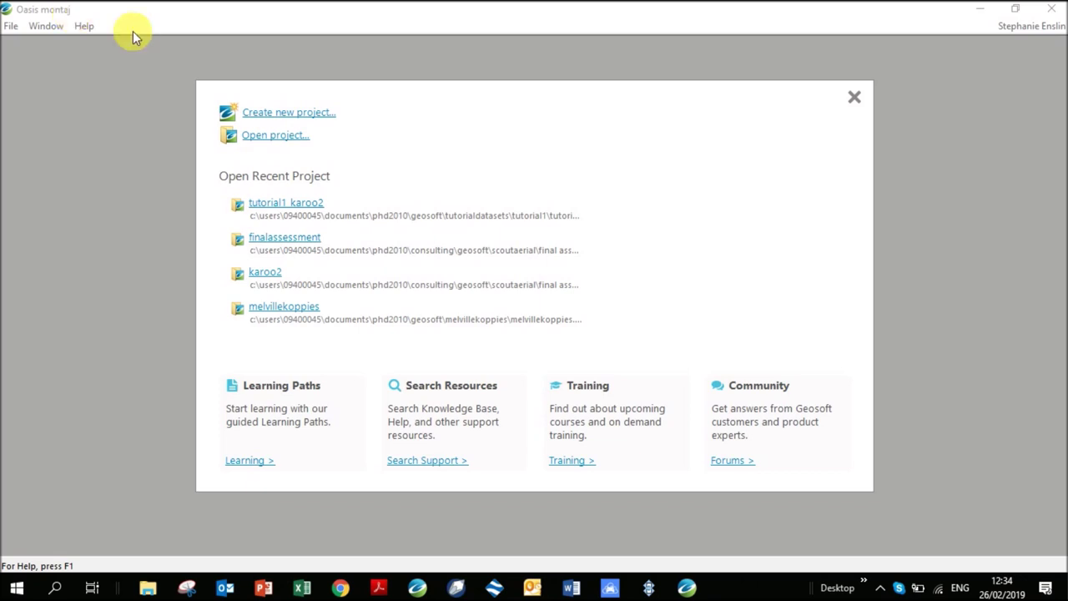
Start a new project and browse to the Tutorial1 folder inside Geosoft's TutorialDatasets folder
left_click(302, 112)
left_click(301, 112)
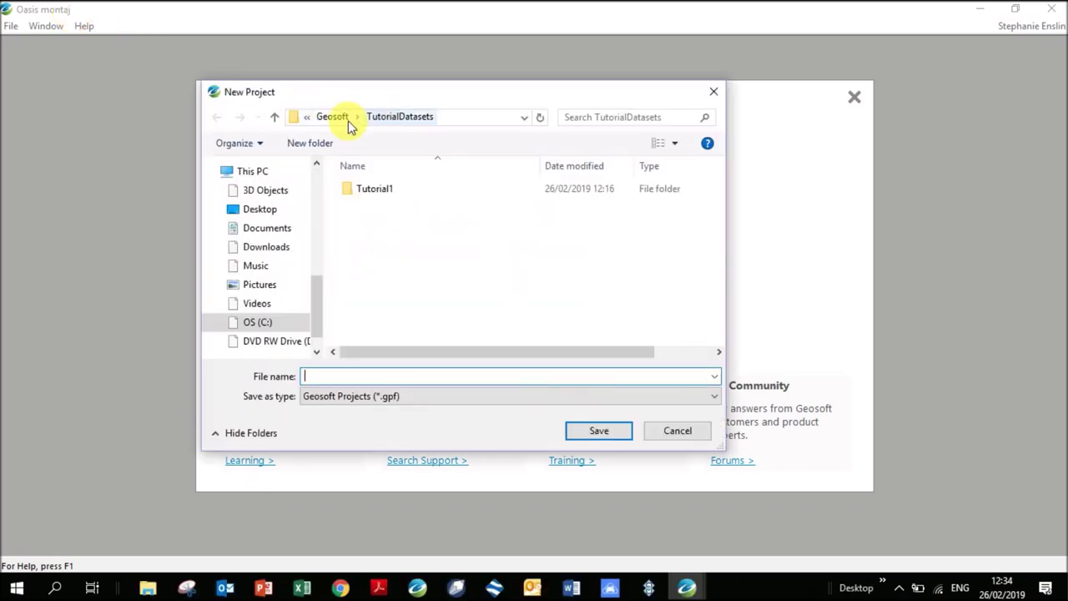
left_click_drag(317, 310, 307, 160)
left_click(258, 290)
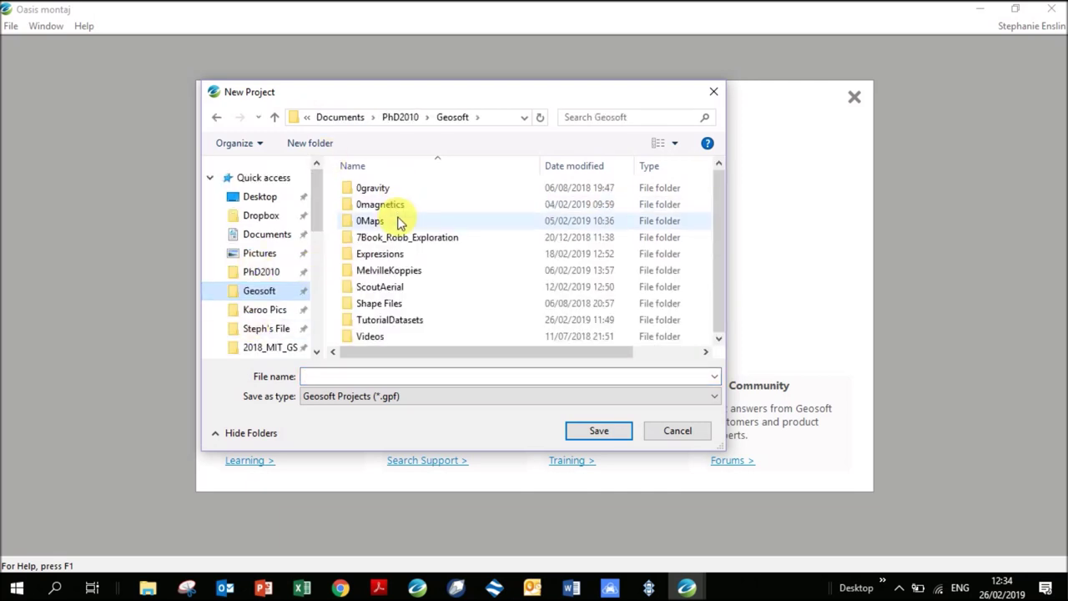
left_click(367, 324)
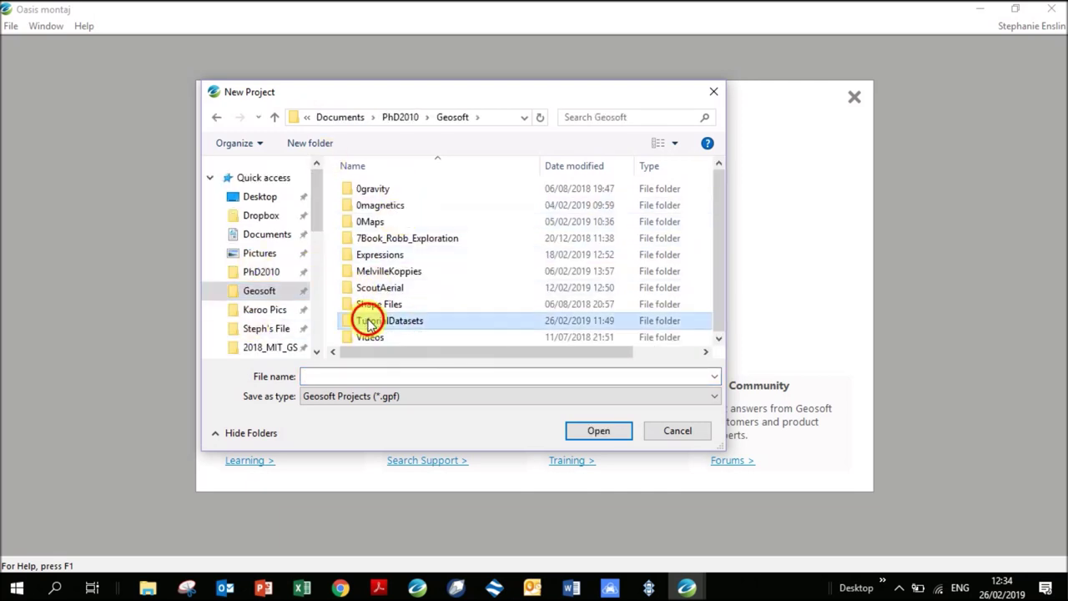
double_click(367, 324)
double_click(374, 190)
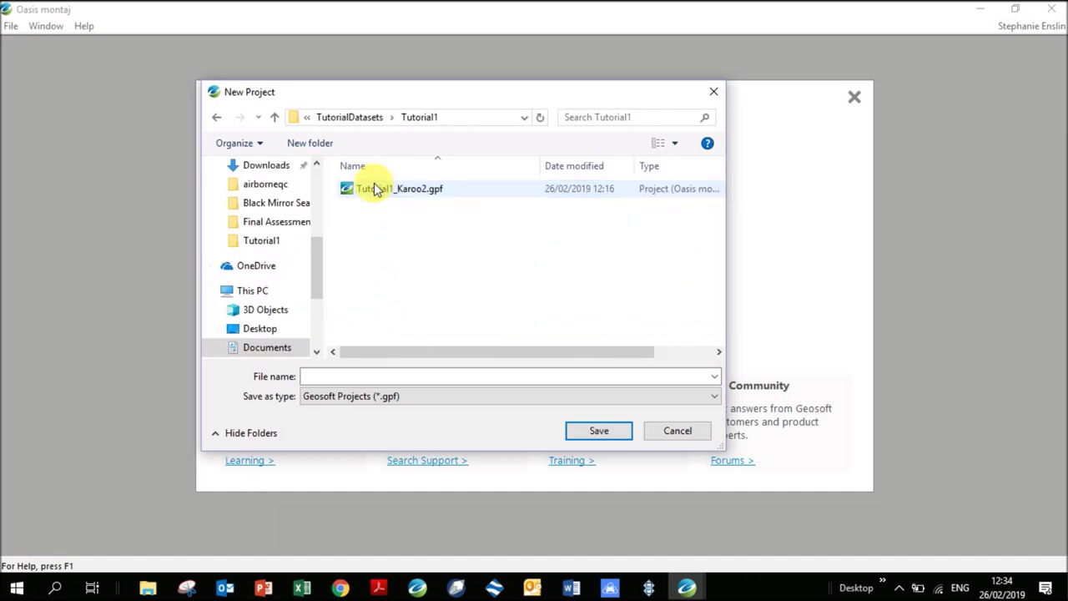
Save the new project as Tutorial1_Karoo2.gpf, overwriting the existing file of that name
left_click(342, 376)
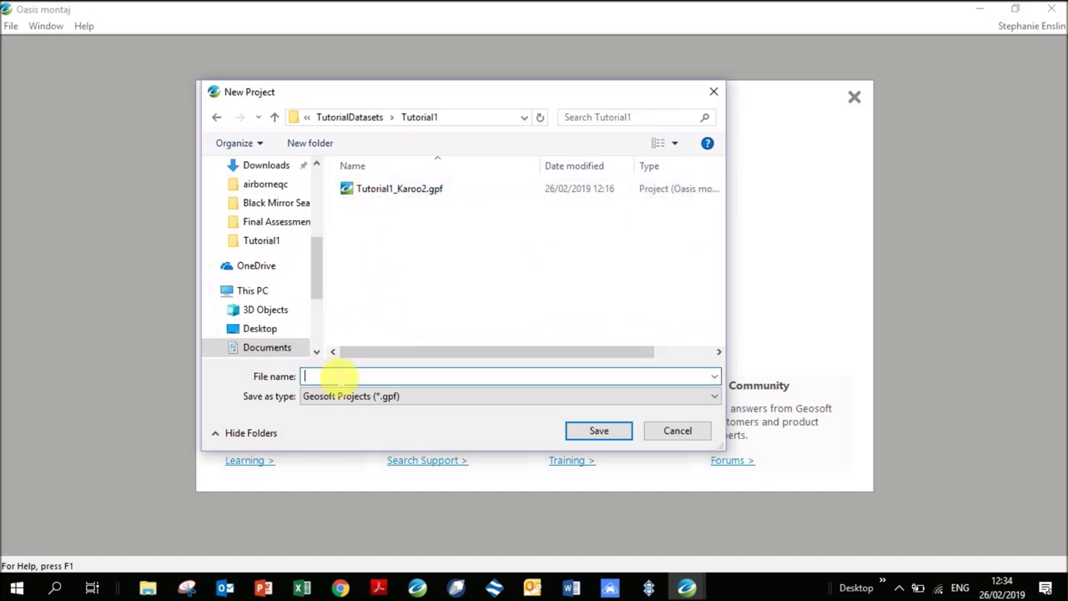
left_click(395, 194)
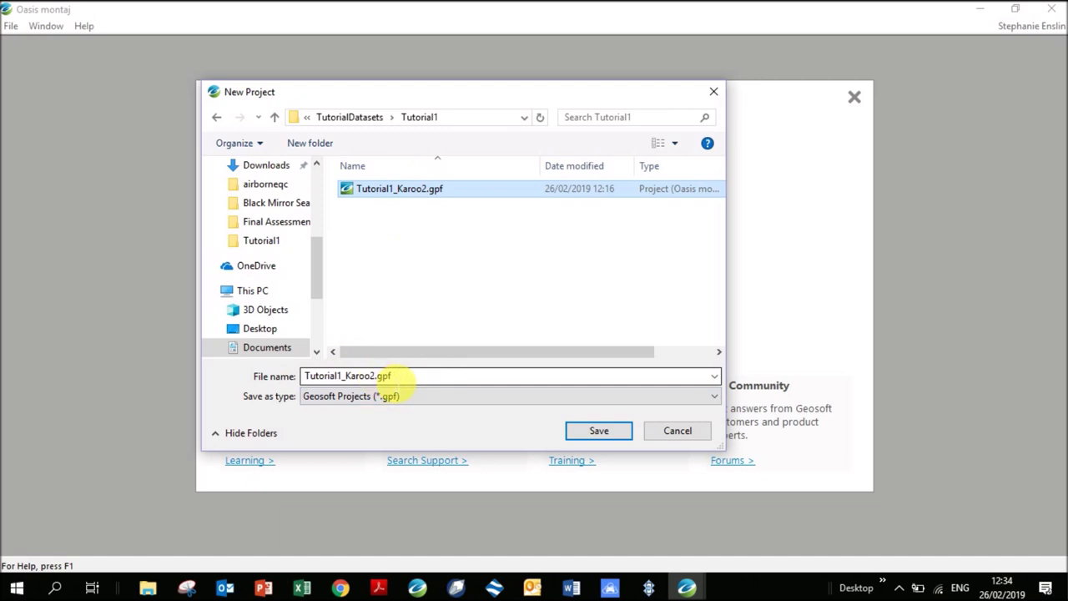
left_click(609, 425)
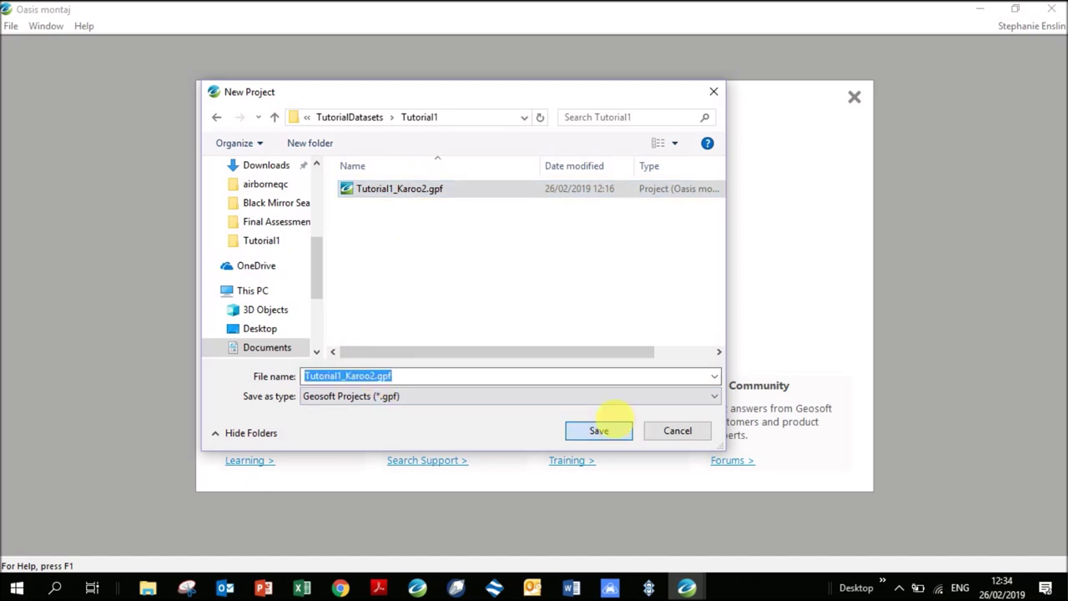
left_click(557, 294)
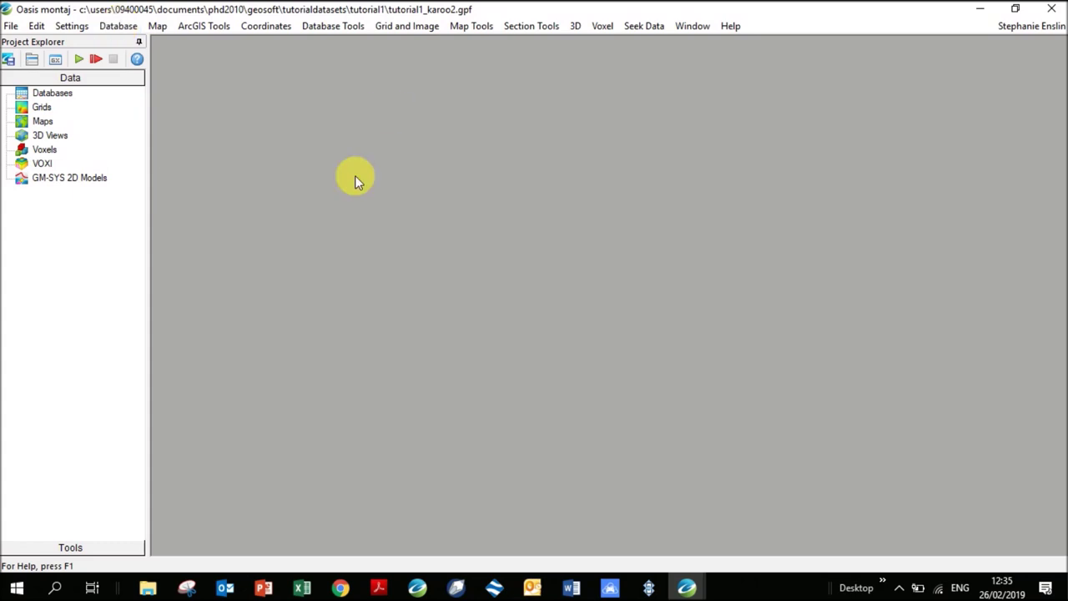
left_click(118, 25)
mouse_move(256, 238)
left_click(317, 238)
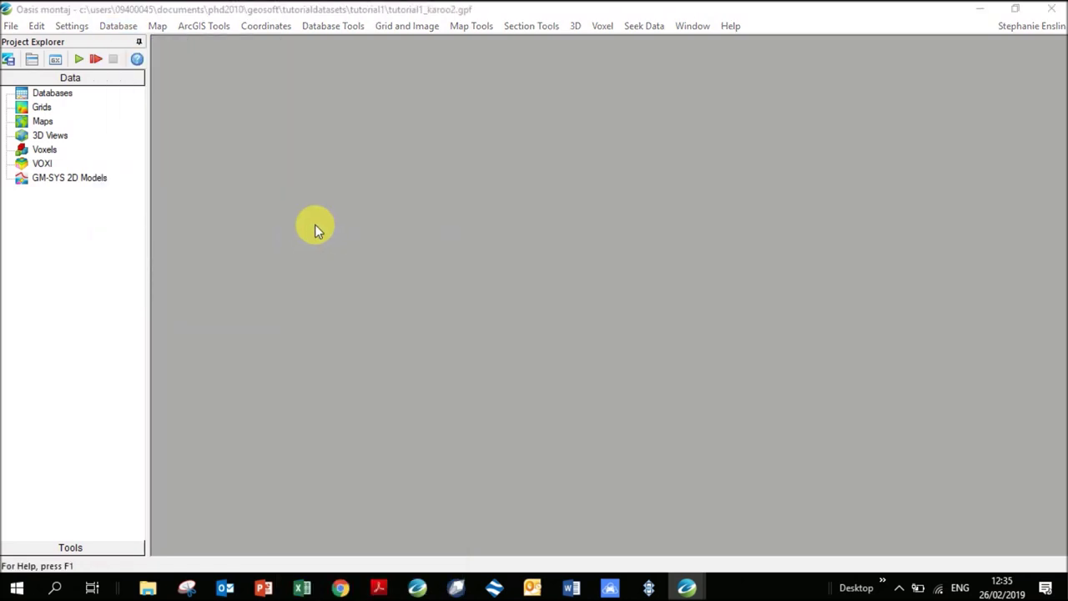
left_click(631, 341)
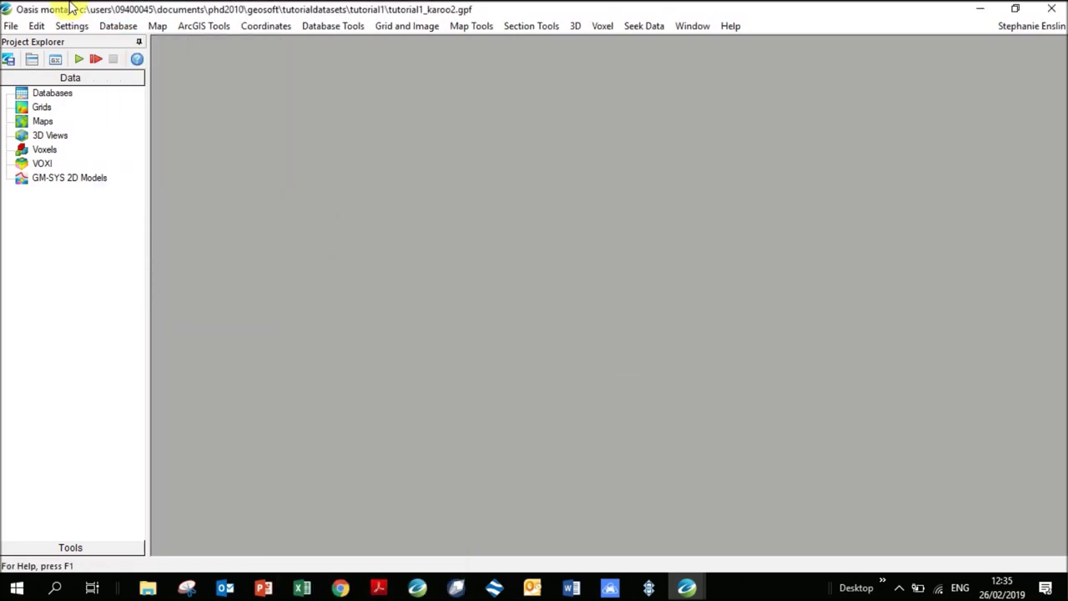
Start an ASCII database import and create the database Karoo2_red2.gdb with 200 lines, 50 channels and Compress for size, overwriting the existing file
left_click(118, 26)
mouse_move(147, 239)
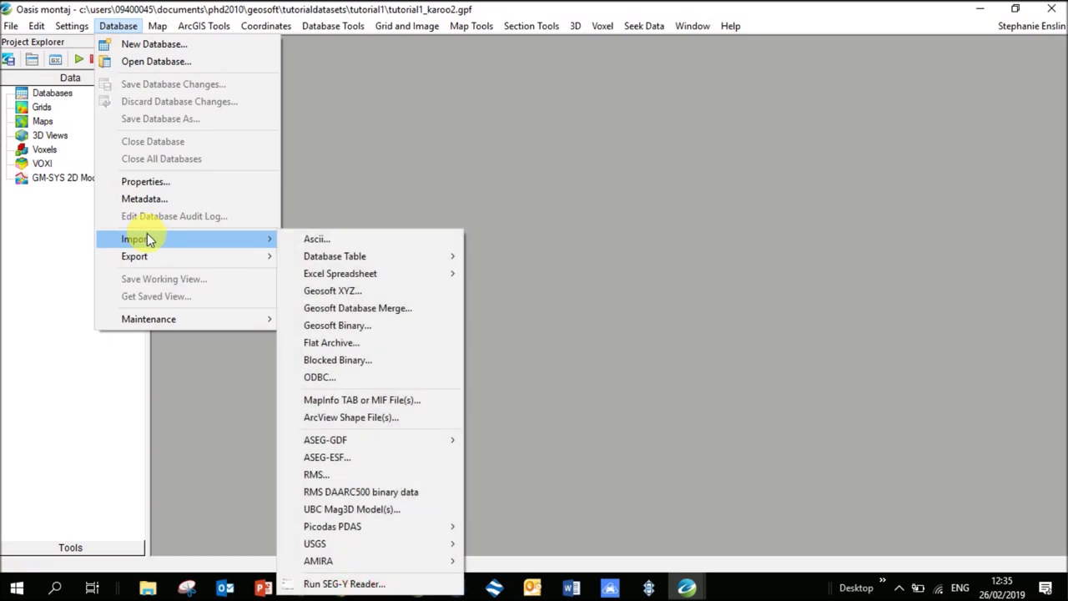
left_click(317, 240)
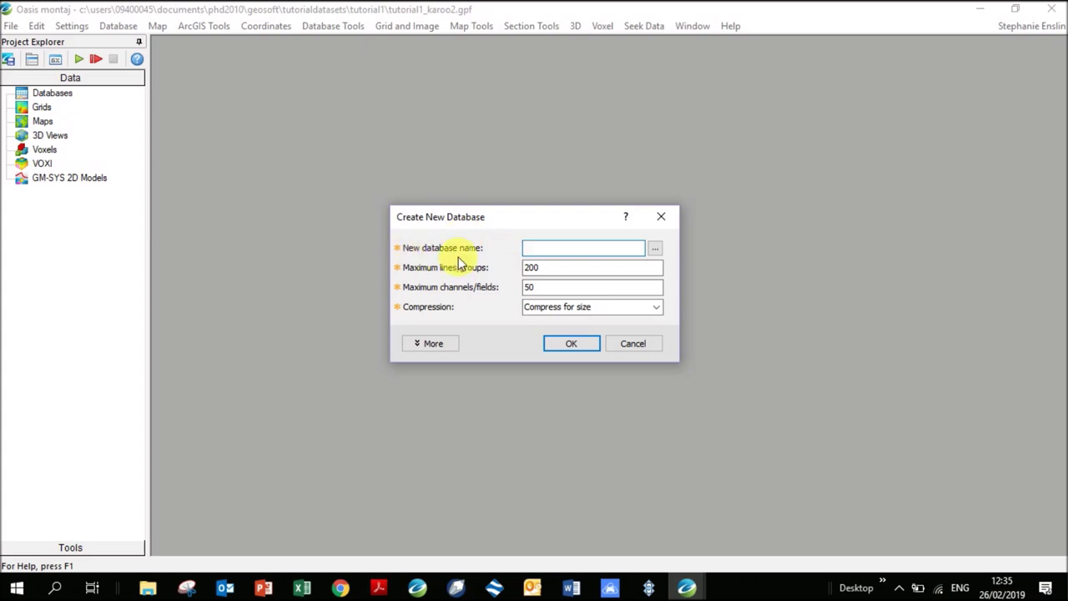
left_click(656, 249)
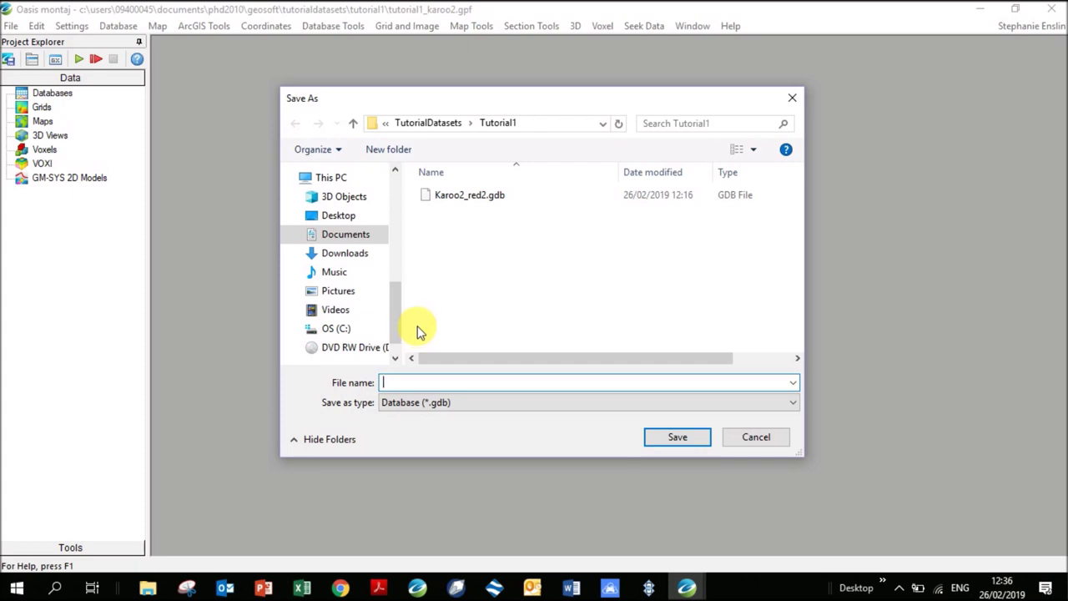
left_click(471, 197)
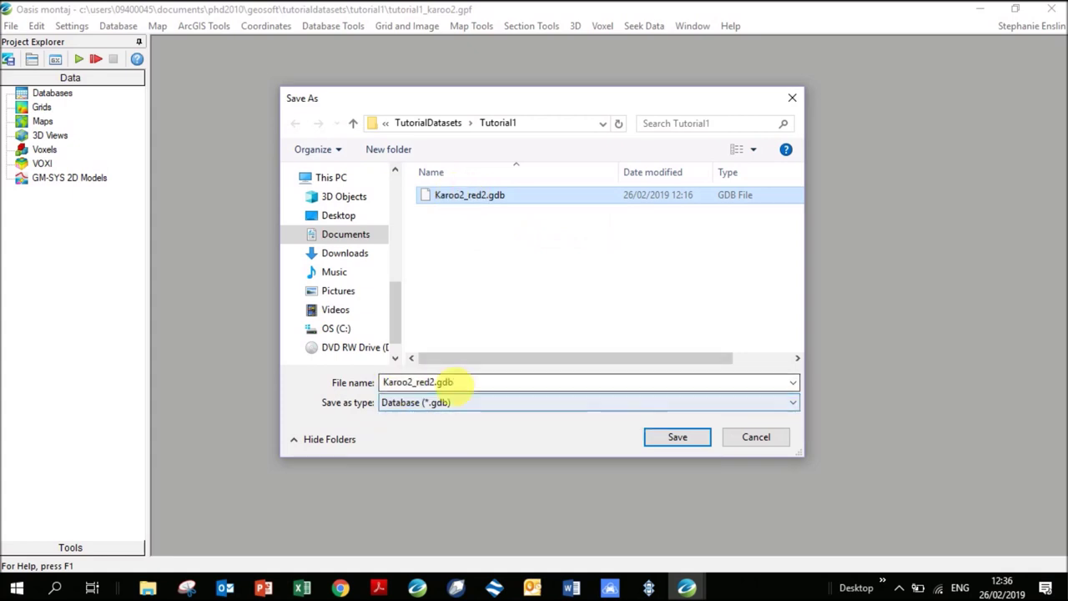
left_click(677, 436)
left_click(599, 330)
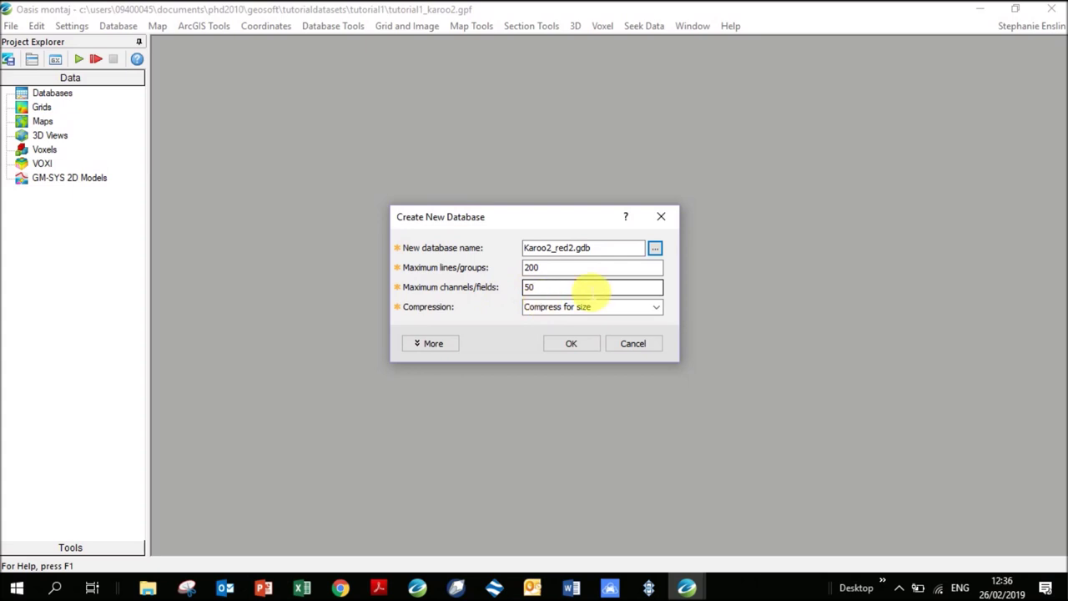
left_click(575, 342)
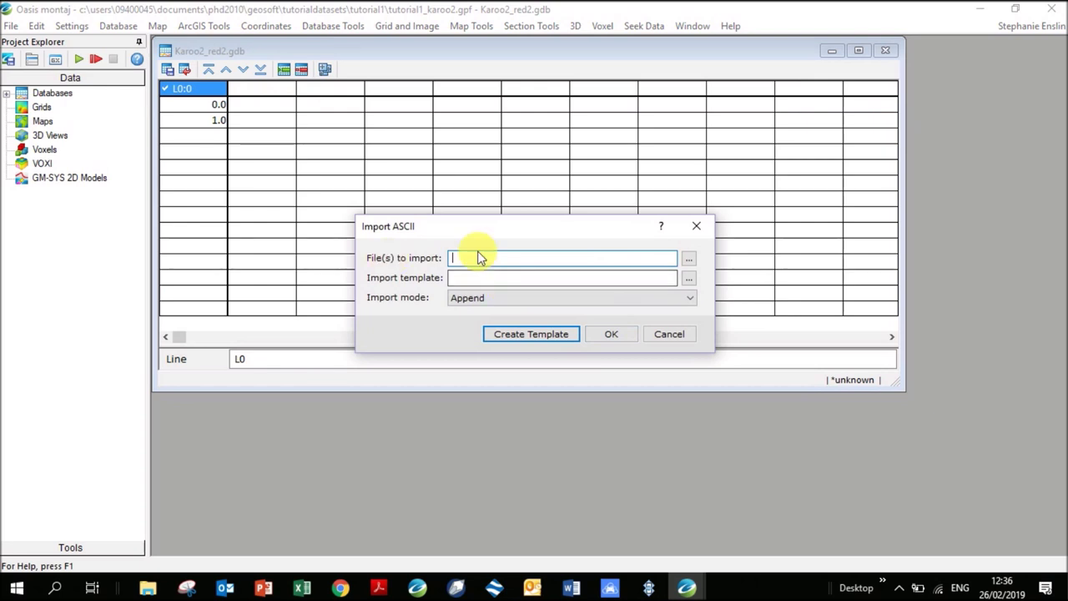
Choose Karoo2_red2.csv from the Tutorial1 folder as the file to import
left_click(688, 258)
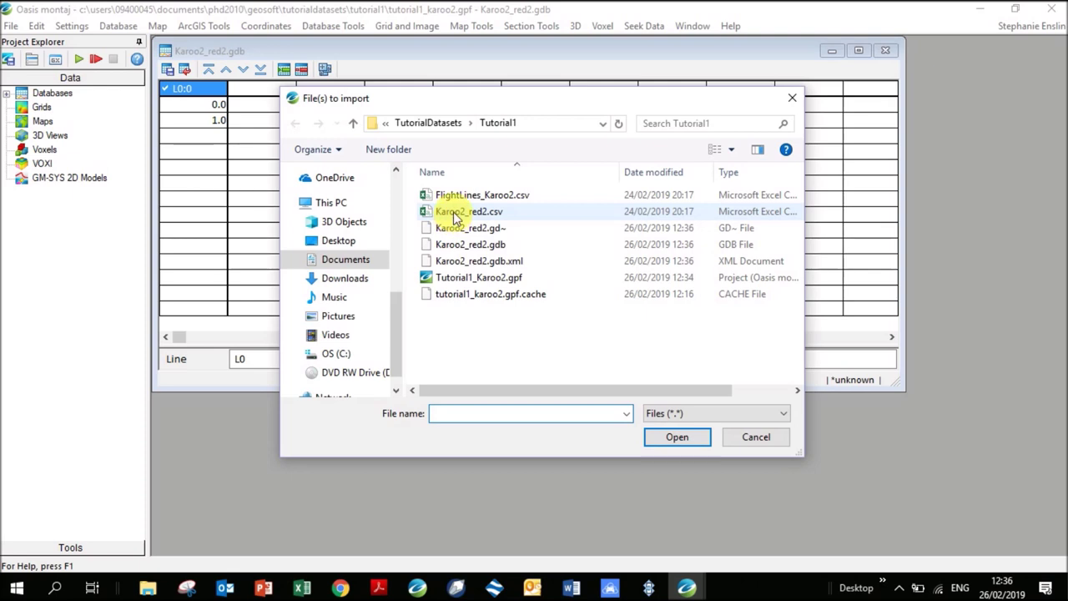
left_click(451, 211)
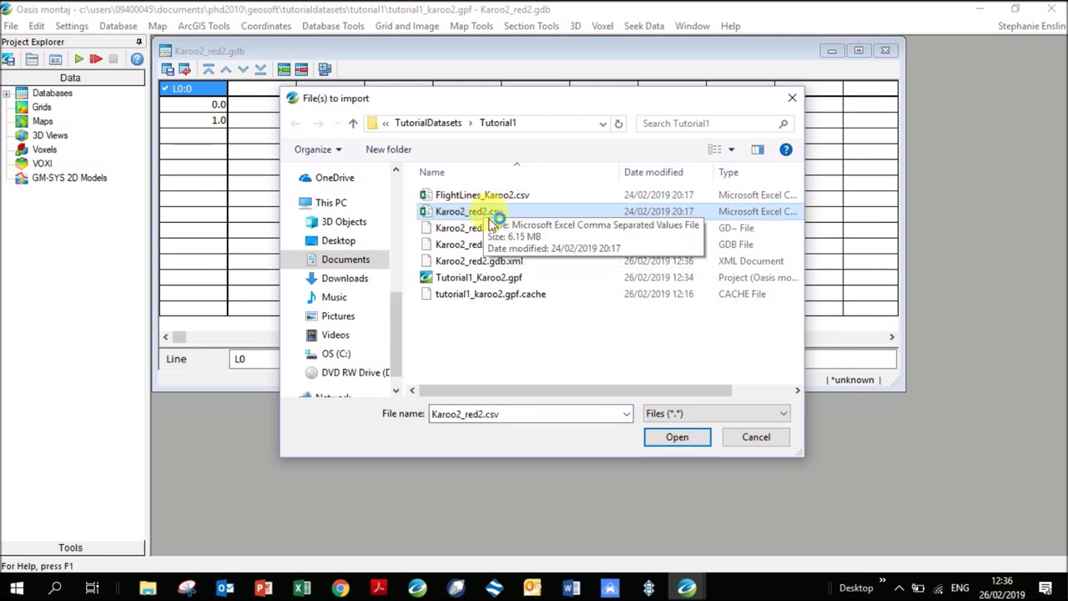
left_click(680, 439)
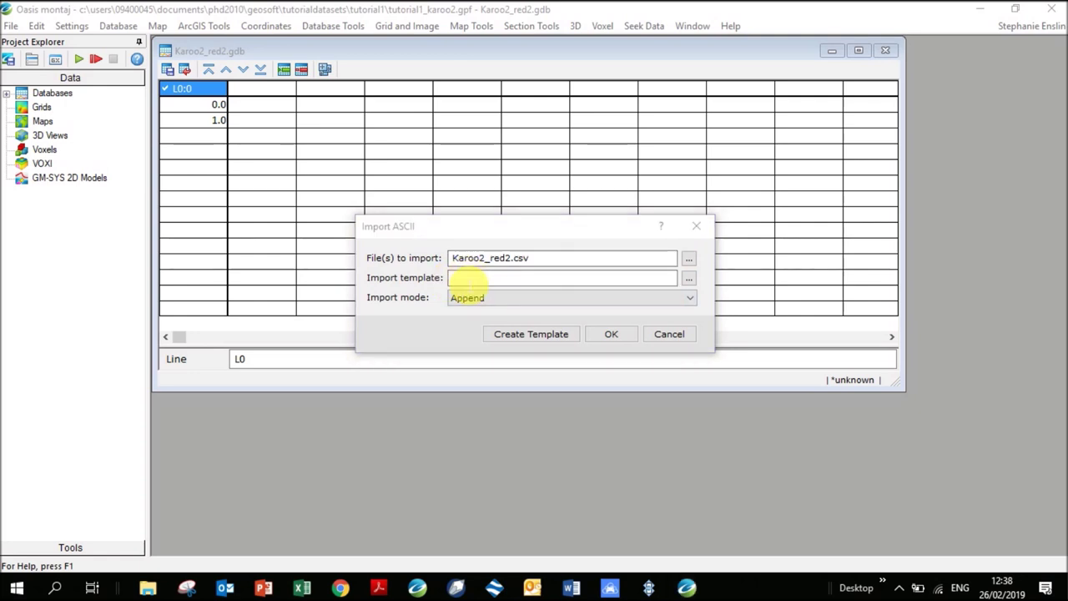
Set the ASCII import mode to Replace, leaving the import template blank
left_click(467, 277)
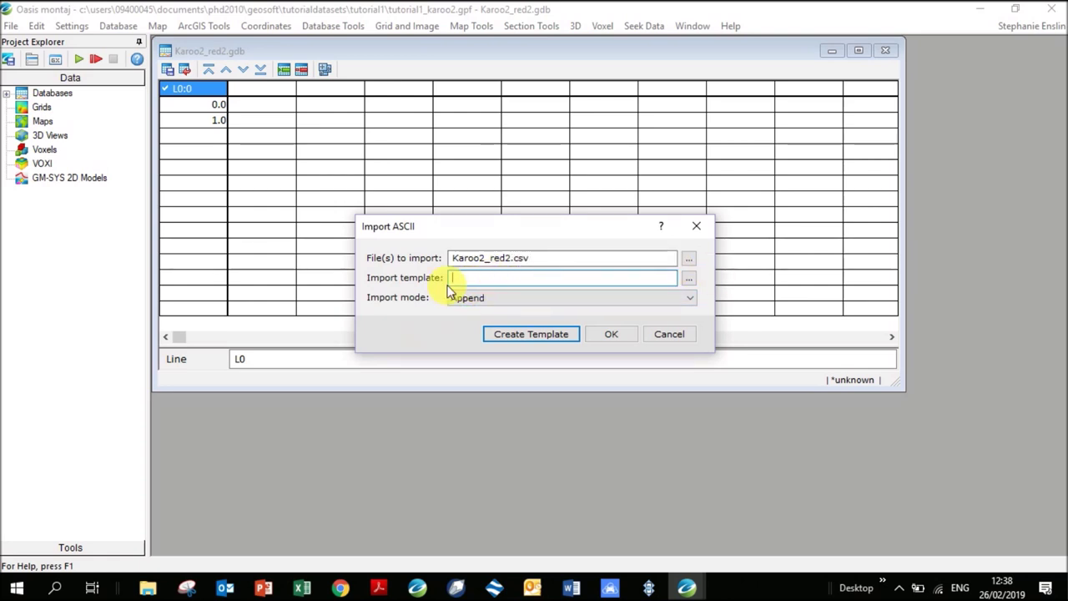
left_click(478, 298)
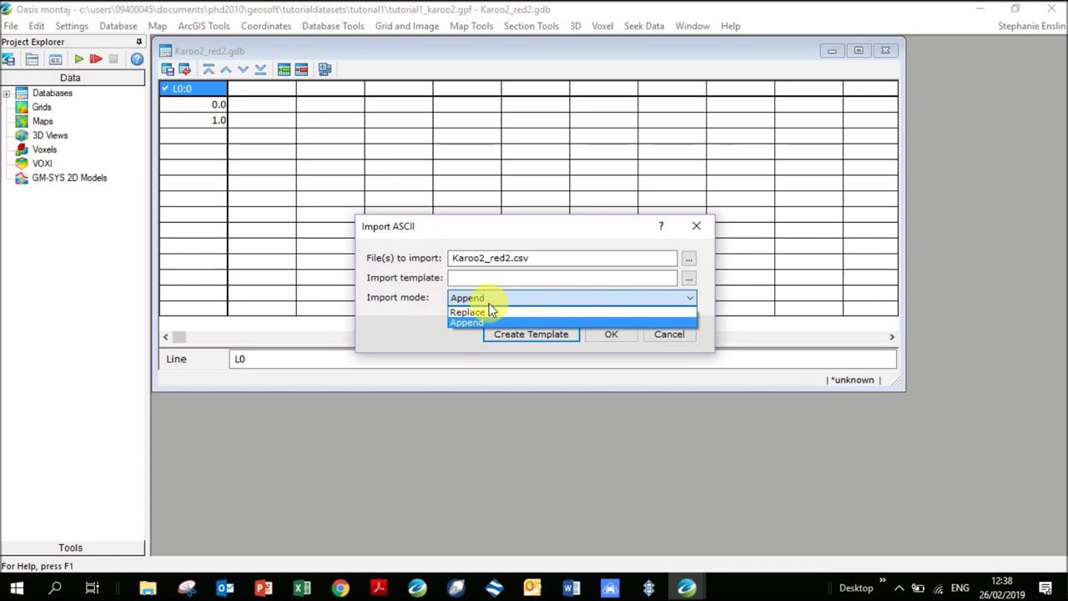
left_click(460, 303)
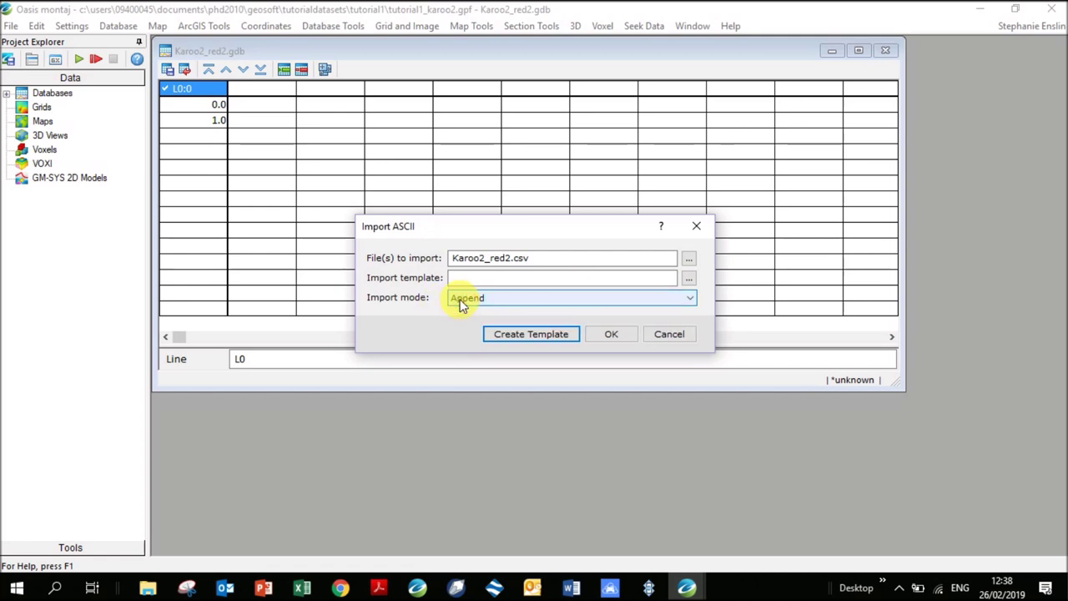
left_click(464, 279)
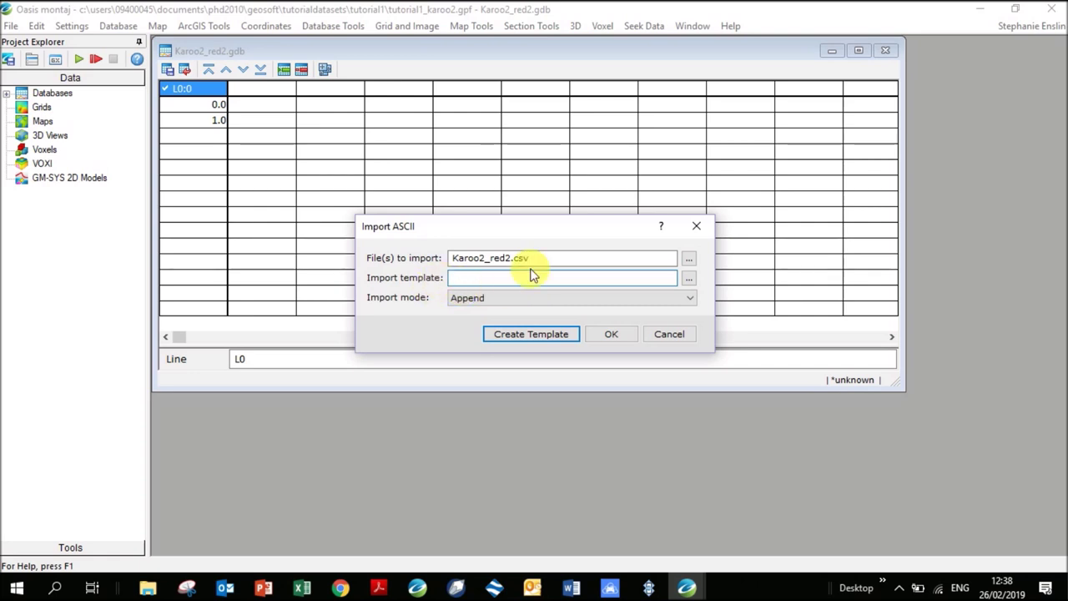
left_click(472, 300)
left_click(471, 310)
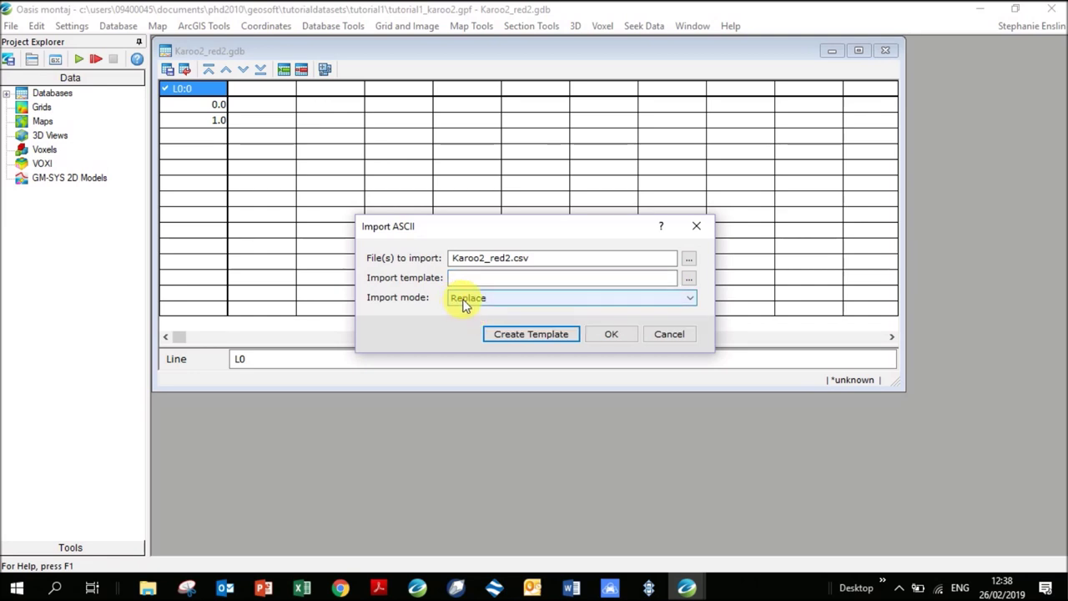
left_click(478, 300)
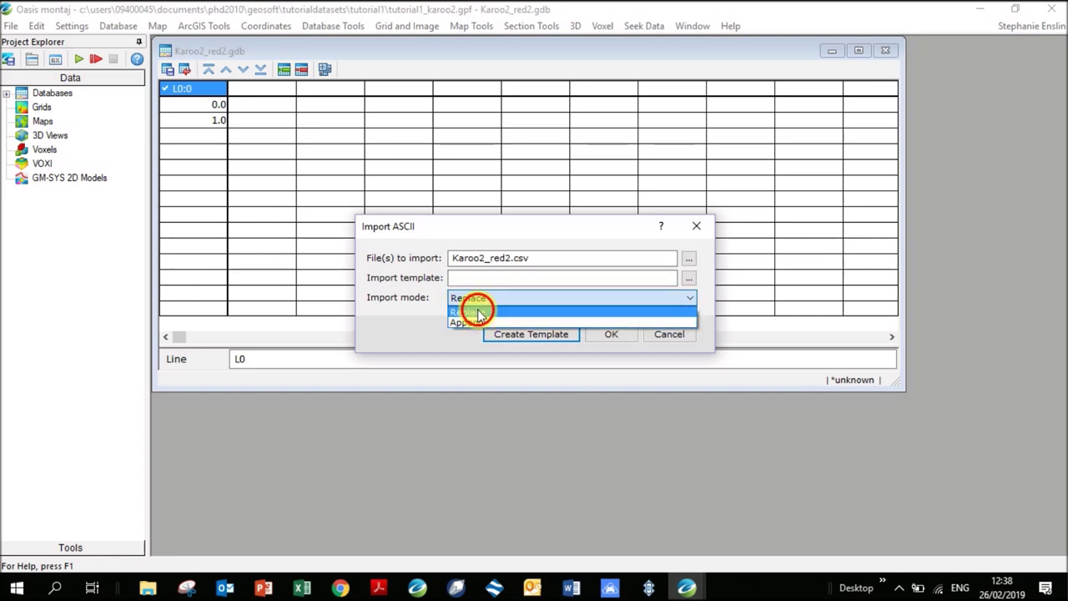
left_click(477, 312)
Create a delimited import template with Microsoft Excel CSV delimiters and set the Line column's channel type to Line
left_click(521, 333)
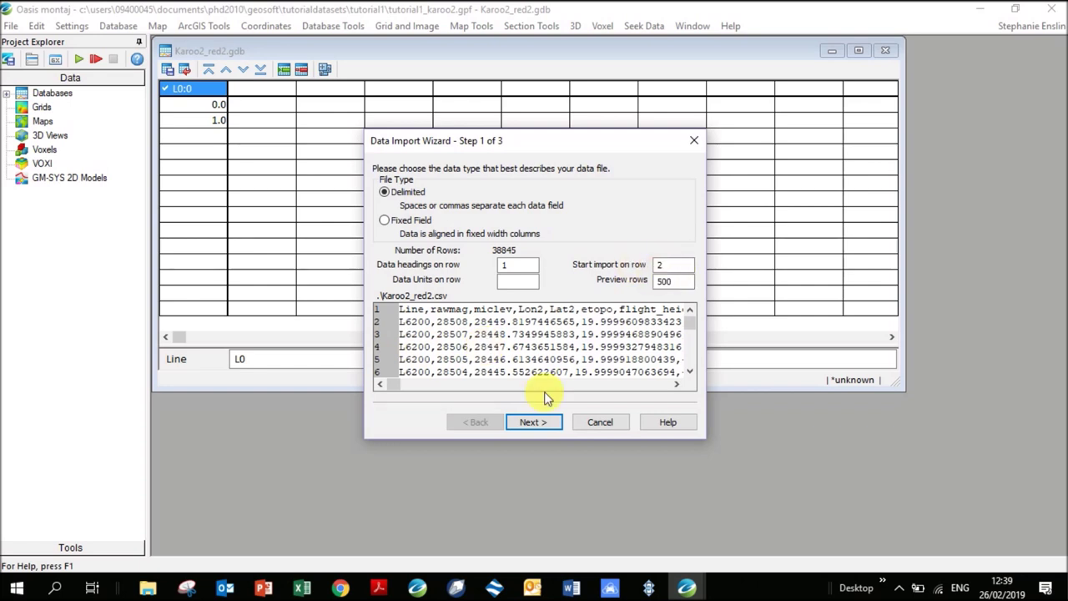
left_click(543, 420)
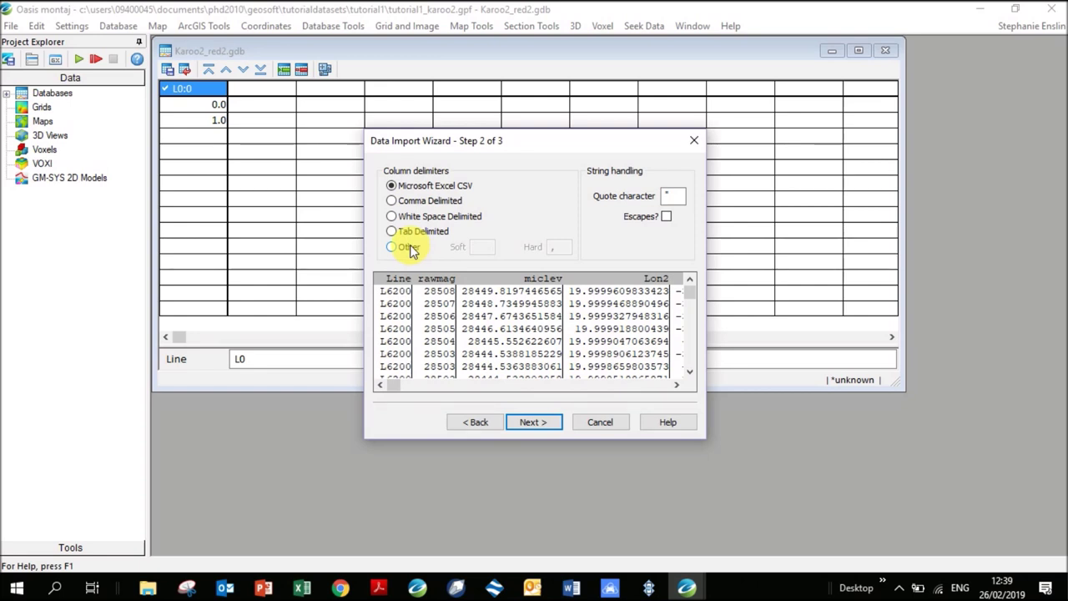
left_click(534, 422)
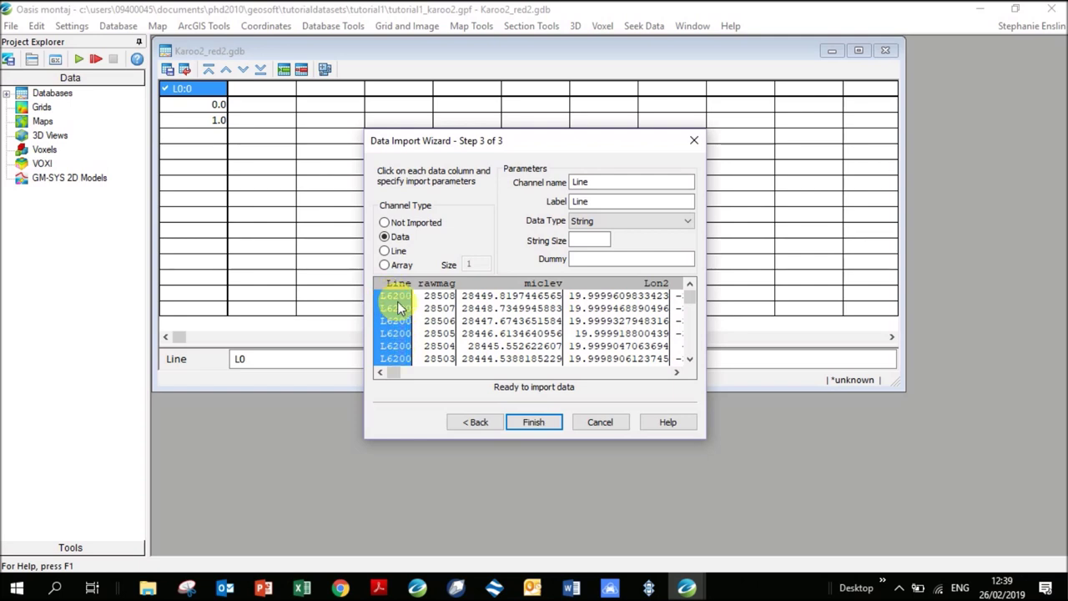
left_click(387, 251)
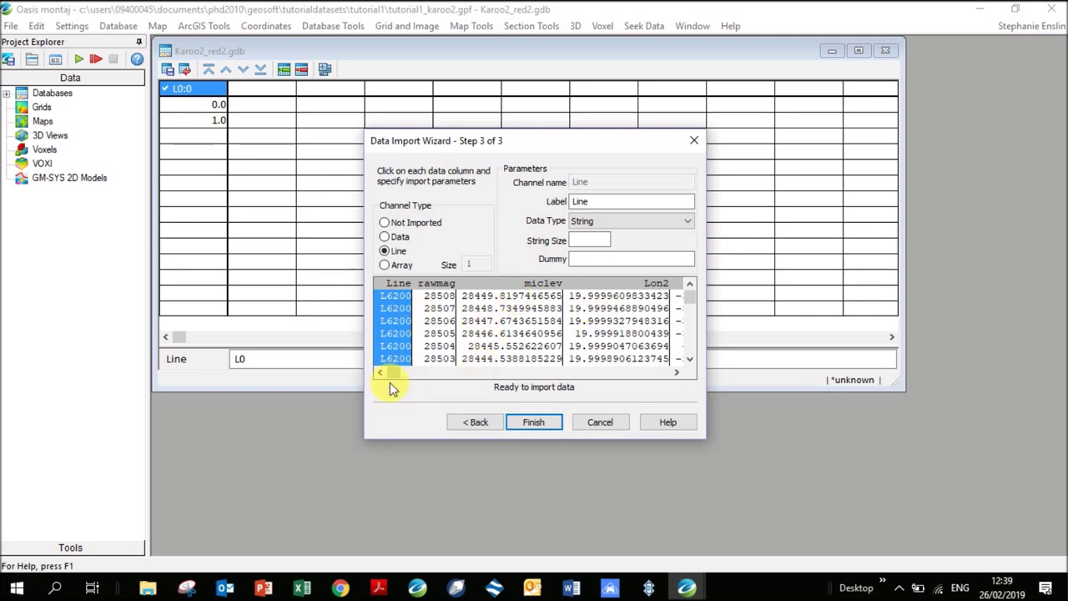
Review the import parameters of the rawmag, miclev and Lon2 columns and examine the remaining columns in the data preview
left_click(441, 306)
left_click(522, 307)
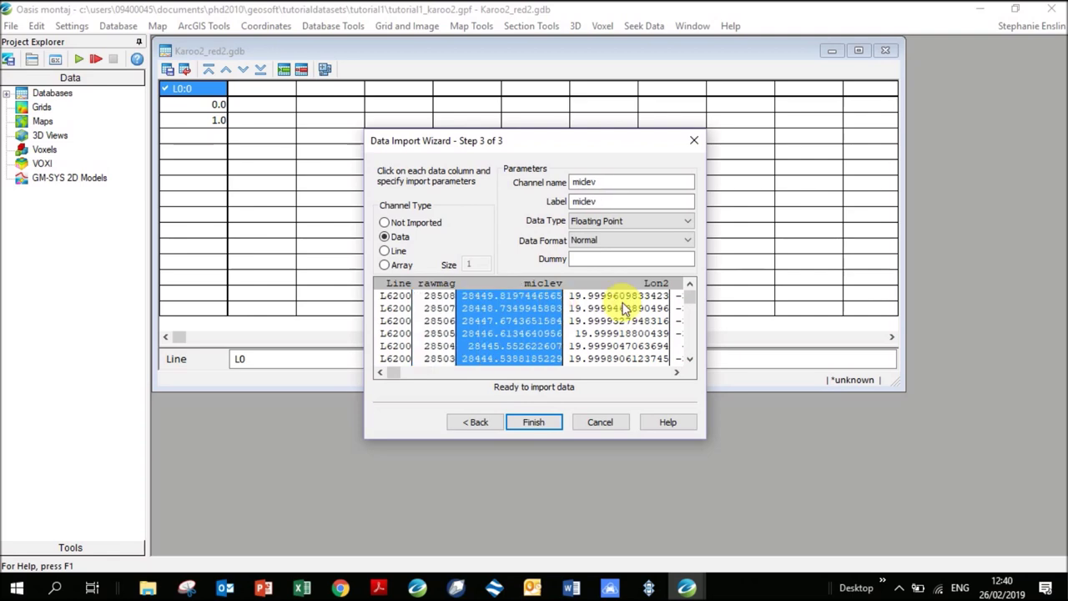
left_click(615, 307)
left_click_drag(395, 379, 408, 405)
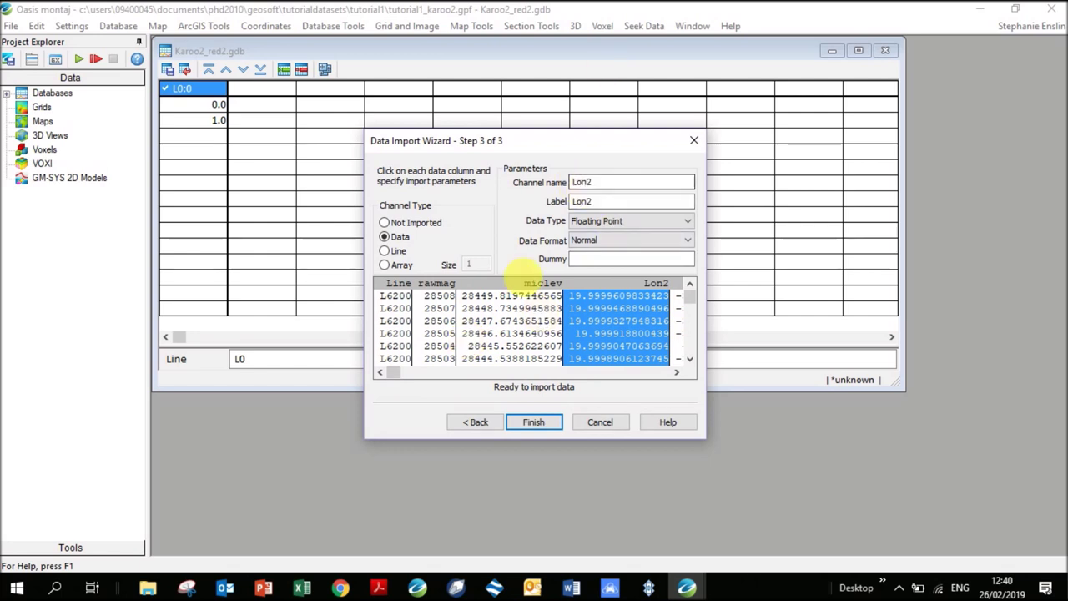
left_click(546, 287)
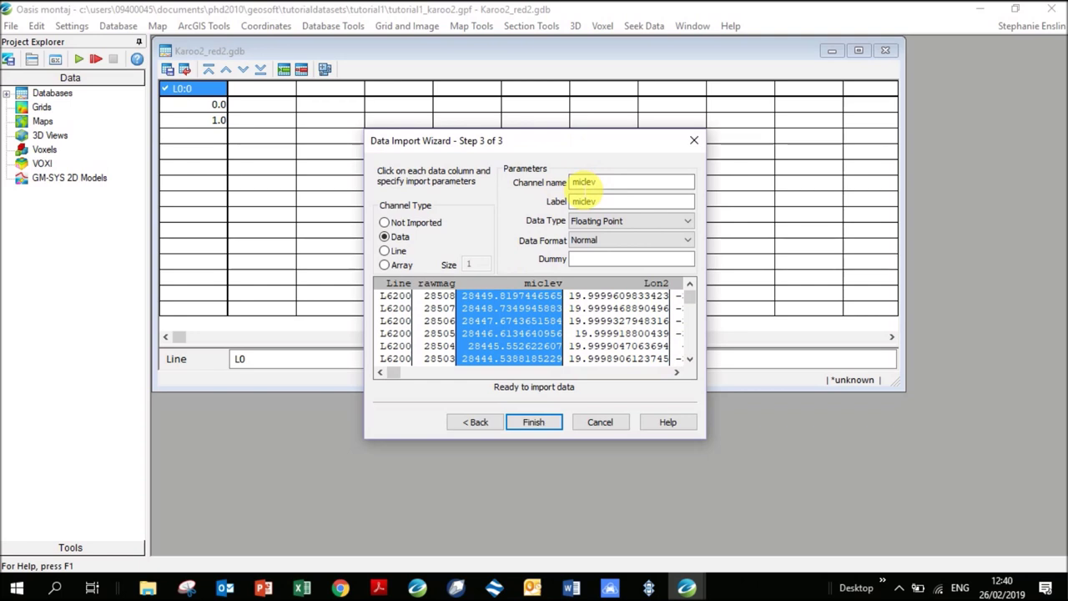
mouse_move(392, 371)
left_mouse_down()
mouse_move(504, 388)
mouse_move(627, 378)
mouse_move(373, 375)
mouse_move(409, 373)
mouse_move(386, 370)
left_mouse_up()
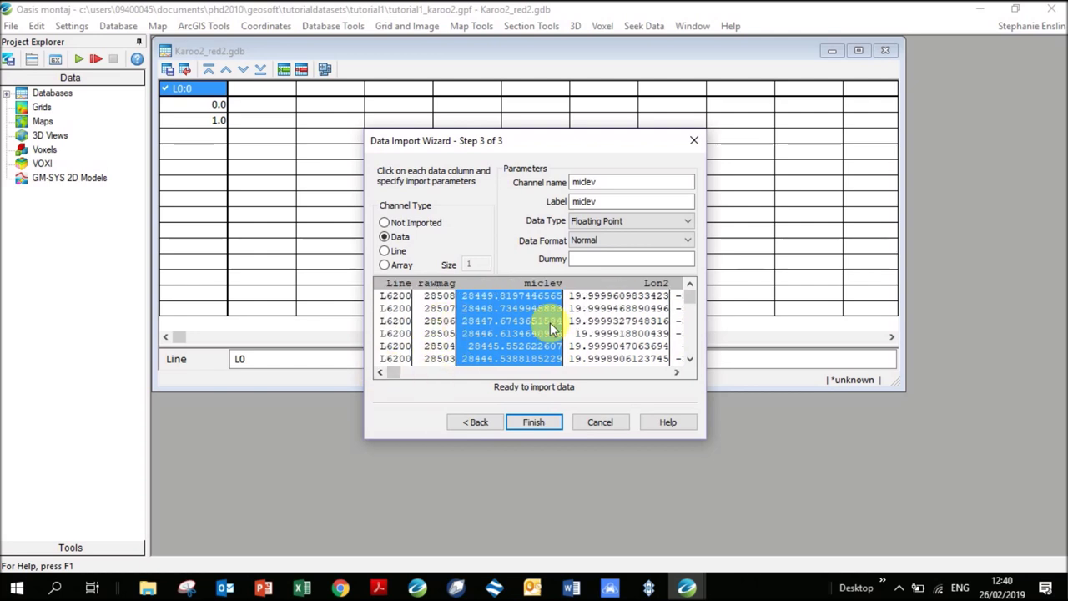
left_click_drag(395, 377, 492, 374)
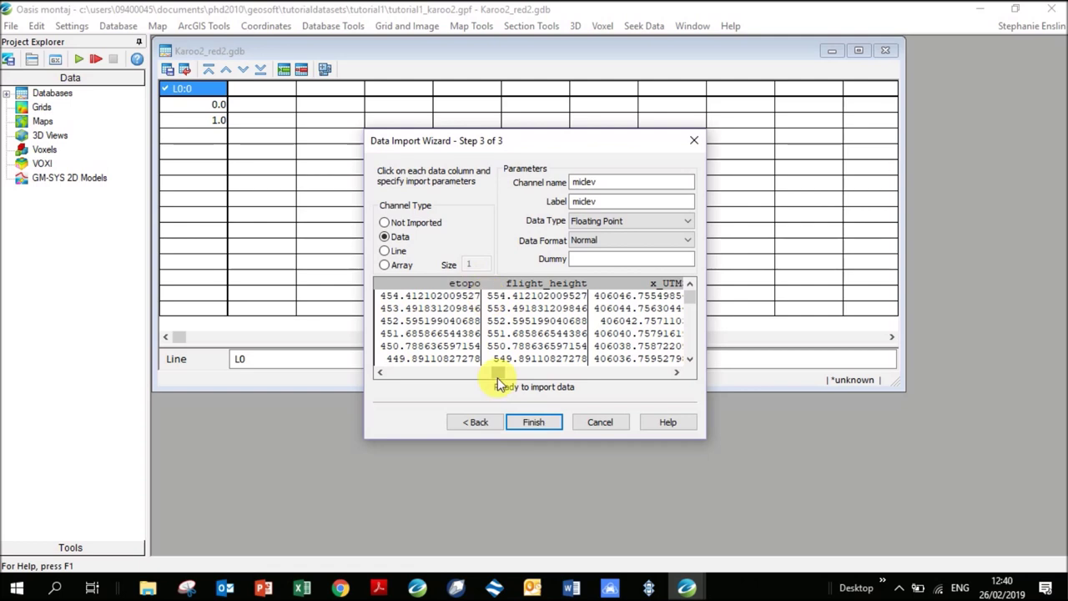
left_click_drag(497, 372, 551, 380)
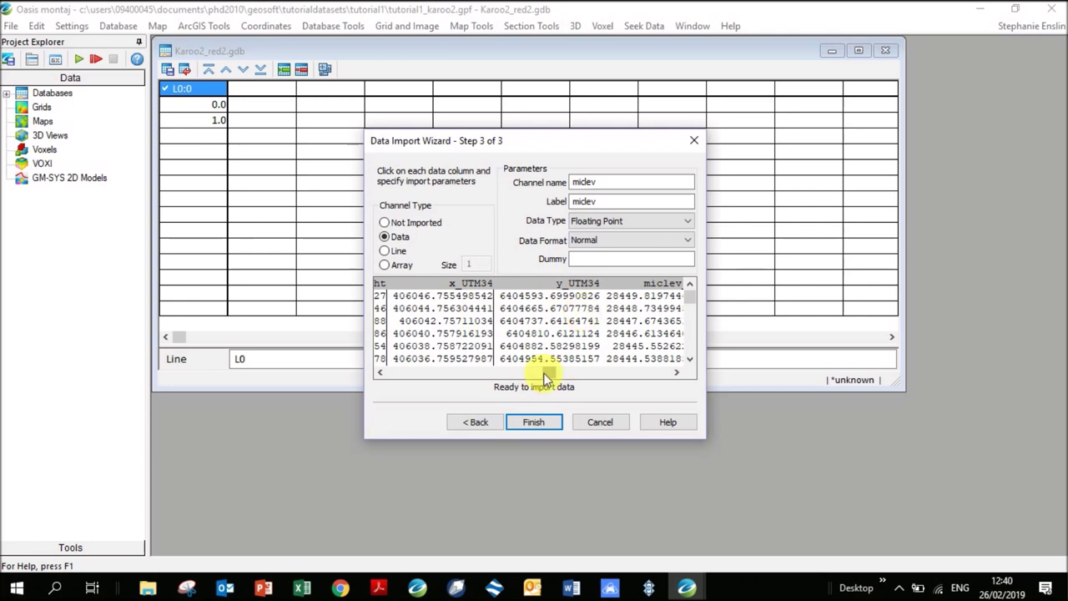
Finish the import template, import Karoo2_red2.csv with template Karoo2_red2.i3 in Replace mode, and enlarge the database window
left_click_drag(547, 372, 602, 377)
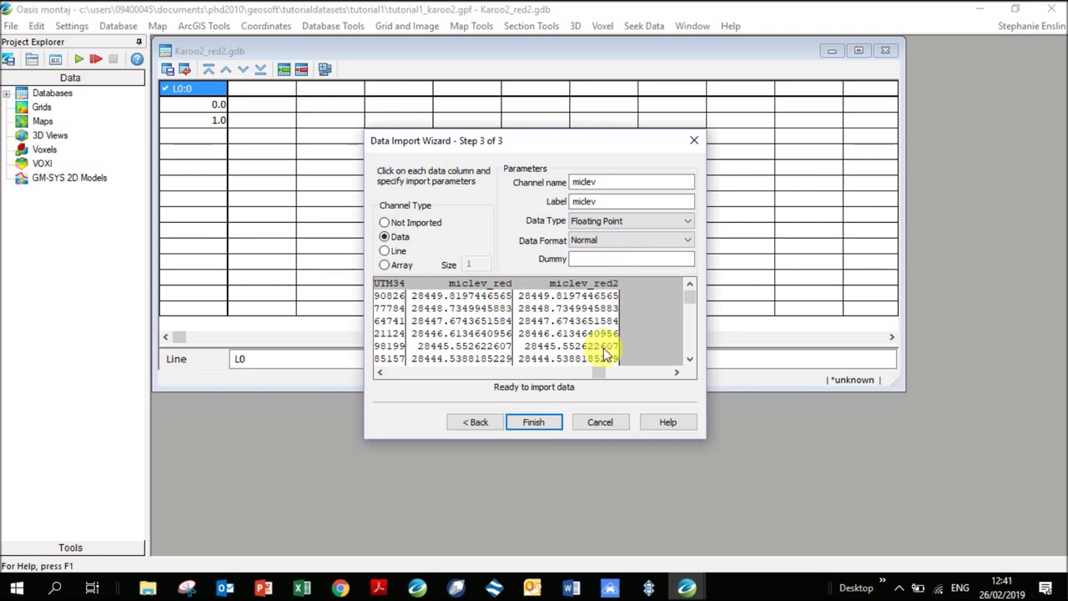
left_click(540, 422)
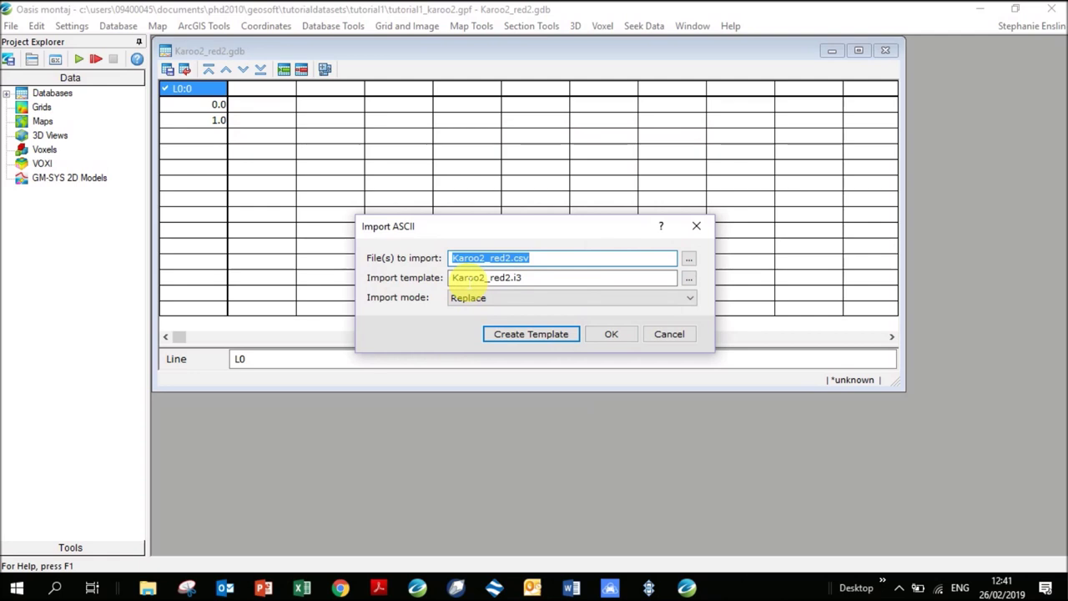
left_click(457, 277)
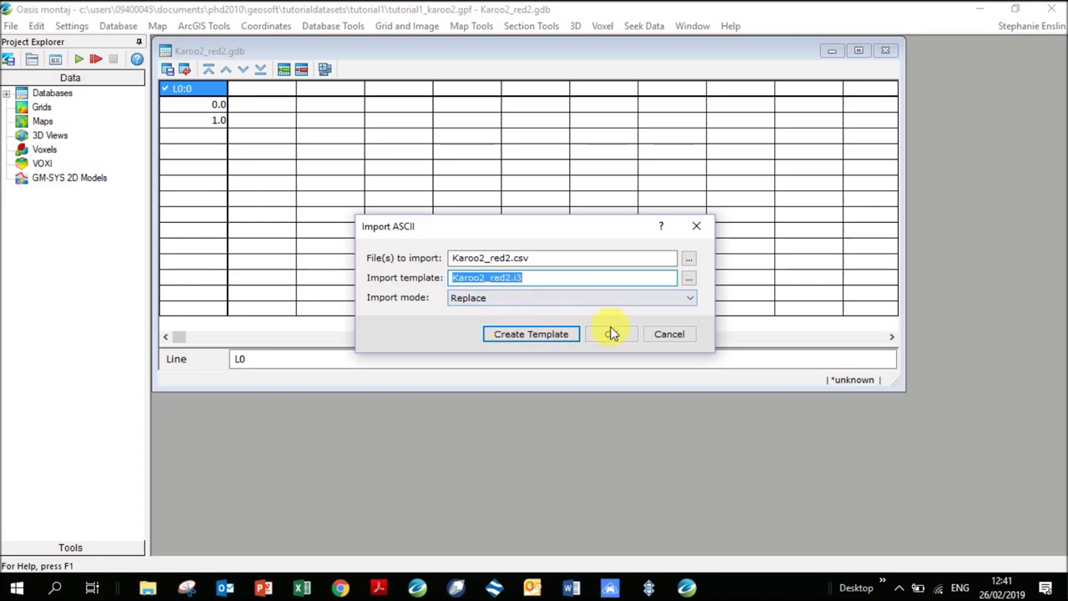
left_click(477, 302)
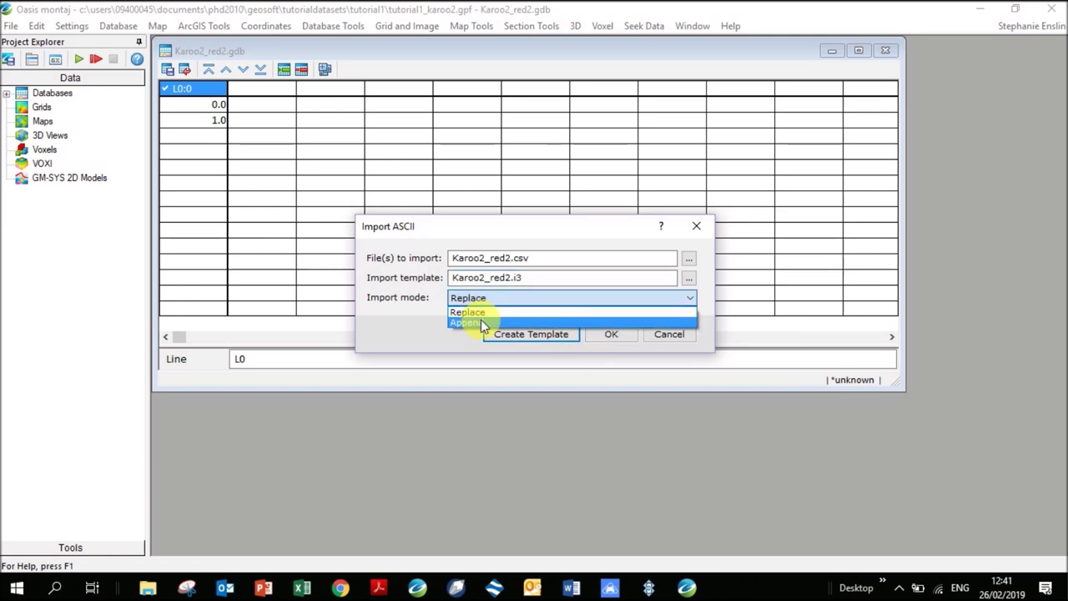
left_click(485, 311)
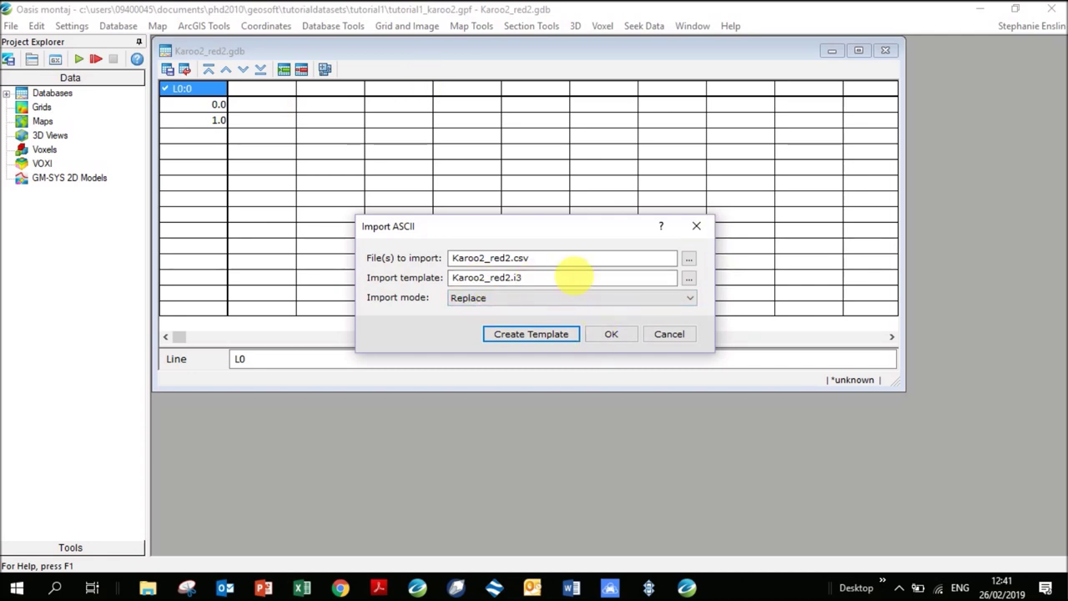
left_click(611, 335)
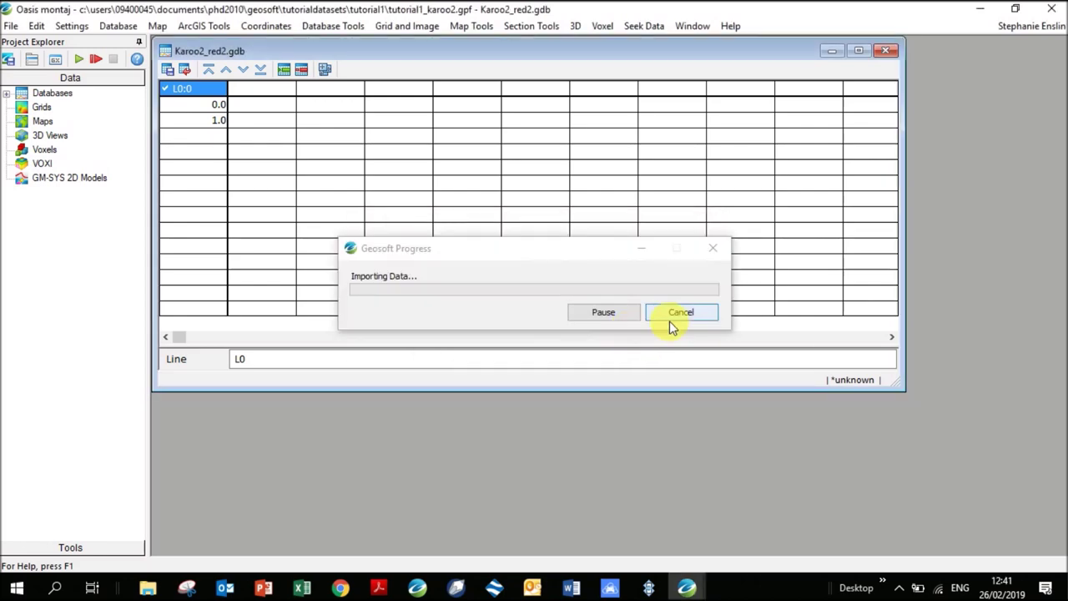
left_click_drag(900, 386, 1061, 550)
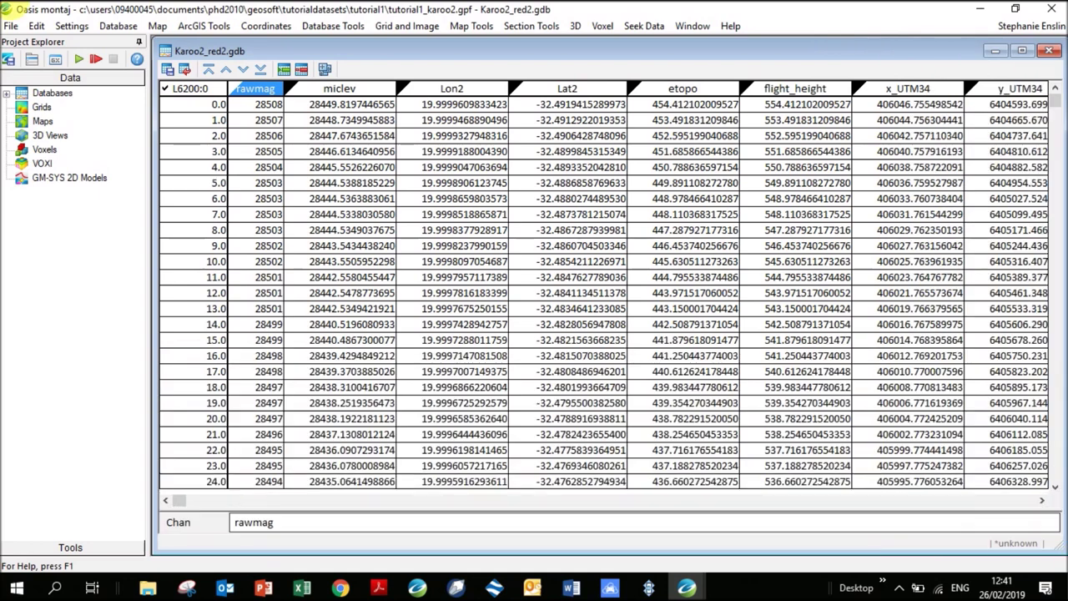
Remove the protection from all channels and delete the miclev channel from the database
right_click(336, 87)
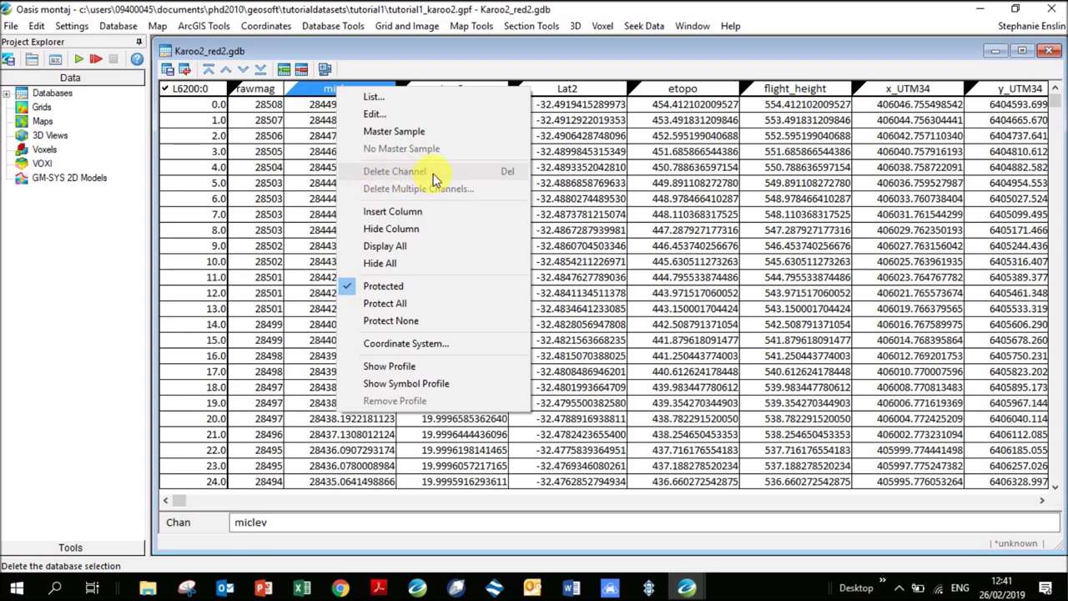
left_click(412, 322)
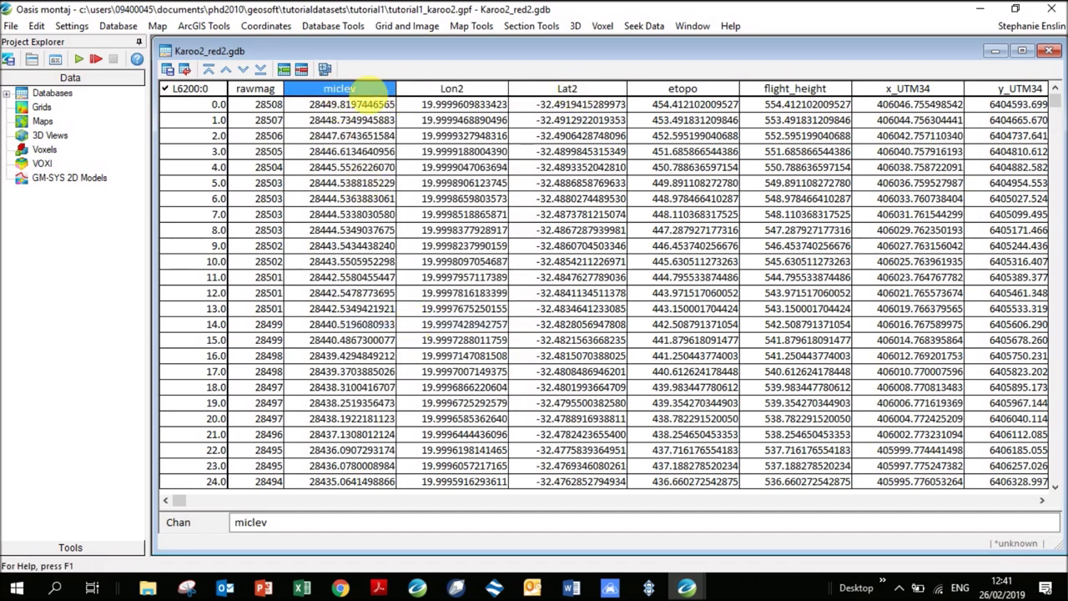
right_click(364, 87)
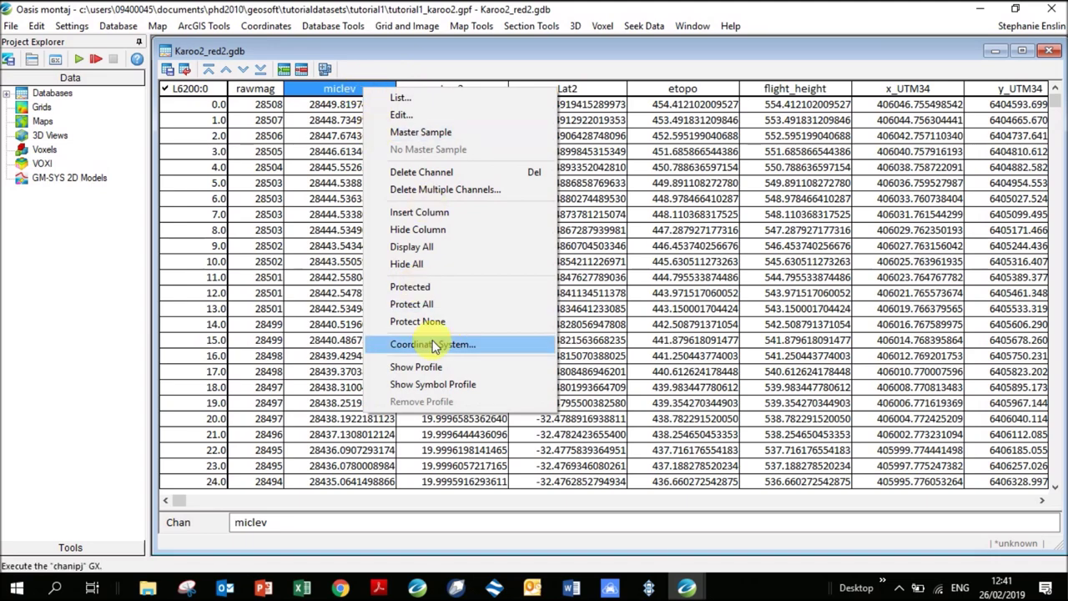
left_click(435, 169)
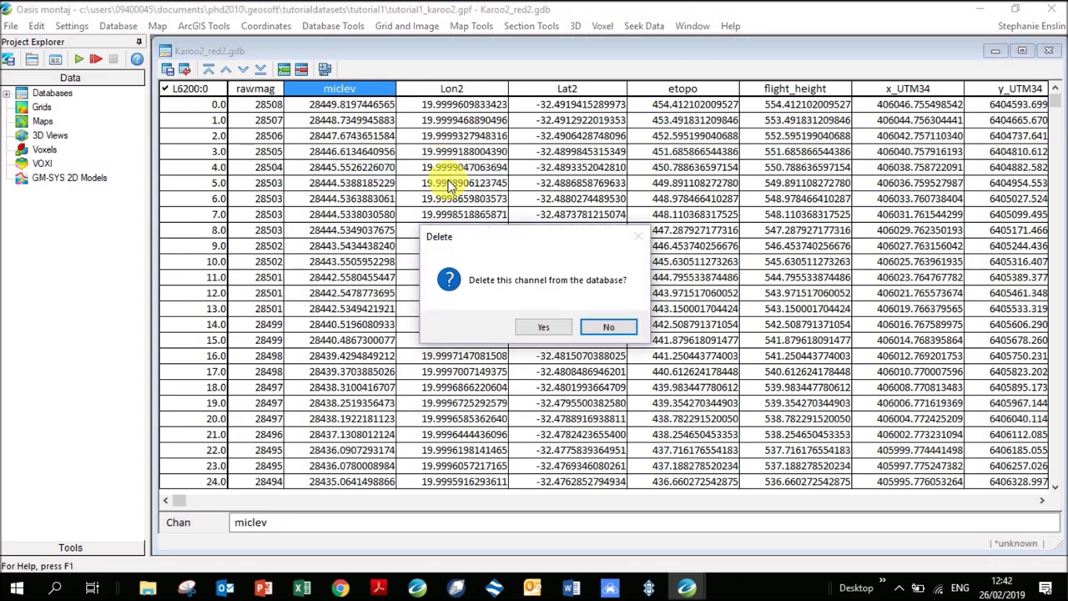
left_click(548, 327)
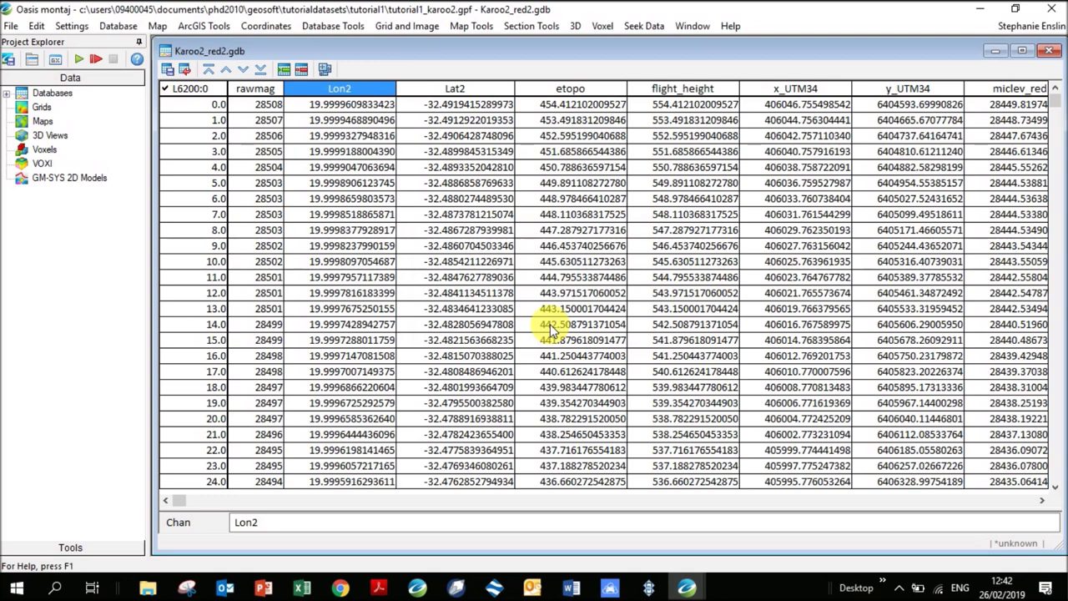
Delete the miclev_red channel from the database, keeping miclev_red2
left_click(1041, 499)
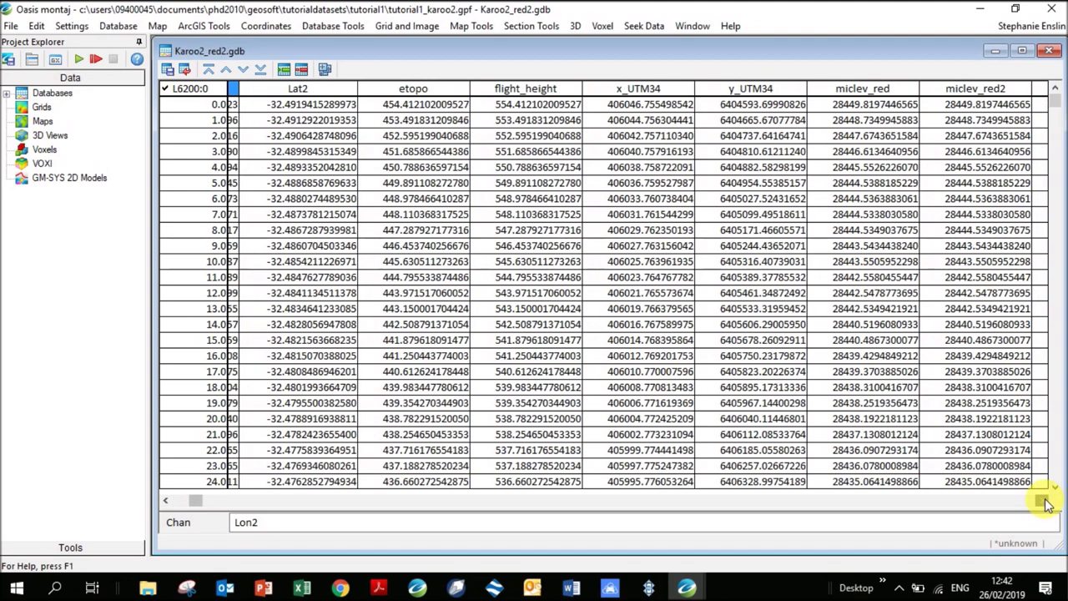
right_click(773, 81)
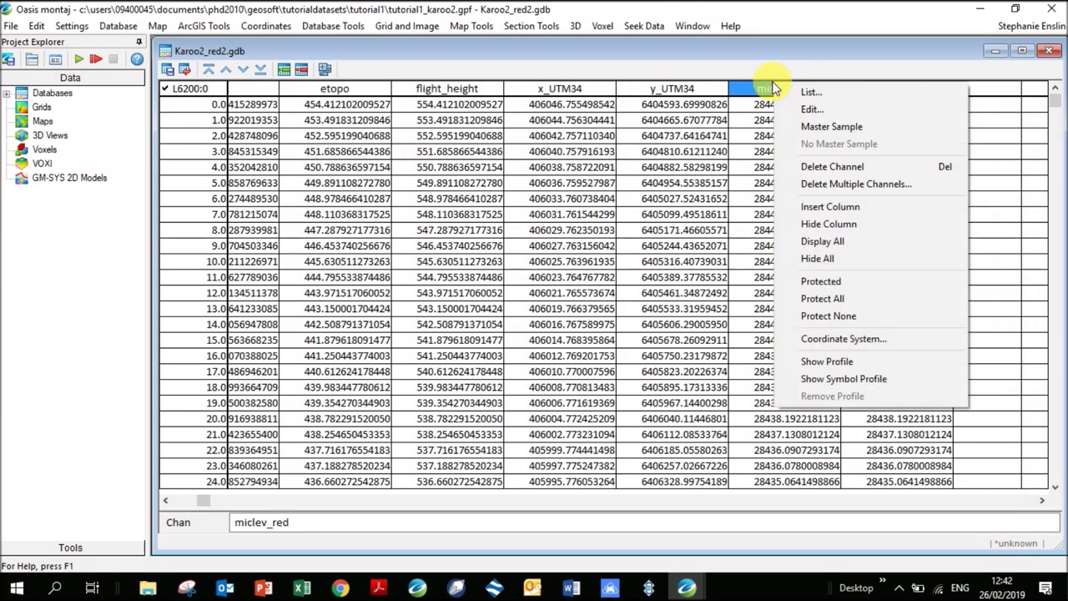
left_click(788, 164)
left_click(540, 327)
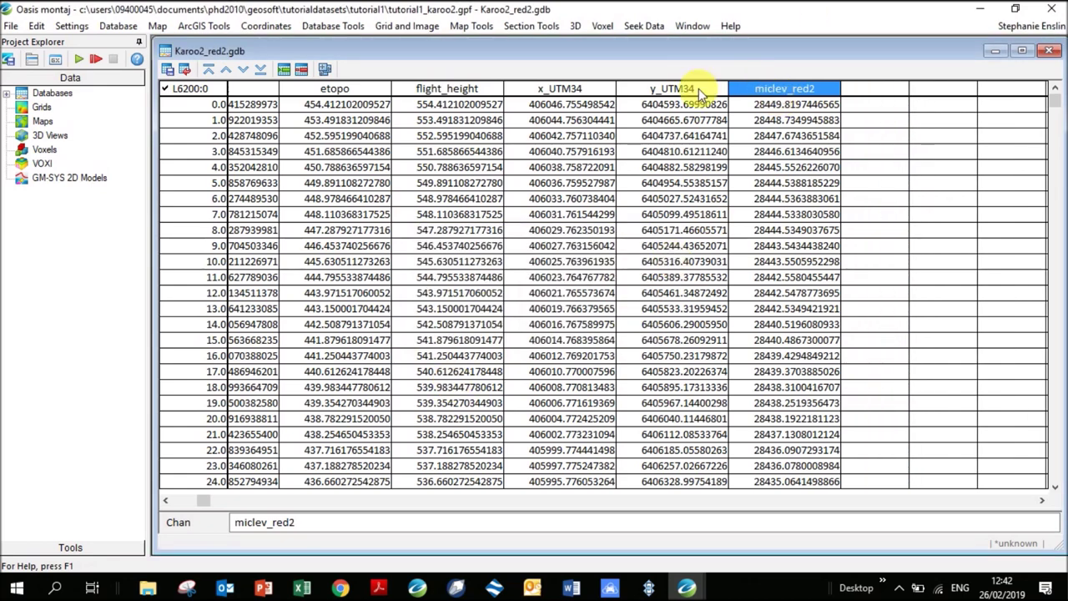
left_click_drag(206, 502, 174, 508)
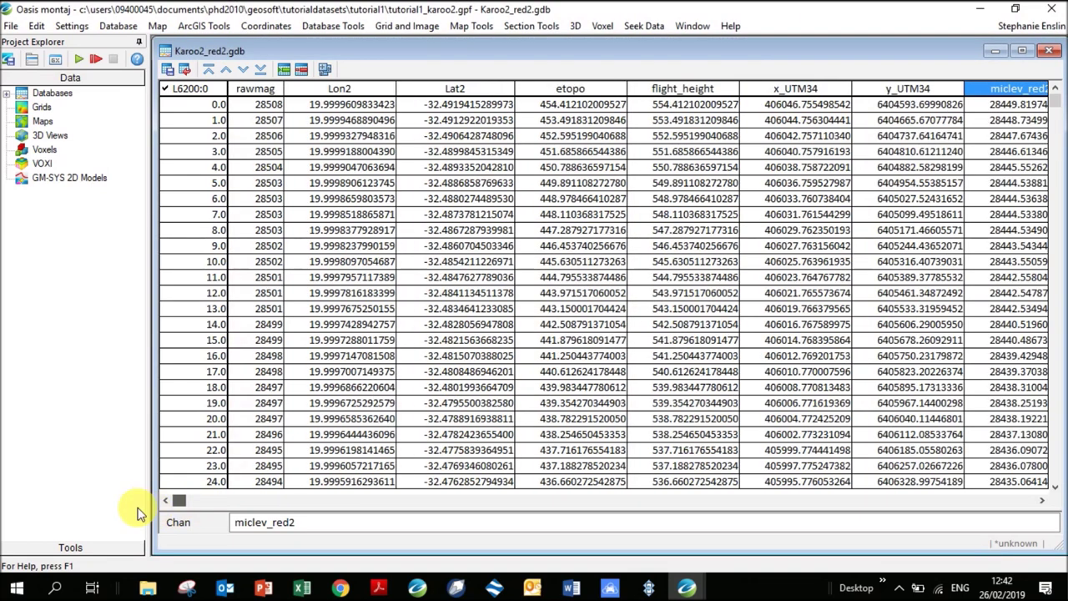
List the survey lines in the database and look through them down to the T tie lines
right_click(192, 93)
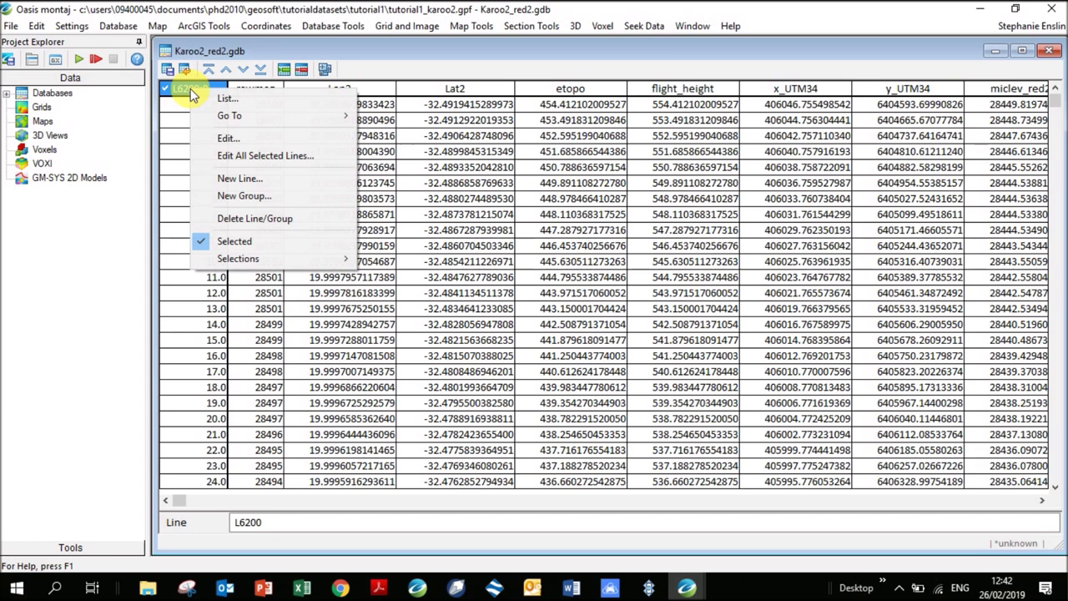
left_click(218, 110)
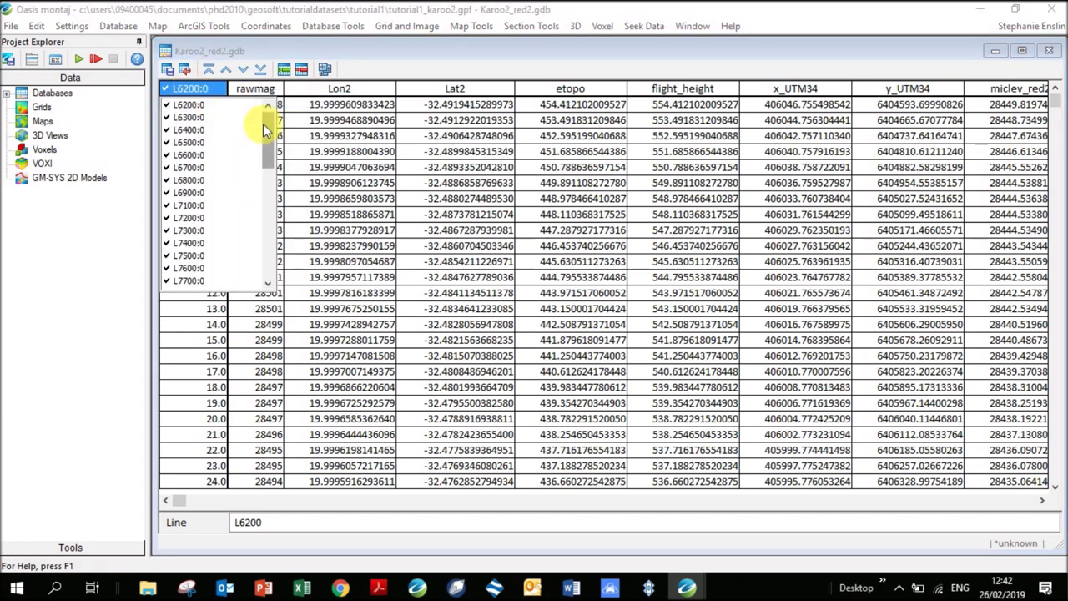
left_click_drag(266, 127, 277, 253)
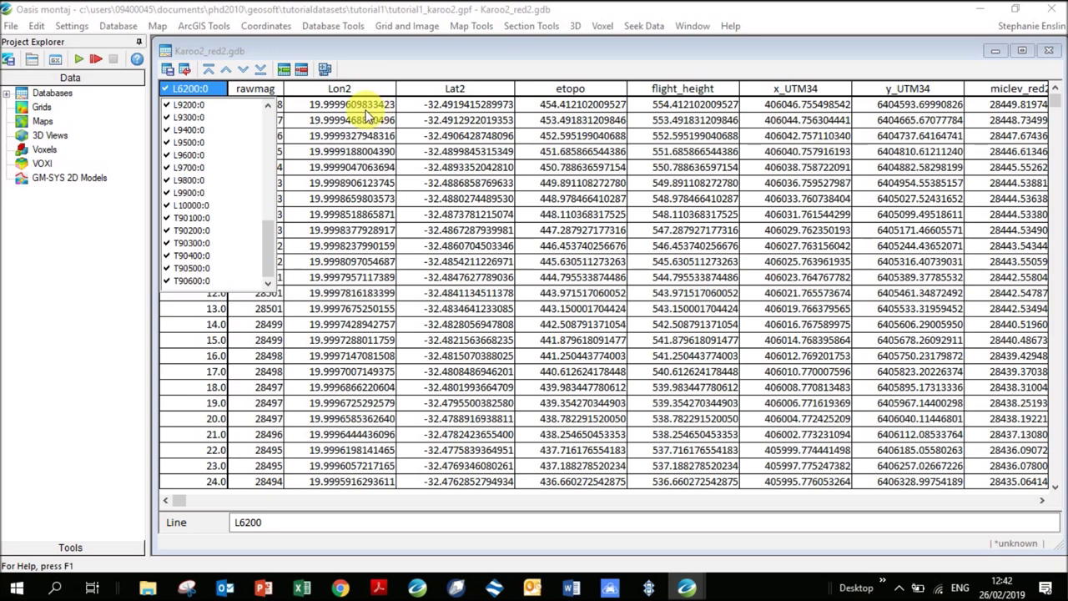
left_click(899, 587)
right_click(928, 529)
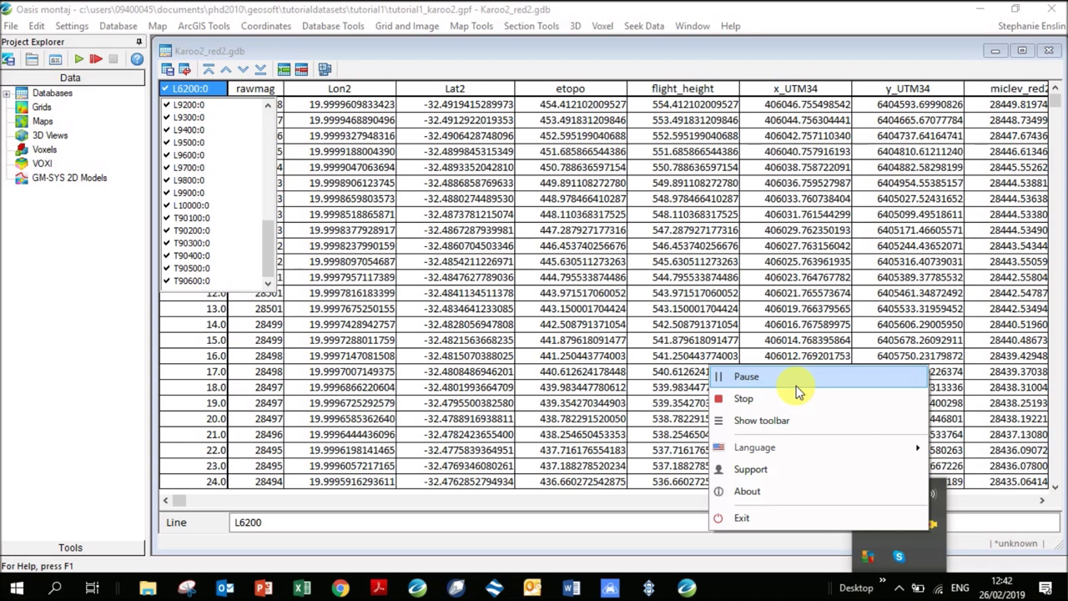
left_click(842, 372)
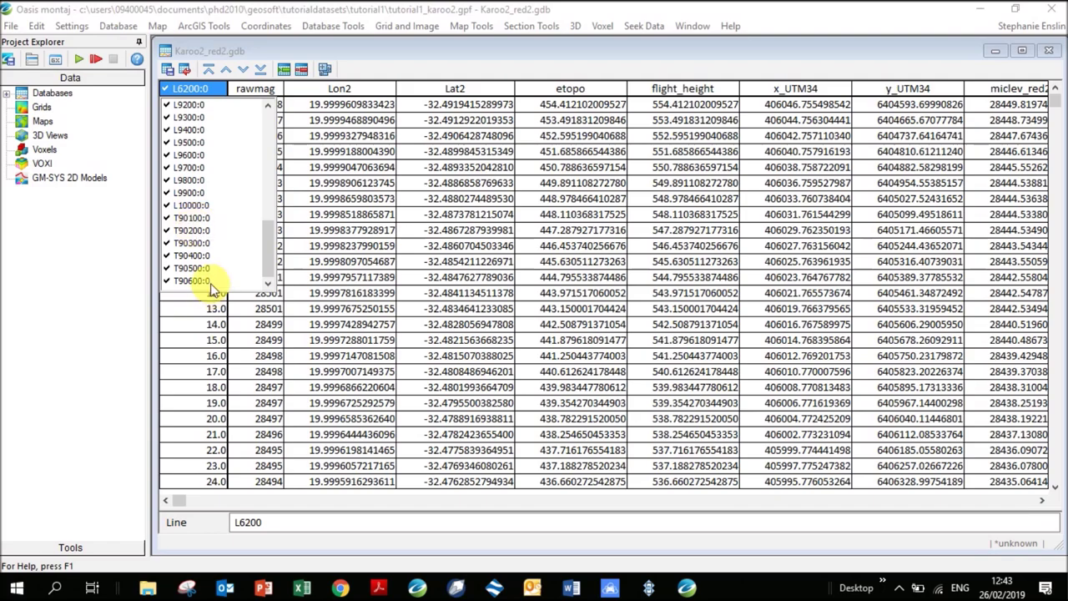
Georeference the database with Lon2 as X channel and Lat2 as Y channel in the Geographic (long, lat) WGS 84 coordinate system
left_click(388, 151)
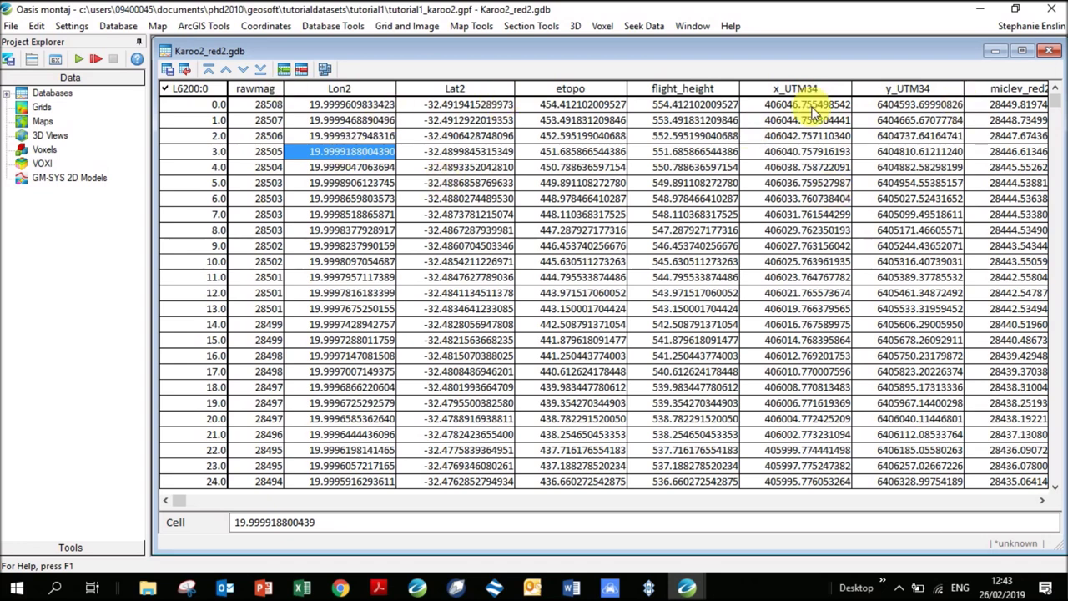
left_click(271, 25)
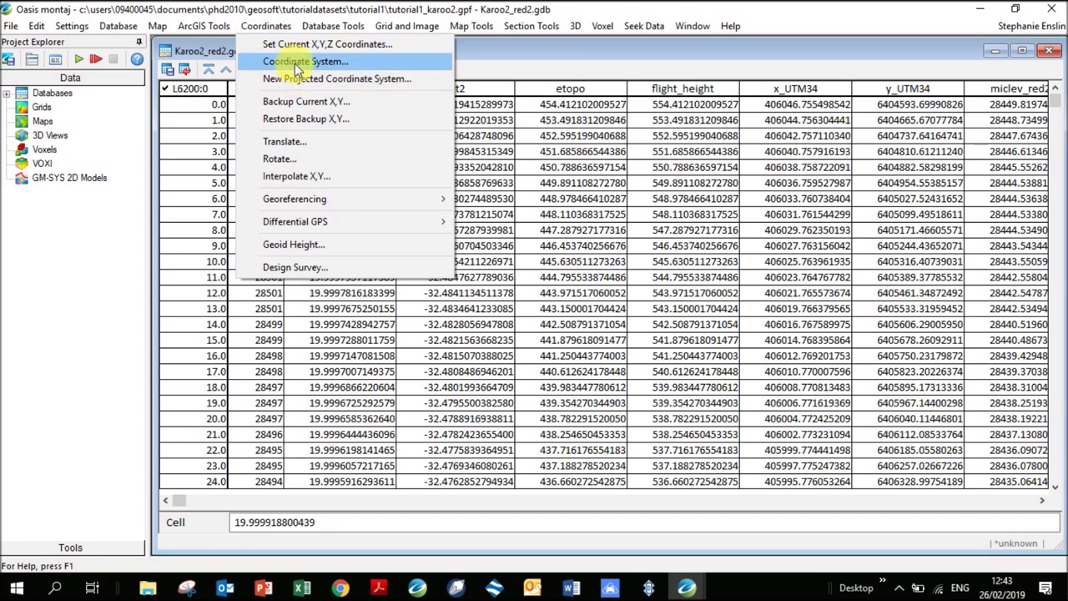
left_click(294, 62)
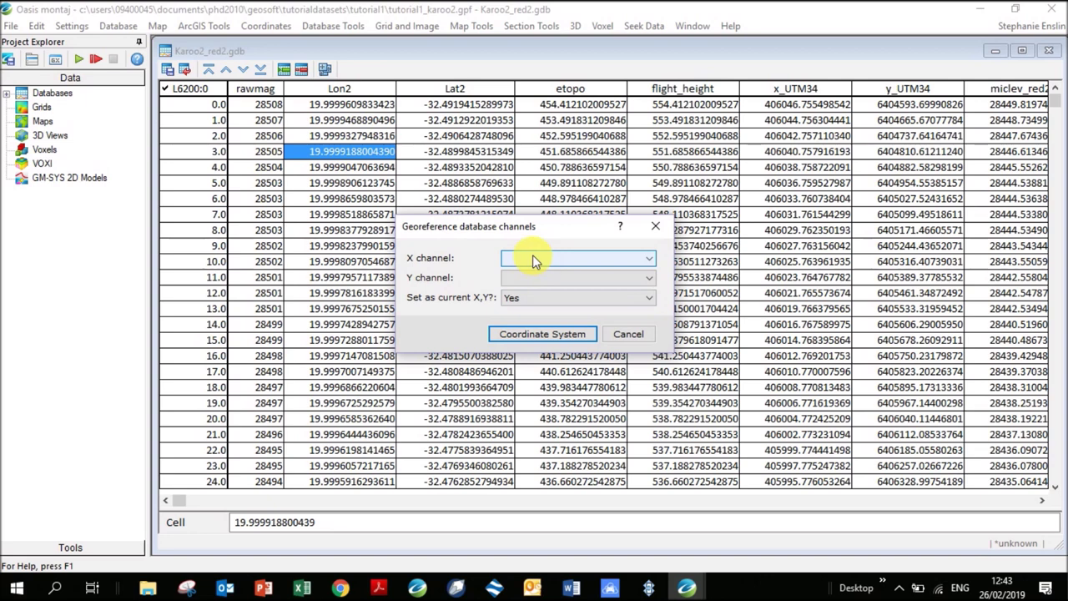
left_click(510, 260)
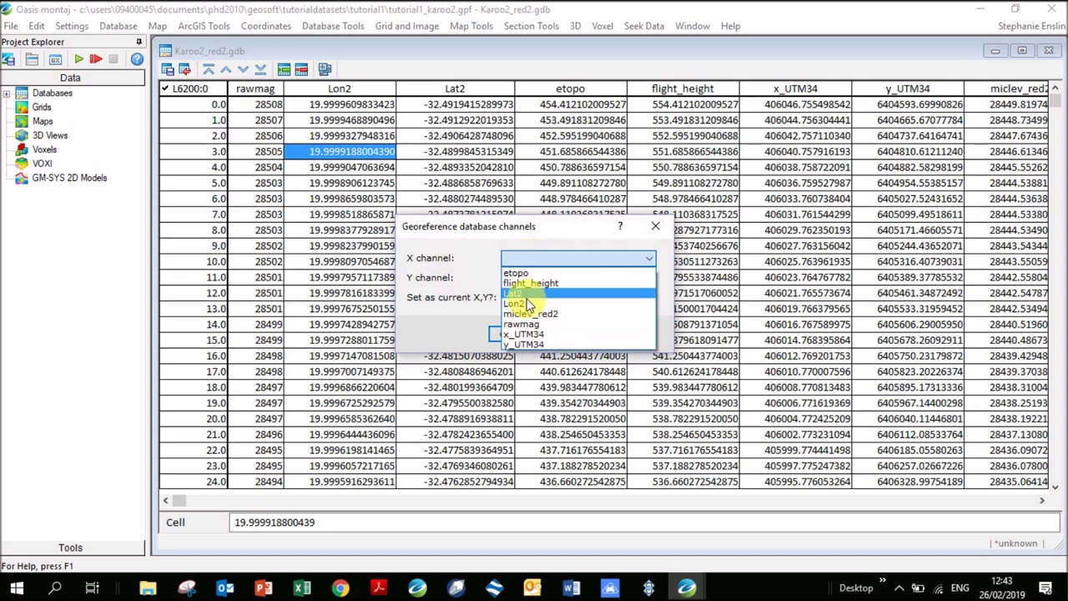
left_click(514, 303)
left_click(534, 278)
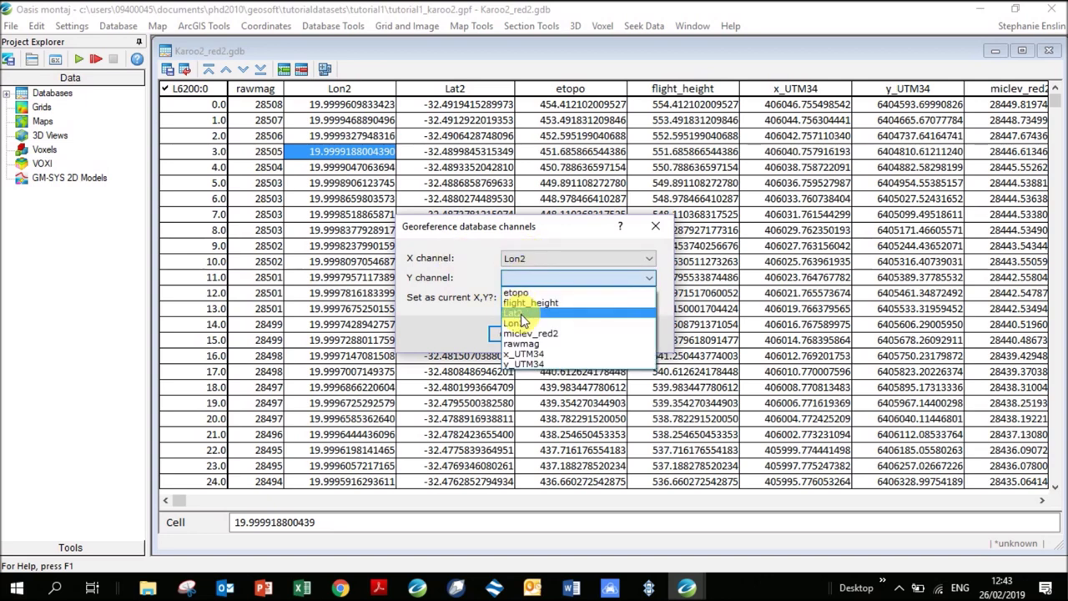
left_click(522, 316)
left_click(531, 336)
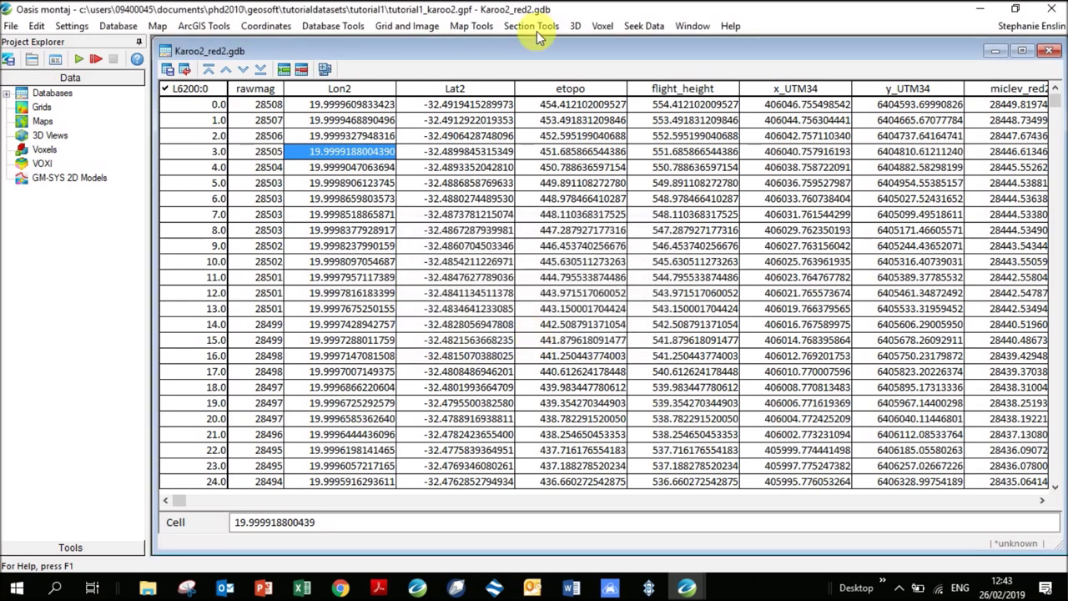
left_click(558, 65)
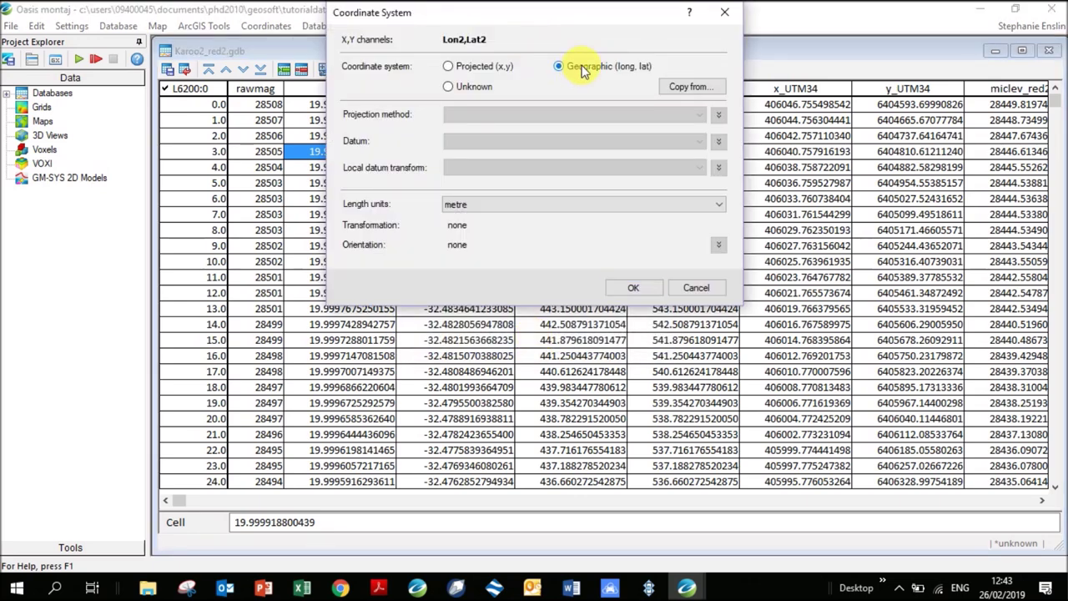
left_click(632, 288)
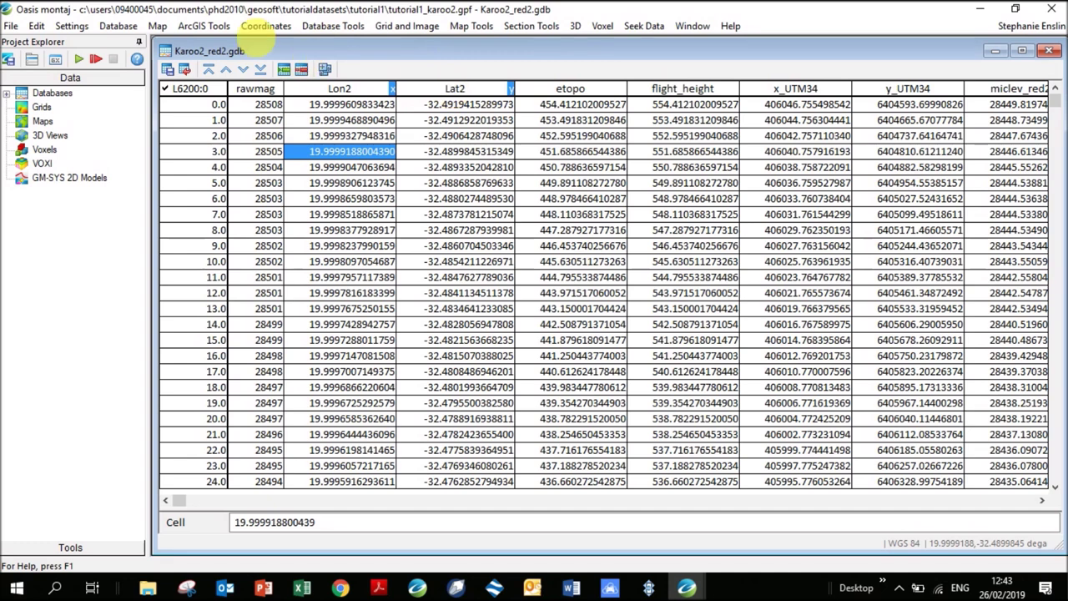
Start a new projected coordinate system from the existing Lon2 and Lat2 channels for all lines/groups, accepting their geographic WGS 84 settings
left_click(268, 29)
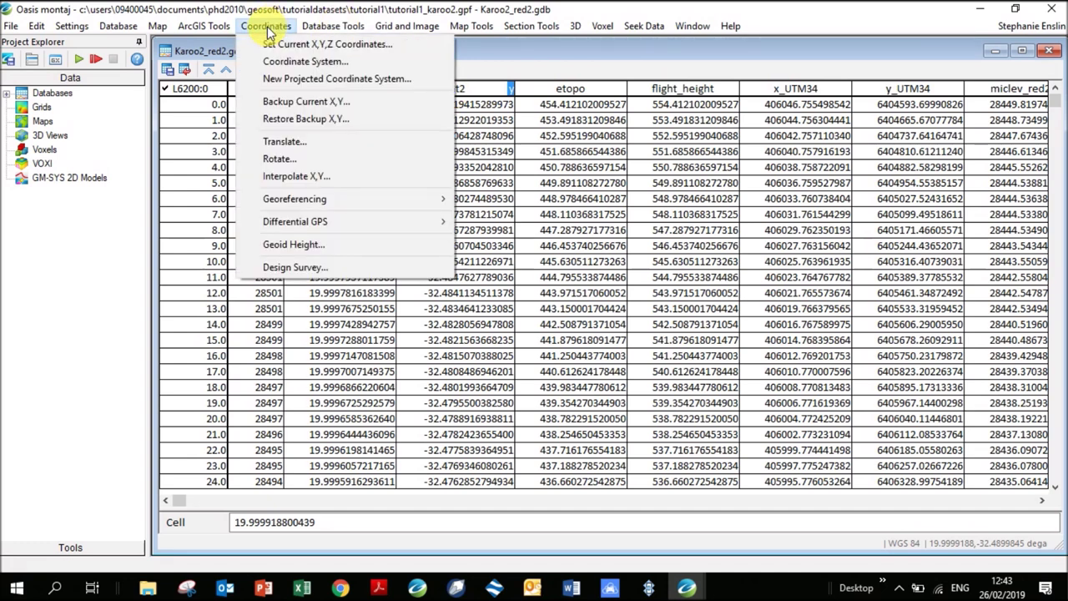
left_click(290, 79)
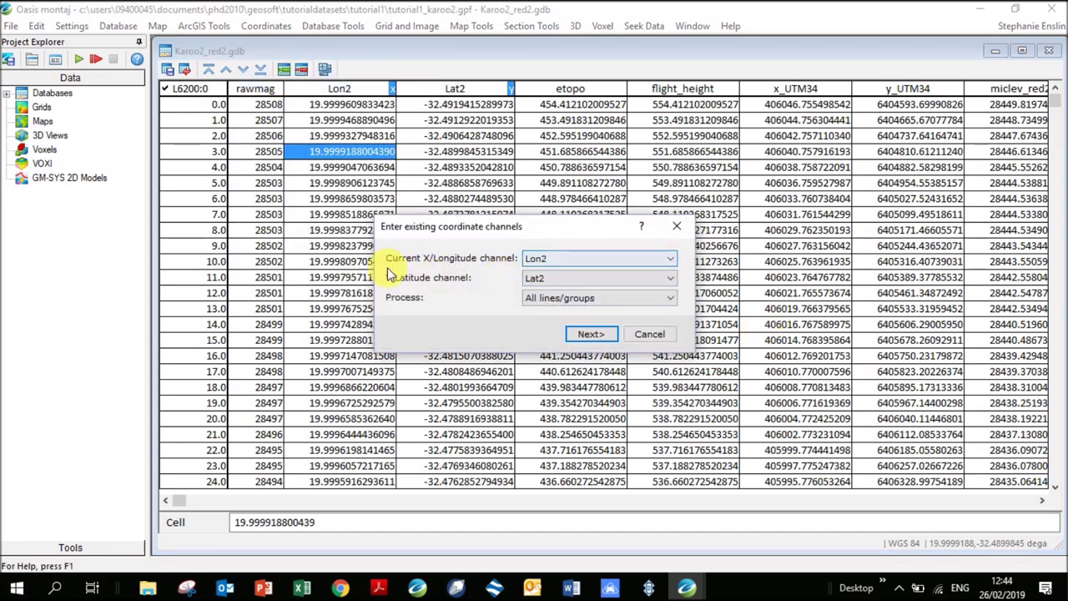
left_click(591, 333)
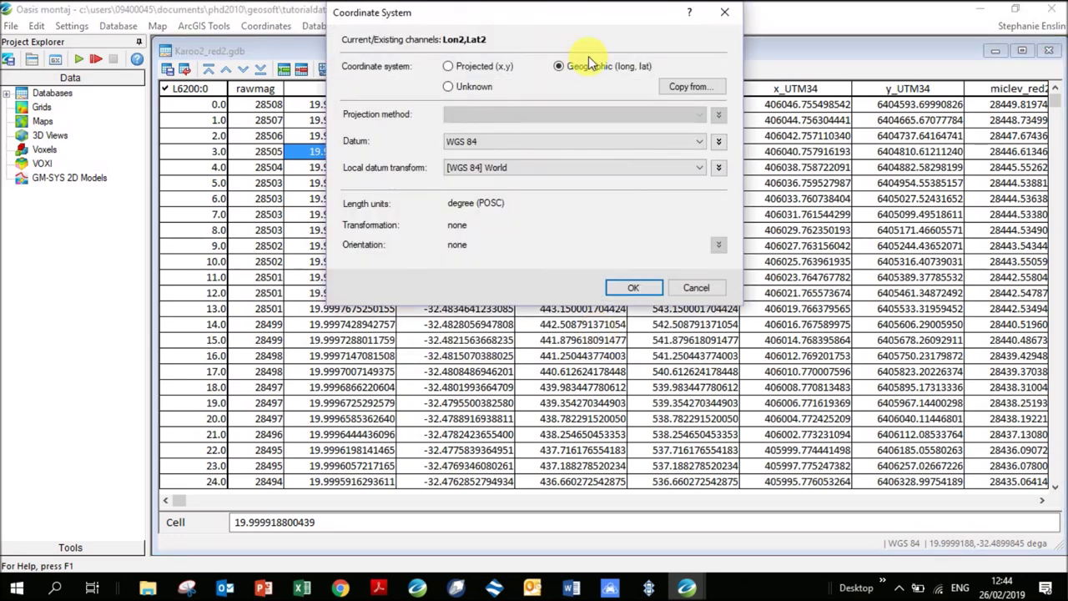
left_click(632, 289)
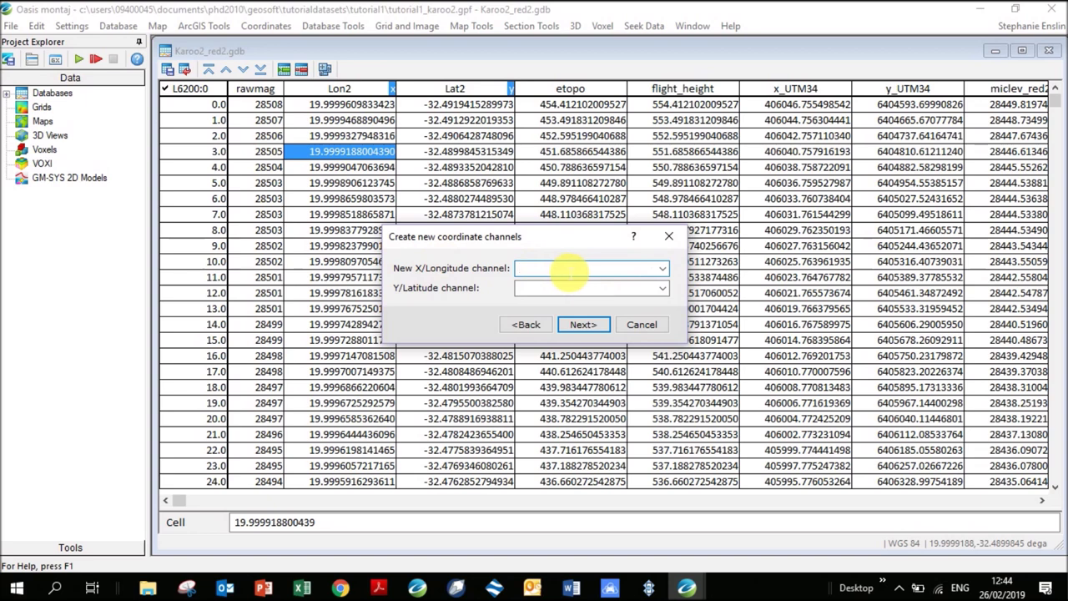
Name the new X/Longitude channel xutm34 and the new Y/Latitude channel yutm34
left_click(568, 268)
type("utm34")
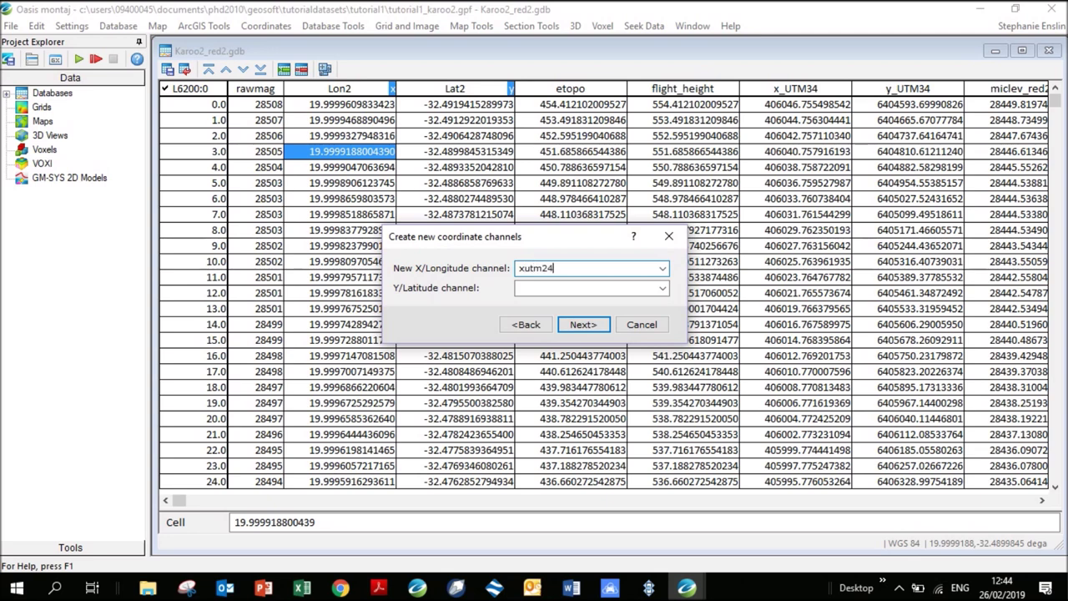
left_click(588, 288)
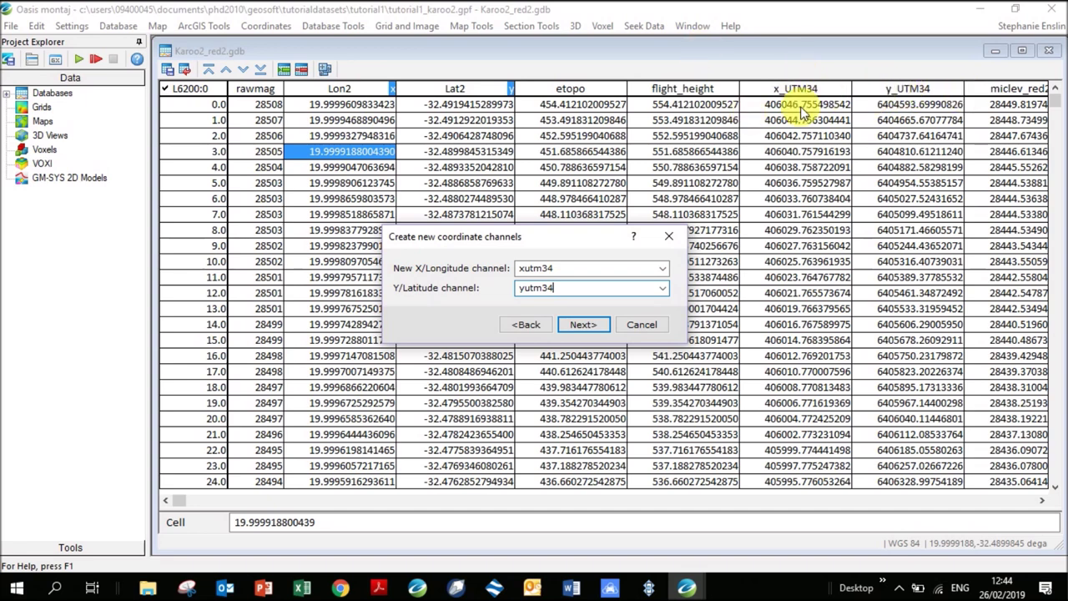
Assign the new xutm34 and yutm34 channels a projected coordinate system using UTM zone 34S with the WGS 84 datum
left_click(589, 324)
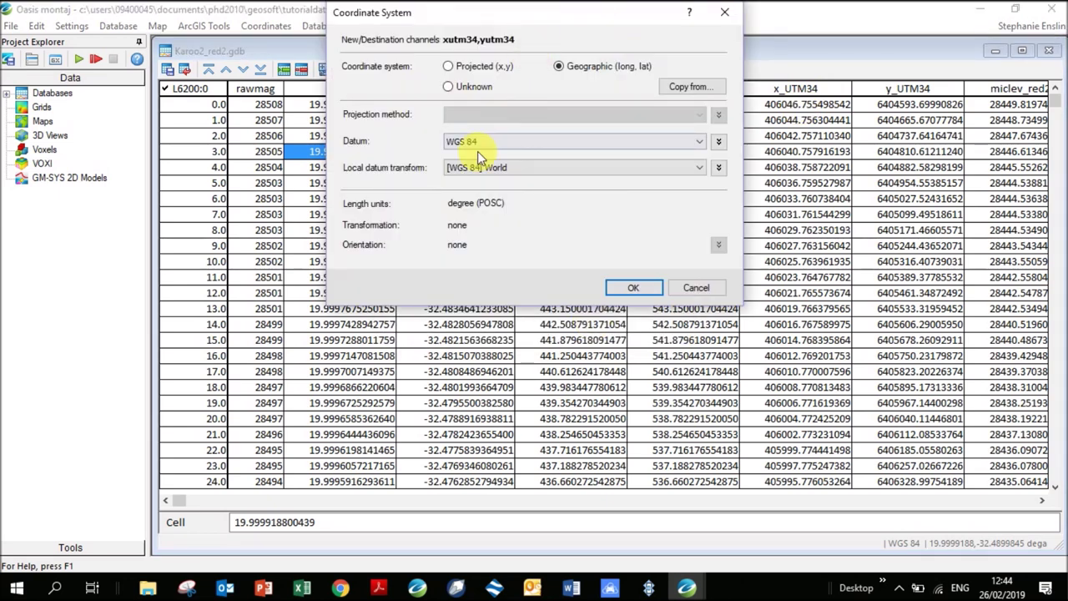
left_click(450, 67)
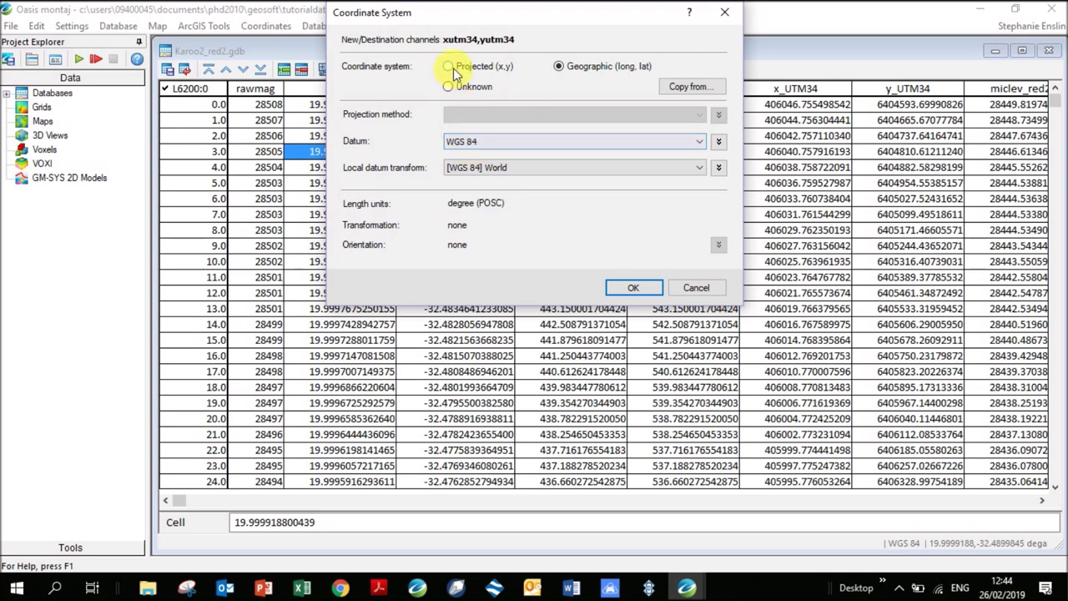
left_click(705, 113)
left_click_drag(757, 154, 759, 382)
left_click(503, 313)
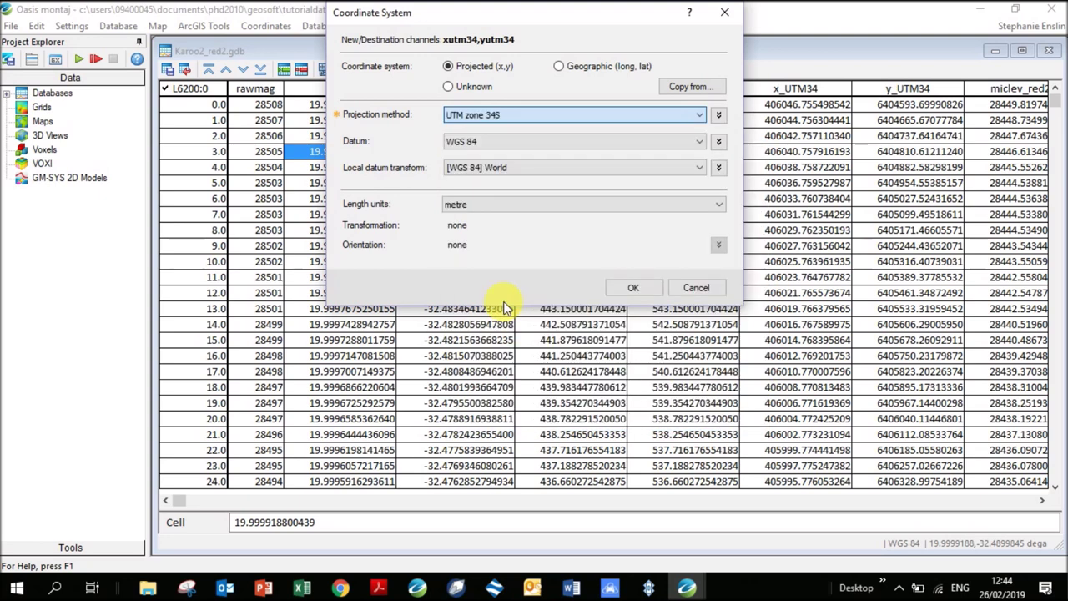
left_click(609, 287)
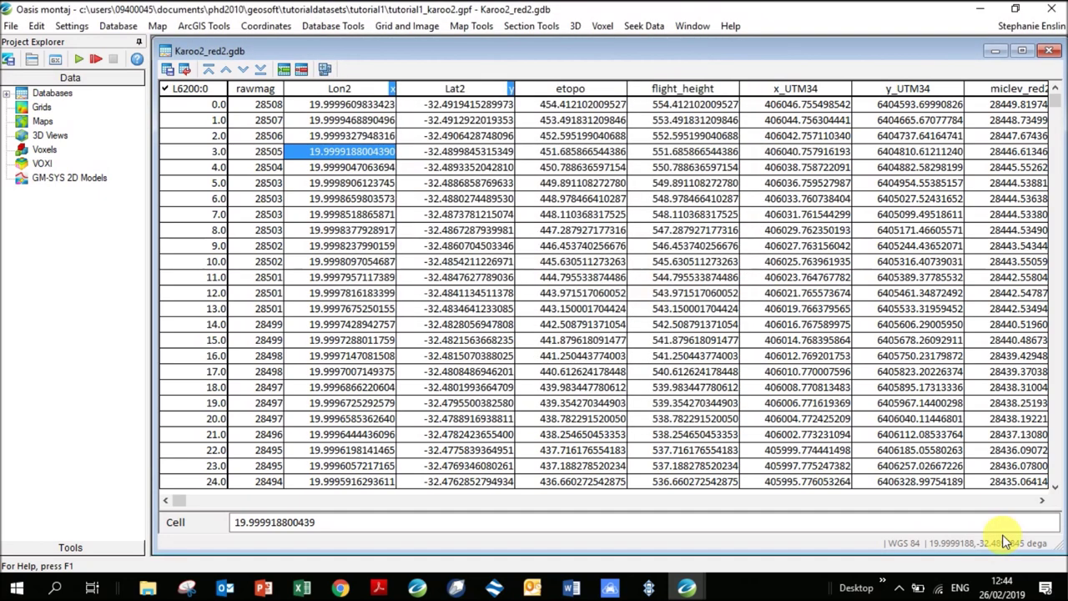
Widen the xutm34 and yutm34 columns so their full coordinate values are displayed
left_click(1042, 501)
left_click(1042, 501)
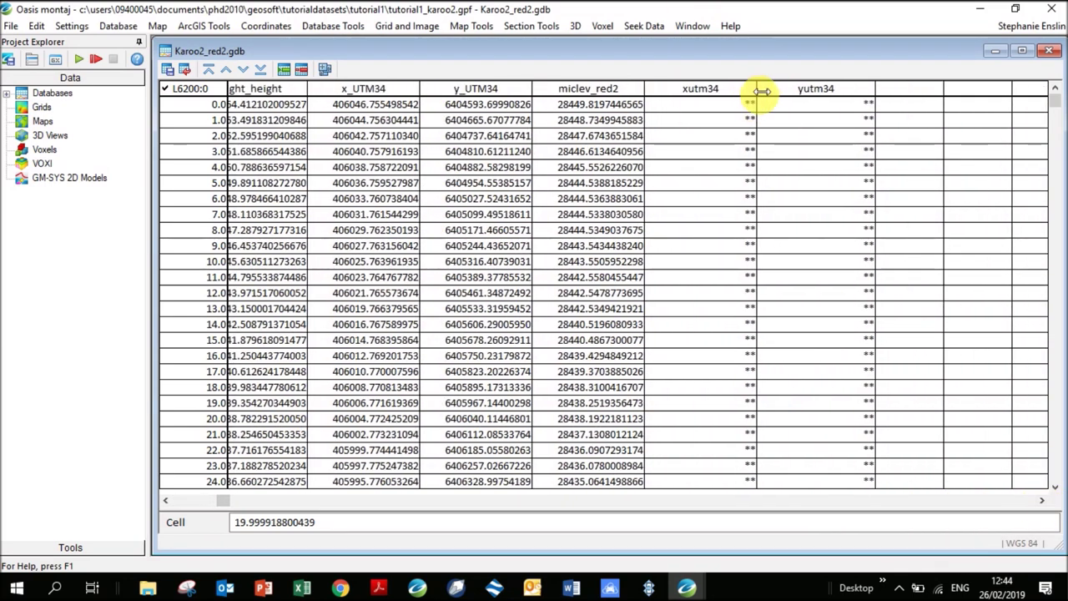
left_click_drag(761, 91, 786, 92)
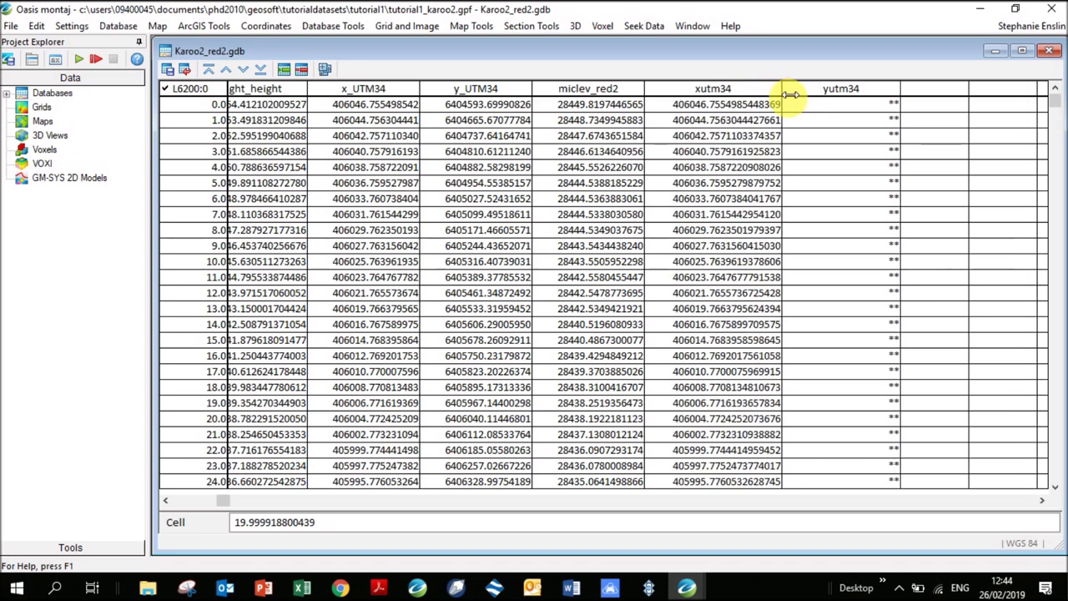
left_click_drag(896, 89, 933, 91)
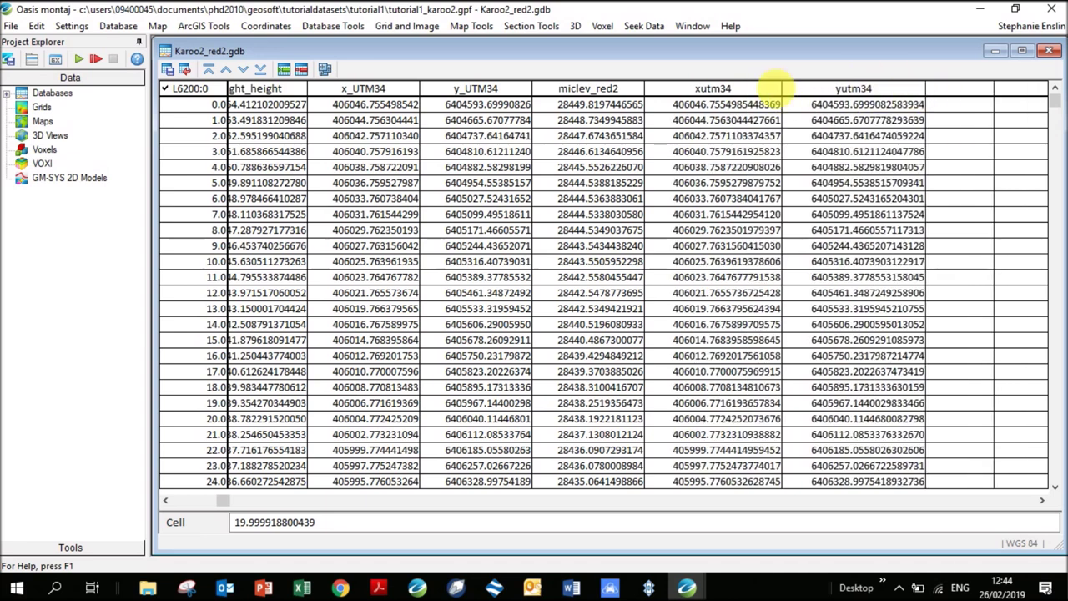
Set the display of the xutm34 channel to 2 decimals
left_click(699, 92)
right_click(697, 95)
left_click(727, 106)
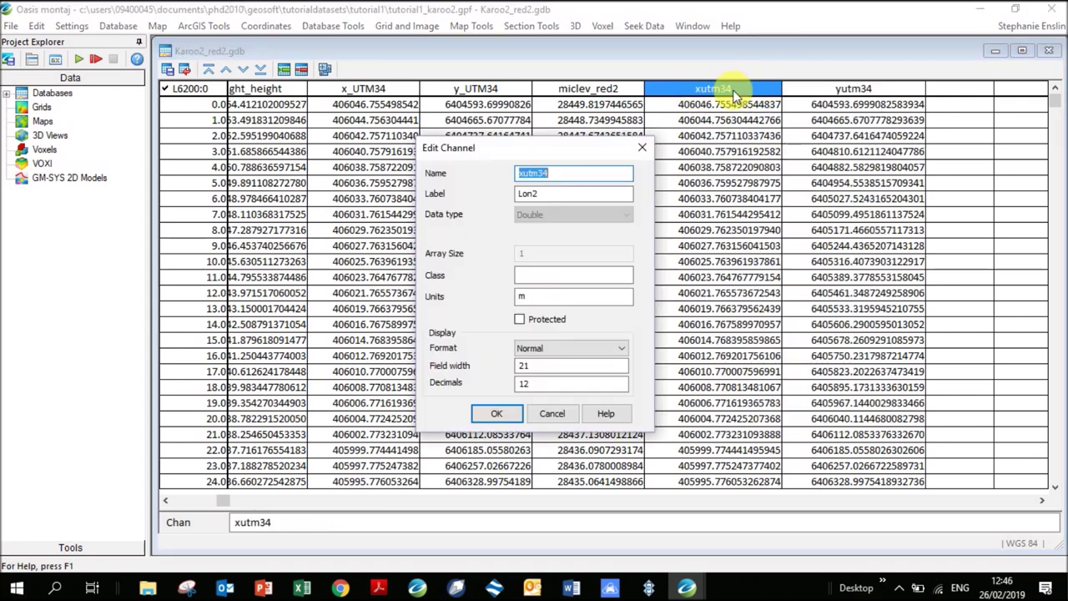
double_click(542, 384)
type("2")
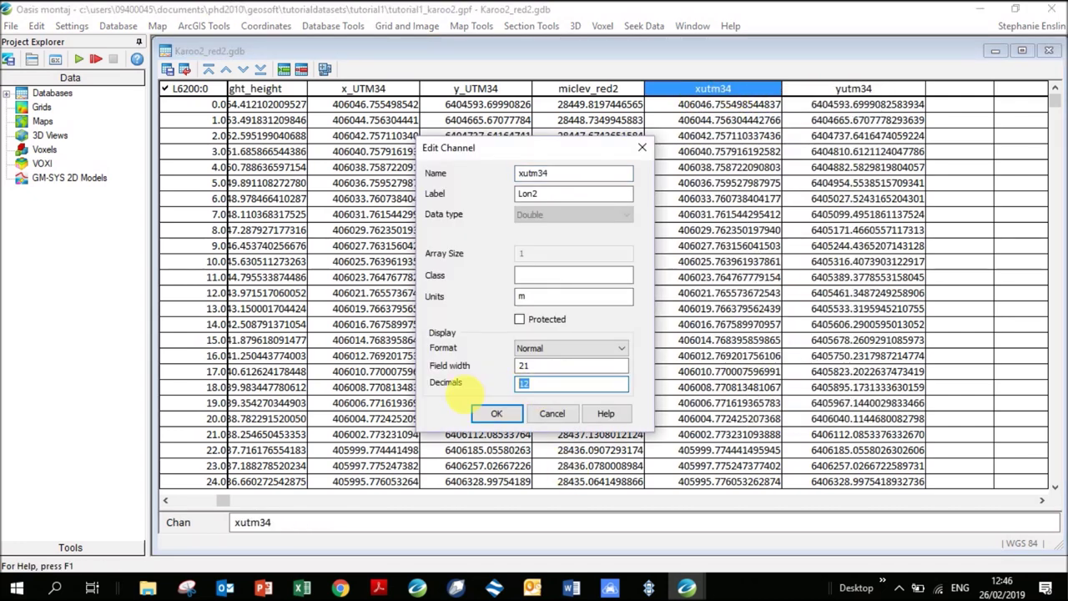
left_click(497, 415)
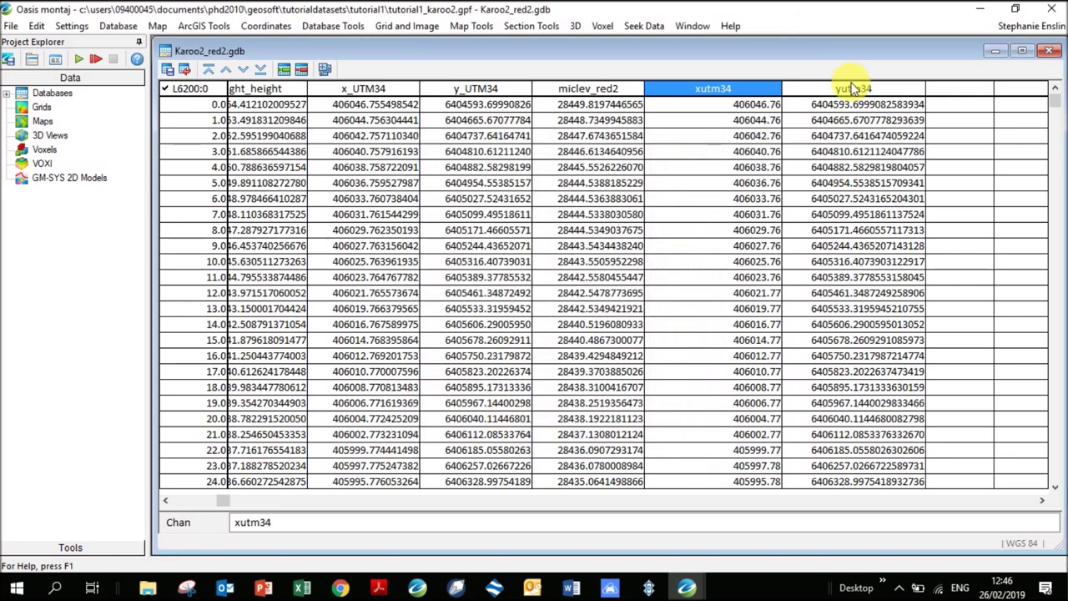
right_click(724, 94)
left_click(735, 114)
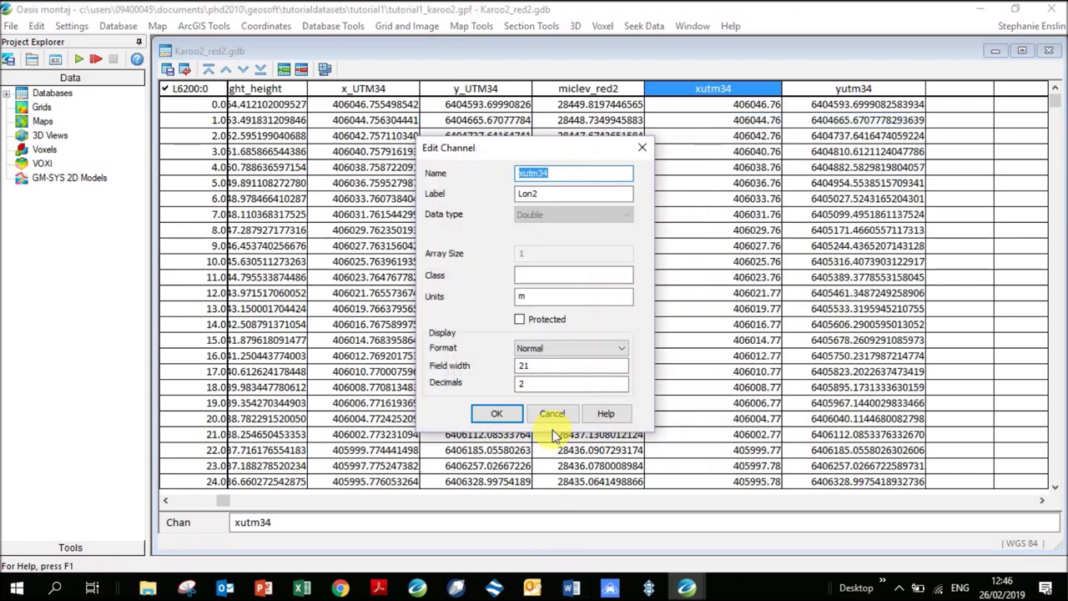
double_click(538, 384)
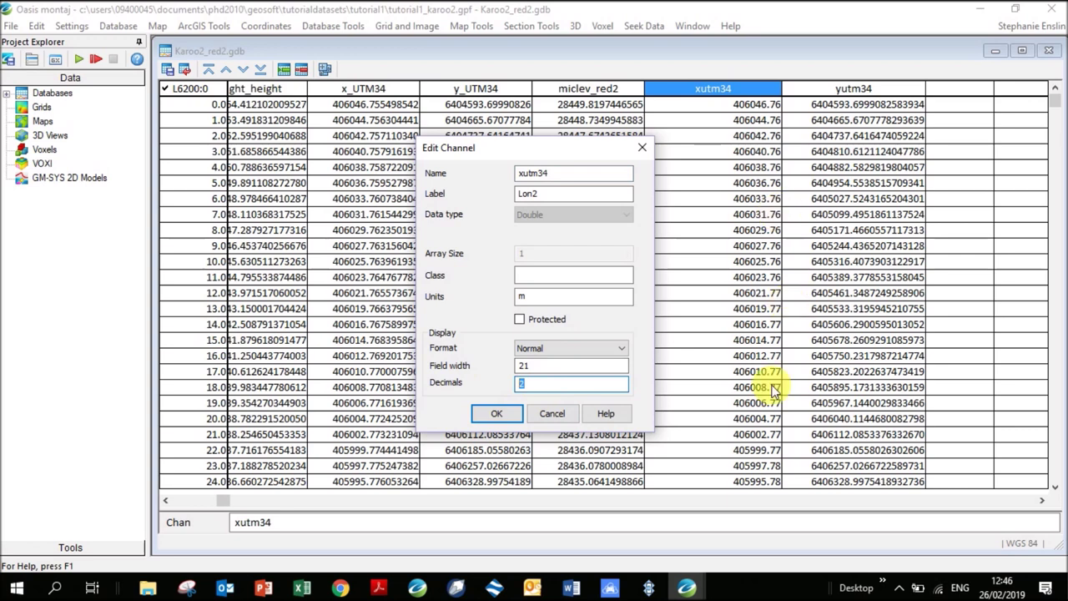
left_click(492, 415)
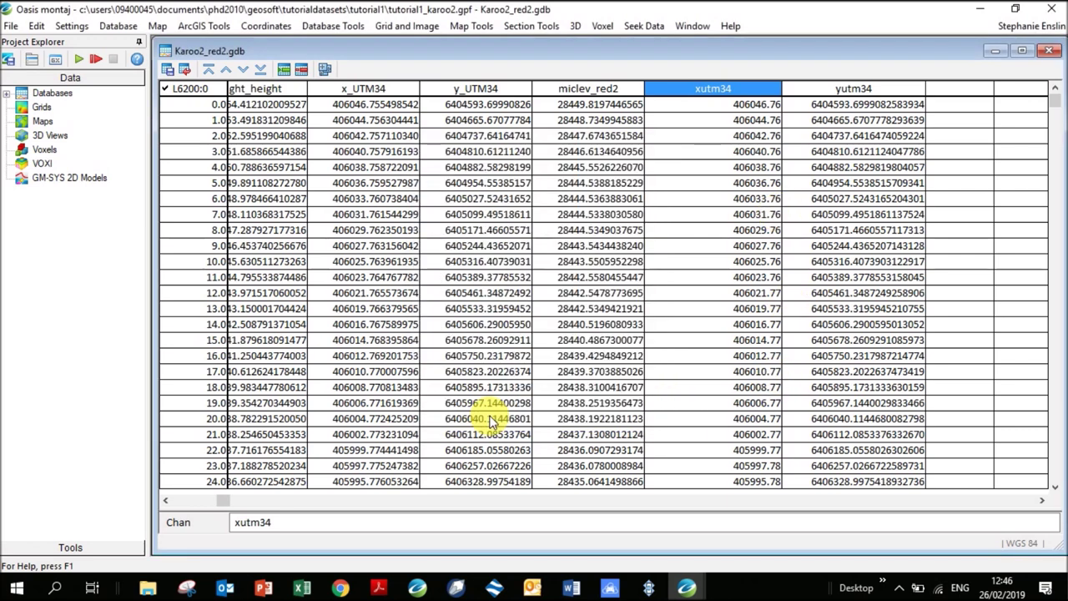
Set the display of the xutm34 channel to 3 decimals
right_click(726, 93)
left_click(736, 104)
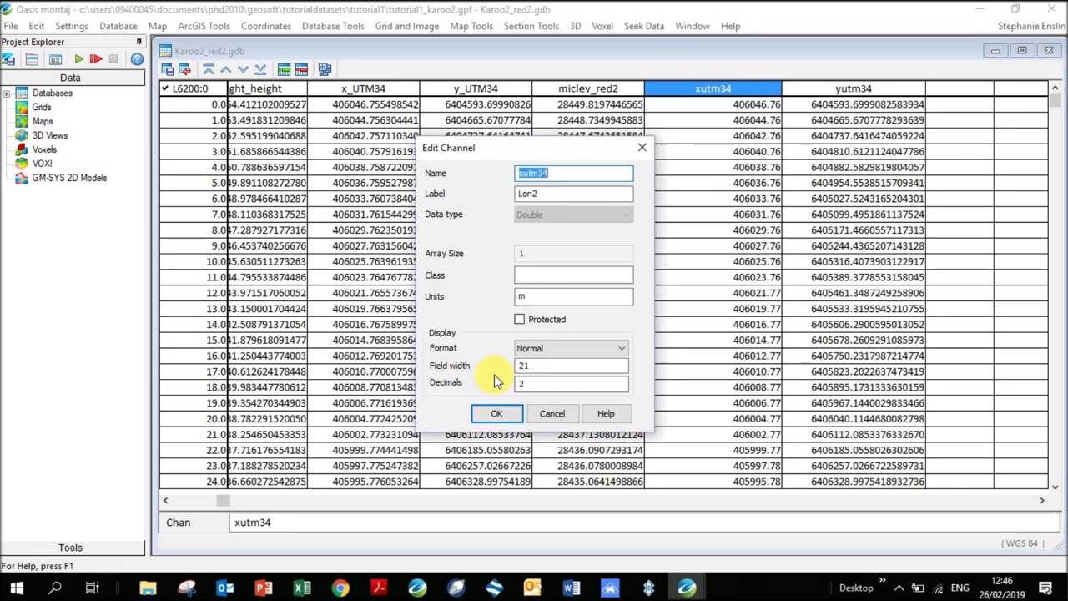
double_click(534, 384)
type("3")
left_click(497, 413)
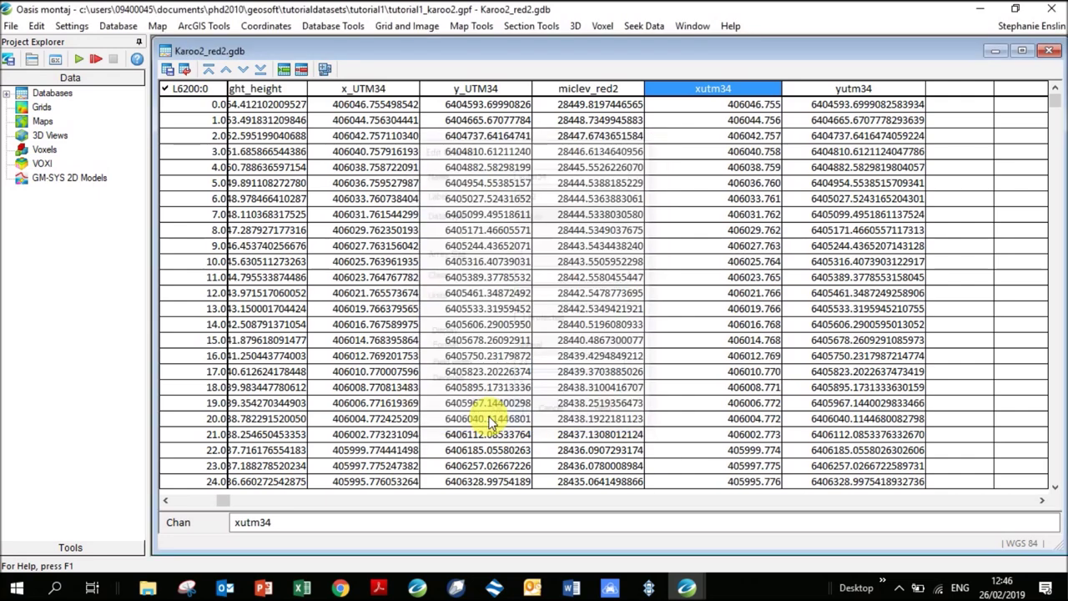
Set the display of the yutm34 channel to 3 decimals
left_click(839, 86)
right_click(860, 87)
left_click(873, 112)
double_click(533, 384)
type("3")
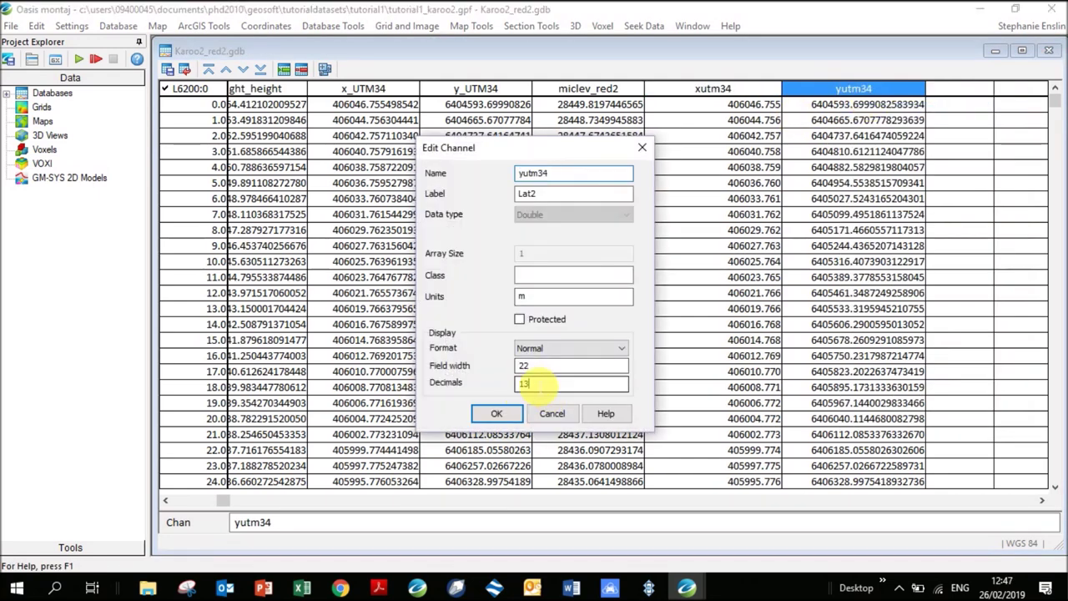
left_click(495, 412)
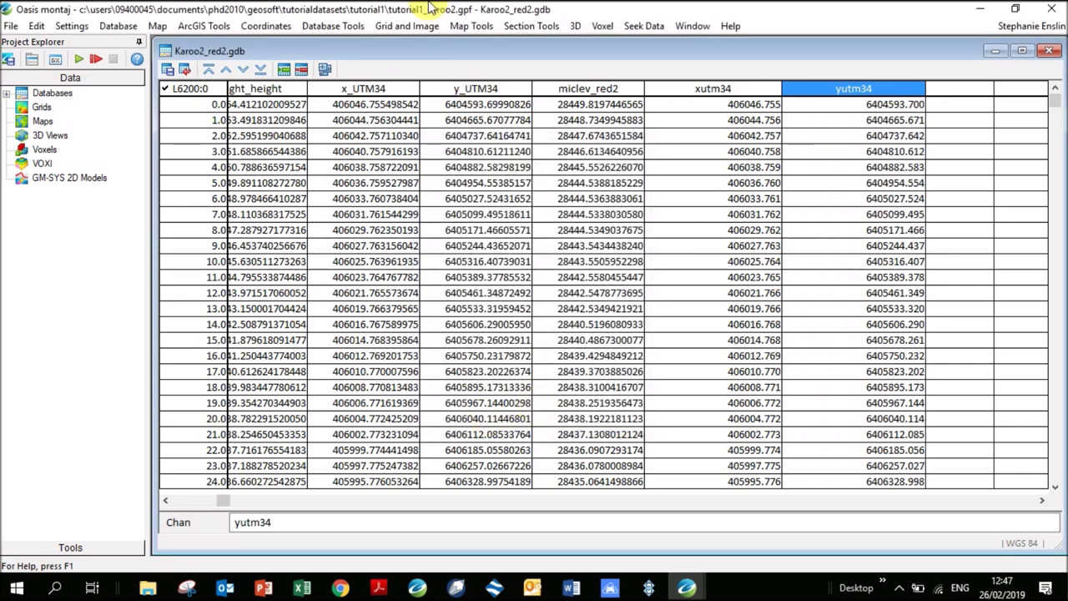
Change the Lon2 channel's display format to Geographic and widen its column to fit the values
left_click_drag(222, 500, 177, 501)
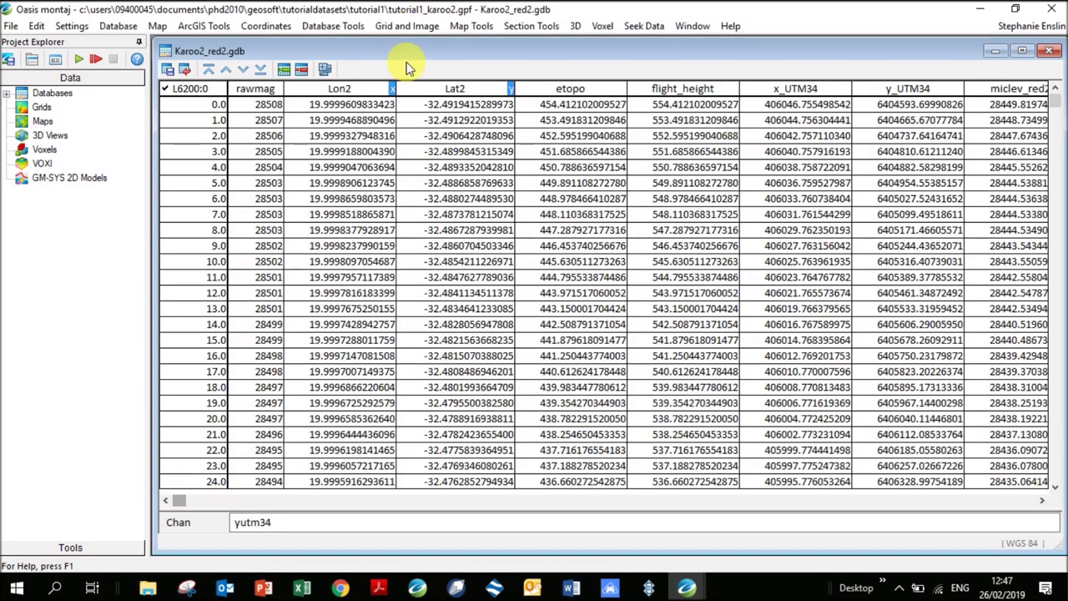
right_click(340, 90)
left_click(380, 121)
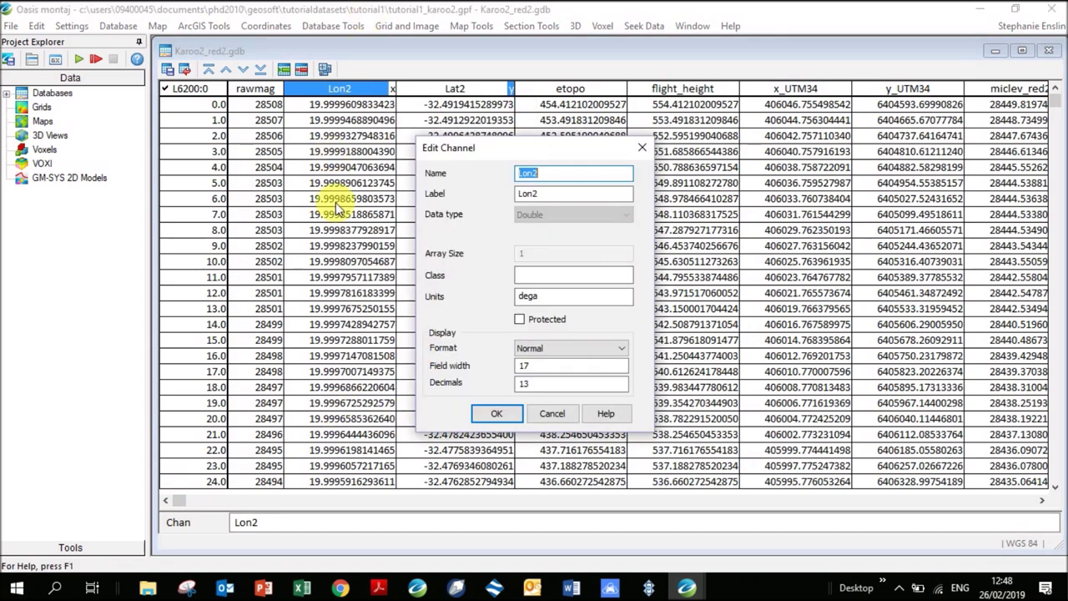
left_click(540, 350)
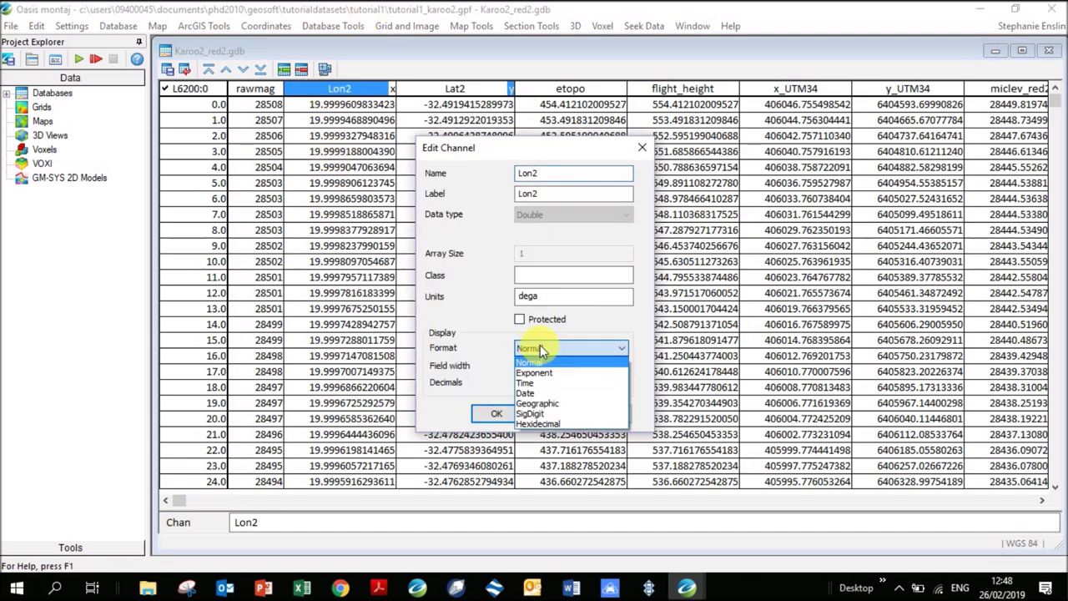
left_click(538, 397)
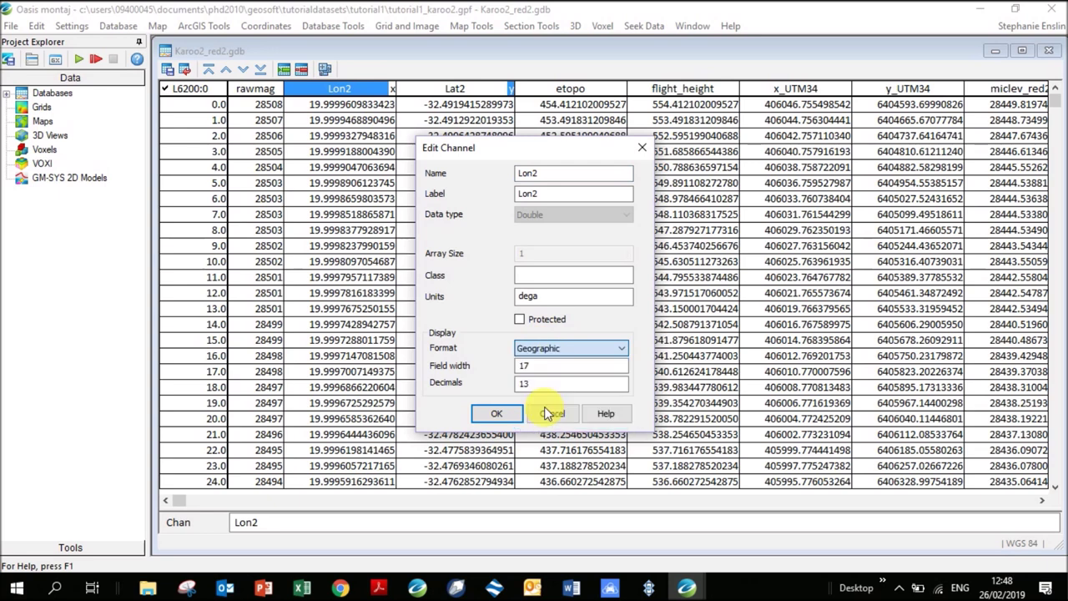
left_click(496, 413)
left_click_drag(396, 89, 434, 89)
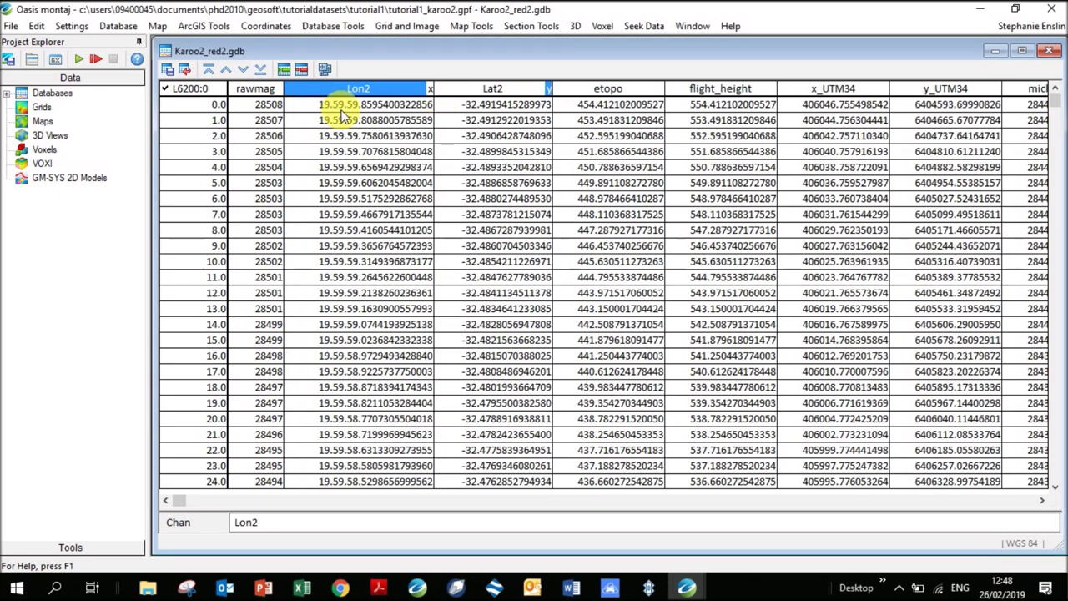
Reduce the Lon2 channel's display to 2 decimals
right_click(375, 86)
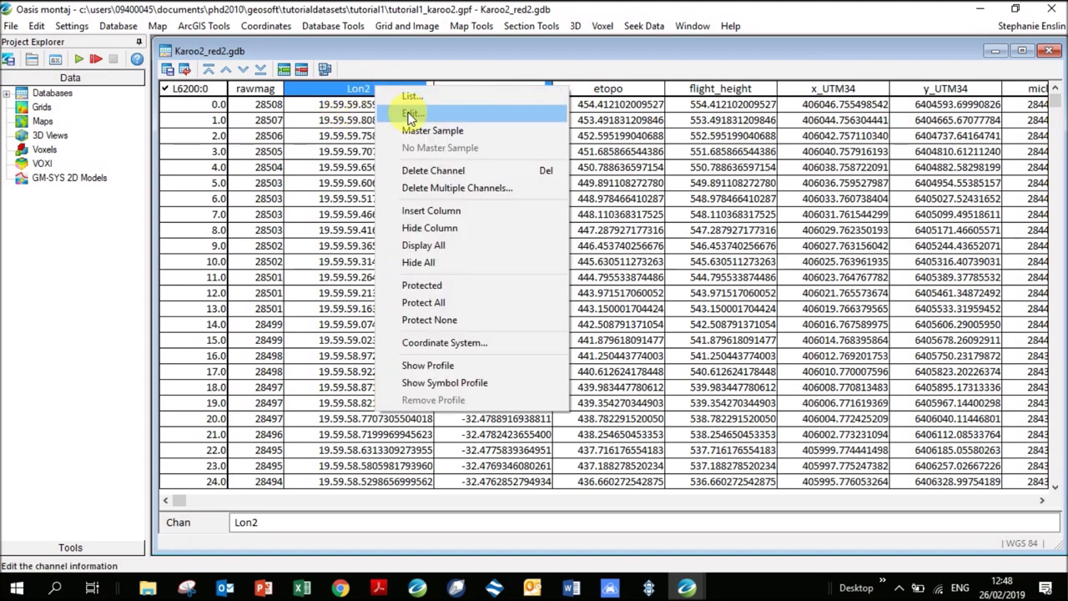
left_click(409, 95)
double_click(523, 382)
type("2")
left_click(496, 413)
Change the Lat2 channel's display format to Geographic with 2 decimals
right_click(493, 91)
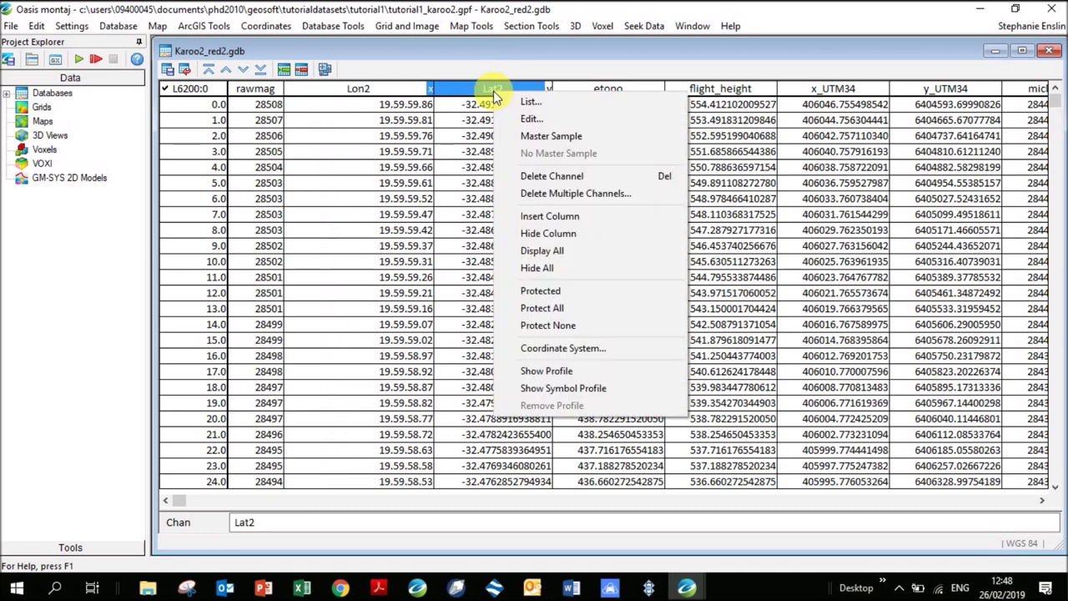
left_click(527, 118)
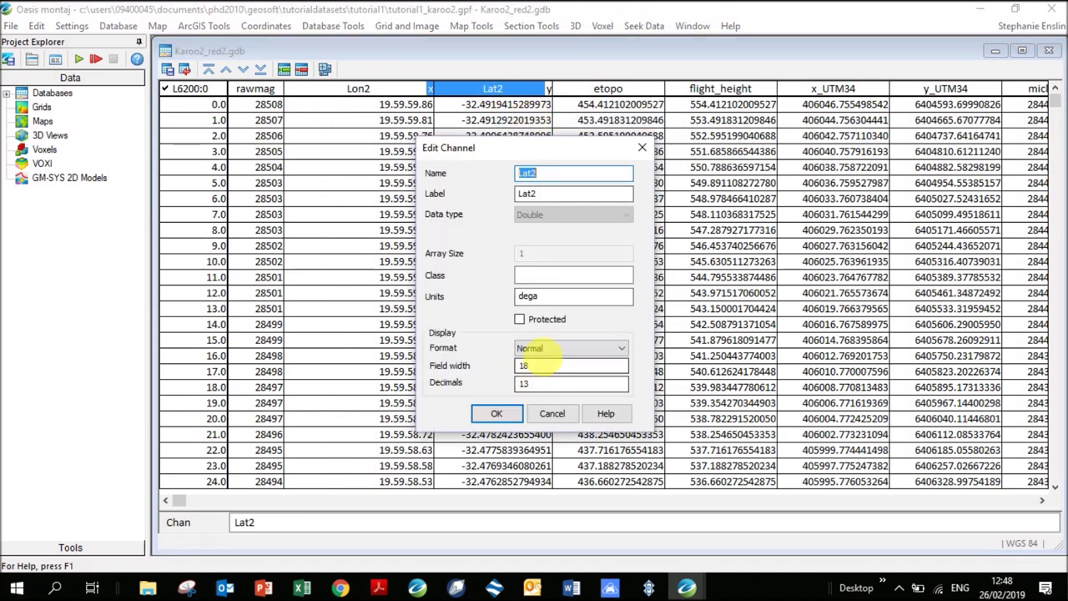
left_click(550, 349)
left_click(550, 401)
left_click(554, 384)
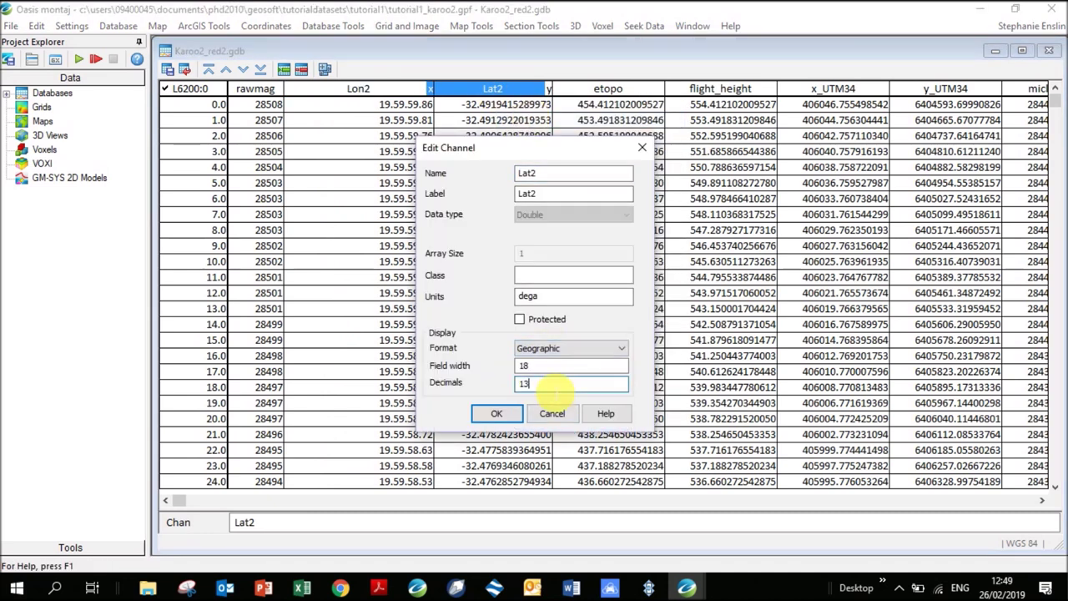
left_click(500, 414)
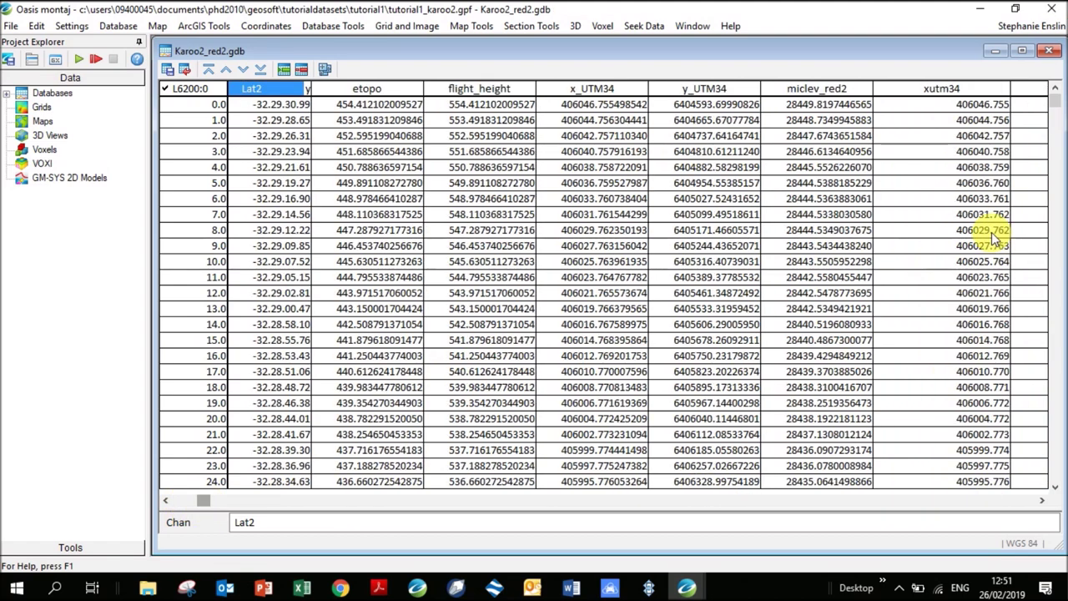
Delete the original x_UTM34 and y_UTM34 channels from the database
left_click(1041, 499)
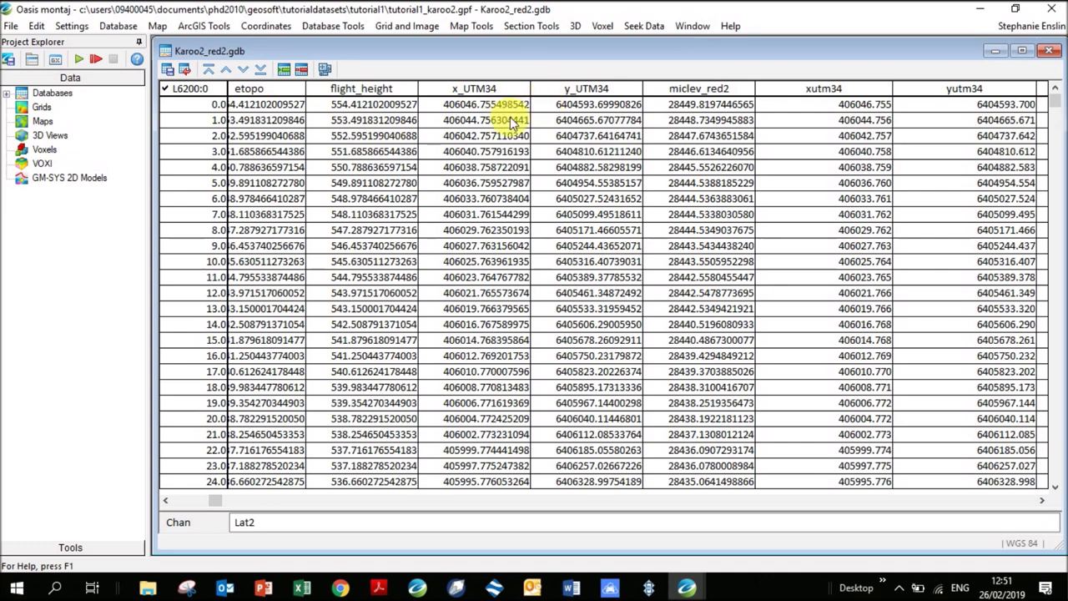
right_click(487, 92)
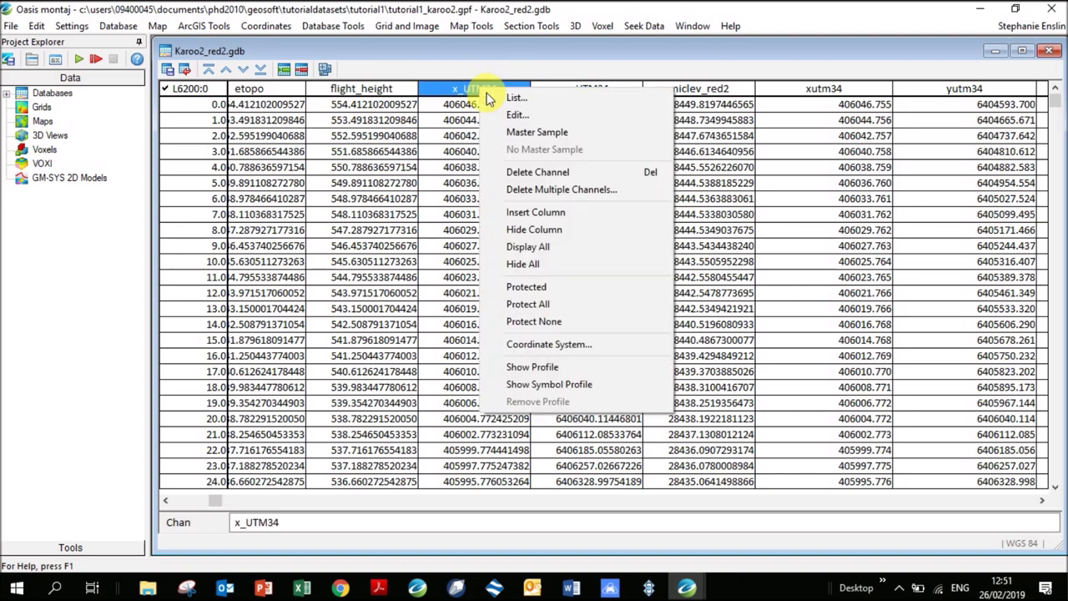
left_click(538, 171)
left_click(553, 326)
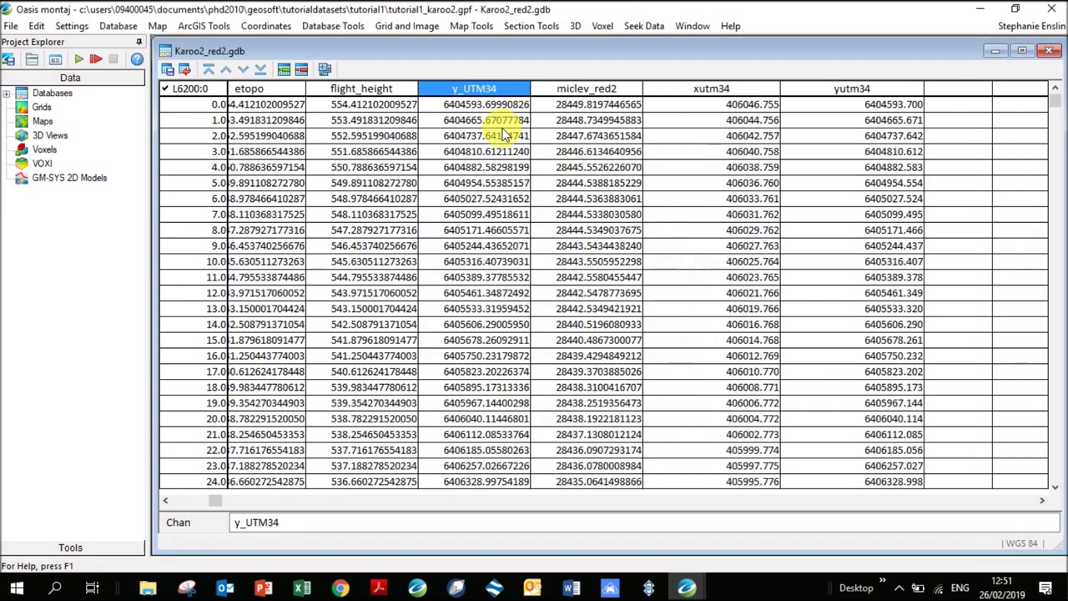
right_click(506, 88)
left_click(544, 171)
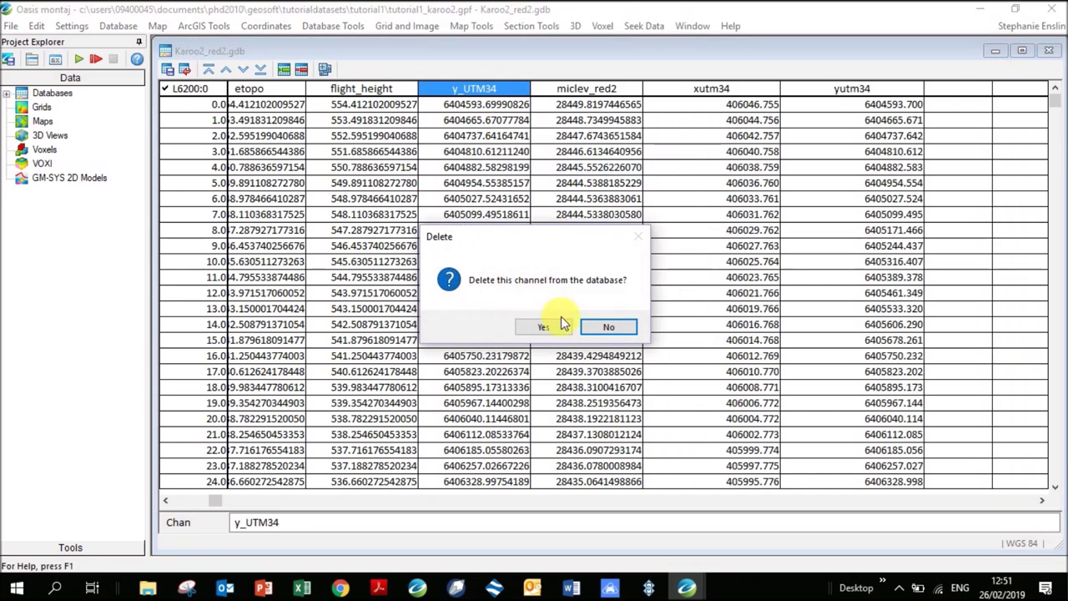
left_click(562, 324)
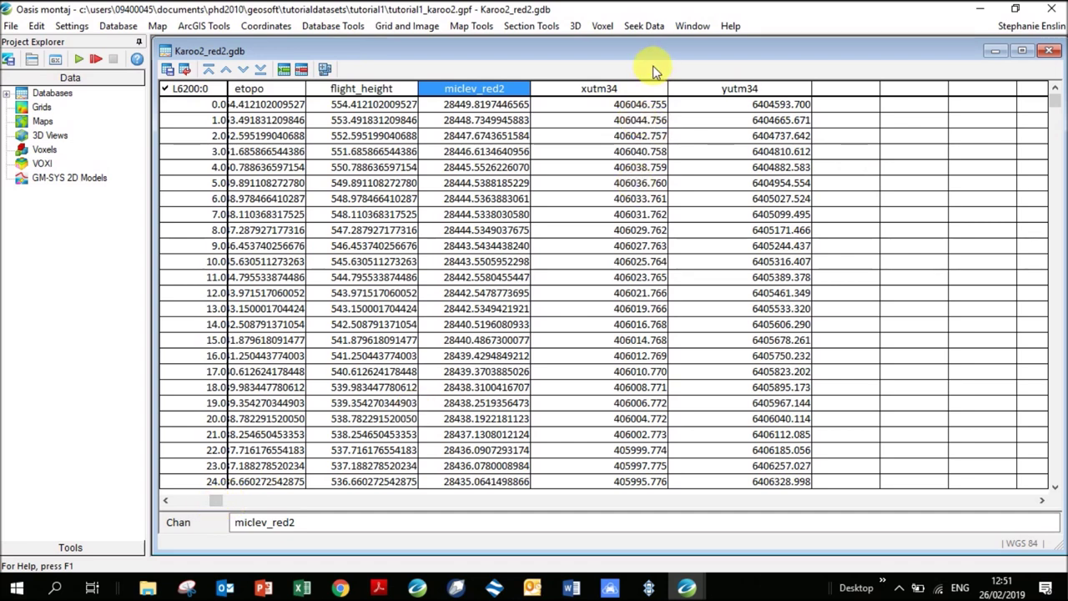
Make a distance channel named Dist from the xutm34 and yutm34 channels, maintaining line direction, and check its first values
left_click(318, 28)
mouse_move(353, 61)
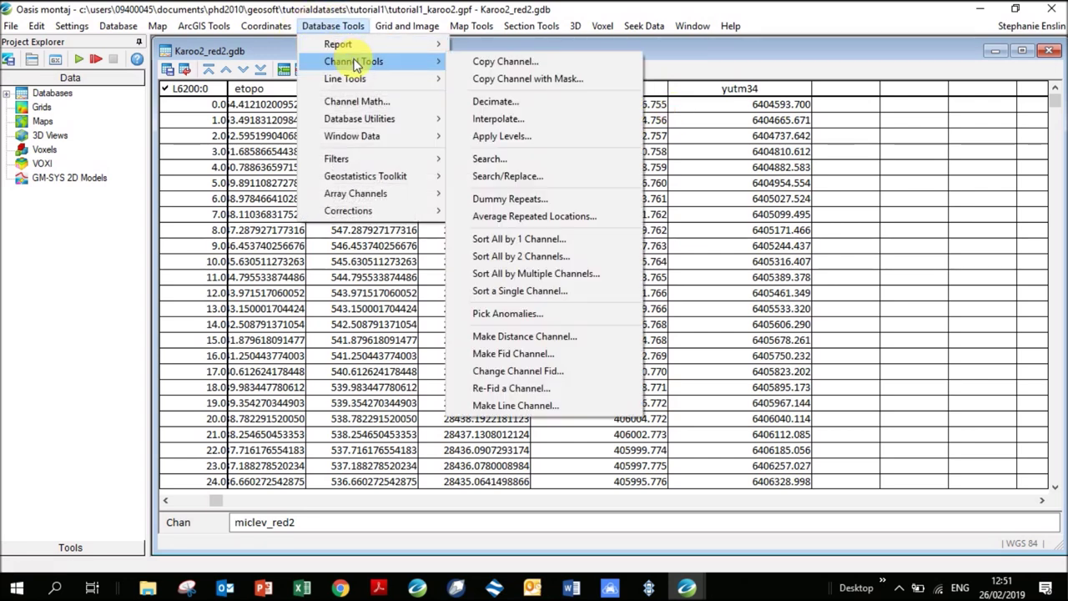
left_click(546, 334)
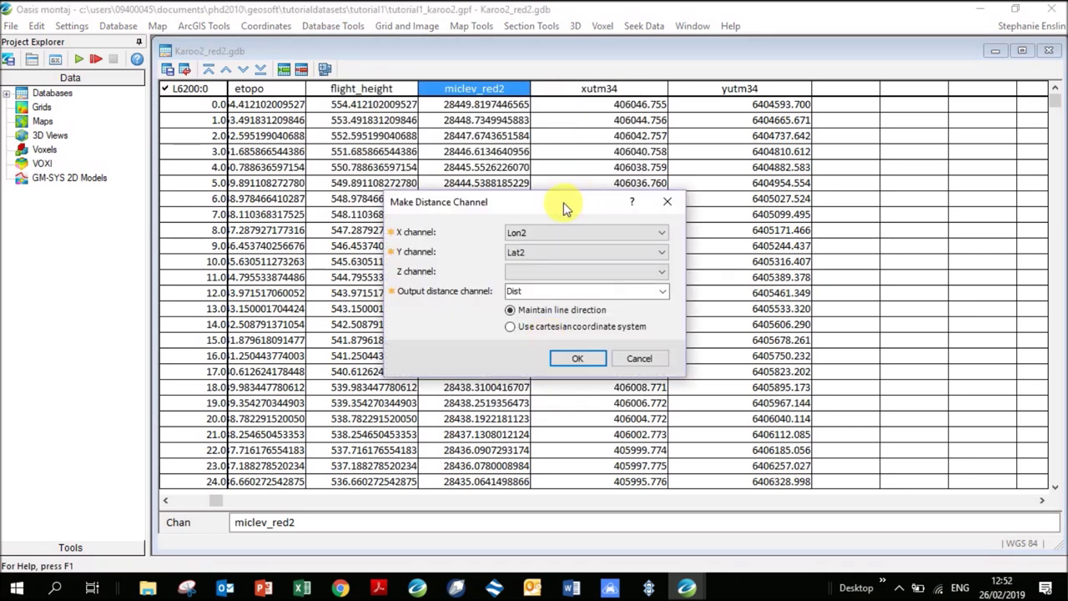
left_click_drag(563, 201, 371, 105)
left_click(329, 137)
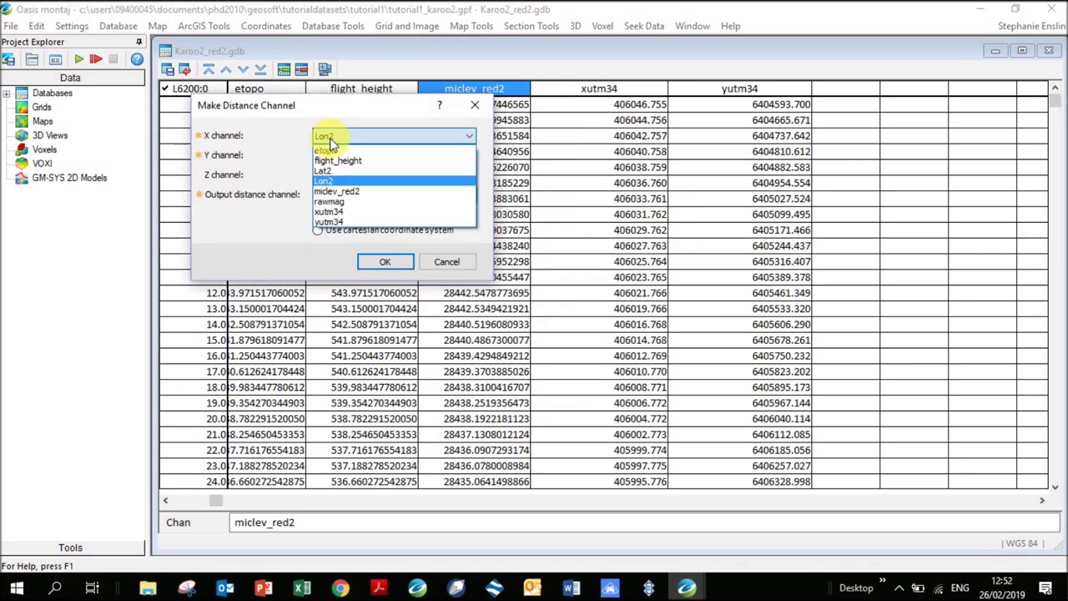
left_click(364, 212)
left_click(357, 159)
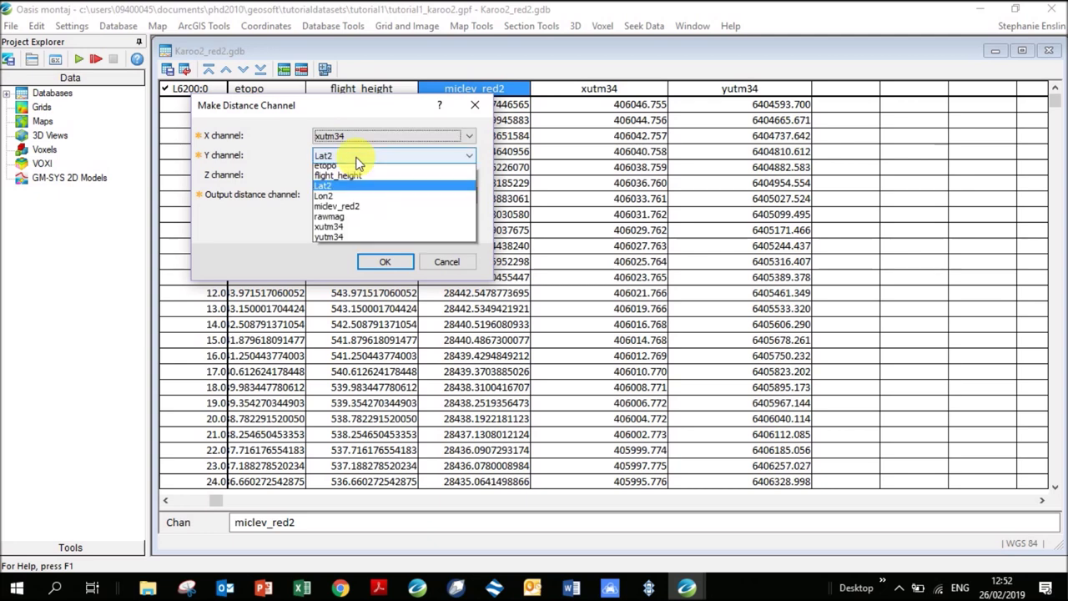
left_click(355, 237)
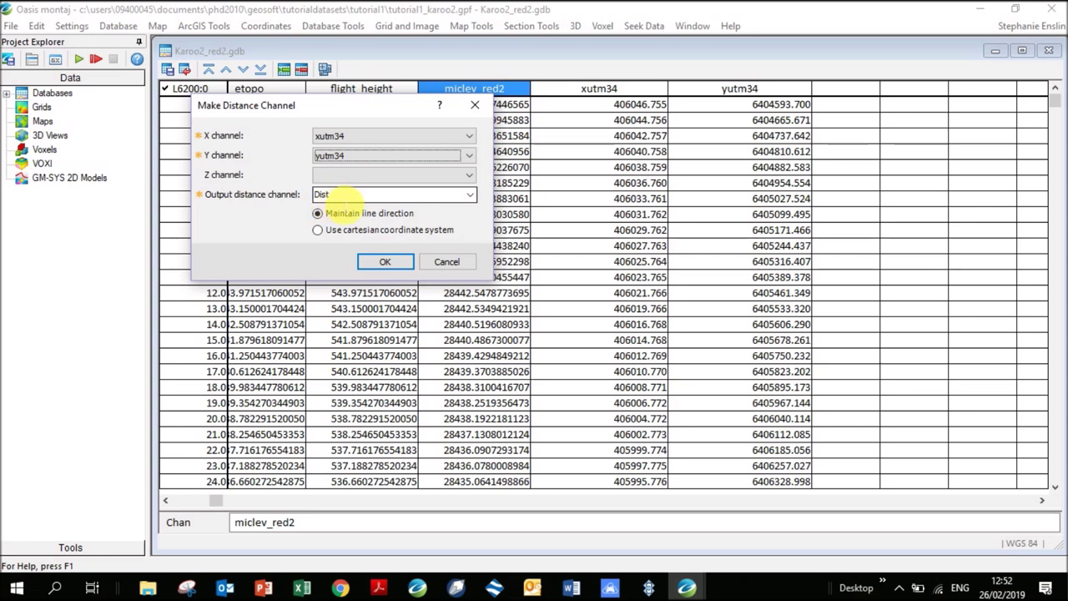
left_click(383, 263)
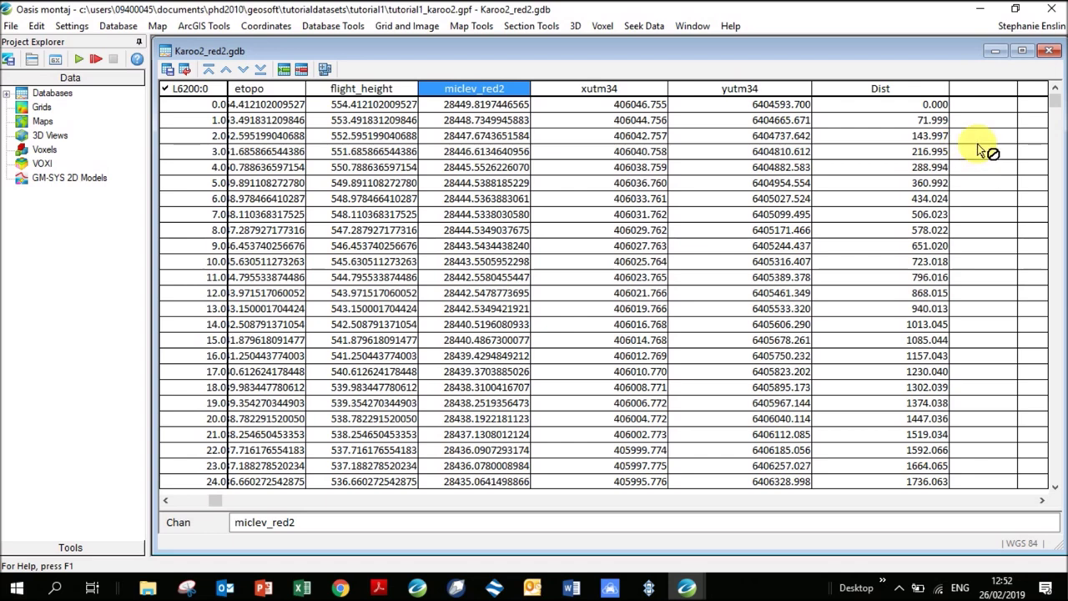
left_click(915, 153)
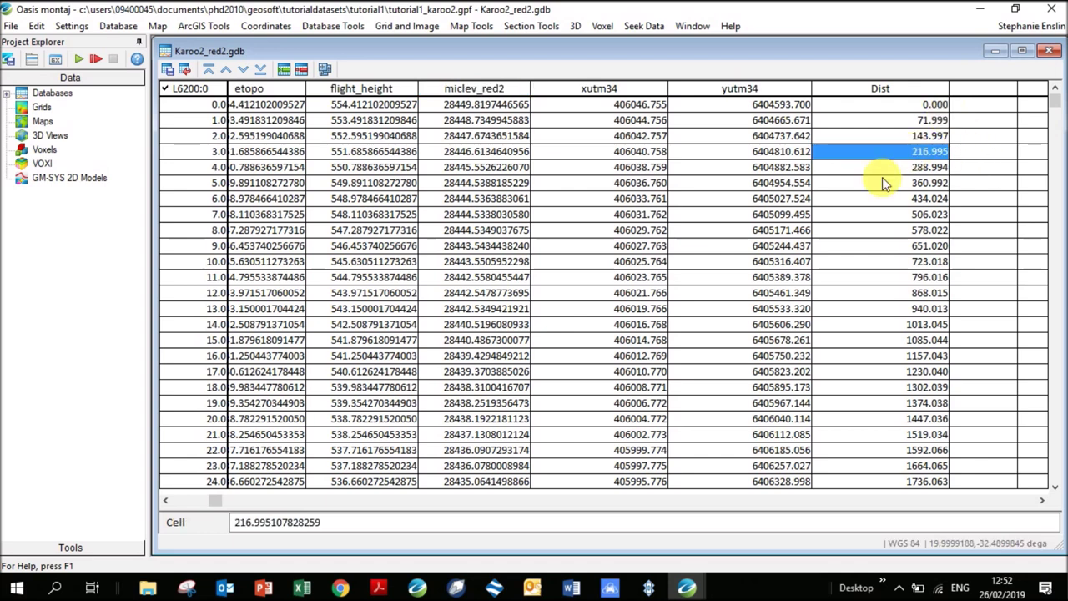
left_click(935, 121)
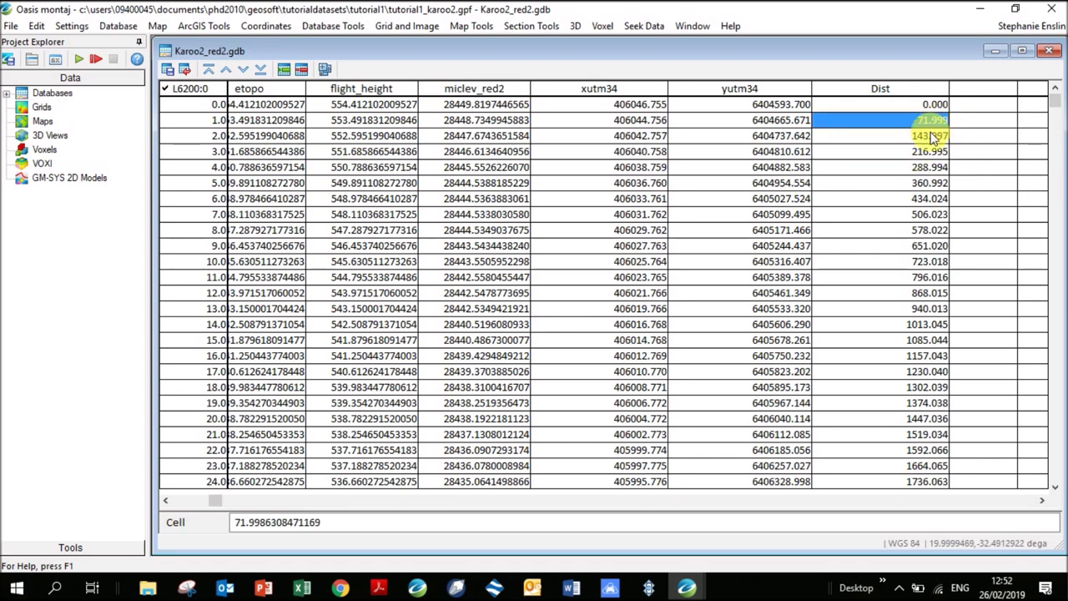
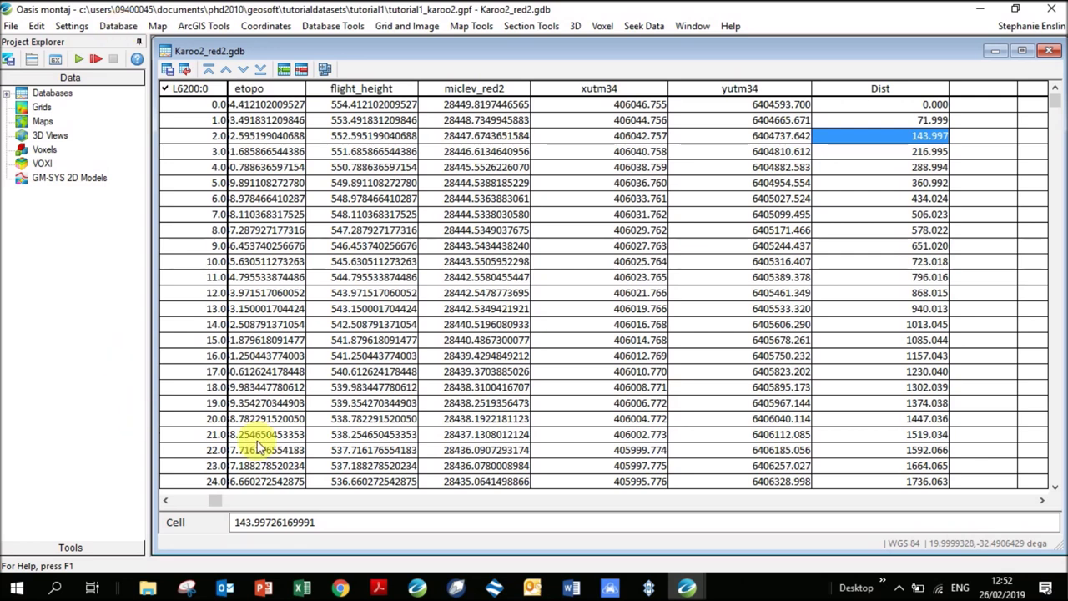
Run the igrf.gx executable from the gx folder to start computing GRF channels for the magnetic data
left_click(456, 106)
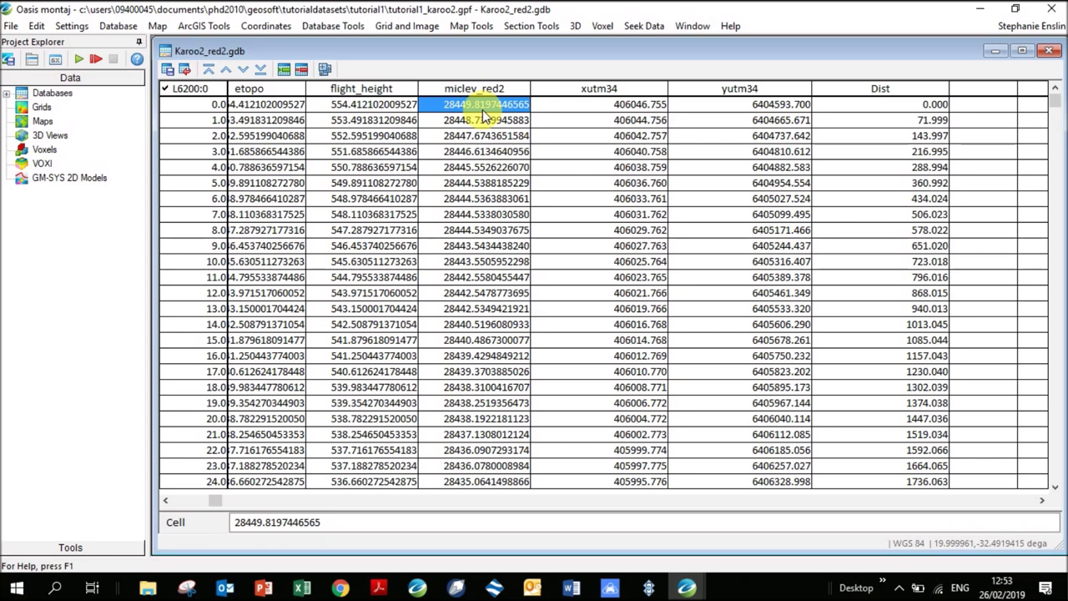
left_click(61, 27)
left_click(93, 63)
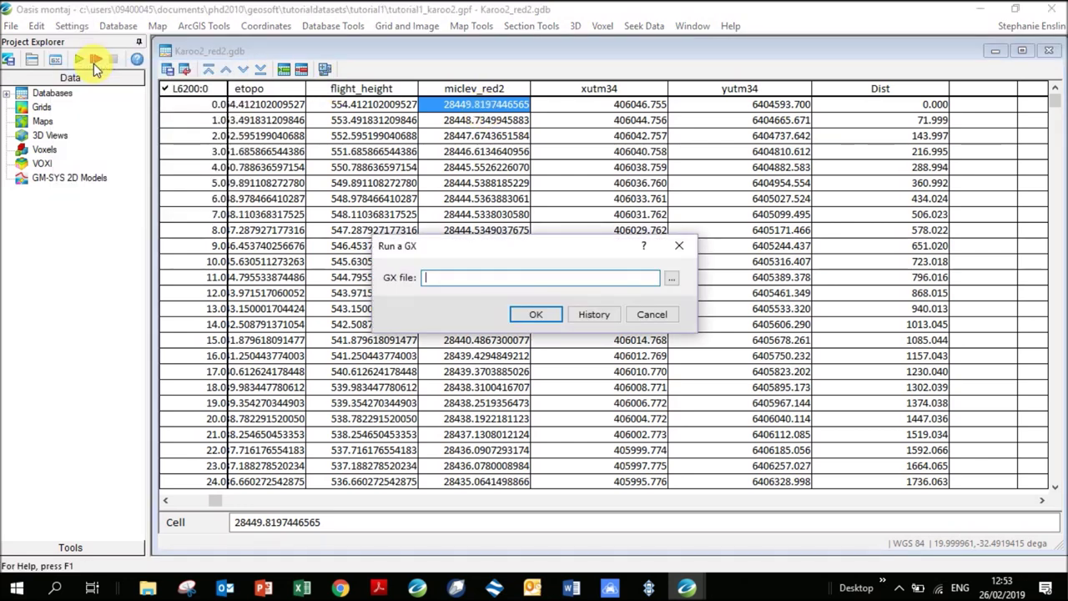
left_click(671, 278)
left_click(480, 278)
type("igrf.gx")
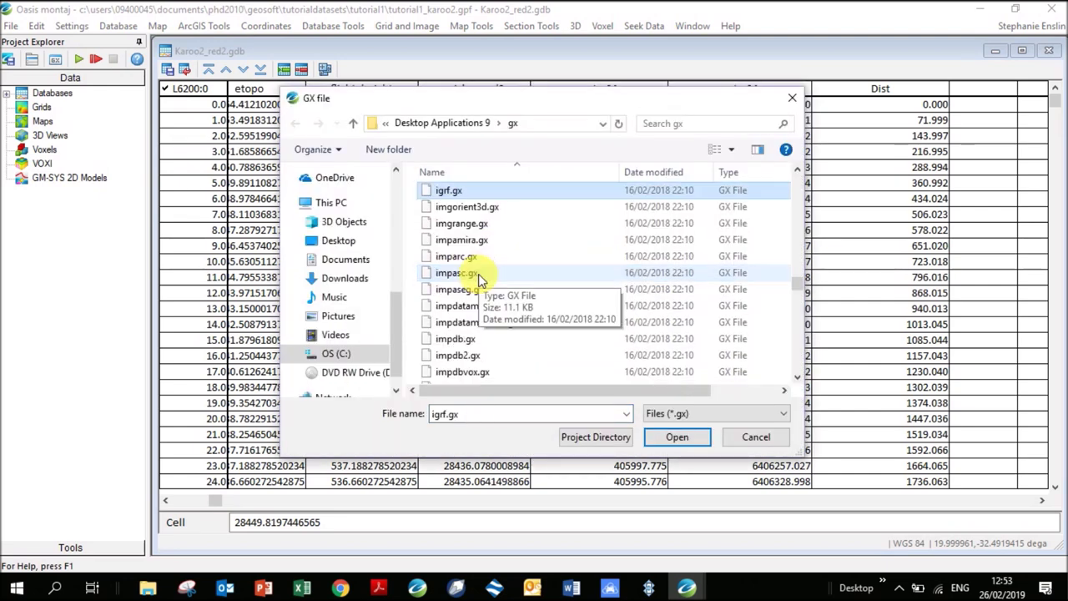
double_click(445, 191)
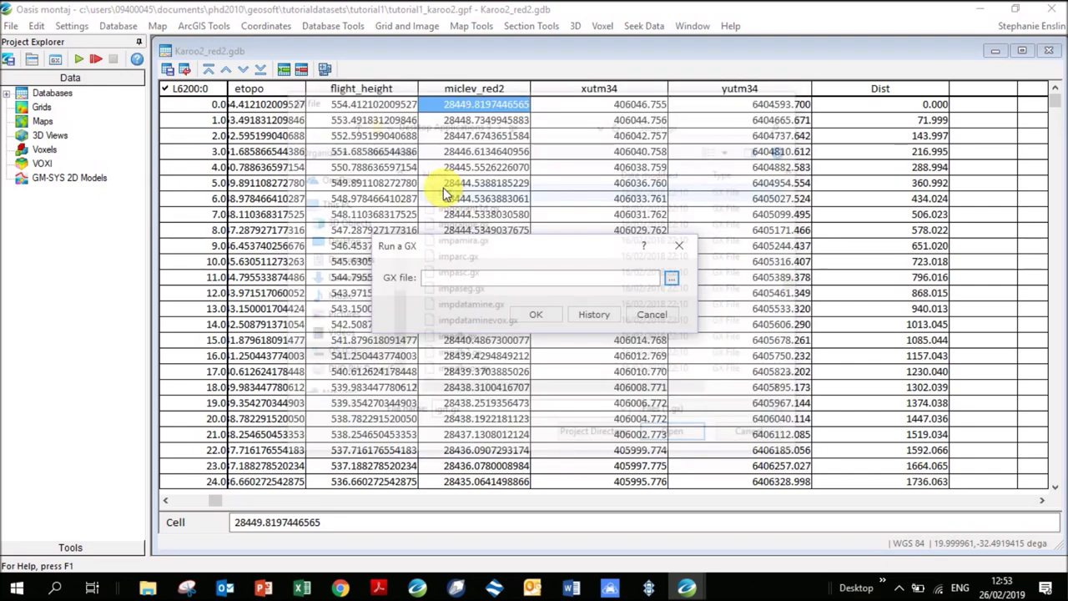
left_click(539, 316)
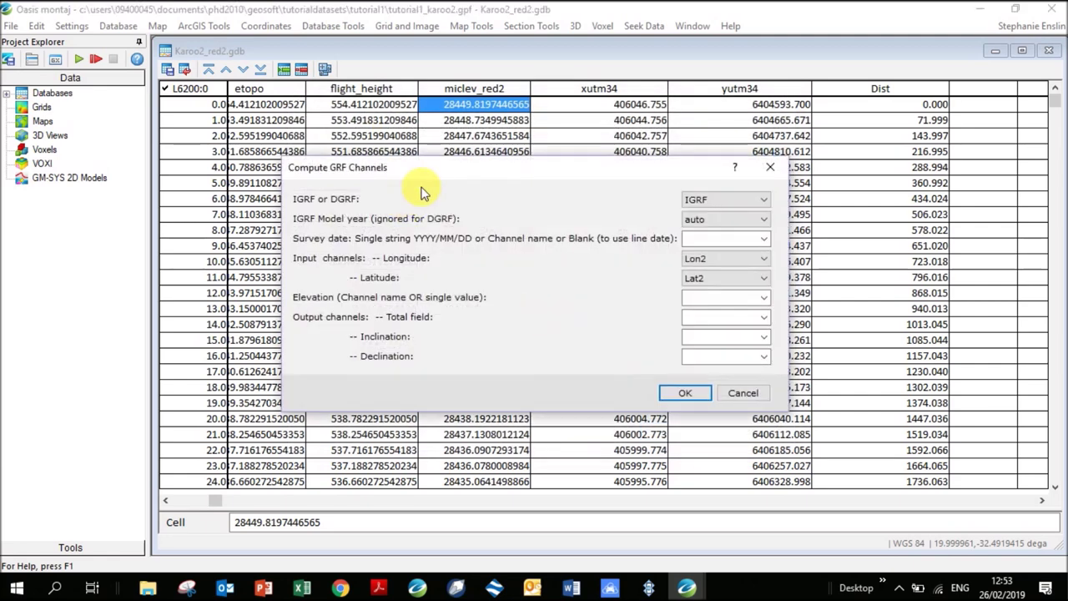
Set the GRF inputs to IGRF with auto model year, survey date 1980/01/01 and the etopo channel as elevation
left_click(691, 197)
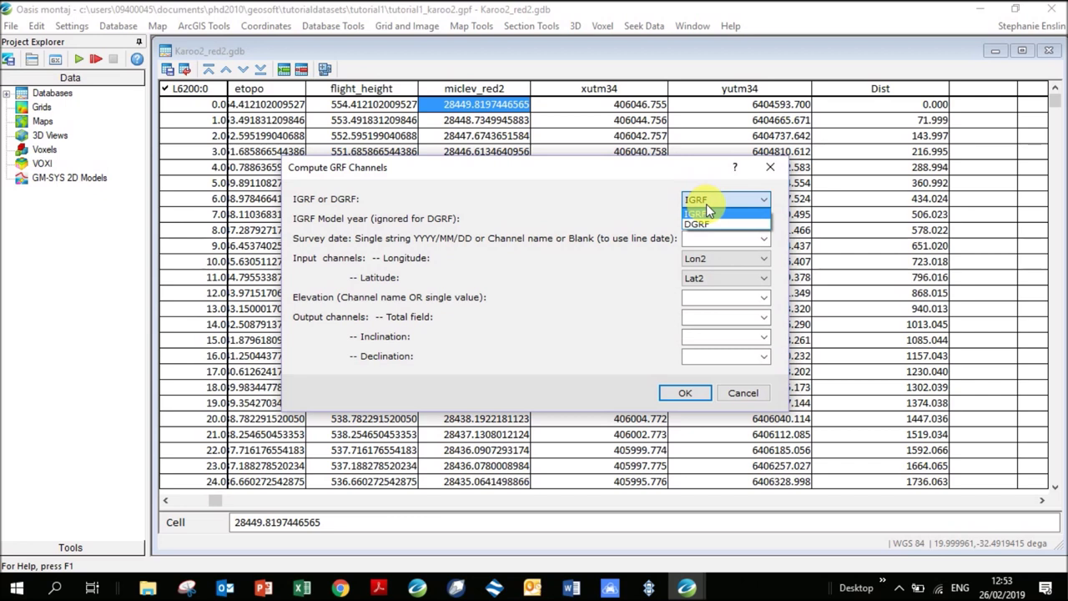
left_click(707, 199)
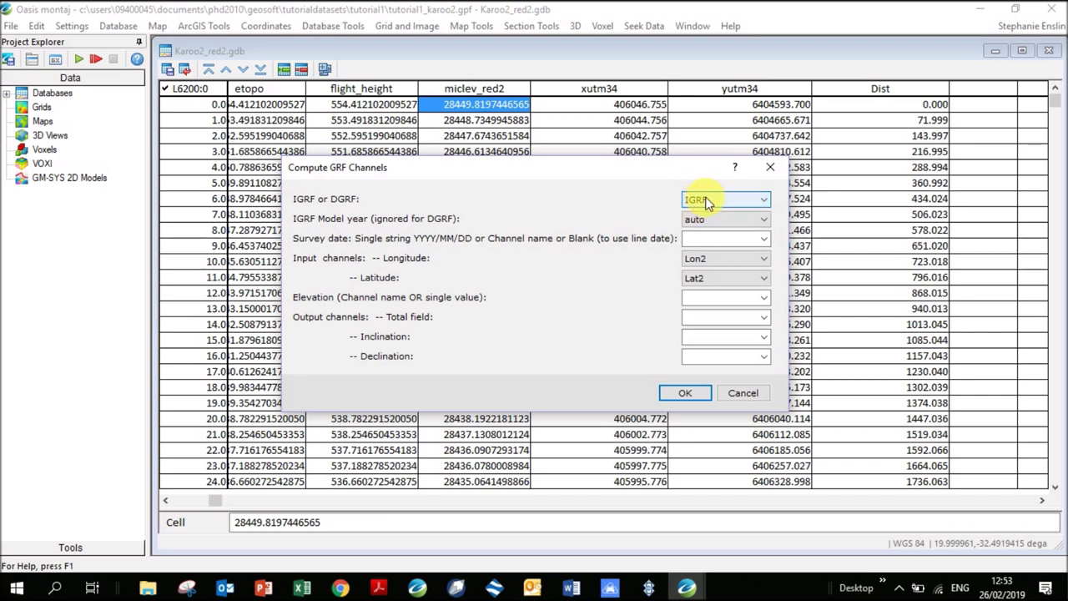
left_click(702, 221)
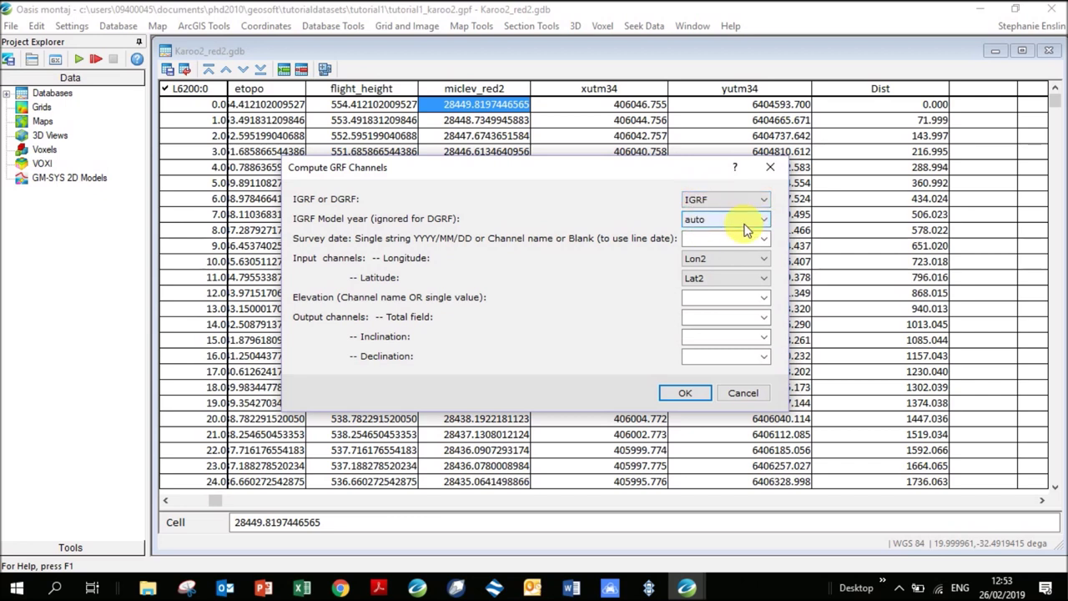
left_click(724, 239)
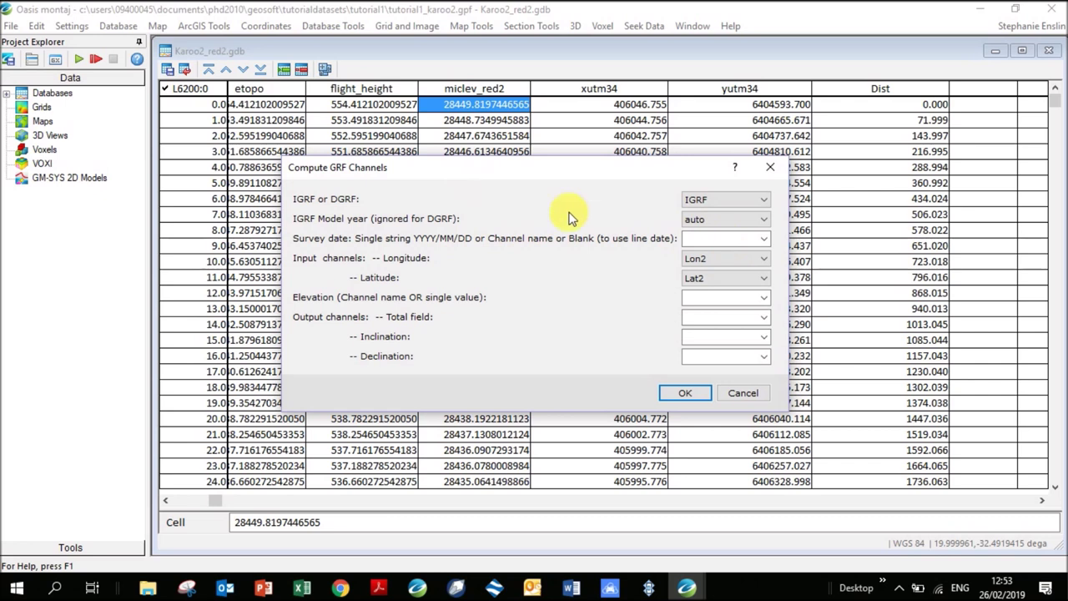
left_click(694, 239)
type("198")
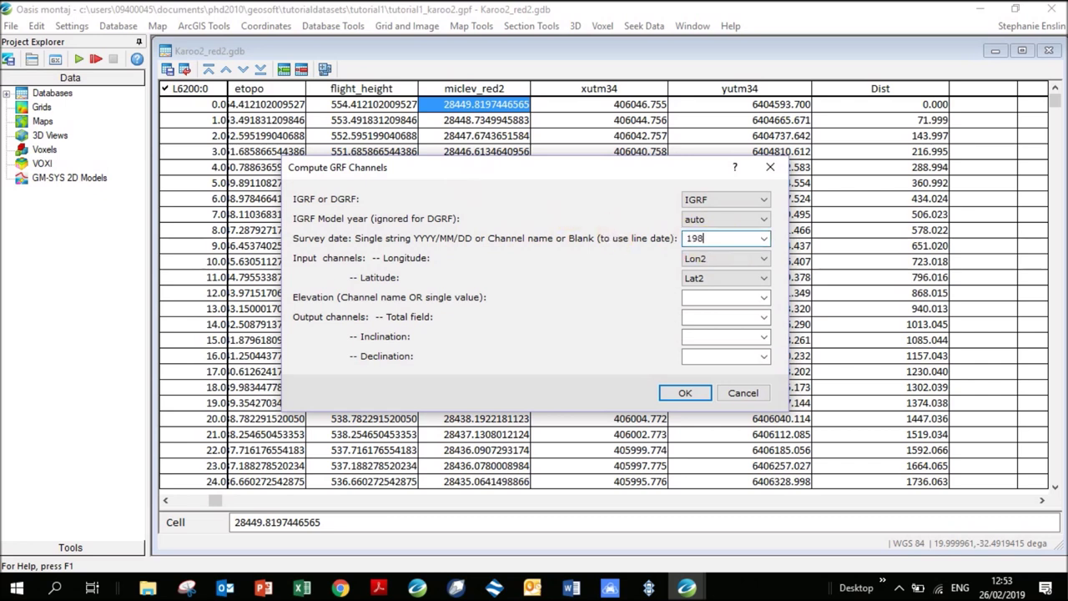
type("0/01/01")
key("Tab")
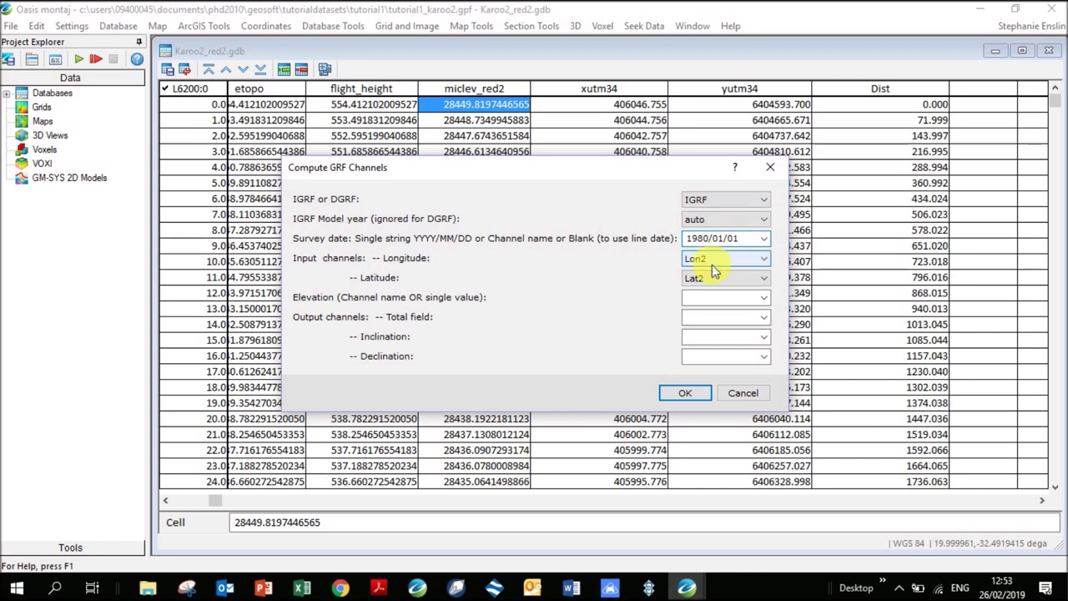
key("Tab")
left_click(762, 297)
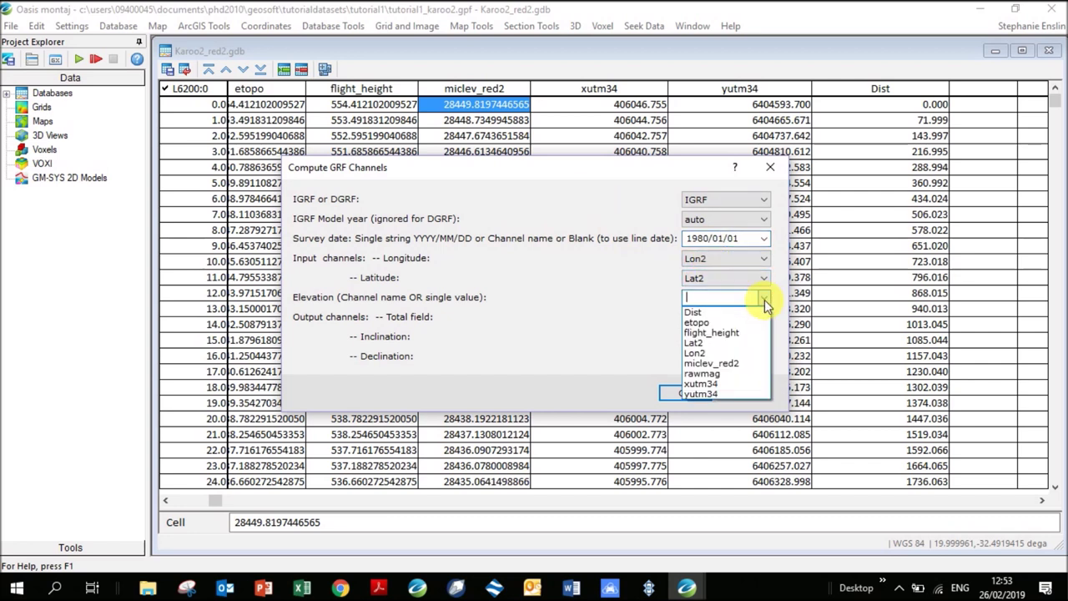
left_click(696, 322)
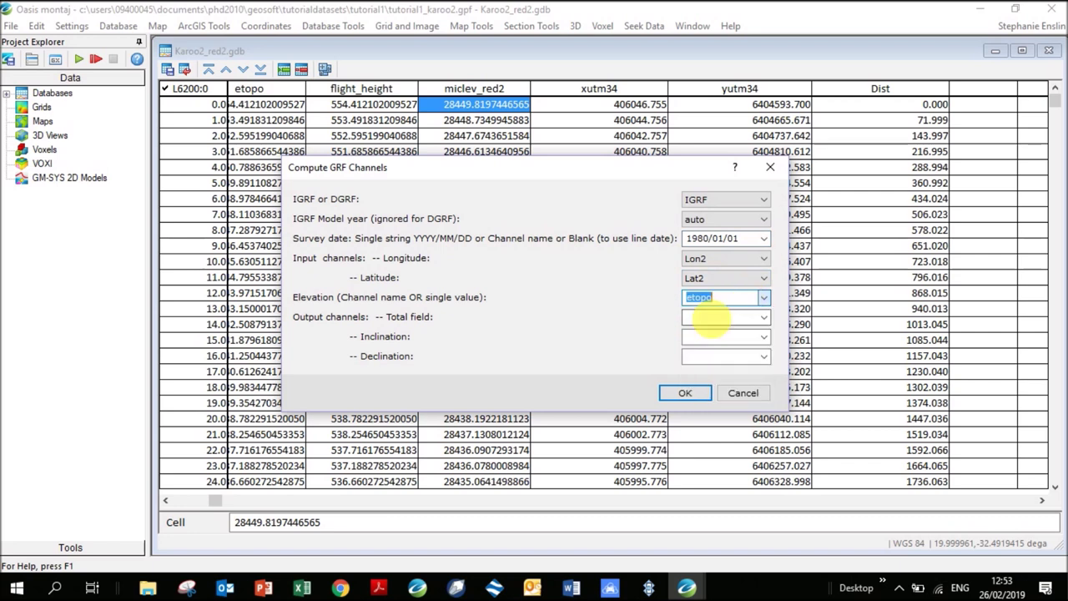
Name the output channels TF for total field, Inc for inclination and Dec for declination, and compute them
left_click(742, 318)
type("N")
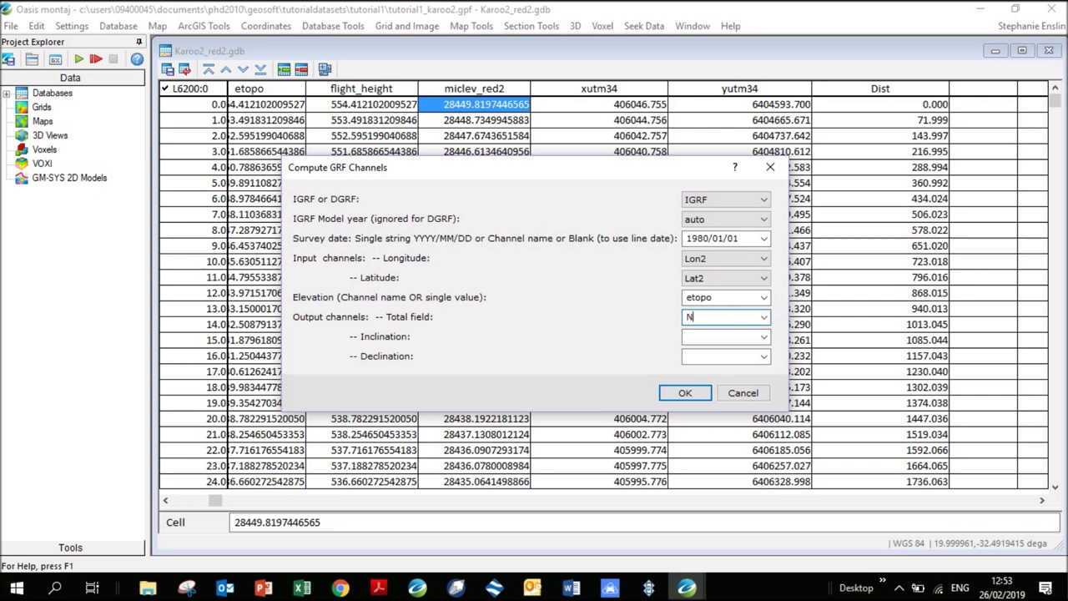
type("TF")
left_click(740, 337)
type("Inc")
key("Tab")
type("Dec")
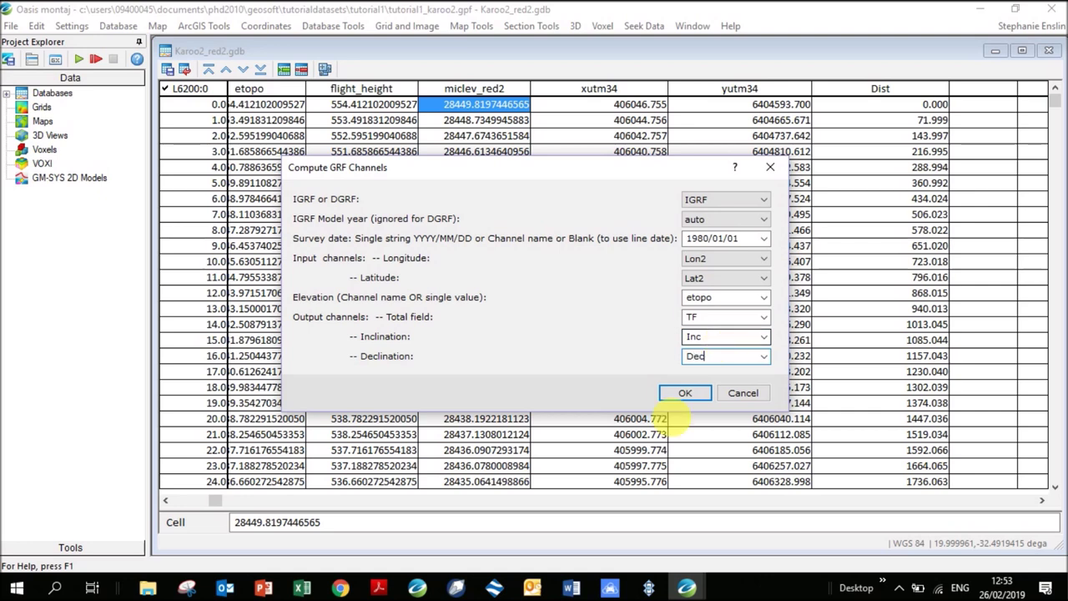
left_click(685, 393)
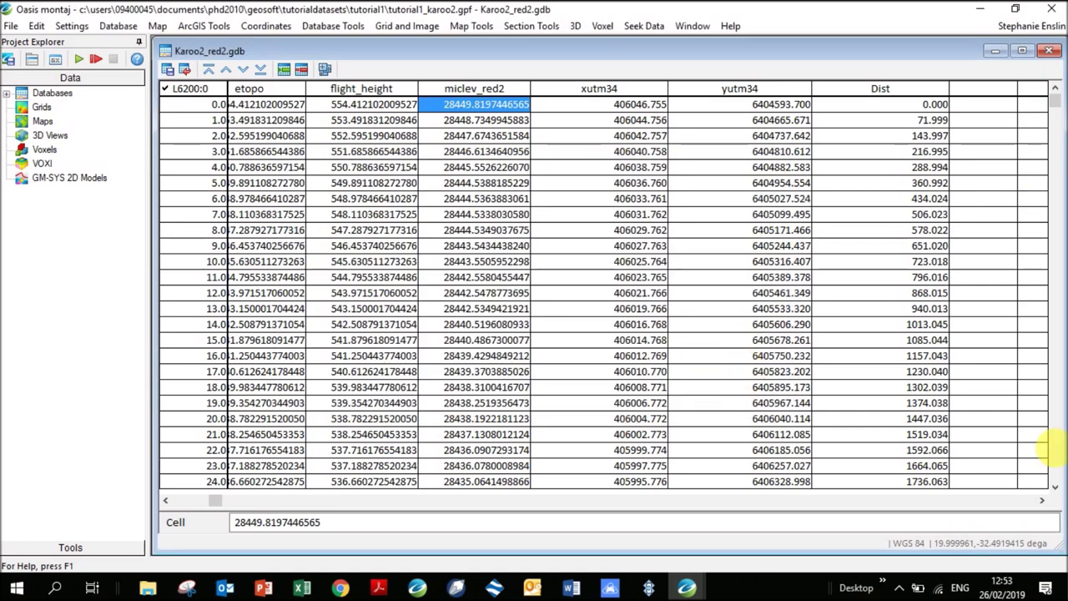
Display the TF channel in the first empty column after Dist
left_click(1041, 500)
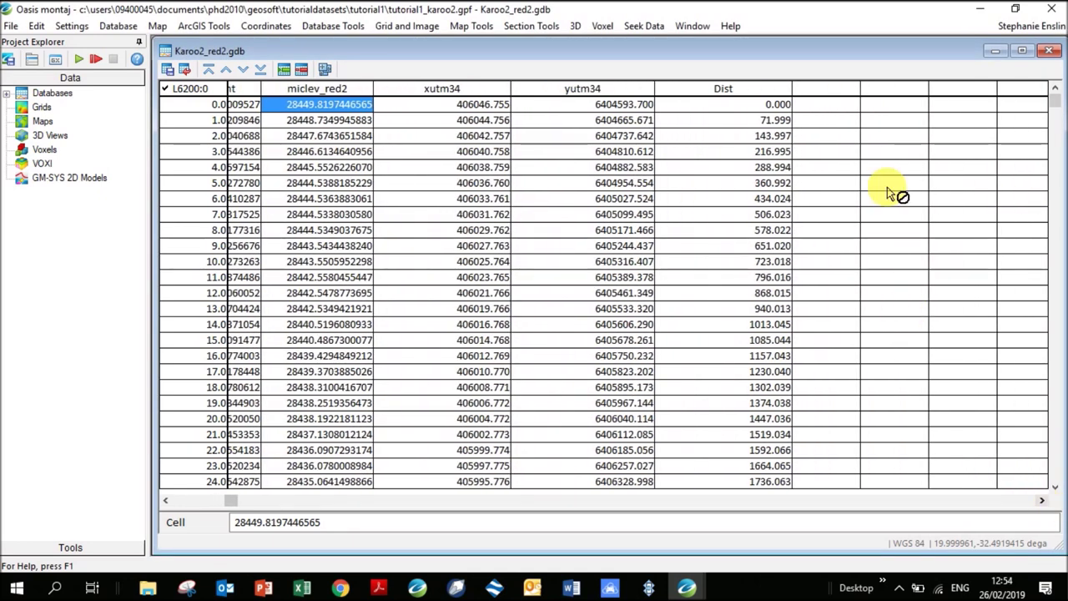
right_click(816, 92)
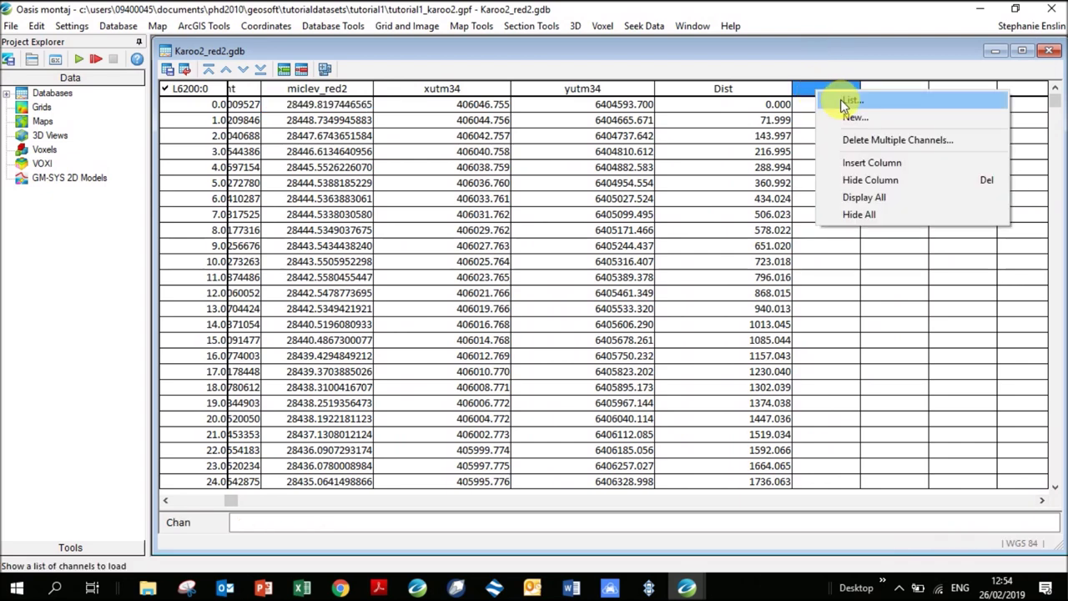
left_click(851, 100)
left_click(834, 129)
left_click(829, 150)
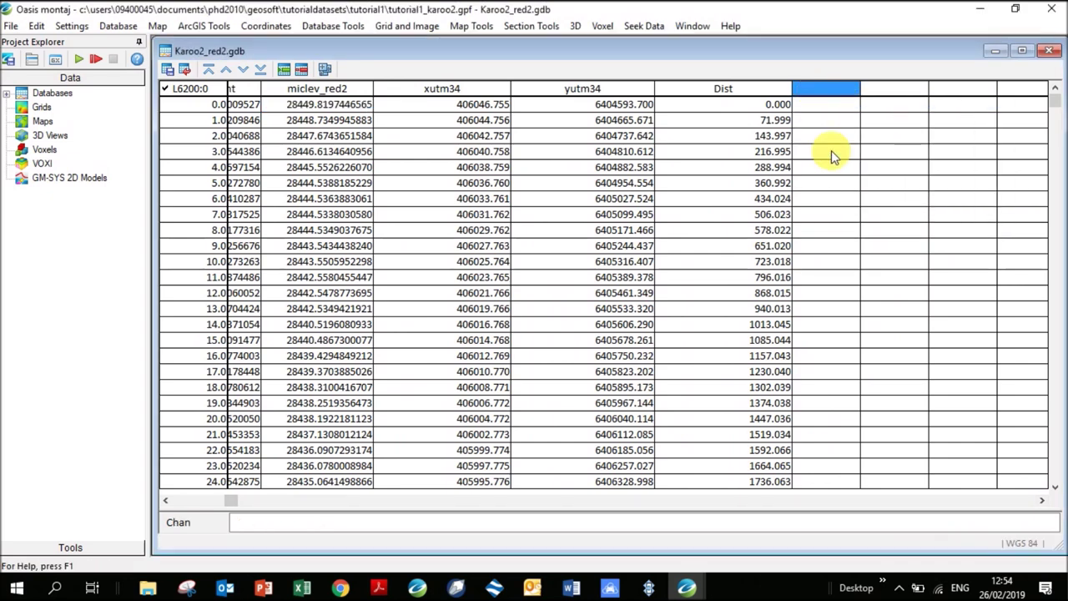
Display the Inc and Dec channels in the two empty columns following TF
right_click(886, 85)
left_click(912, 94)
left_click(888, 111)
left_click(917, 131)
right_click(960, 87)
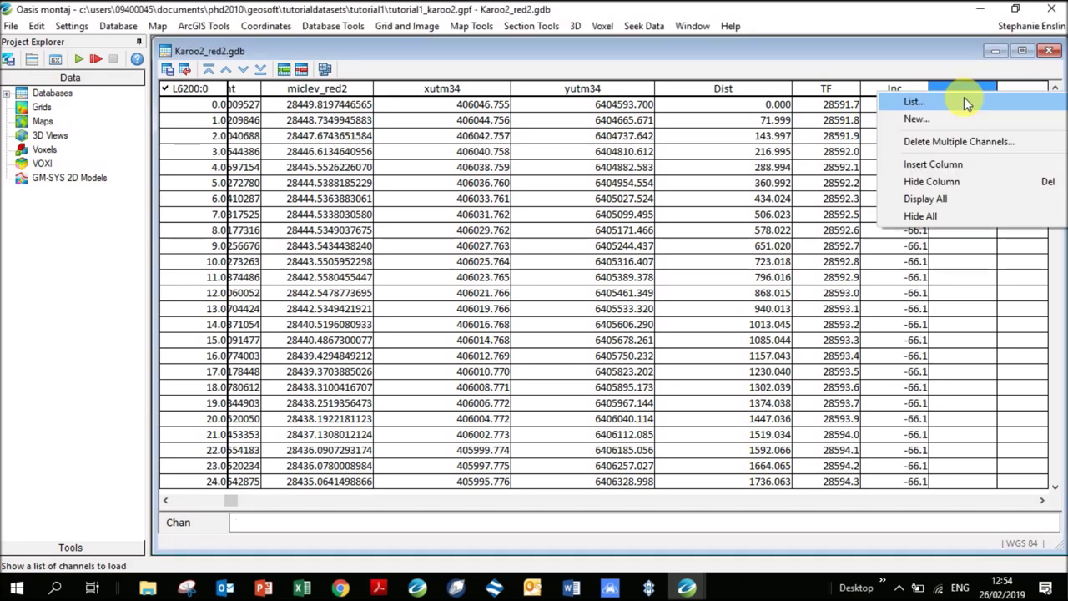
left_click(963, 97)
left_click(955, 106)
left_click(953, 118)
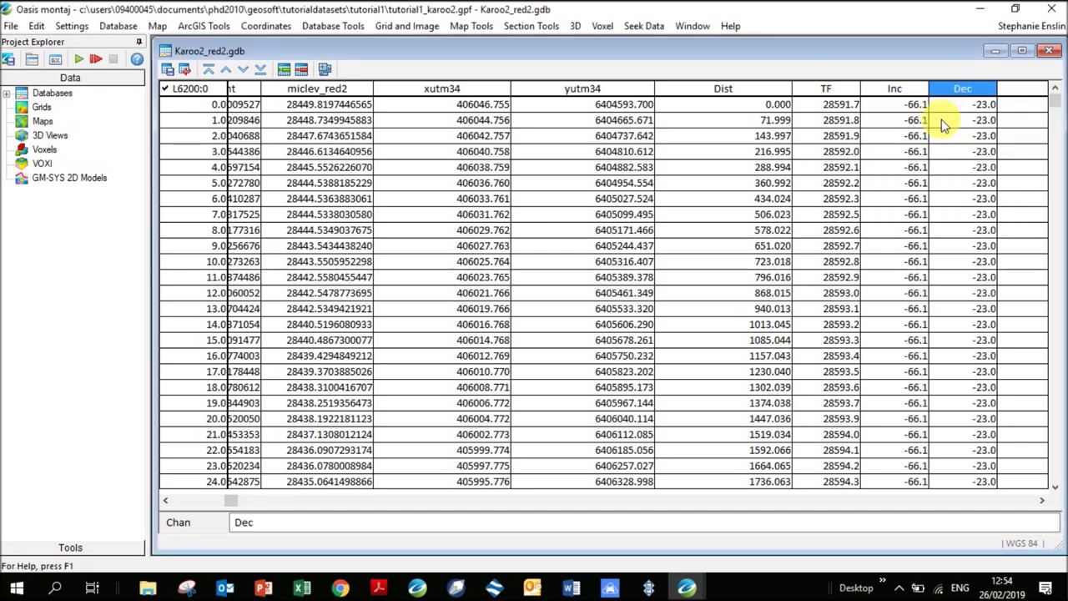
Highlight the TF channel to examine its total-field values along the line
left_click(838, 88)
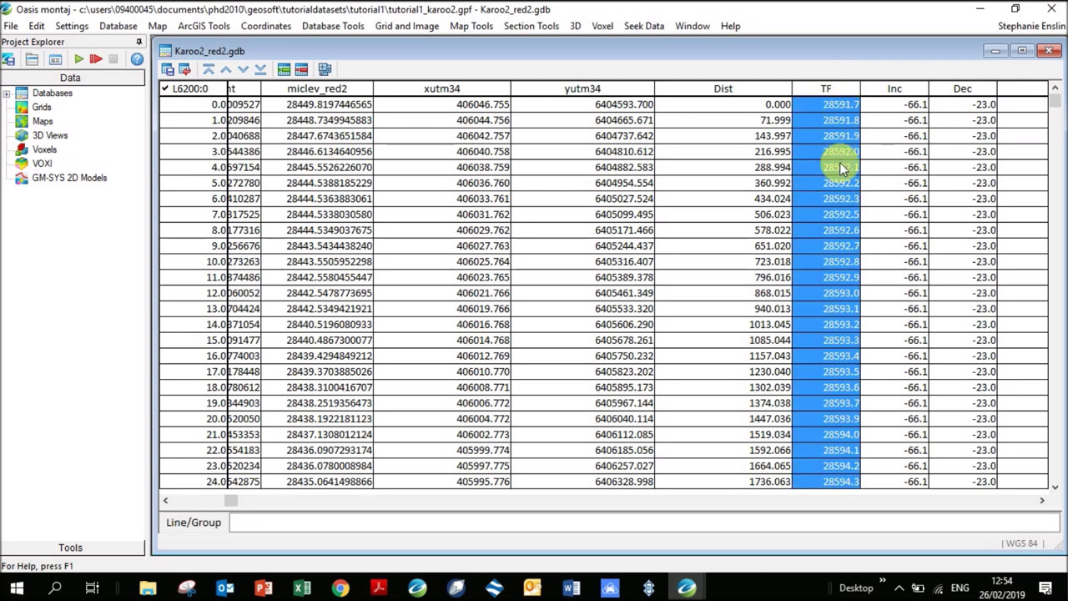
left_click(837, 88)
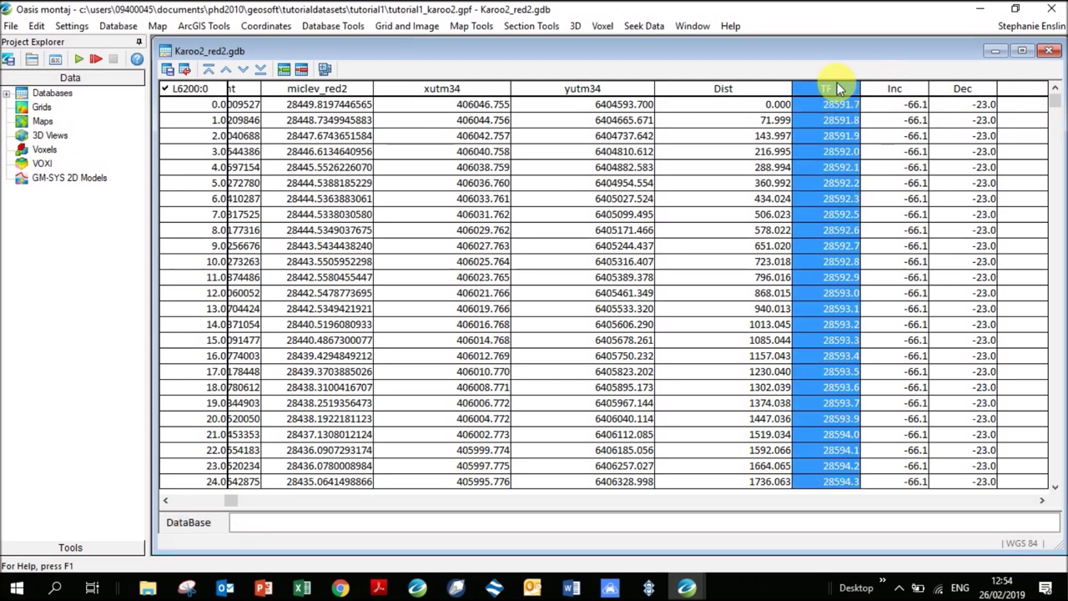
left_click(837, 84)
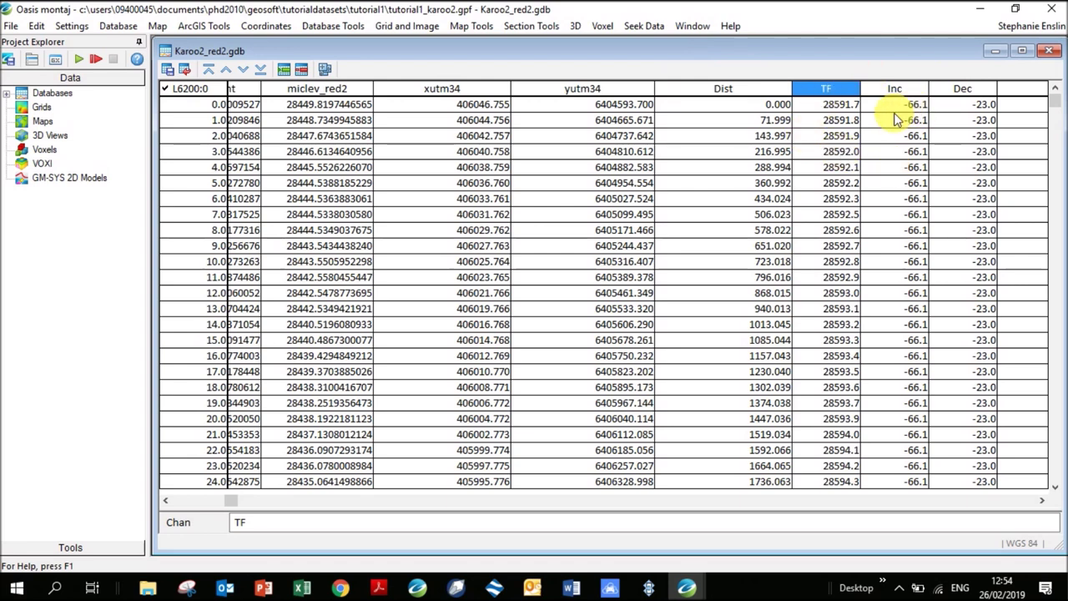
Start a channel math expression with Residual as the output channel C0 and insert two channel variables, C1 and C2
left_click(1040, 501)
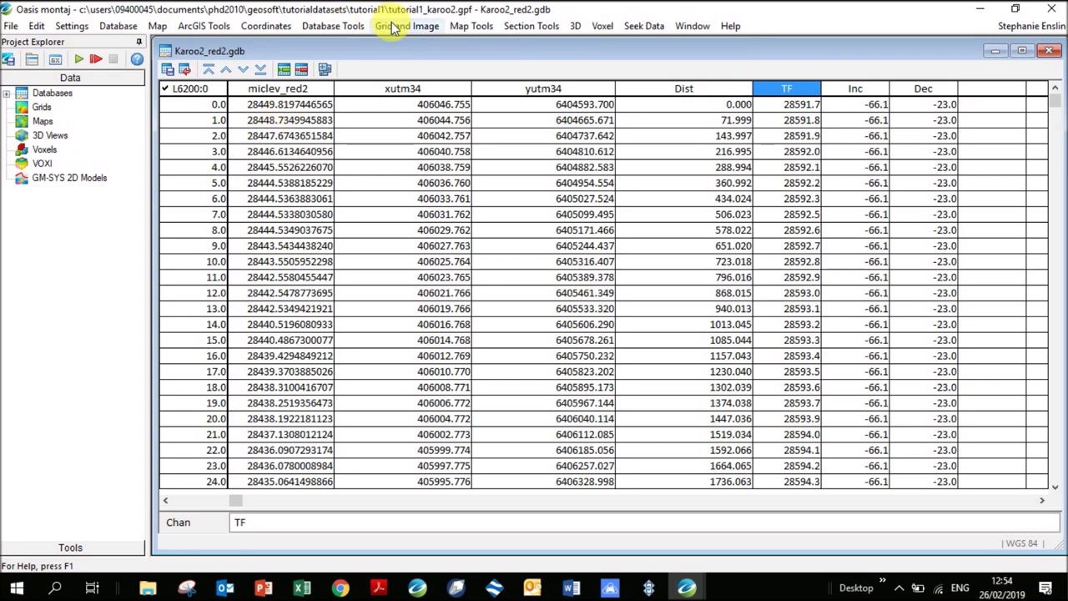
left_click(341, 29)
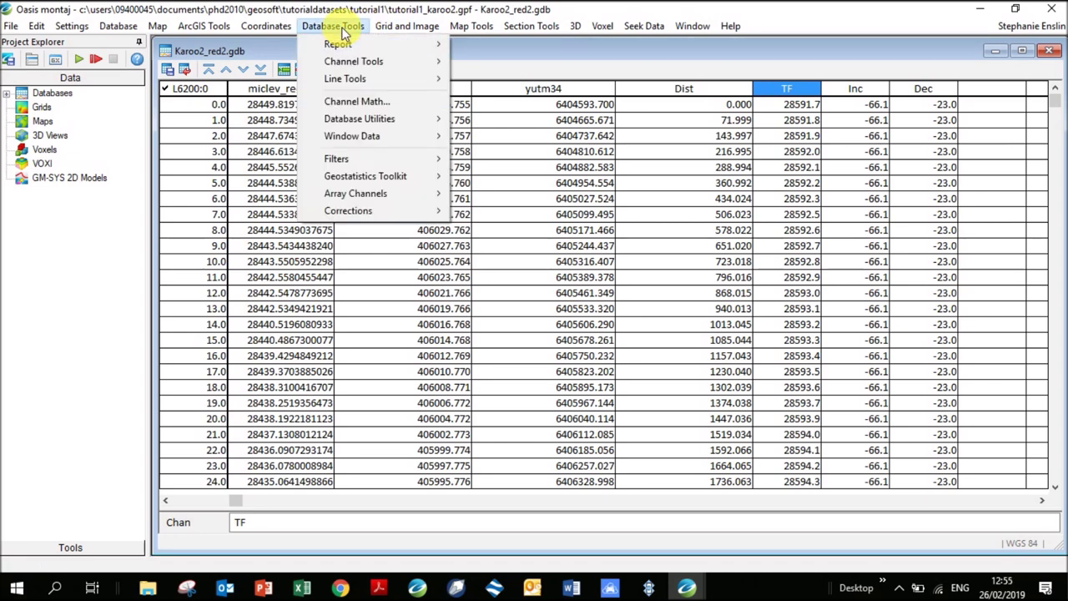
left_click(359, 103)
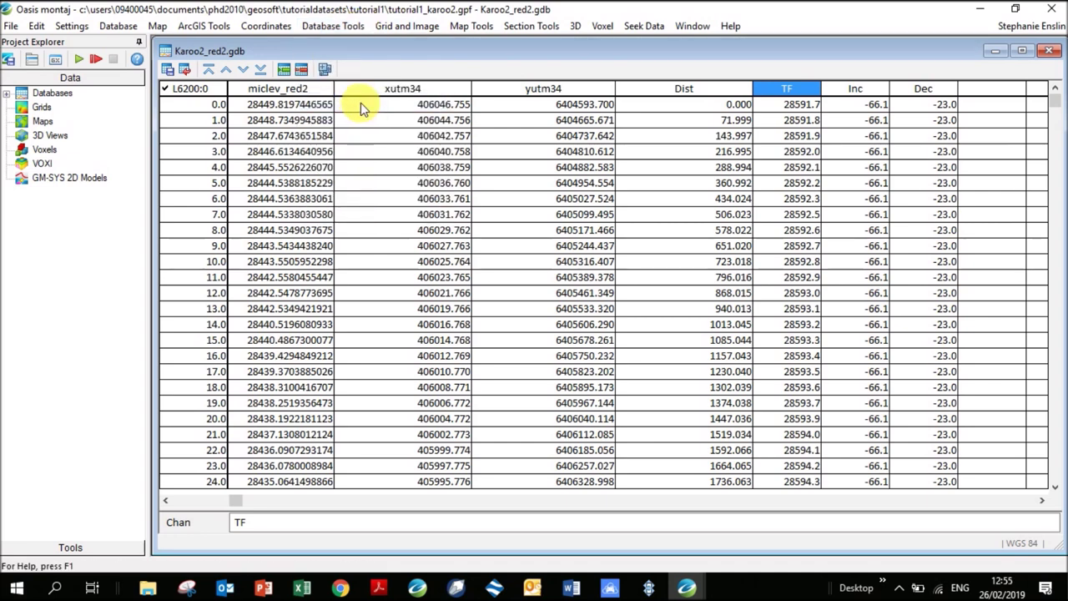
left_click(607, 288)
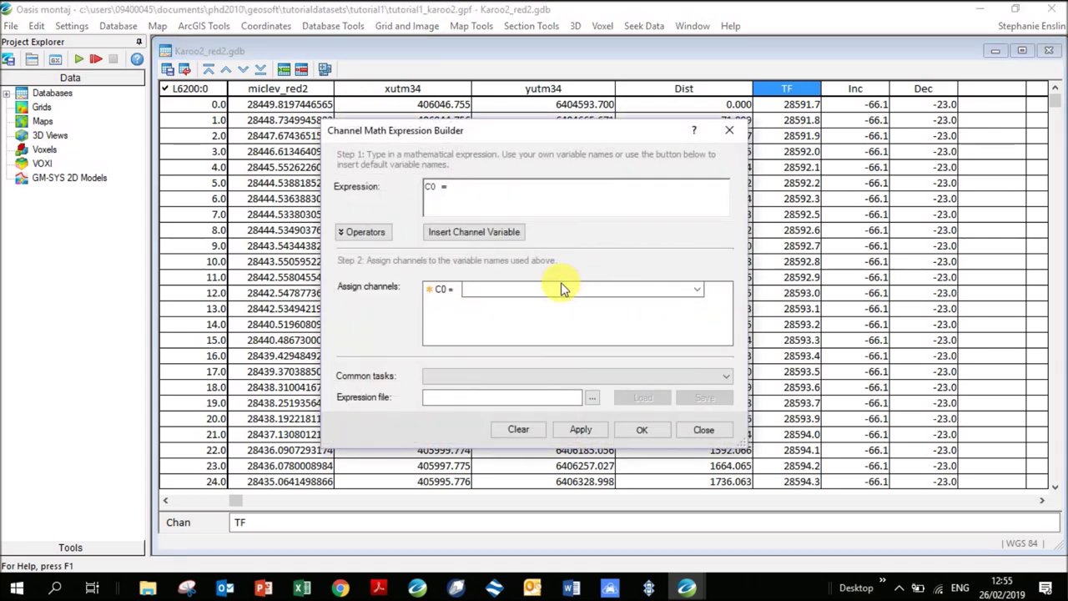
type("Residua")
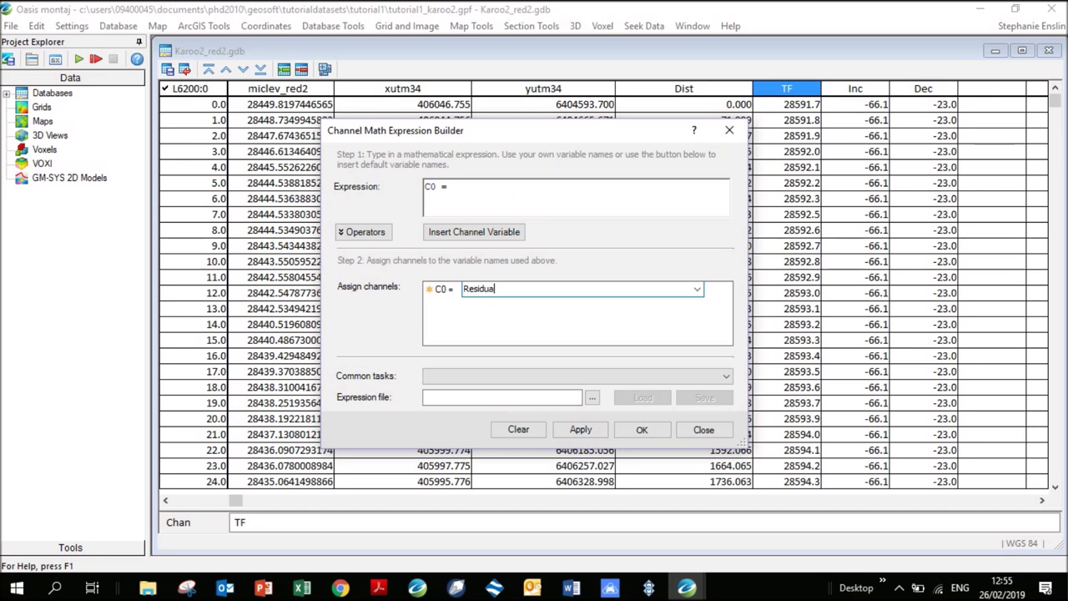
type("l")
left_click(483, 233)
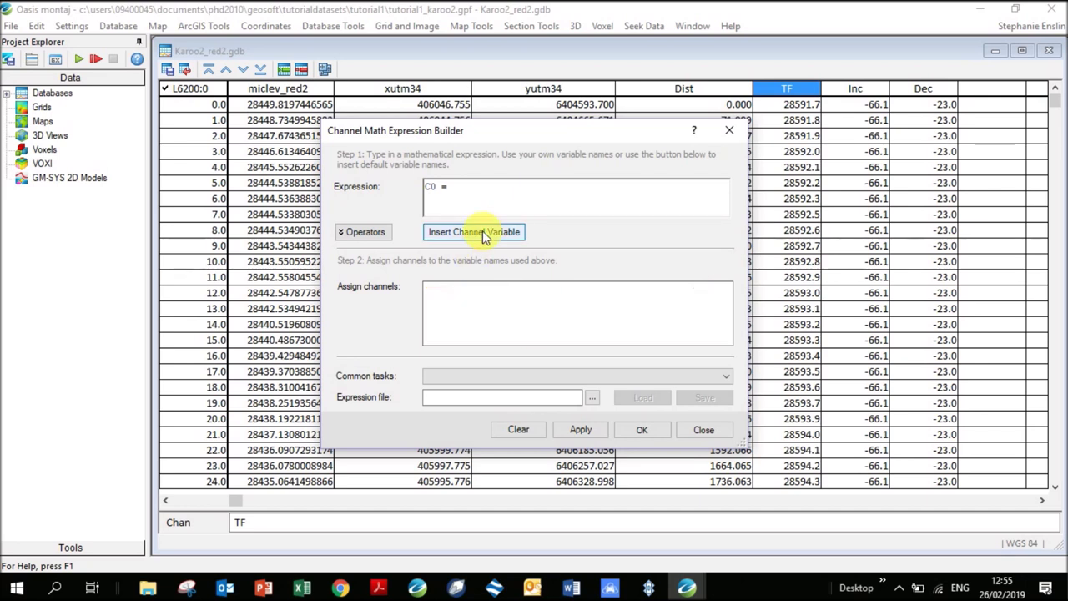
left_click(483, 234)
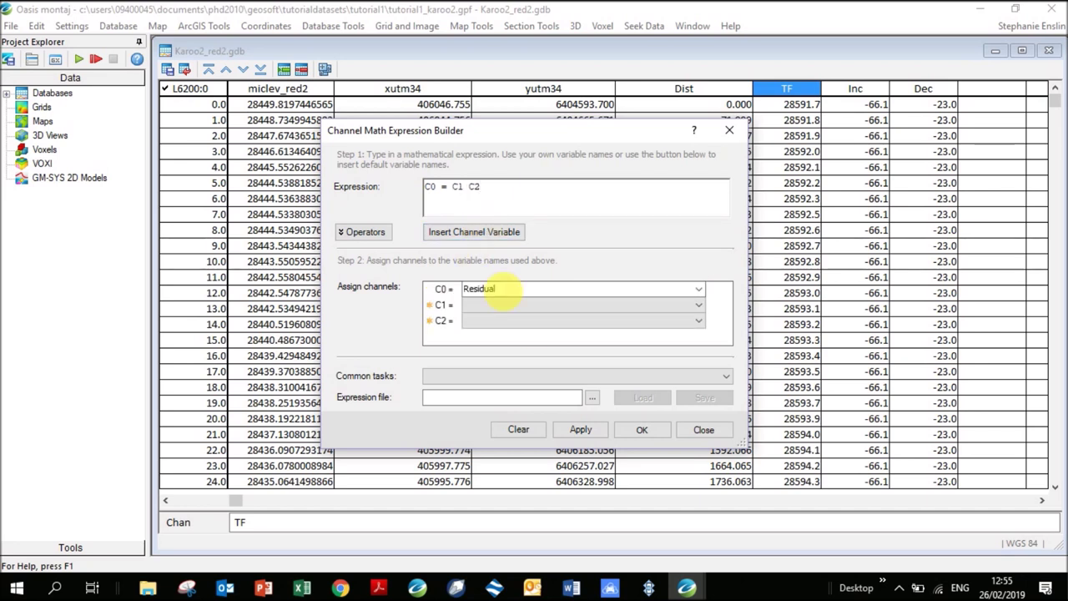
Assign the TF channel to variable C1 and the miclev_red2 channel to variable C2
left_click(565, 303)
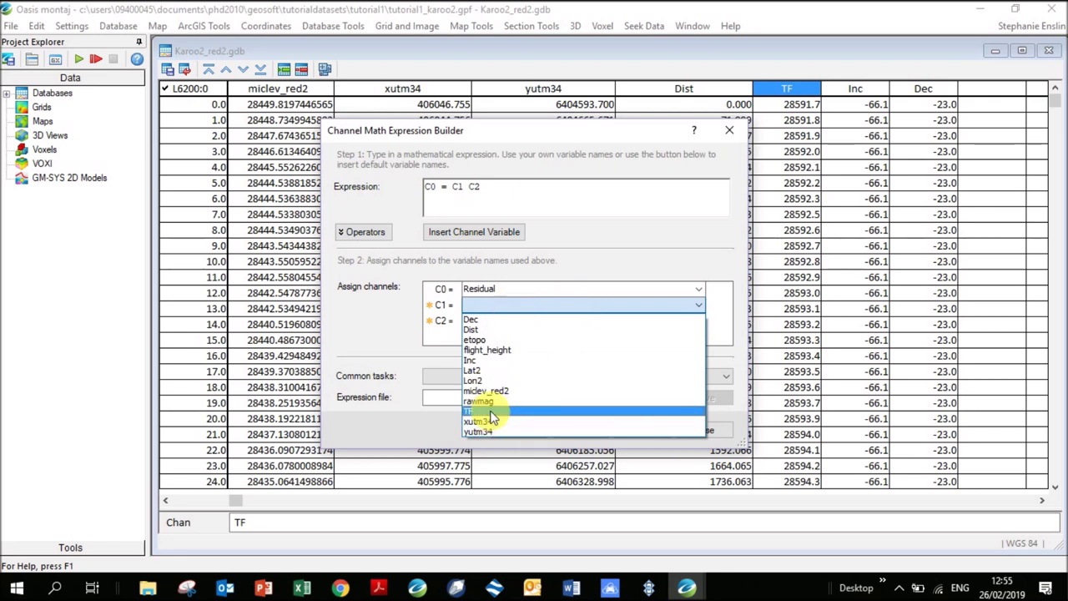
left_click(488, 411)
left_click(521, 323)
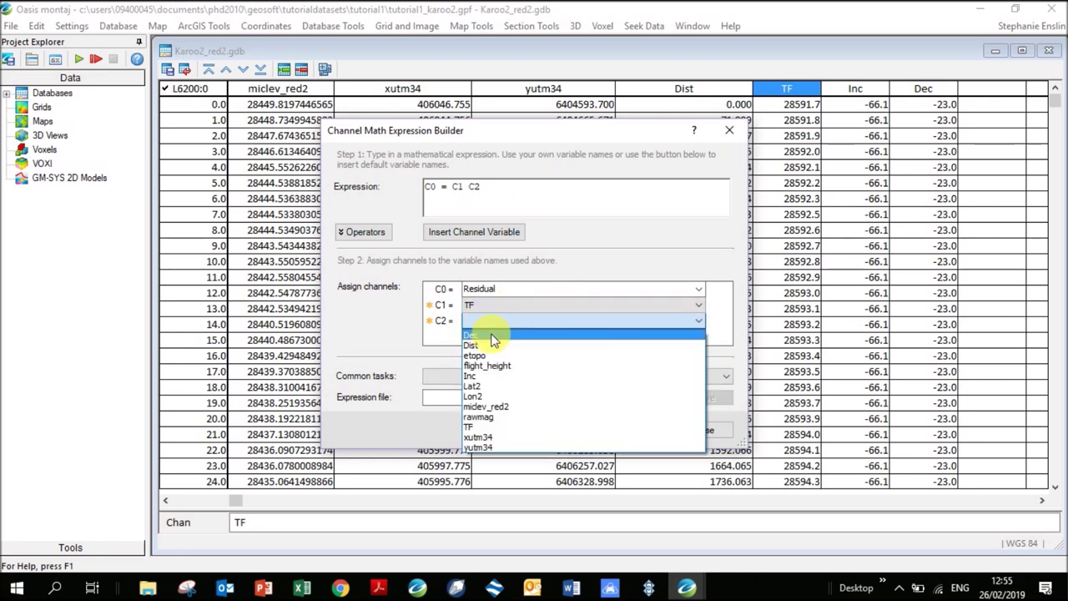
left_click(491, 406)
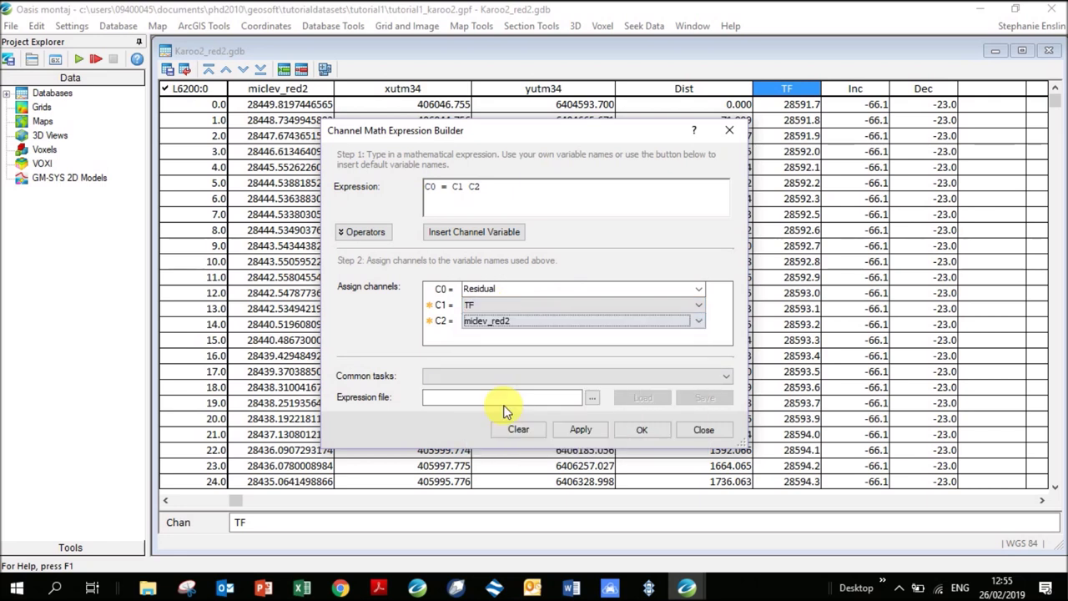
Complete the expression as C0 = C1 - C2 and compute the Residual channel
left_click(464, 187)
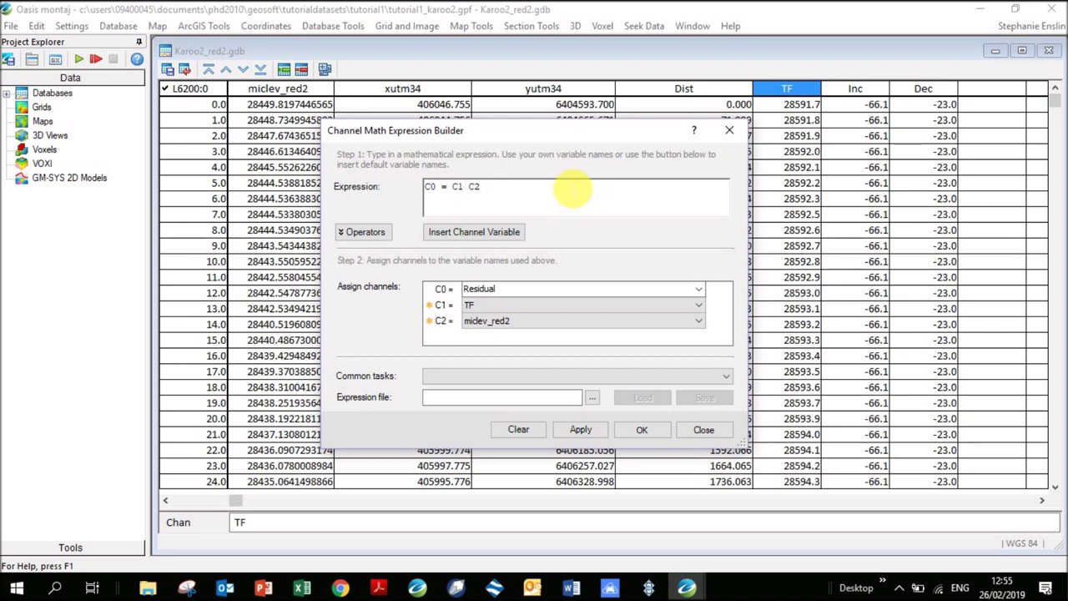
type("-")
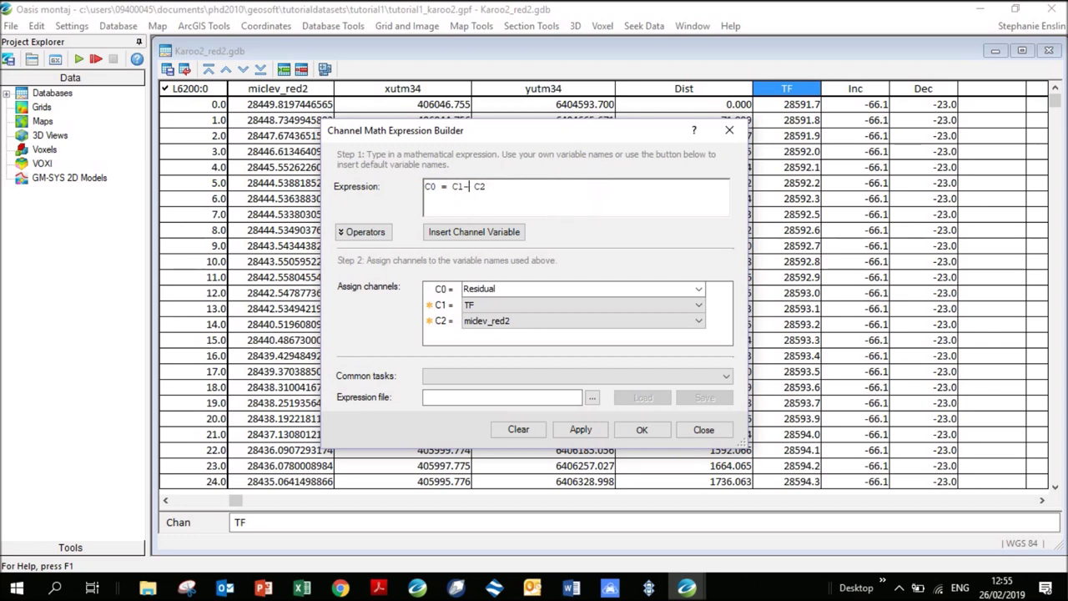
left_click(351, 235)
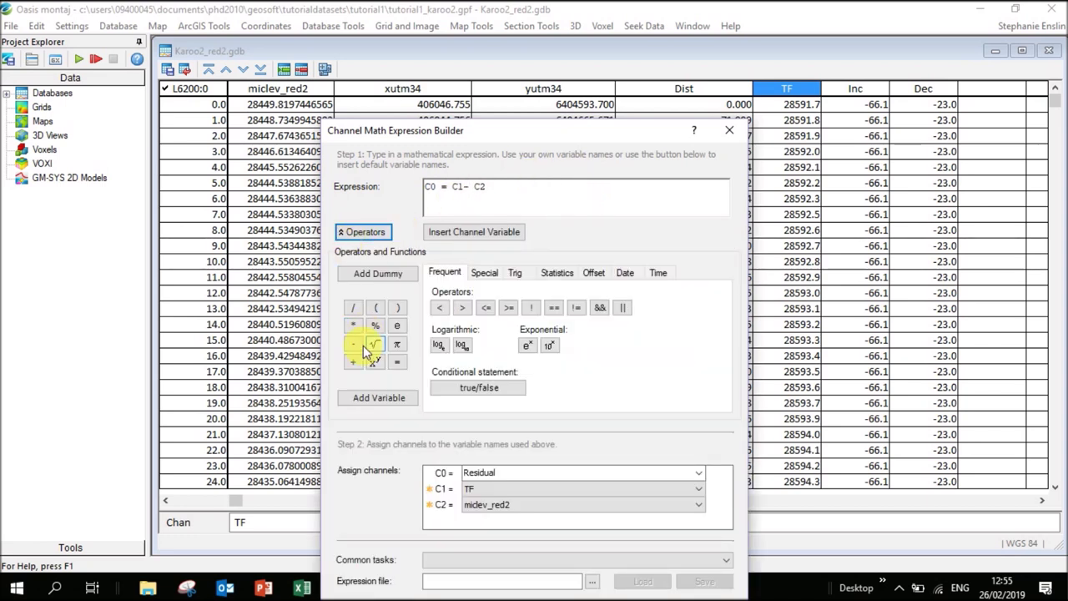
left_click_drag(556, 132, 535, 49)
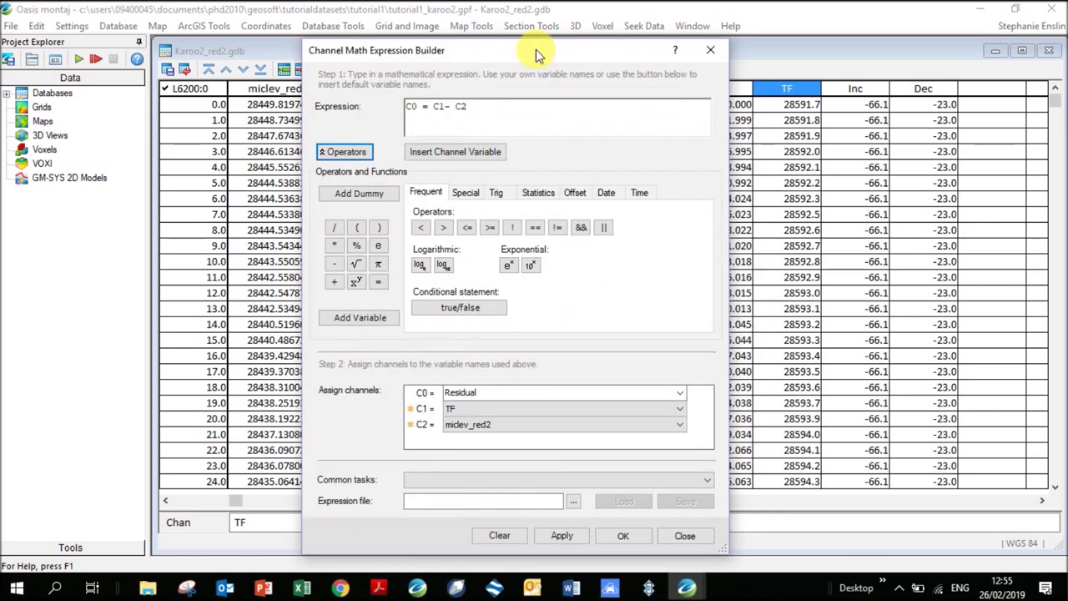
left_click(618, 530)
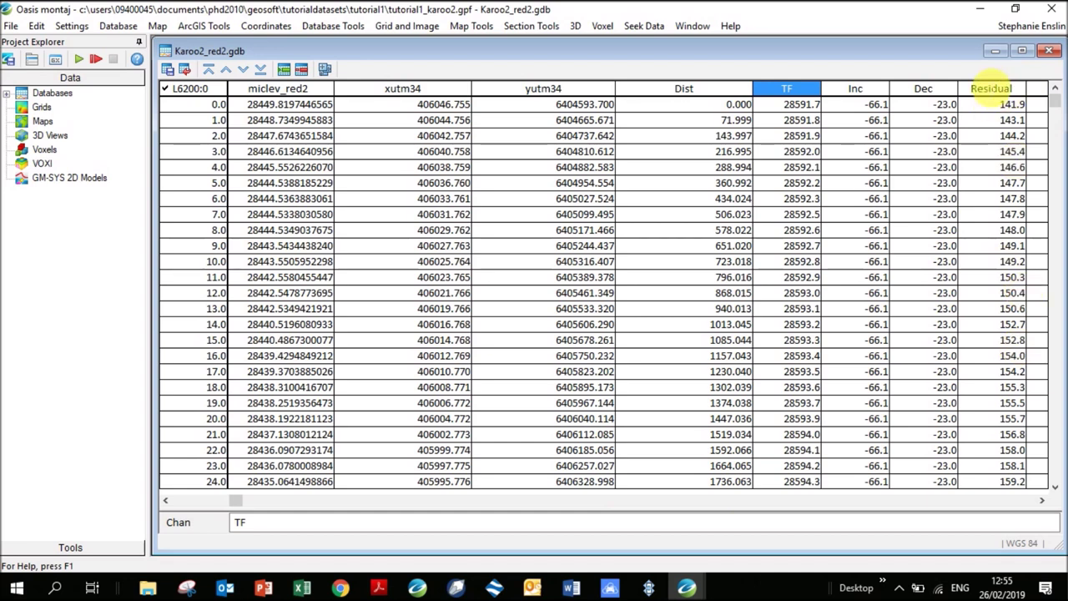
Show a profile of the TF channel for line L6200:0 below the data table
mouse_move(238, 498)
left_mouse_down()
mouse_move(228, 500)
mouse_move(253, 500)
left_mouse_up()
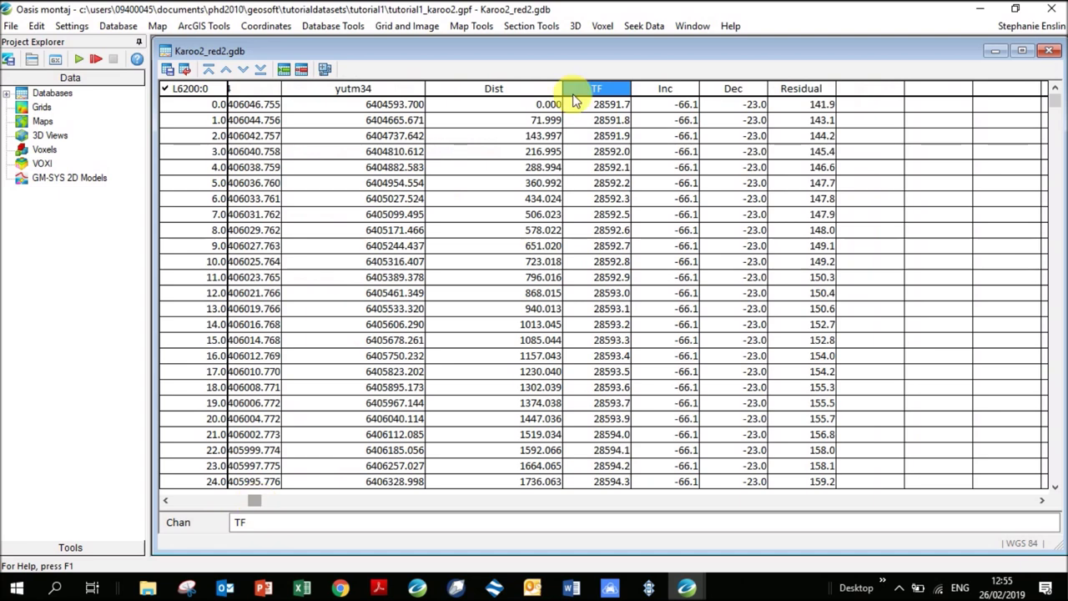
right_click(597, 94)
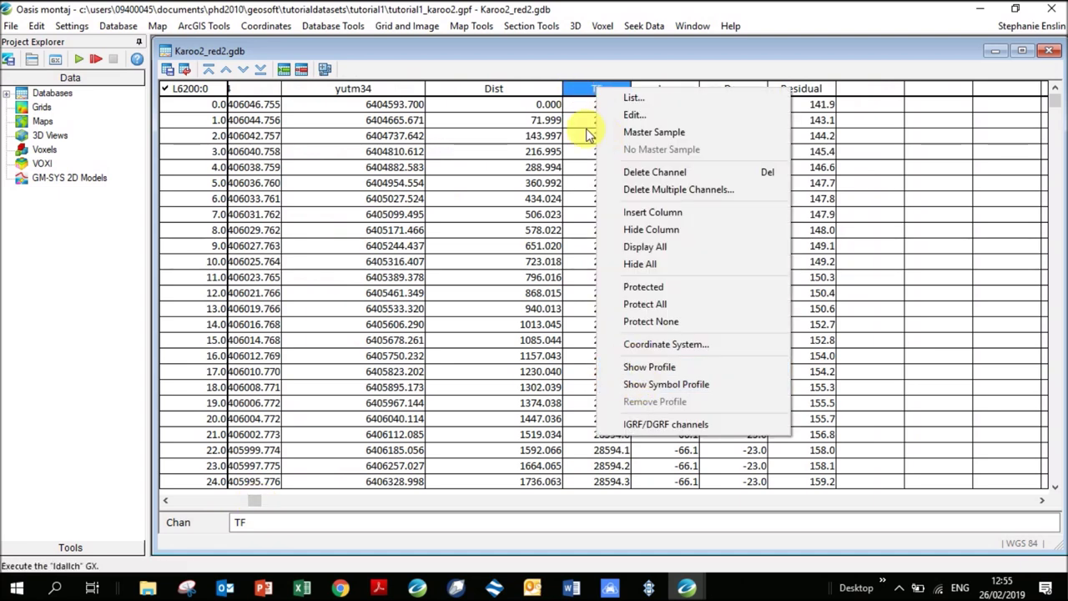
left_click(640, 366)
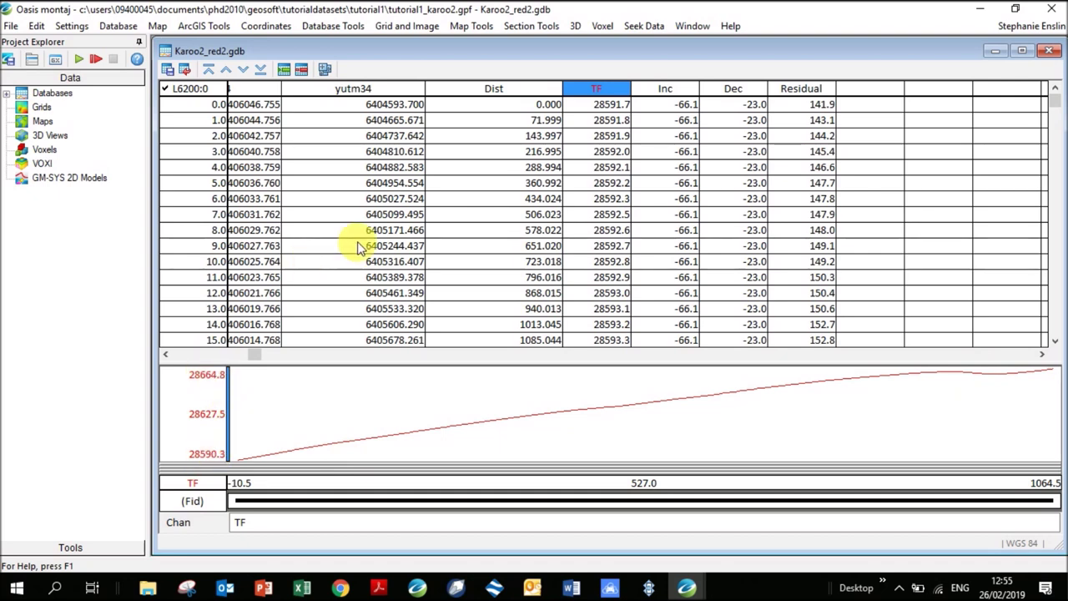
Add the miclev_red2 channel to the profile window alongside the TF profile
left_click_drag(255, 357, 187, 357)
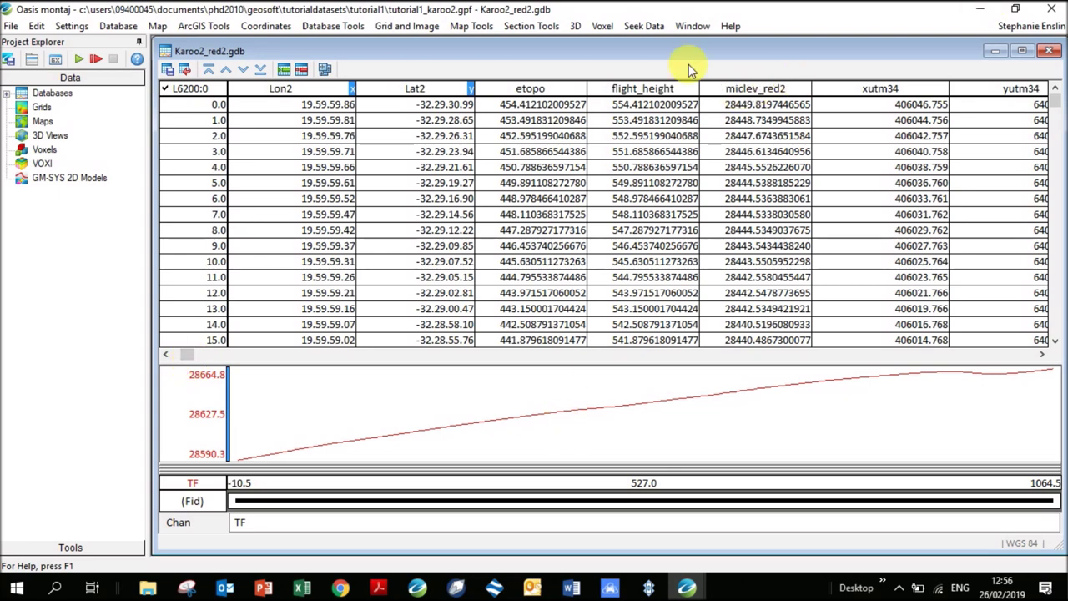
left_click(734, 92)
right_click(749, 98)
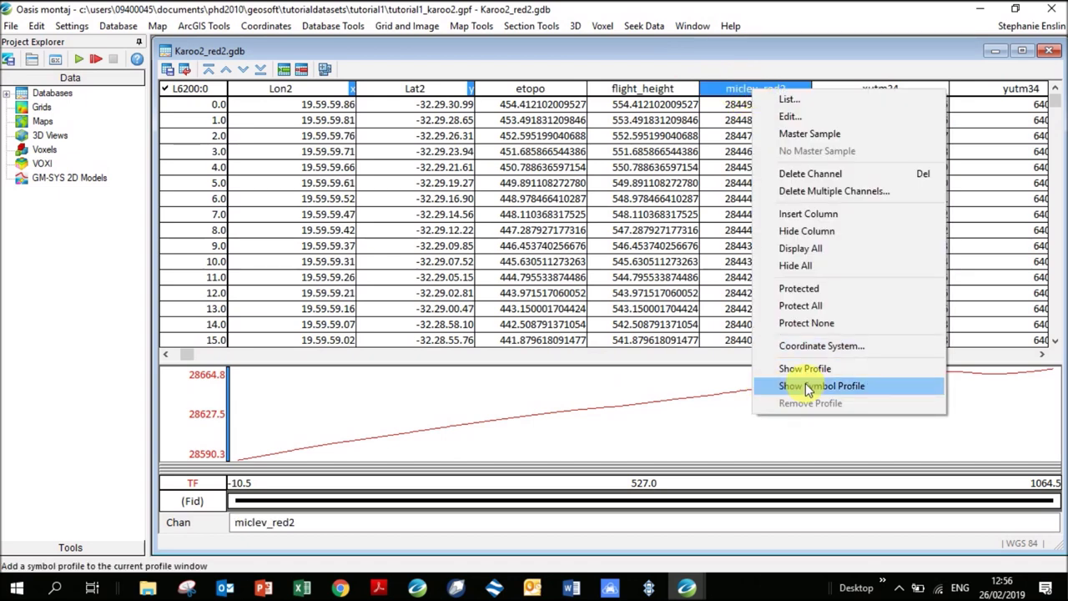
left_click(807, 386)
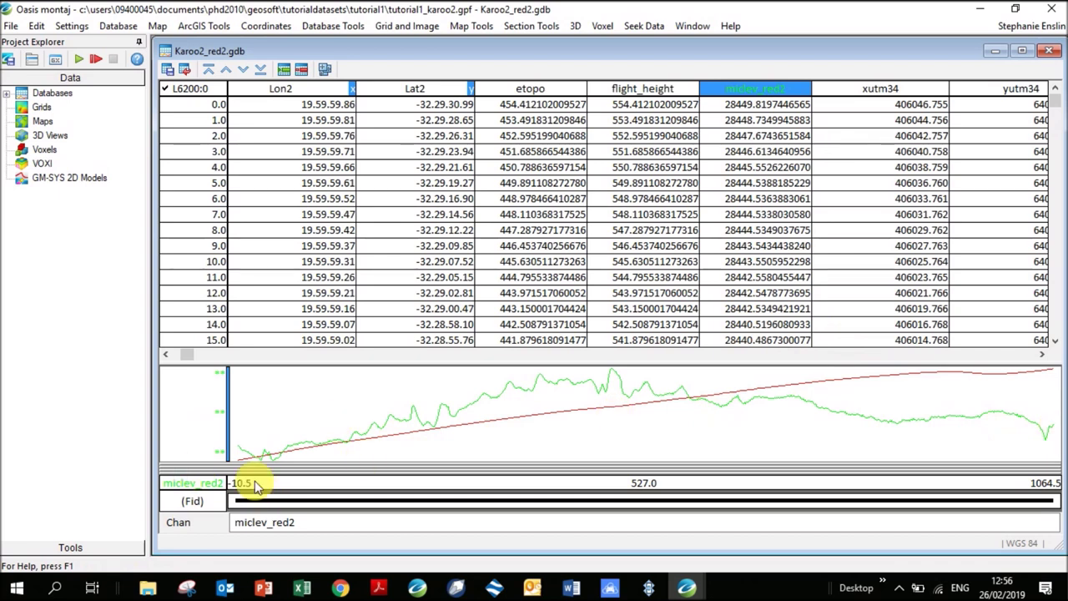
Add the Residual channel's profile to the same profile window as TF and miclev_red2
left_click_drag(186, 355, 243, 354)
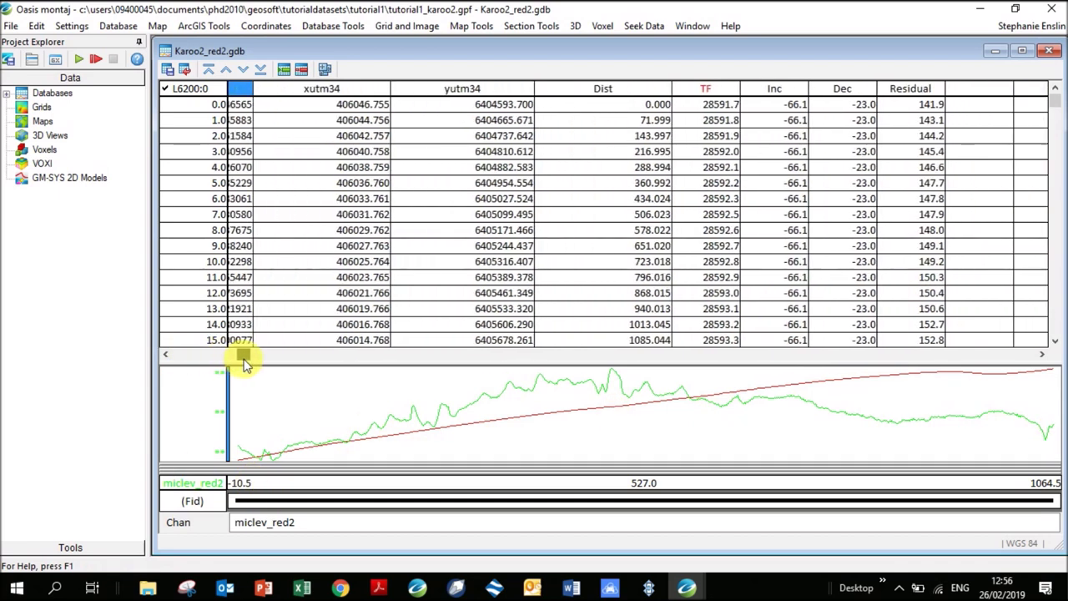
right_click(912, 86)
left_click(941, 370)
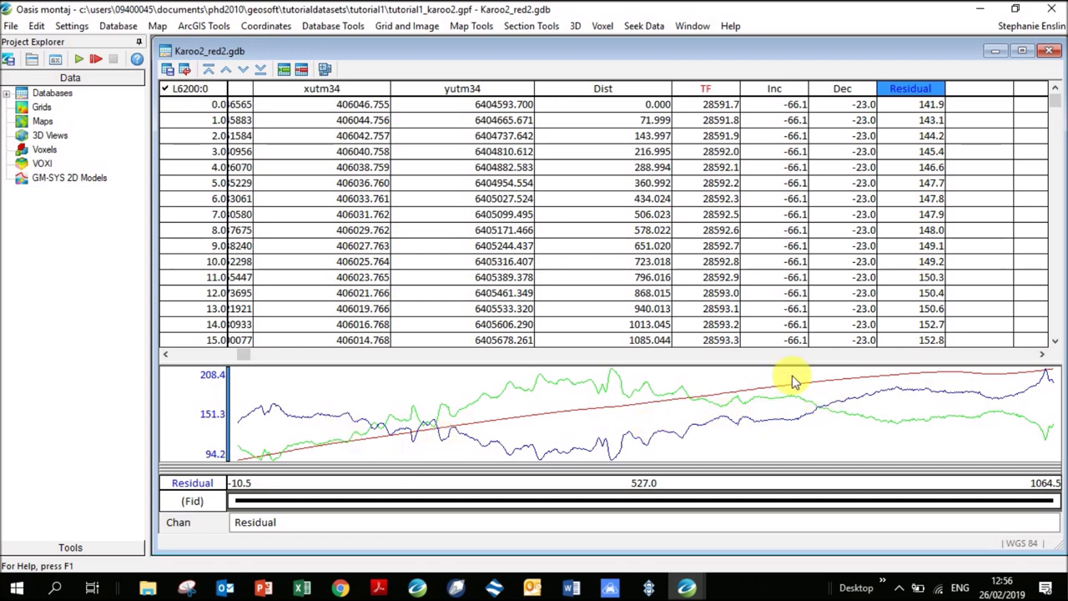
Change the Residual channel's math expression to C0 = C2-C1, so TF is subtracted from miclev_red2, and recompute the channel
right_click(909, 89)
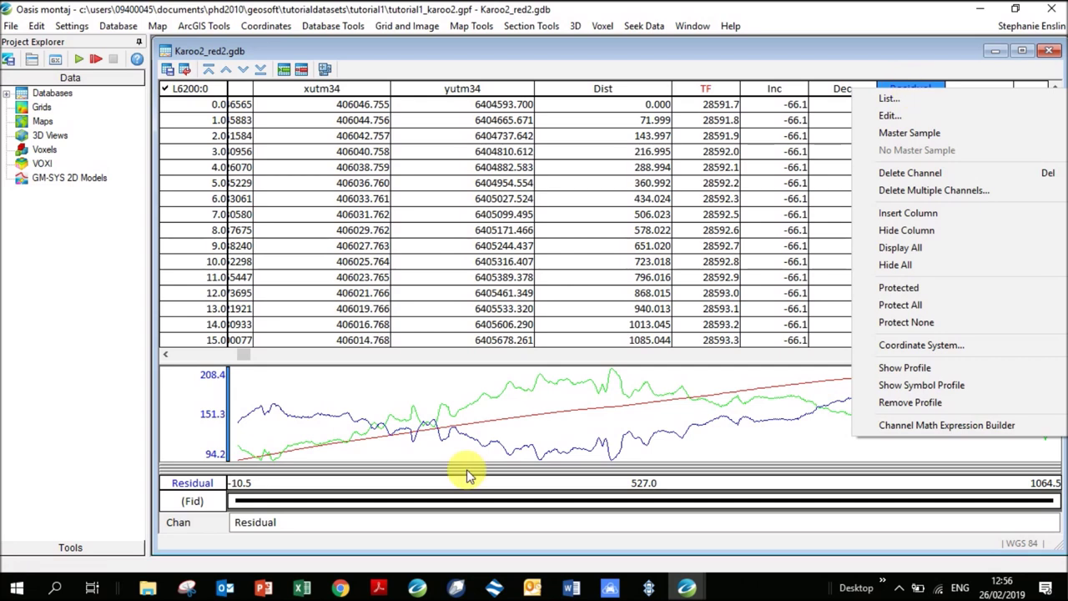
left_click(924, 425)
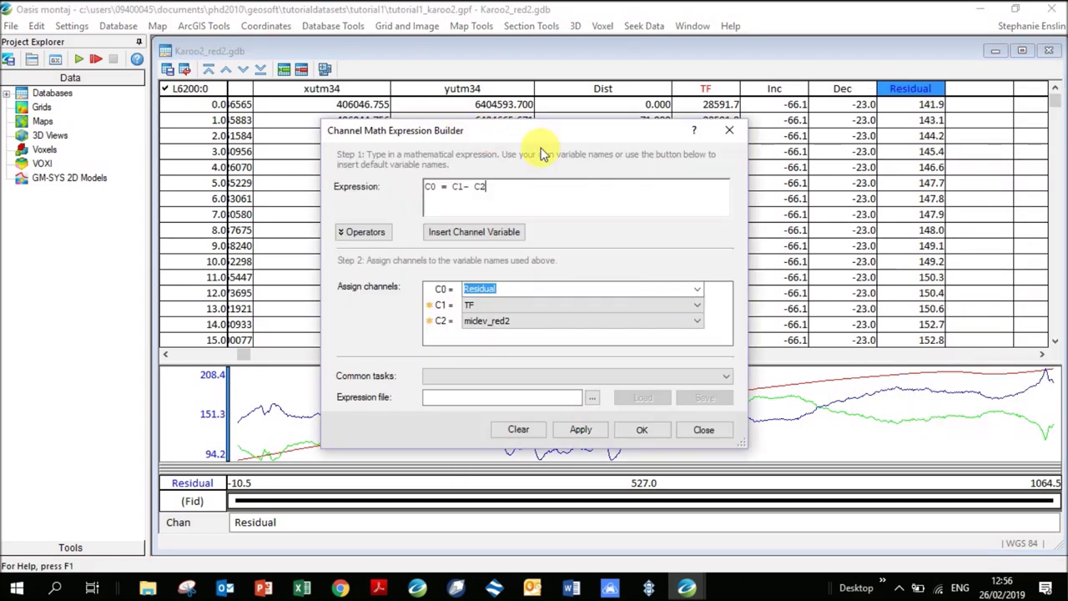
left_click_drag(544, 133, 552, 65)
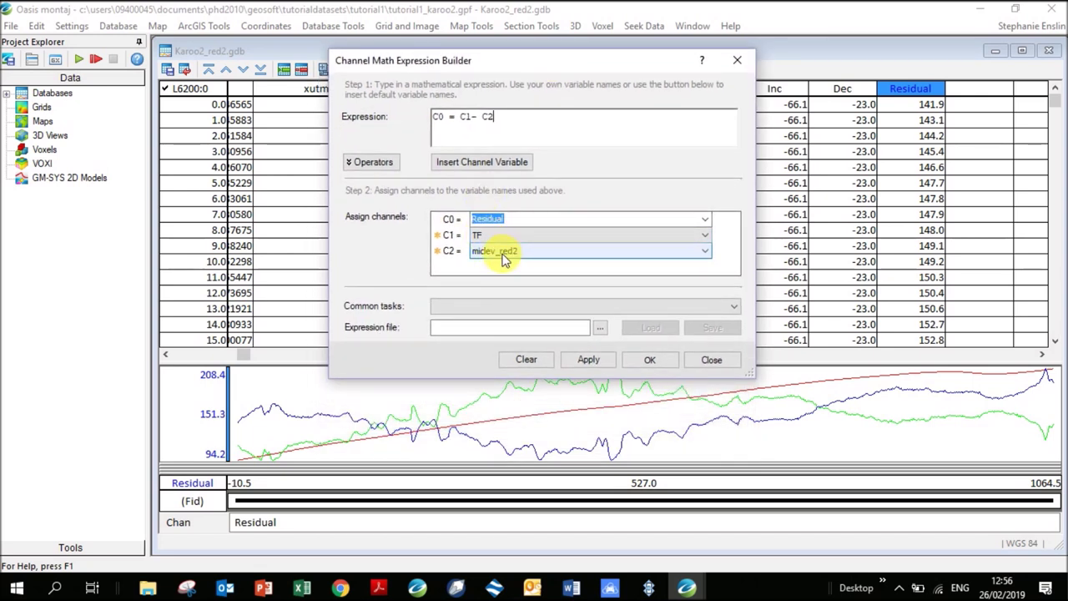
left_click(476, 117)
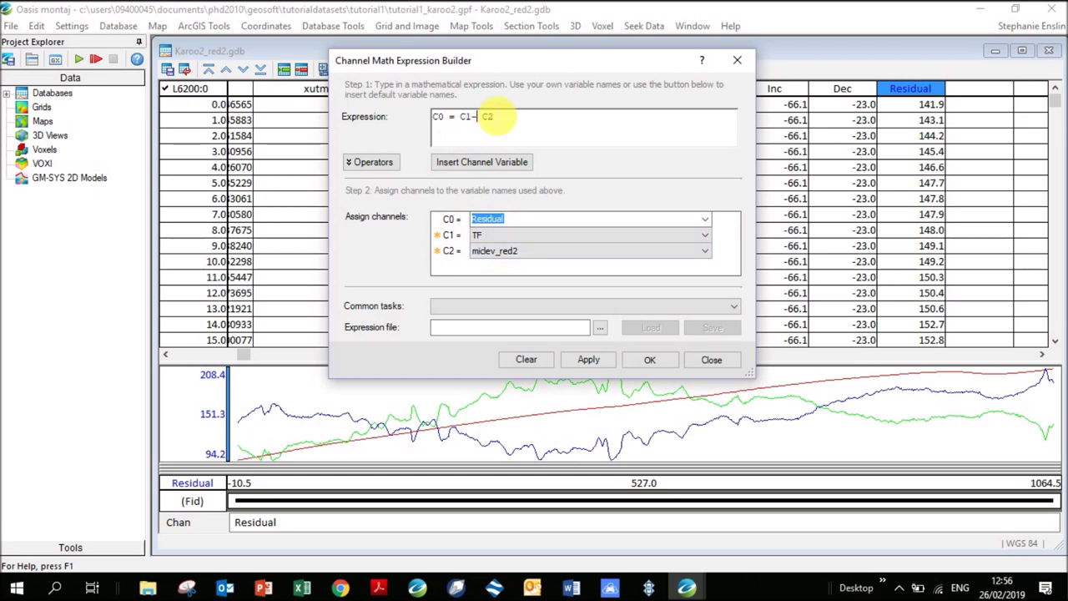
left_click(511, 123)
type("-Cq")
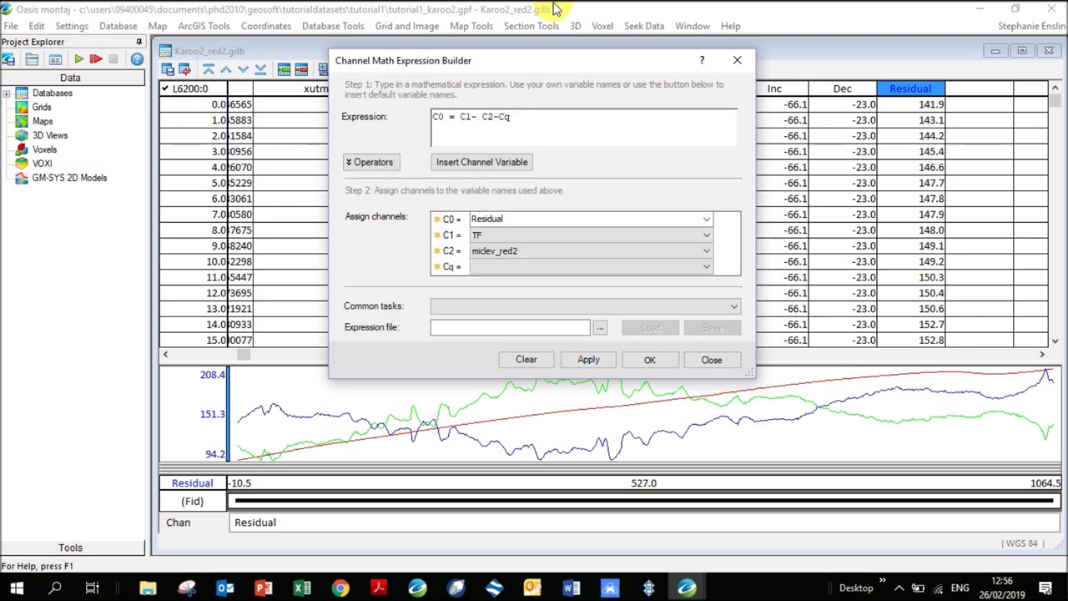
key("BackSpace")
type("1")
key("BackSpace")
key("BackSpace")
key("BackSpace")
key("BackSpace")
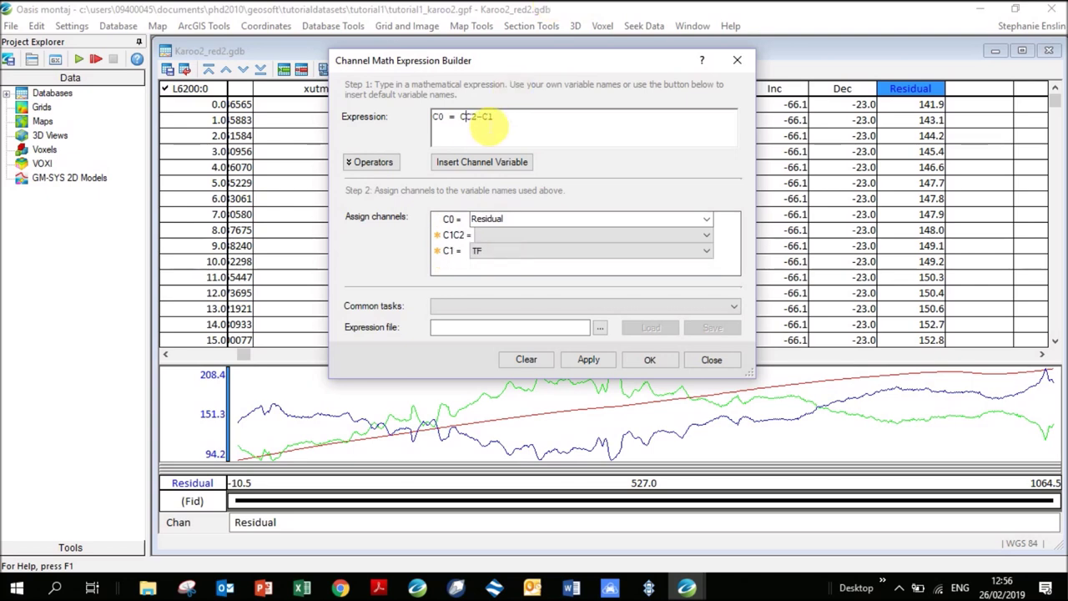
left_click(662, 360)
left_click(573, 327)
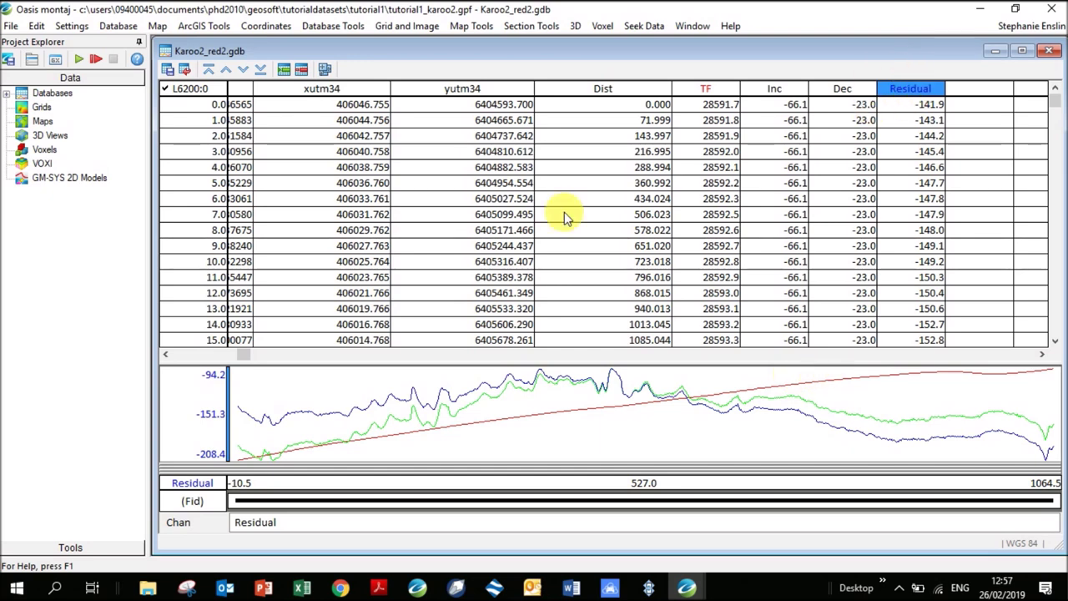
left_click_drag(241, 353, 167, 357)
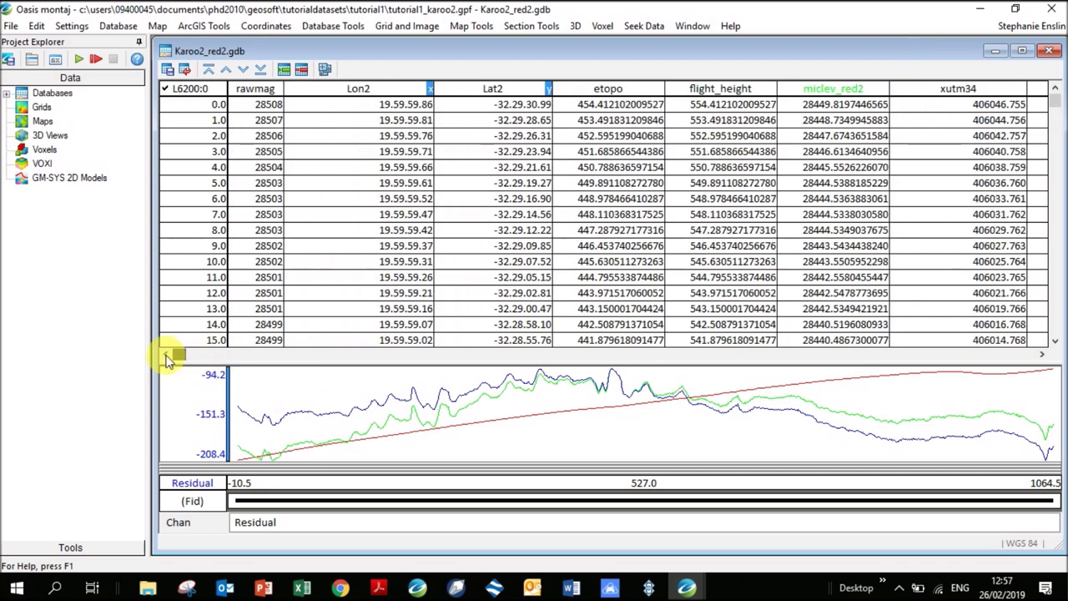
left_click(273, 26)
left_click(292, 64)
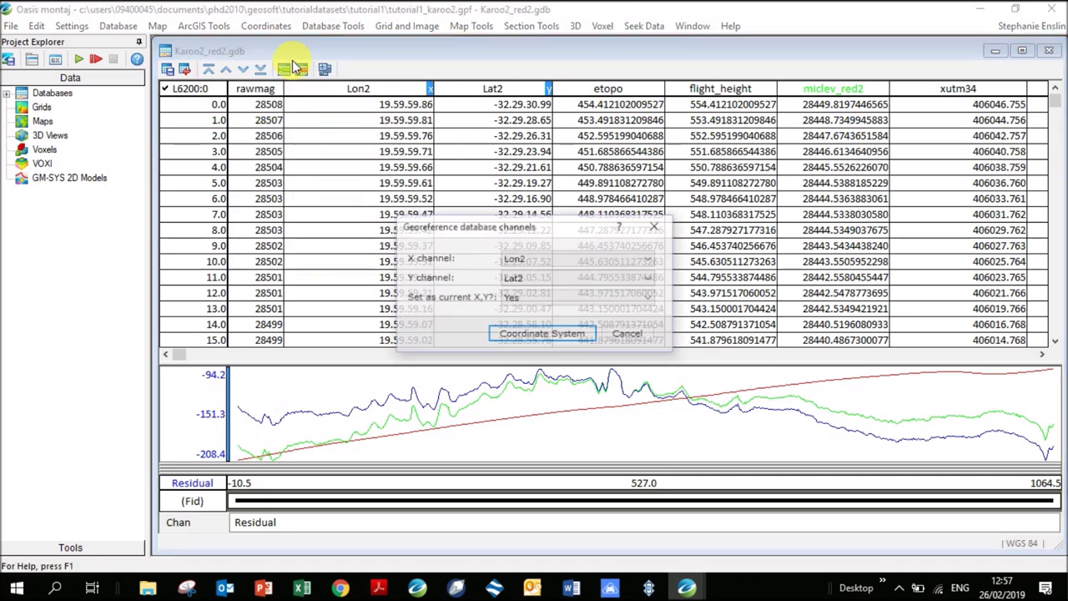
left_click(655, 226)
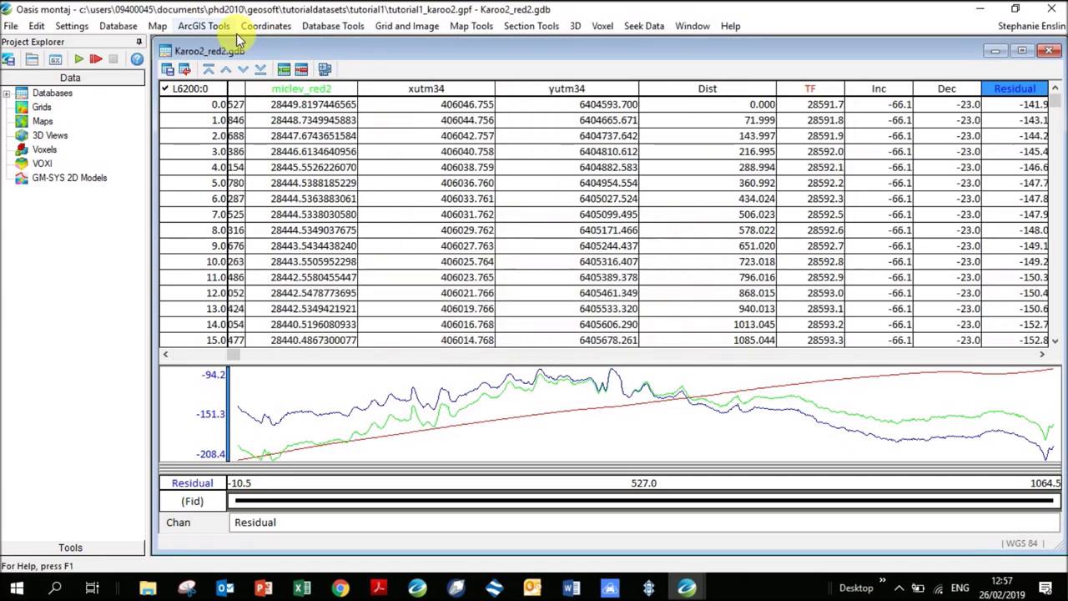
Set the database's current X channel to xutm34 and its current Y channel to yutm34
left_click(260, 30)
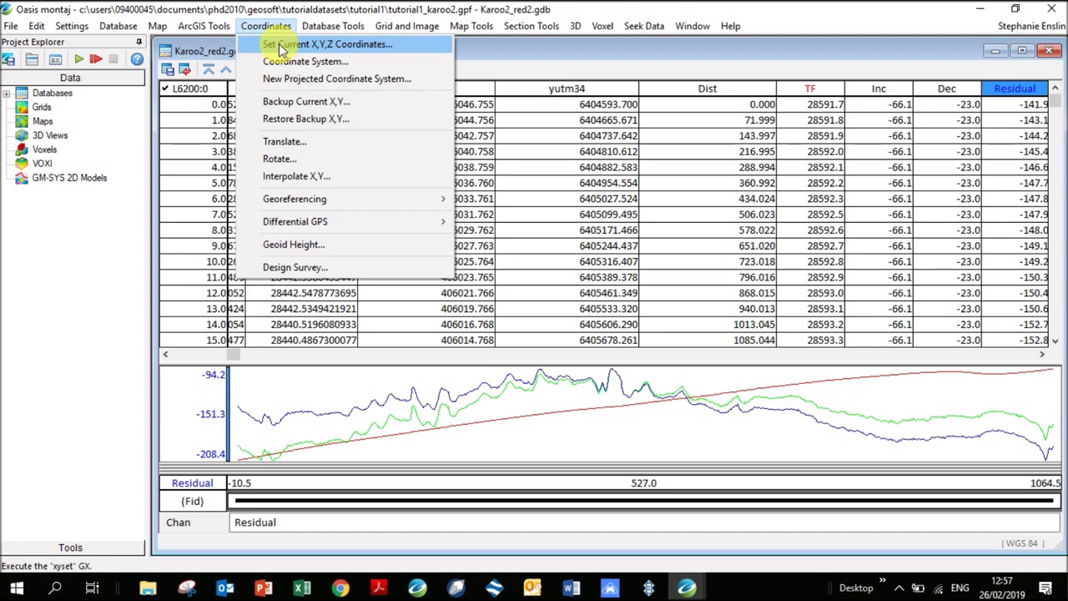
left_click(281, 46)
left_click(584, 258)
left_click(574, 387)
left_click(576, 277)
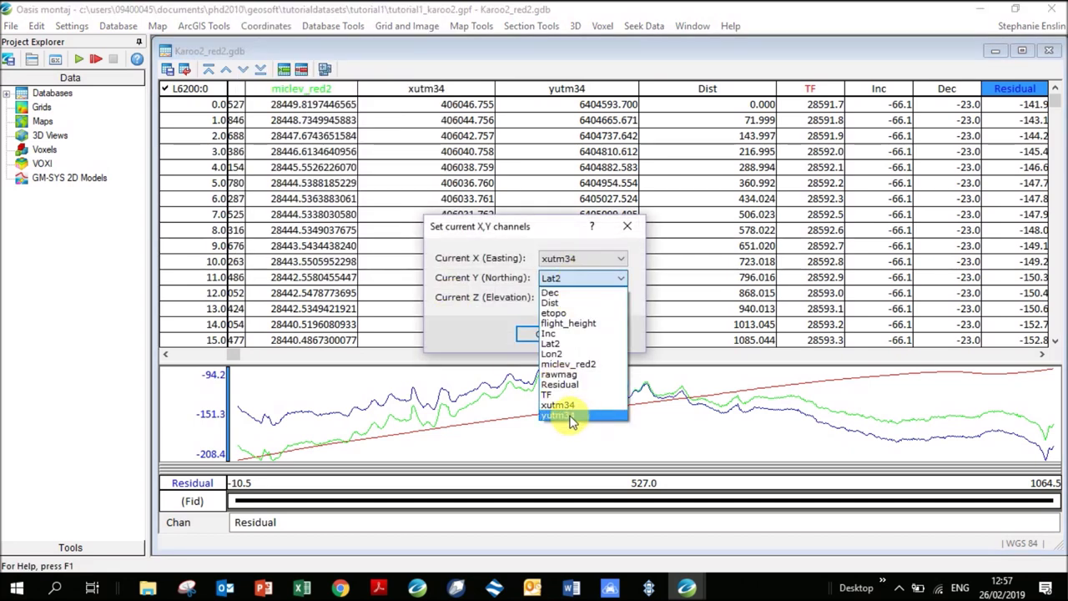
left_click(576, 415)
left_click(547, 335)
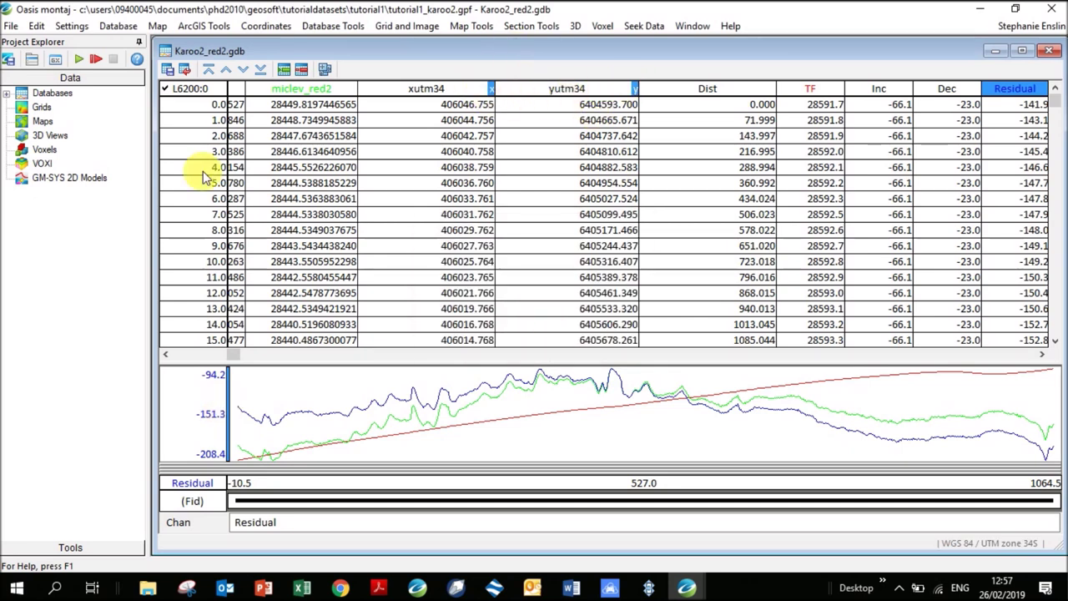
Start a minimum curvature gridding with Residual as the channel to grid
left_click_drag(237, 352, 254, 356)
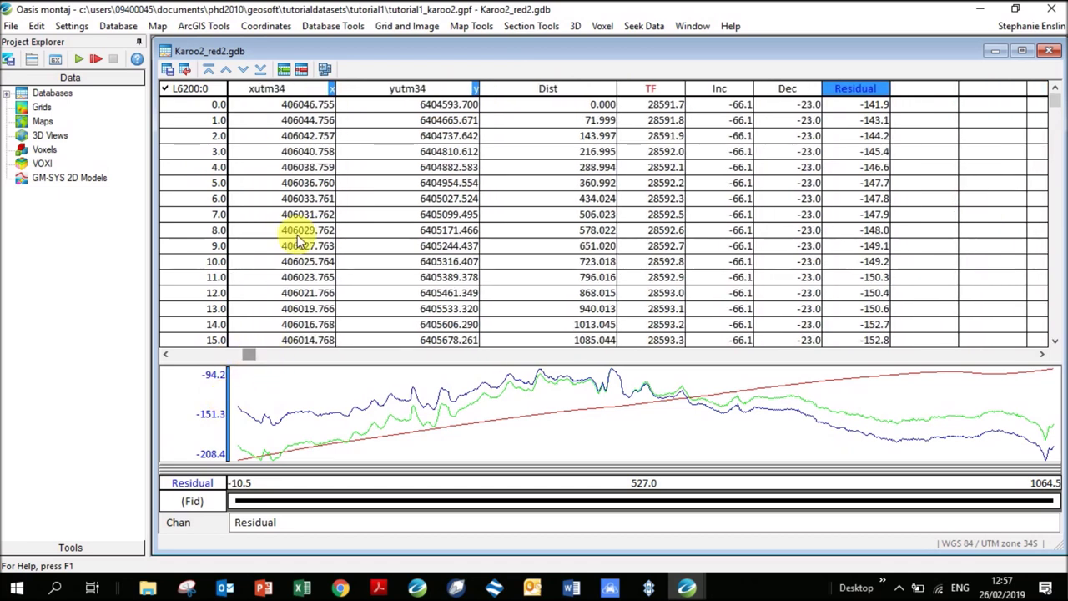
left_click(403, 27)
mouse_move(458, 44)
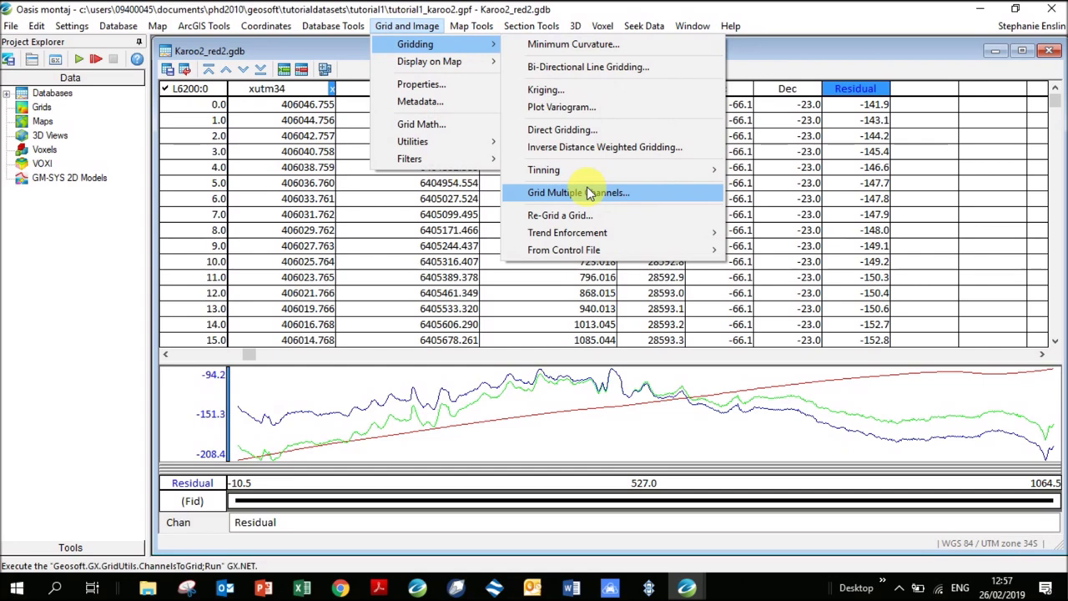
mouse_move(467, 25)
mouse_move(406, 25)
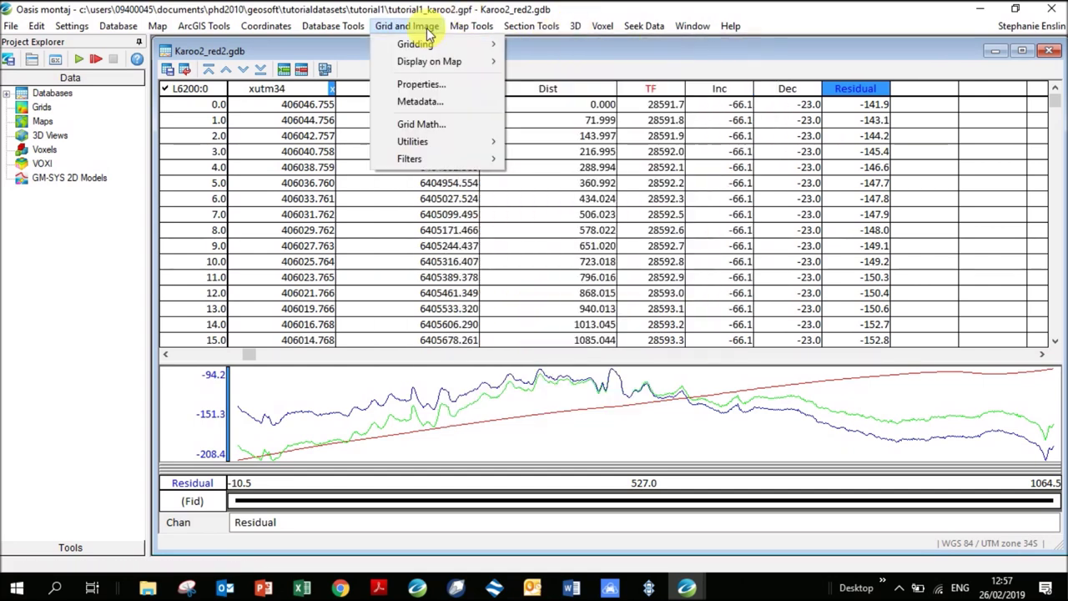
left_click(534, 48)
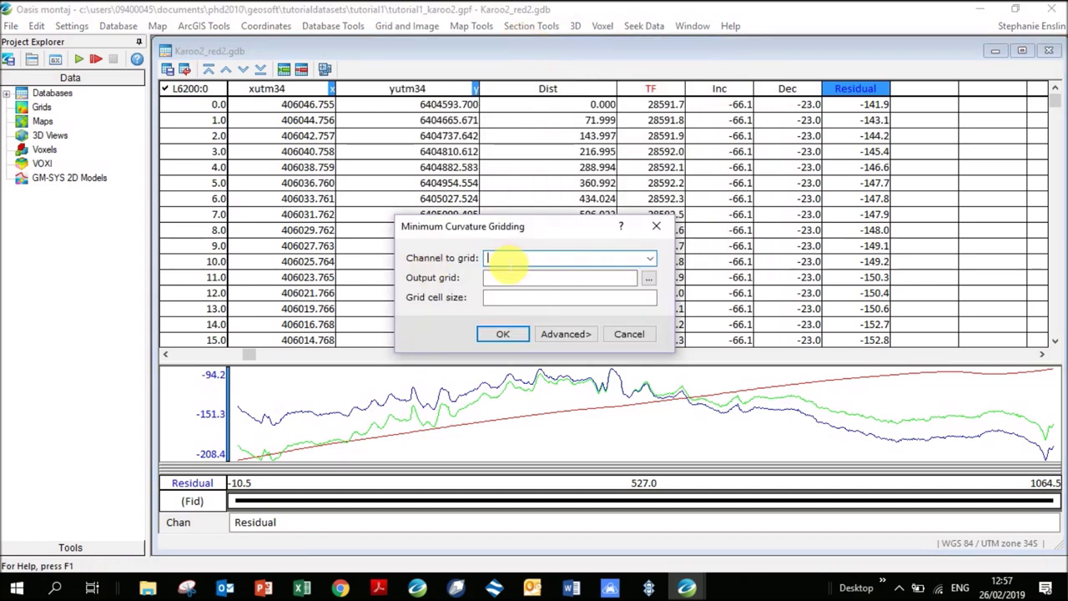
left_click(648, 258)
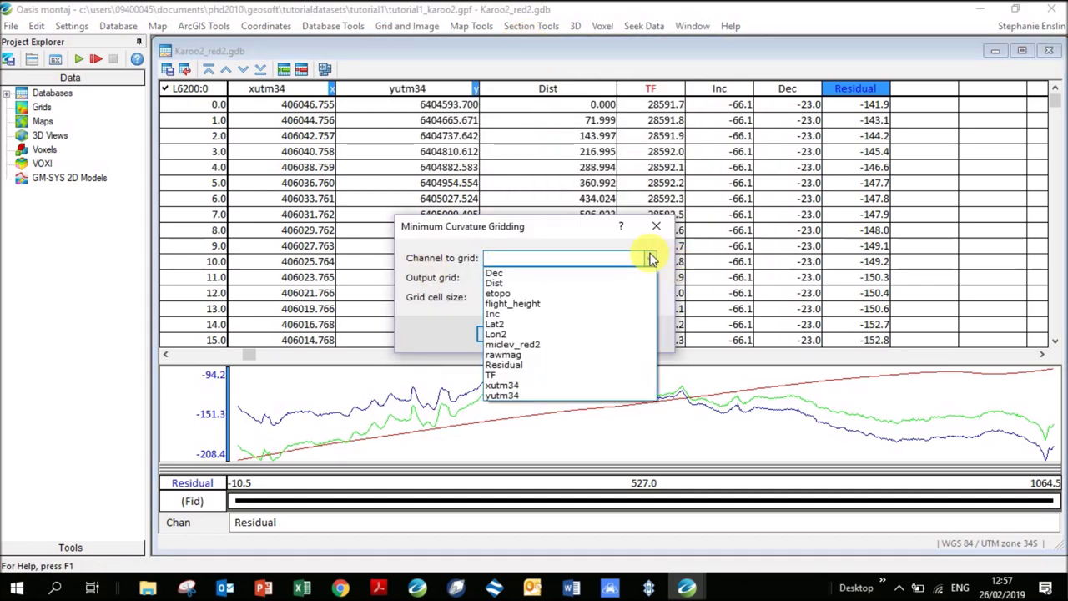
left_click(532, 364)
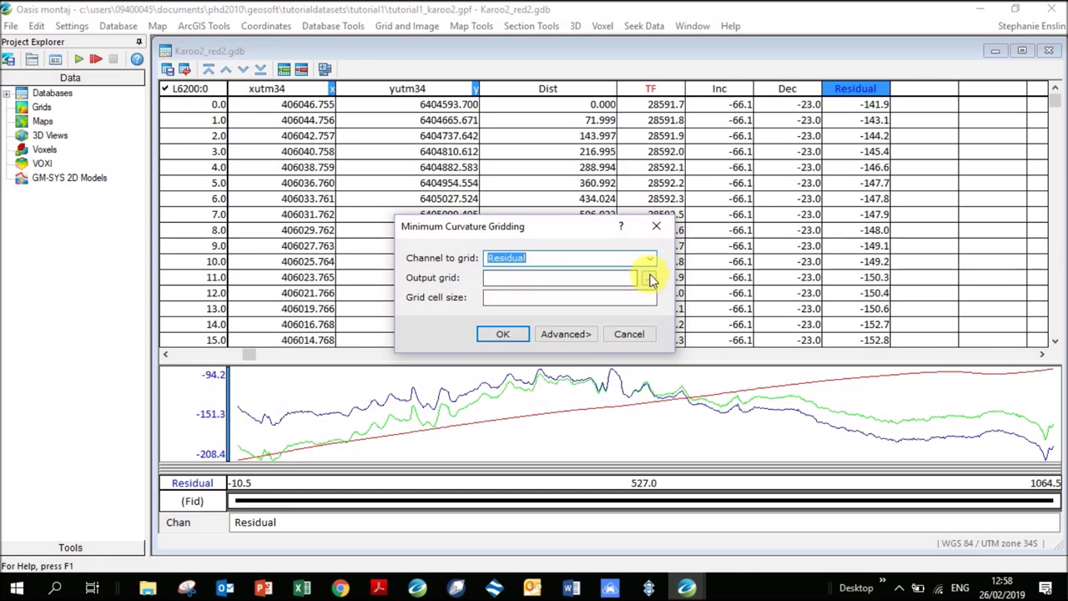
Name the output grid Residual_Karoo2_red2 in the Tutorial1 folder, leave the grid cell size blank, and create the grid
left_click(651, 279)
left_click(425, 381)
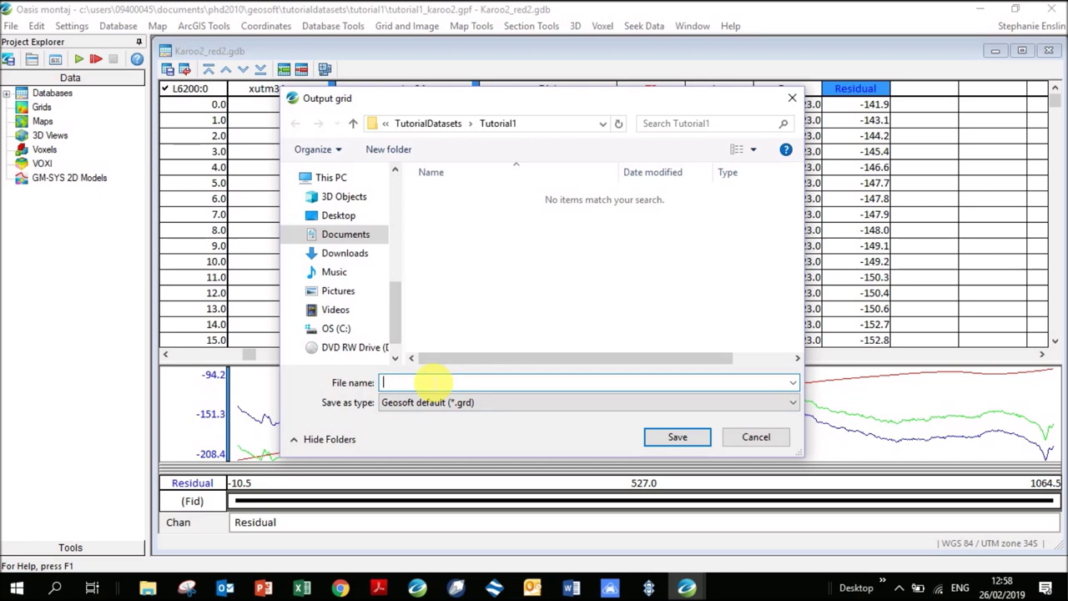
type("Residual_Karoo2_red2")
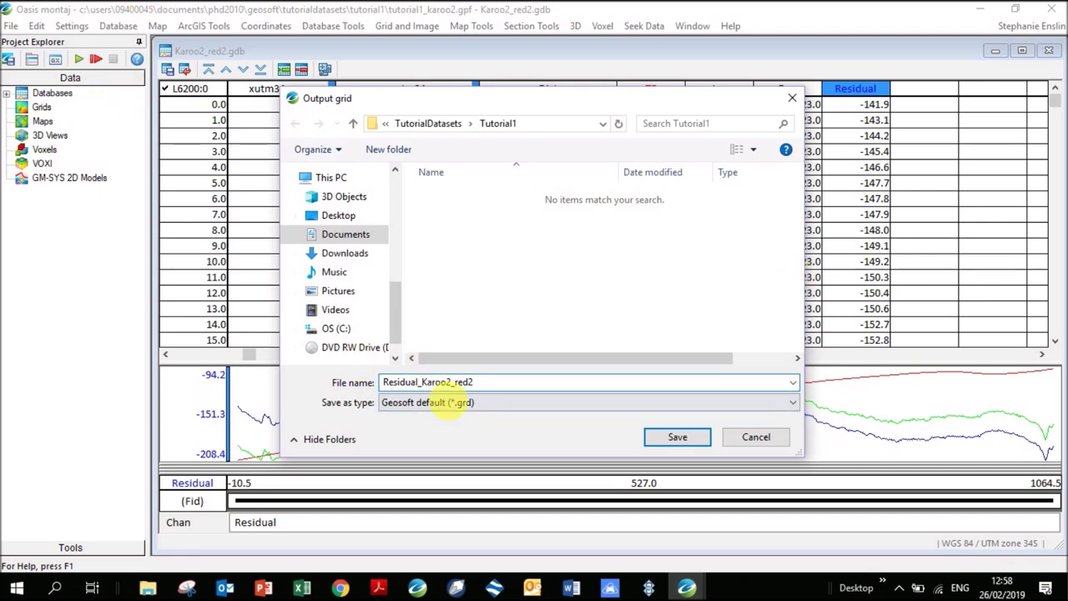
left_click(681, 441)
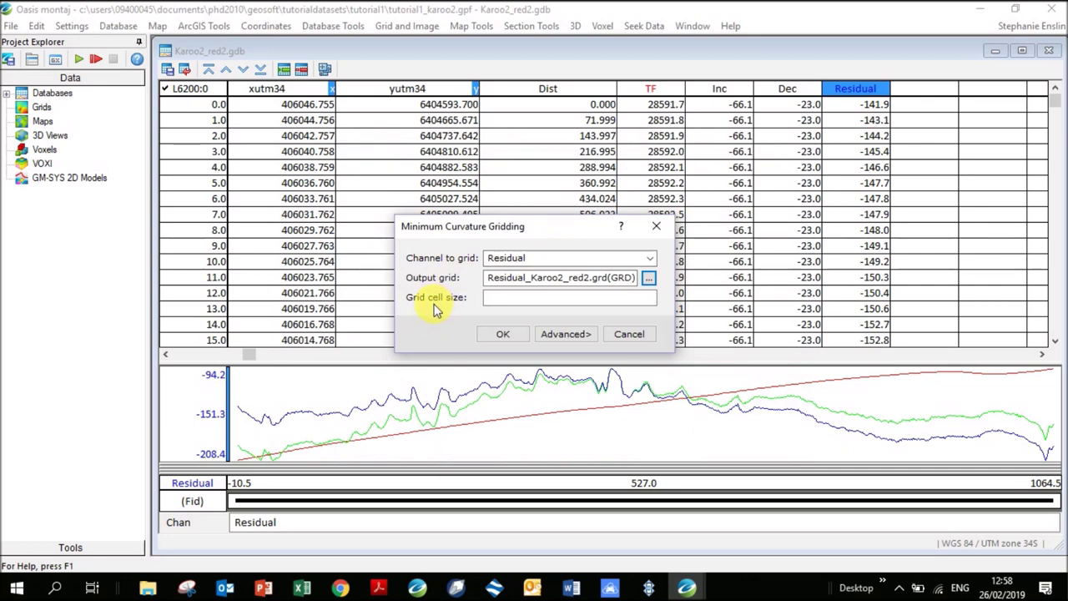
left_click(519, 301)
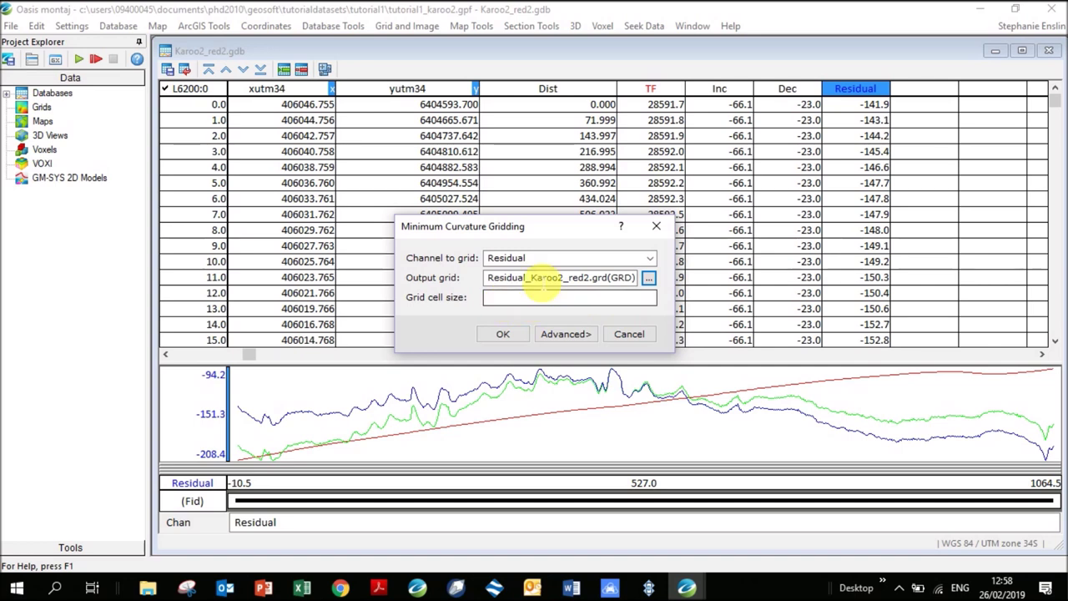
left_click(497, 335)
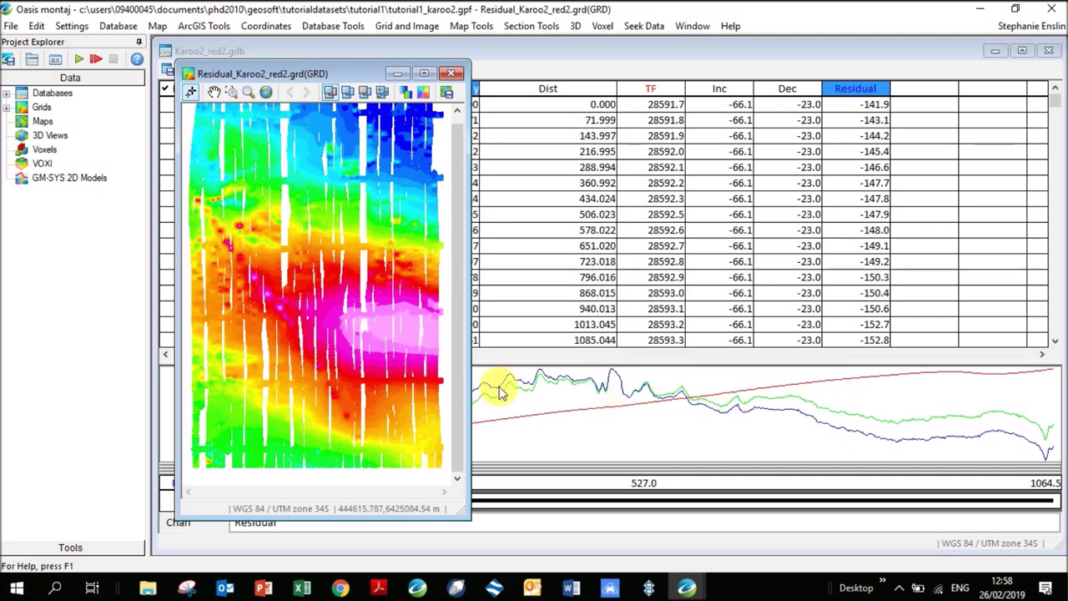
Tile the grid and database windows side by side and trace the Residual profile of line L6200:0 against the grid
left_click(696, 26)
left_click(710, 97)
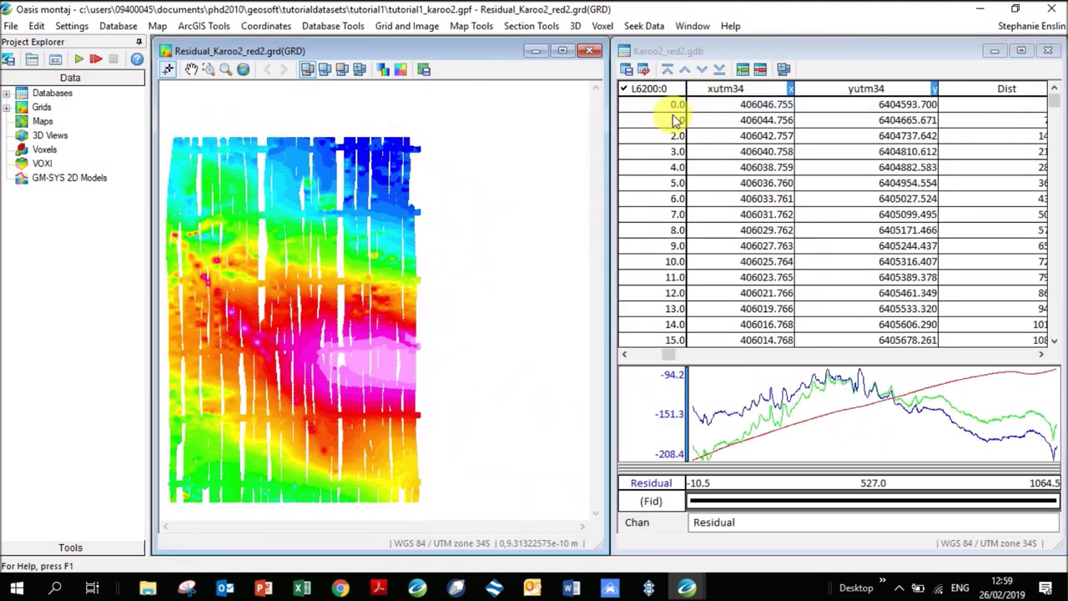
left_click_drag(731, 430, 987, 439)
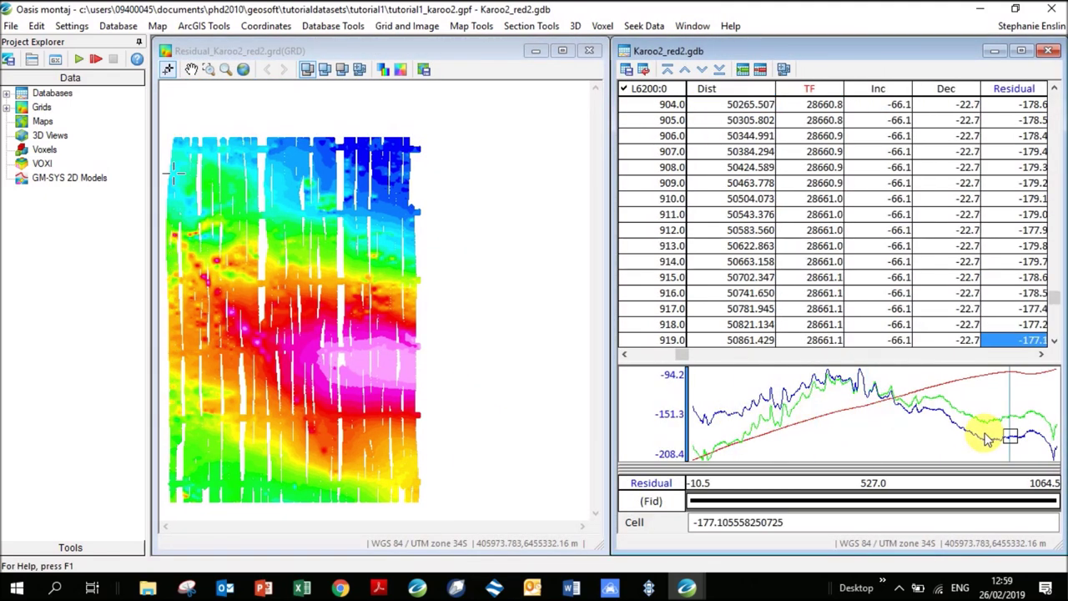
left_click(370, 374)
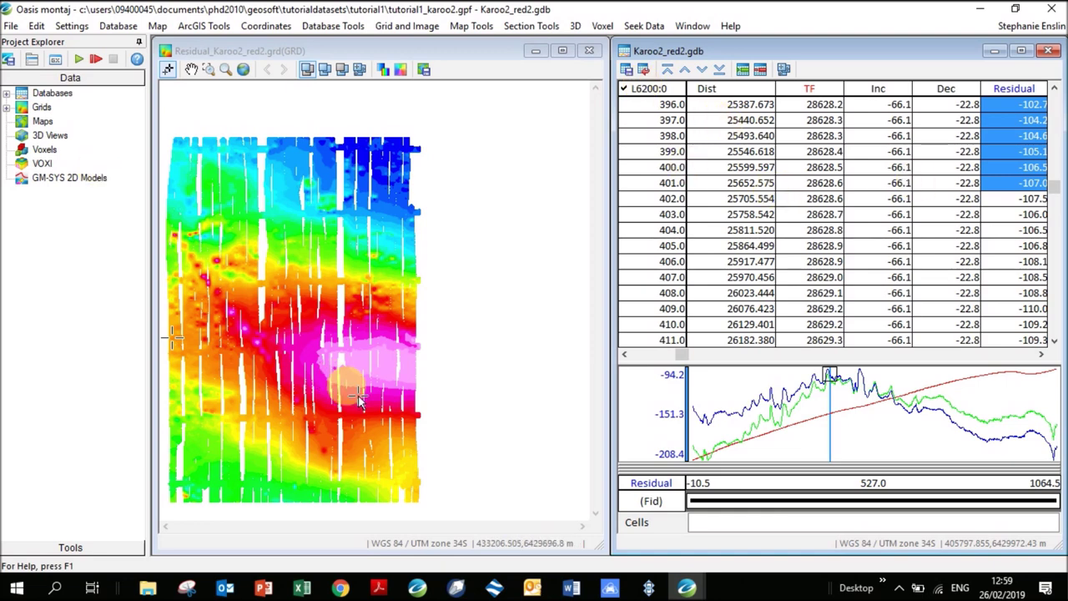
Plot the survey line paths over the residual grid with the default settings, saving the grid as the map Map_Karoo2.map
left_click(471, 27)
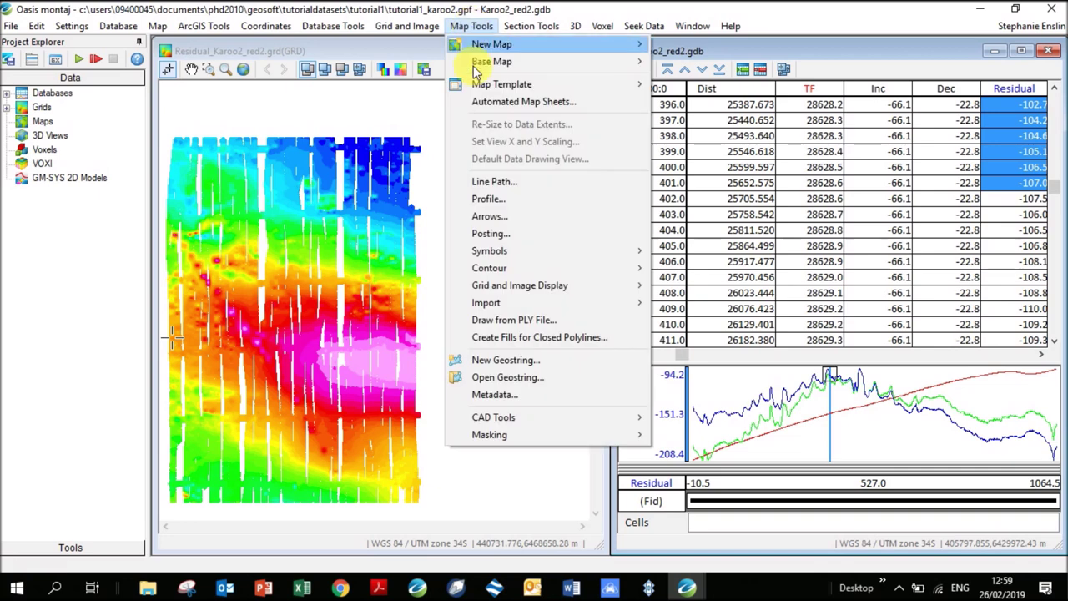
left_click(509, 179)
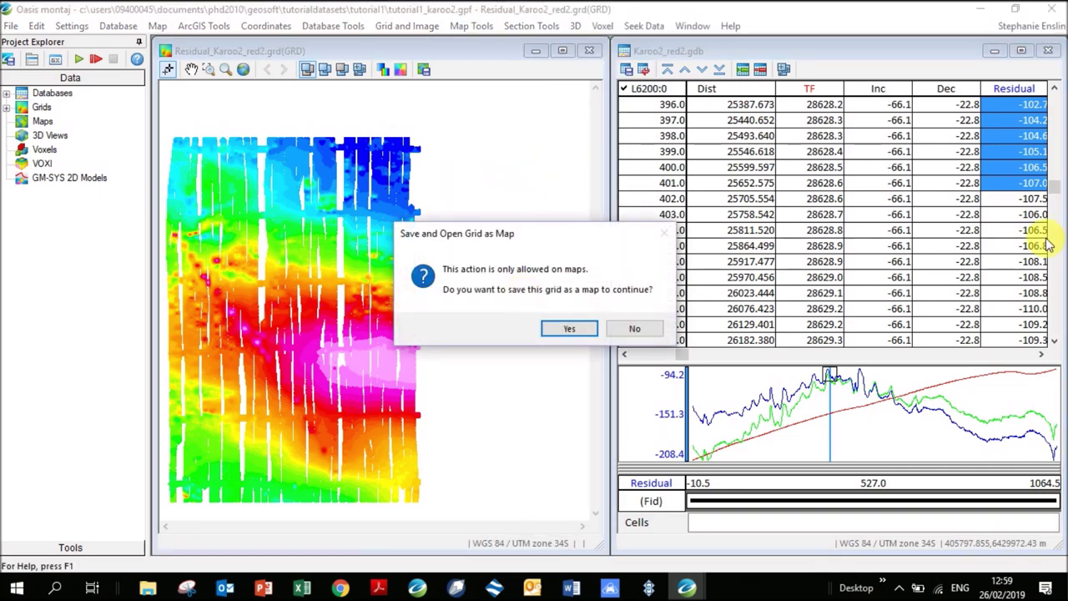
left_click(304, 373)
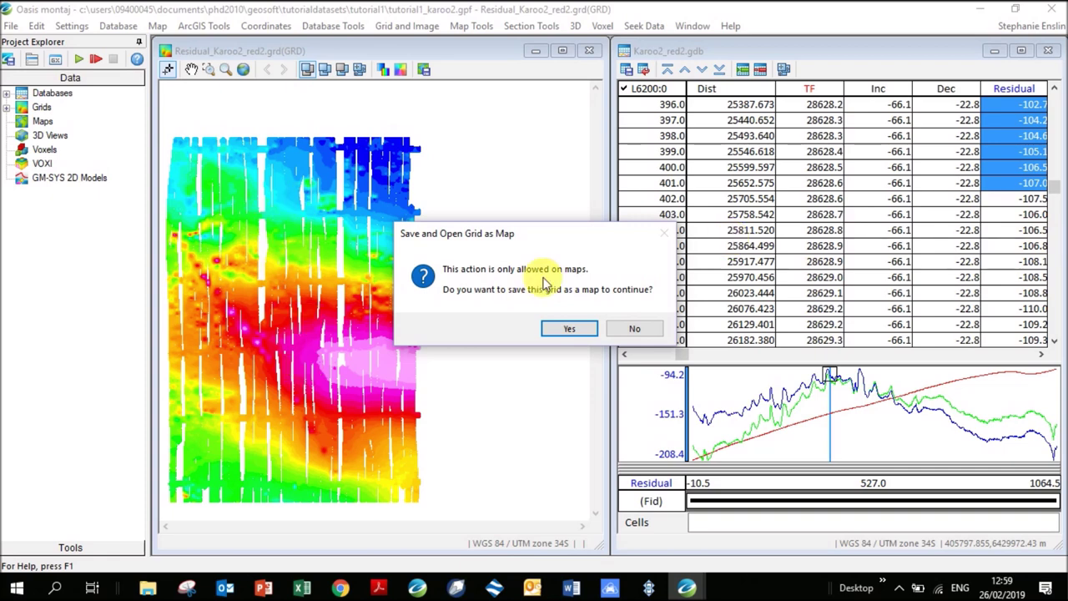
left_click(570, 328)
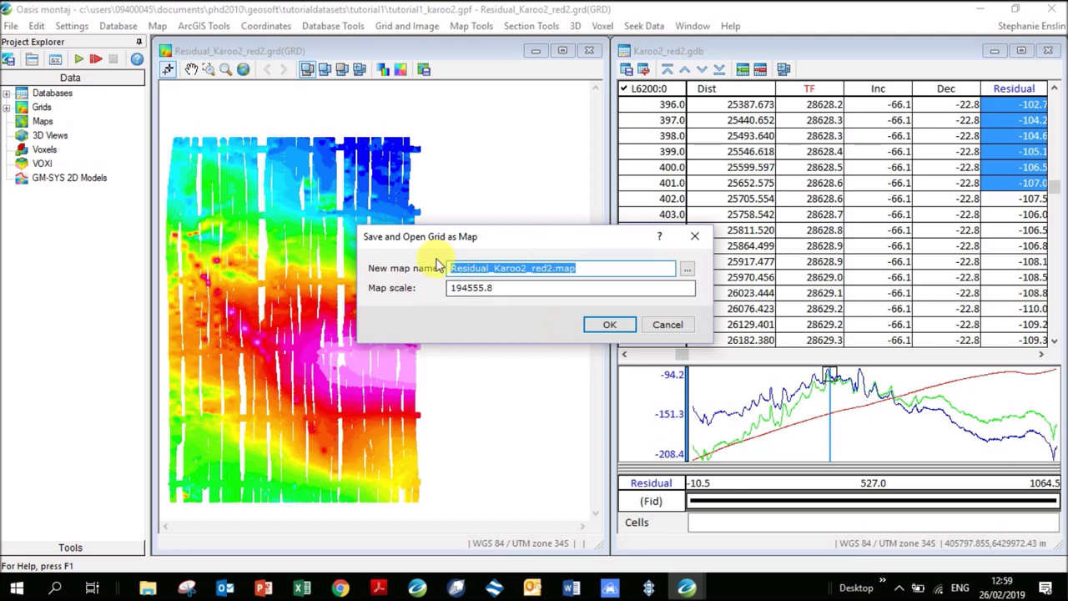
left_click(687, 268)
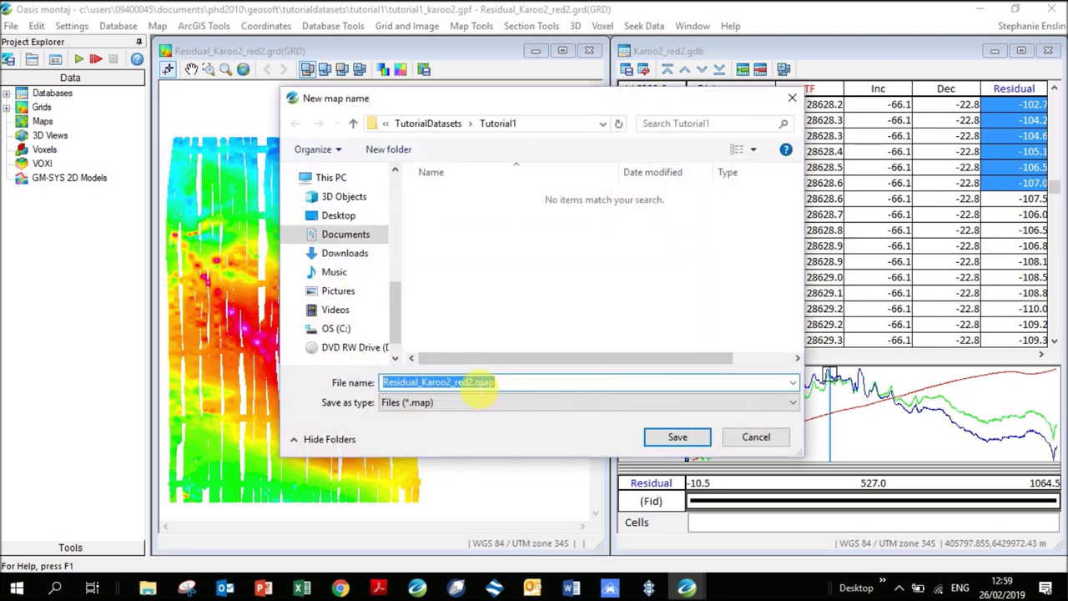
type("Map")
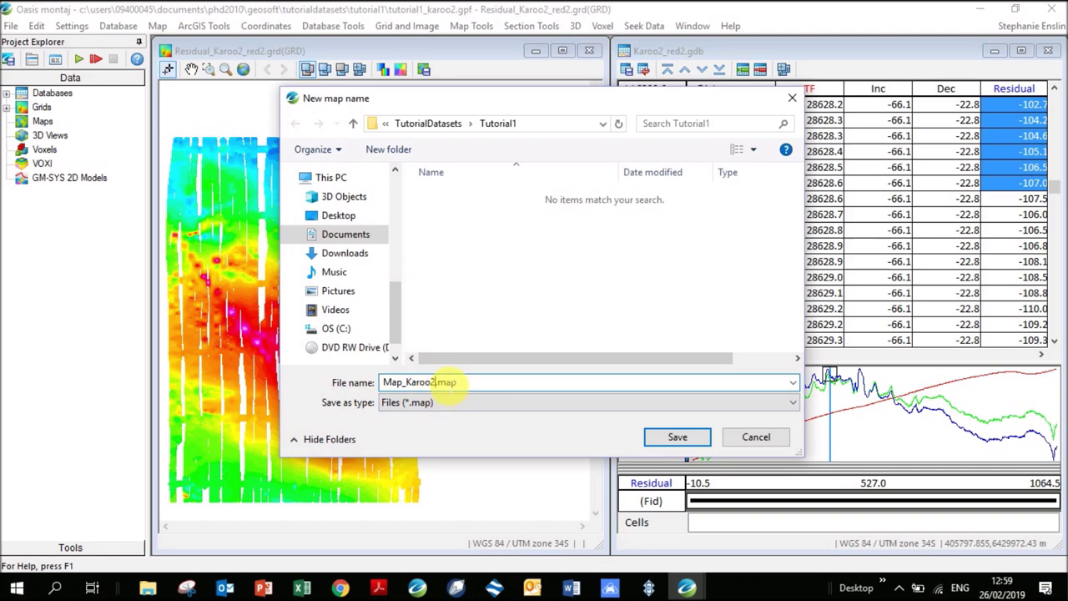
key("BackSpace")
type("3")
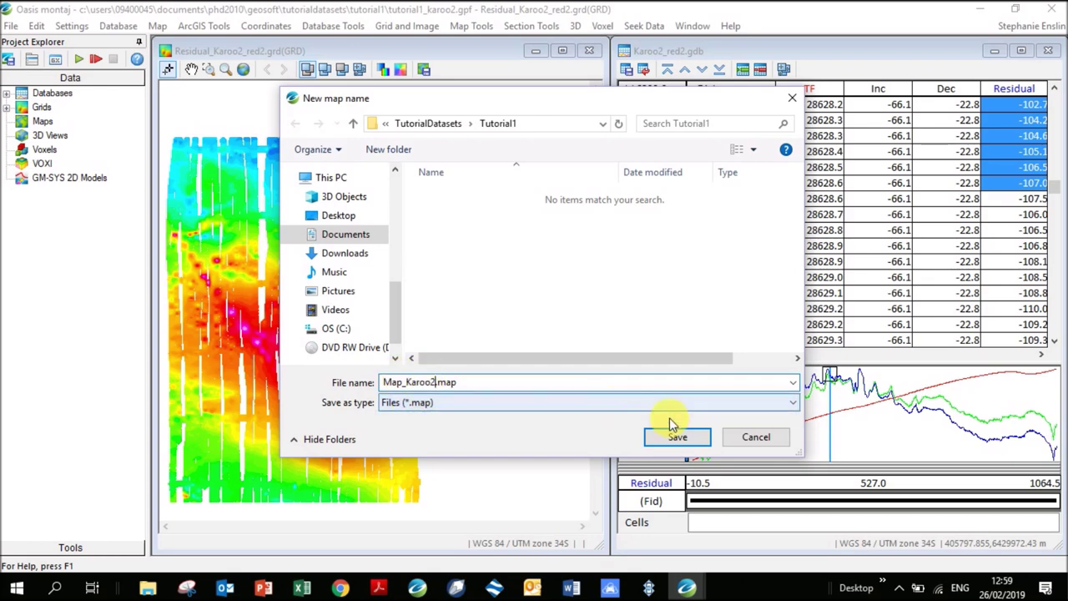
left_click(680, 436)
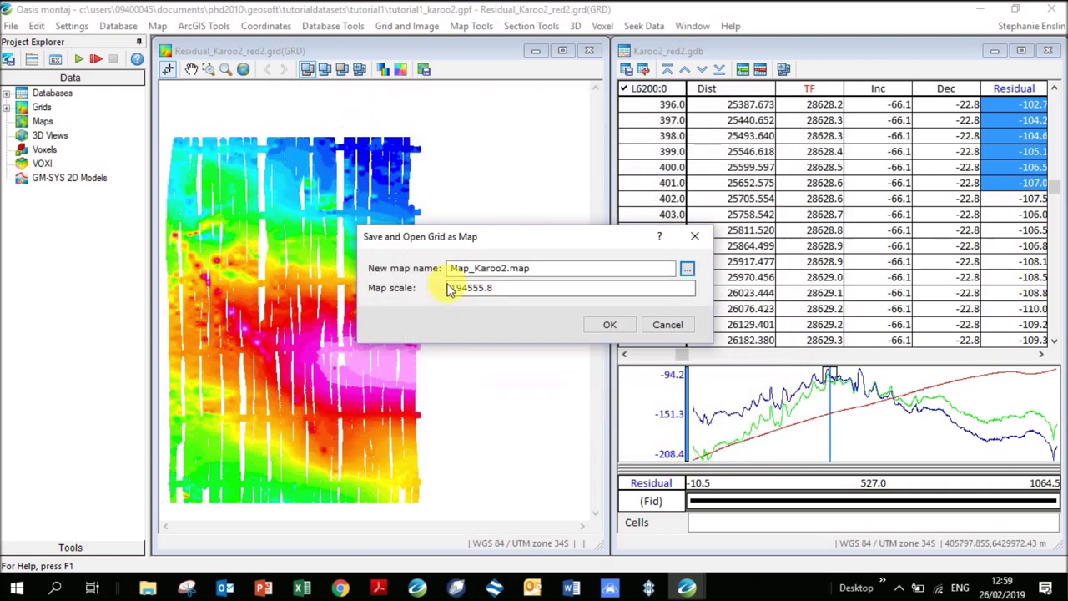
left_click(601, 325)
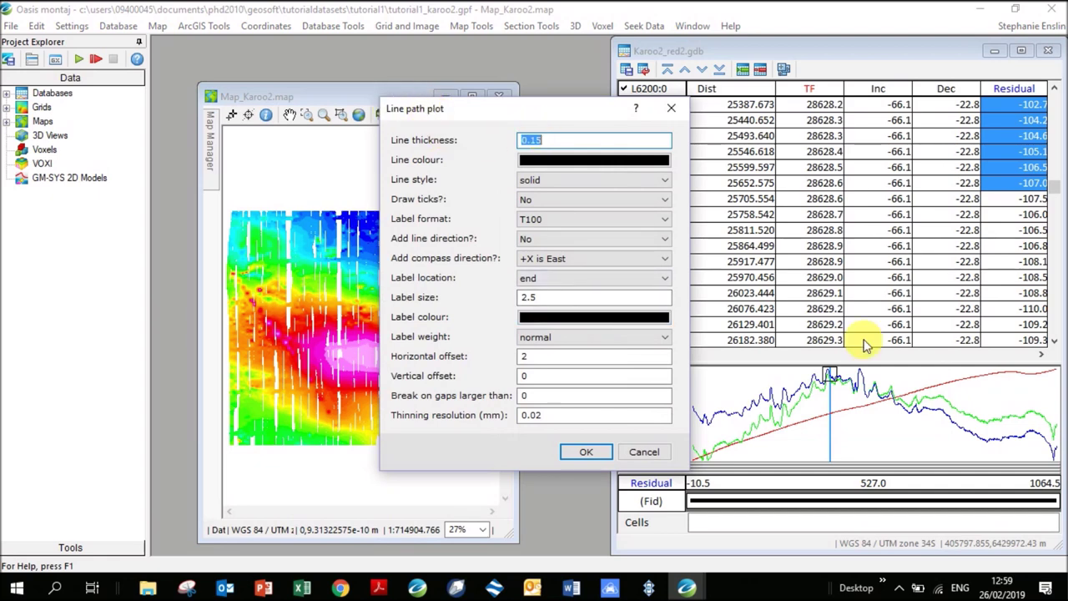
left_click(581, 457)
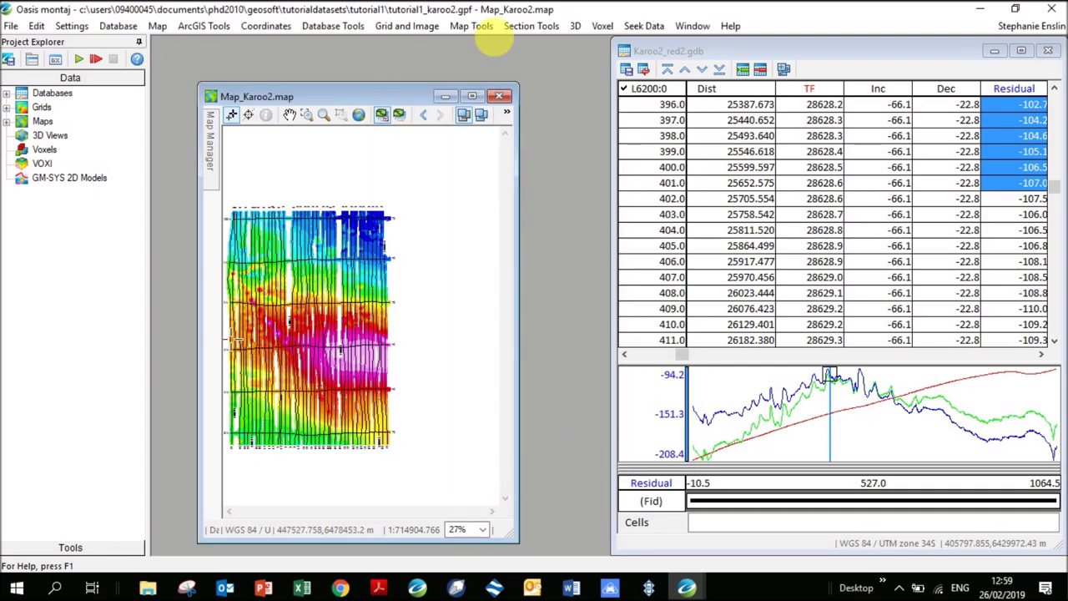
Tile the Map_Karoo2.map window beside the database and fit the full map in its window
left_click(472, 96)
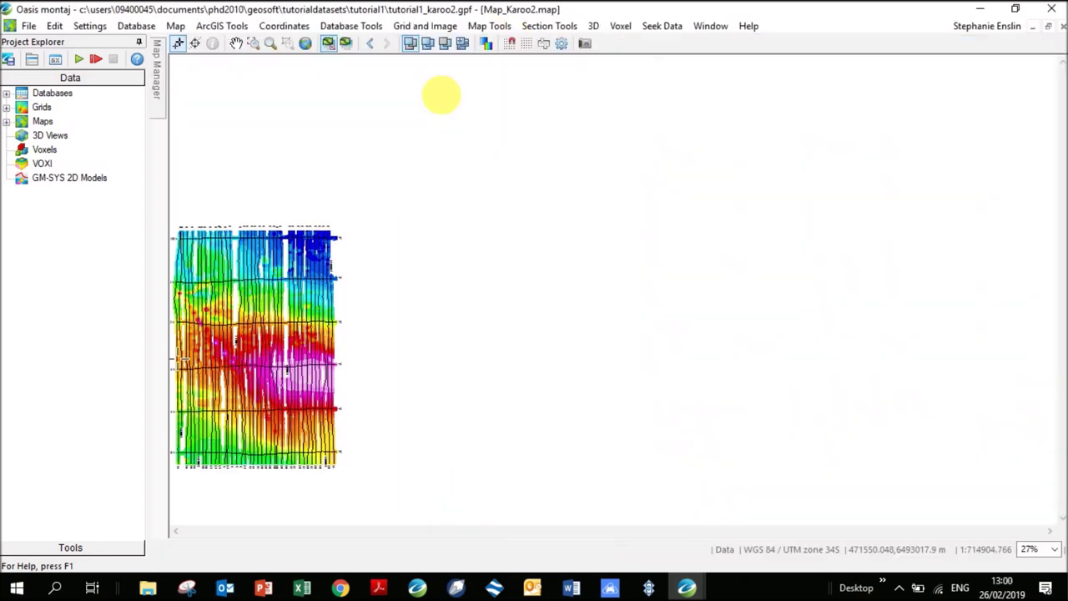
left_click(711, 26)
left_click(724, 101)
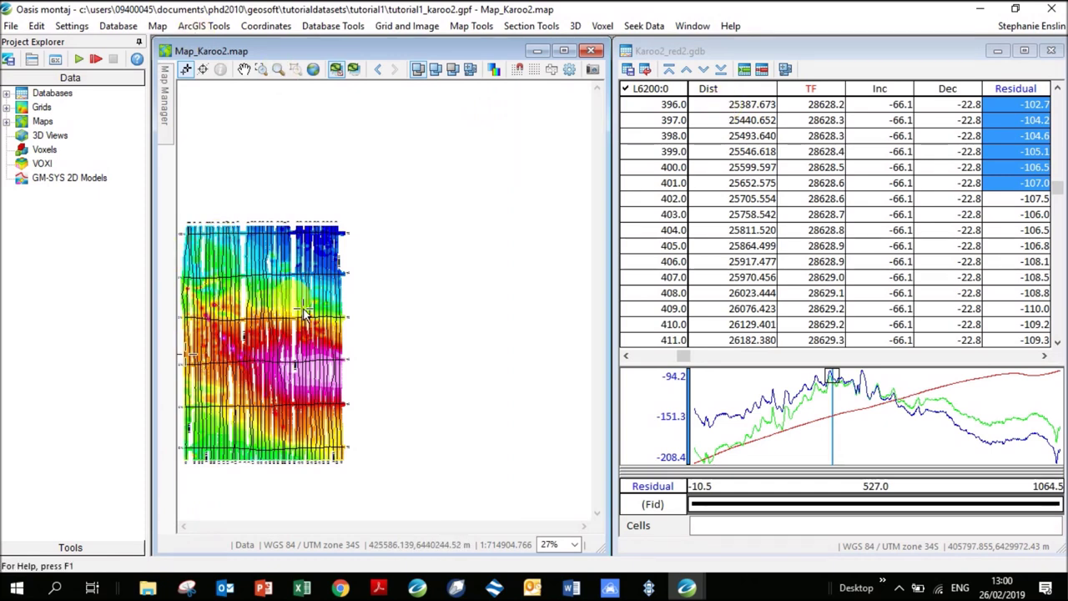
left_click(313, 72)
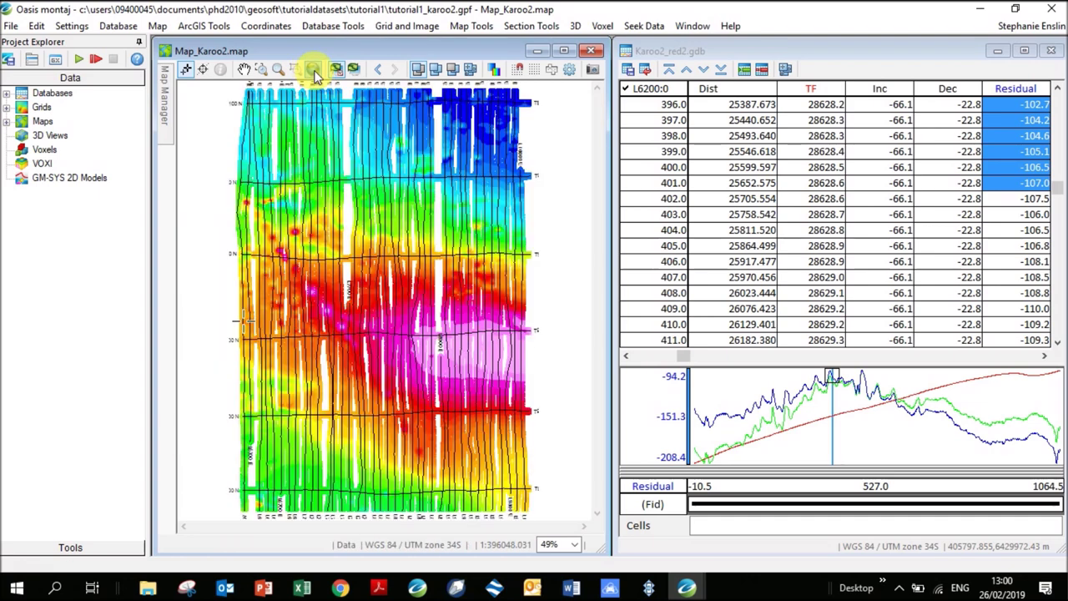
Examine the profiles of survey lines such as L9400:0, L6200:0 and L9500:0 by picking points on the map with the data-linked cursor
left_click_drag(802, 406, 806, 442)
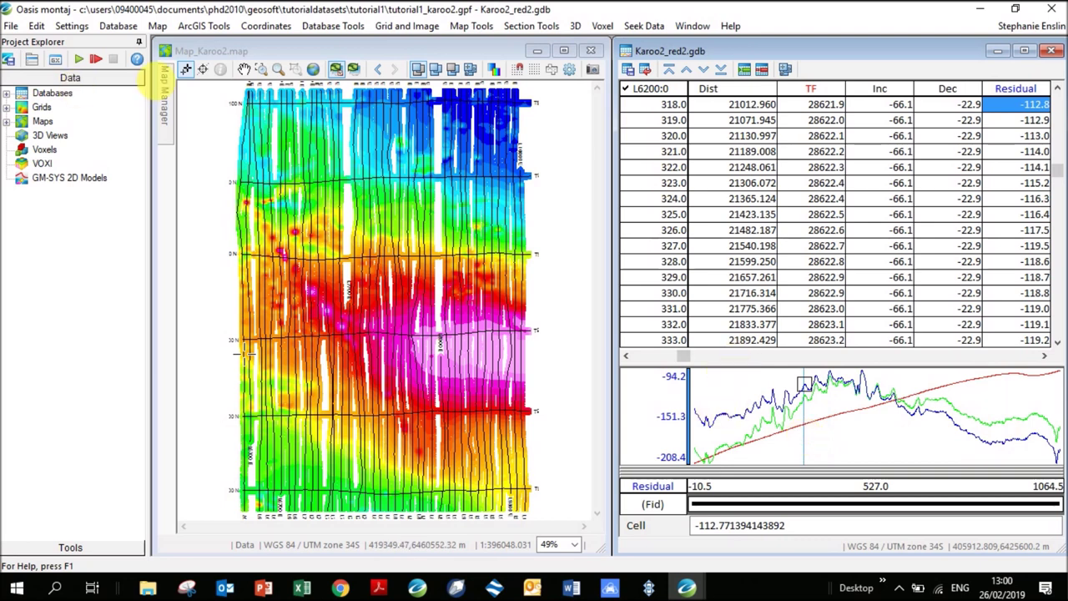
left_click(202, 70)
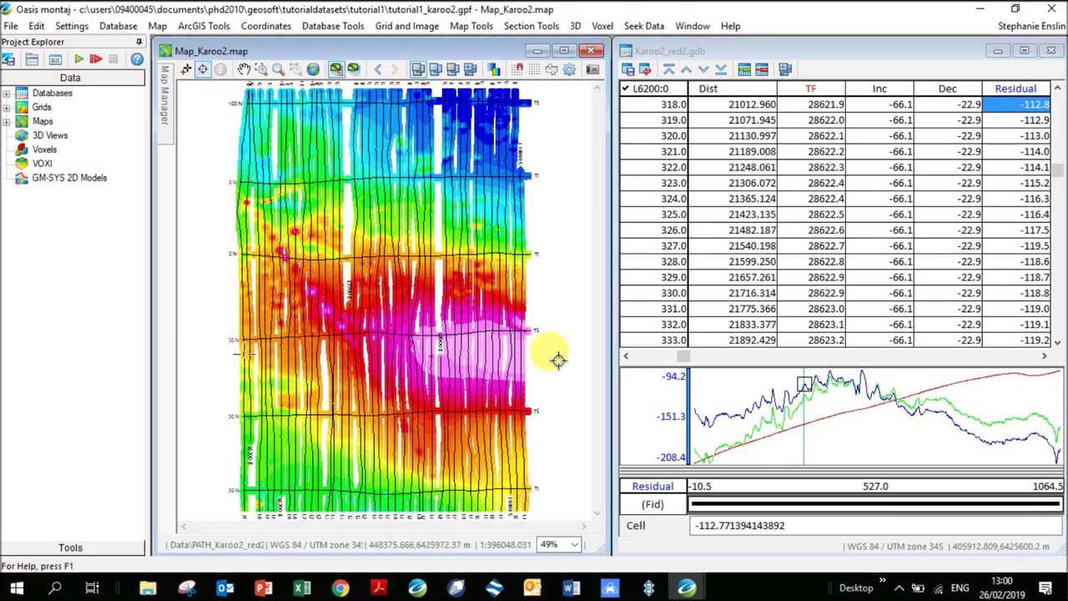
left_click(478, 359)
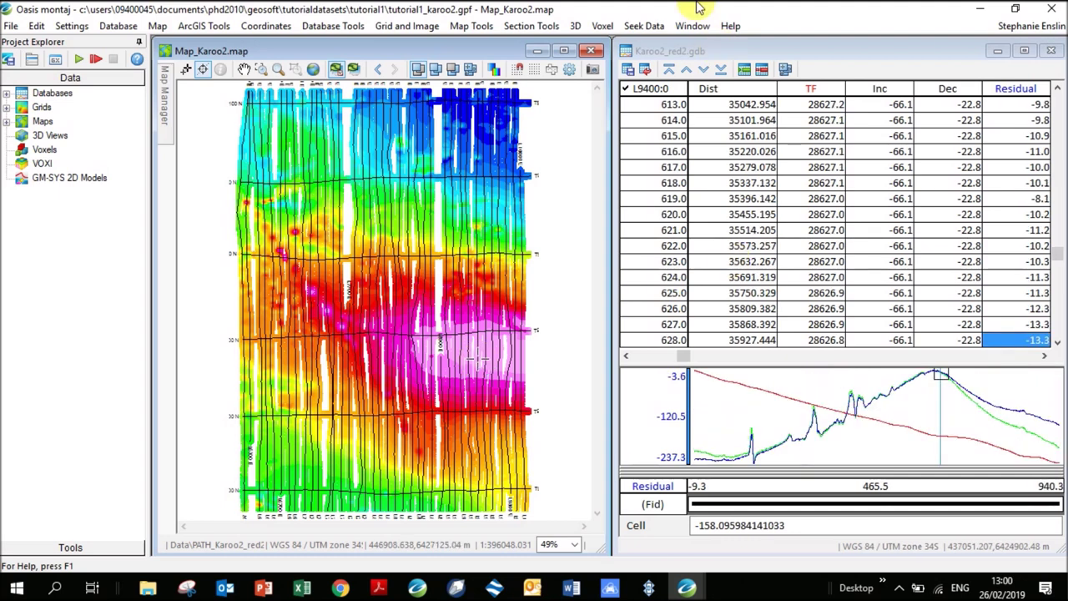
left_click(253, 388)
left_click(644, 93)
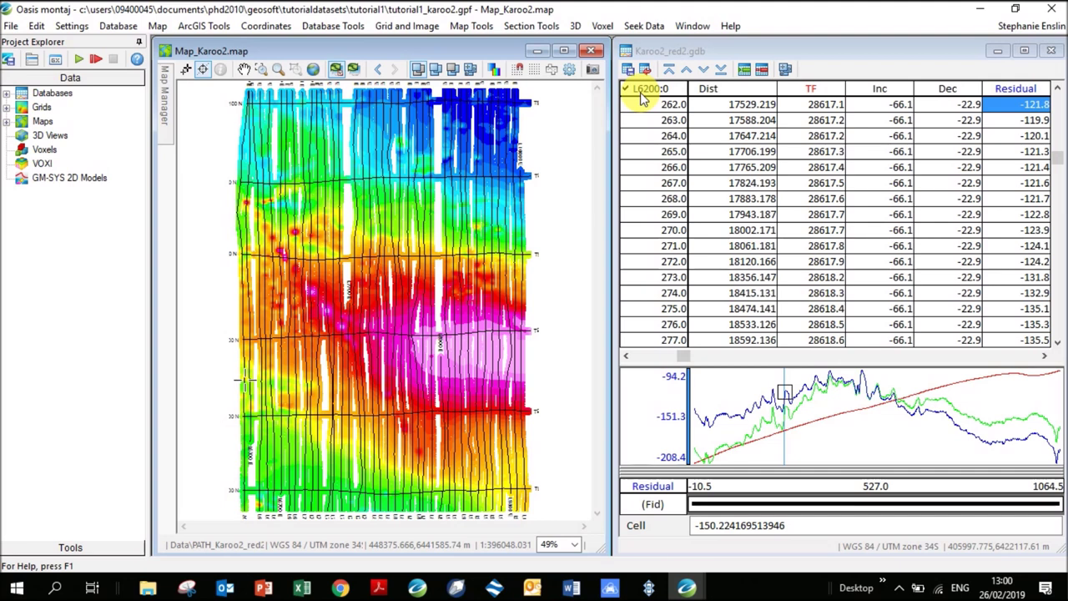
left_click(482, 367)
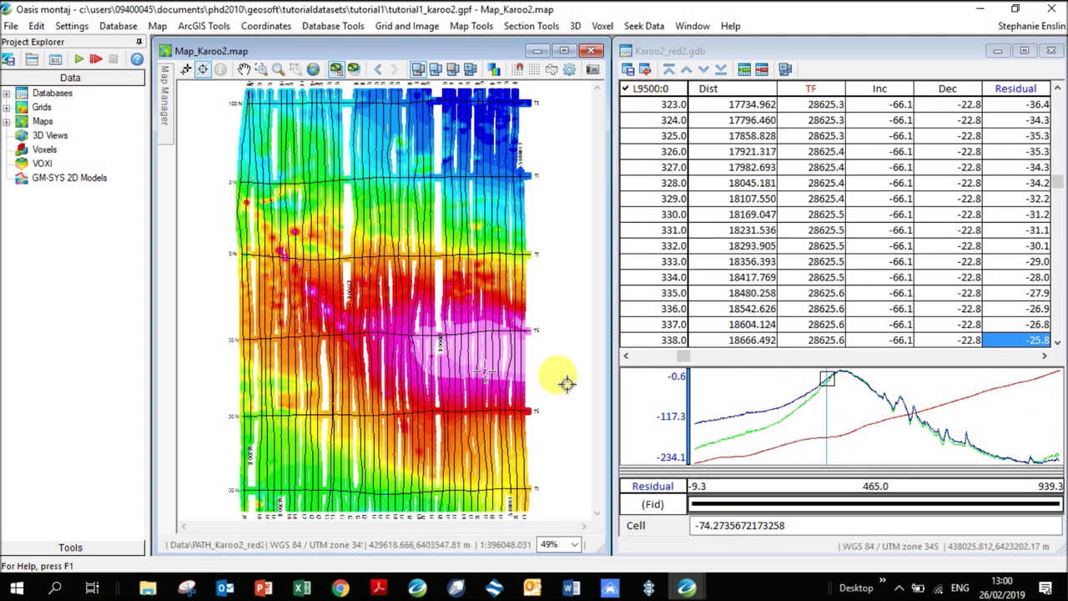
Trace the Residual profile of line L9500:0 from its broad peak to the small spikes, comparing each point with the linked map position
left_click(842, 384)
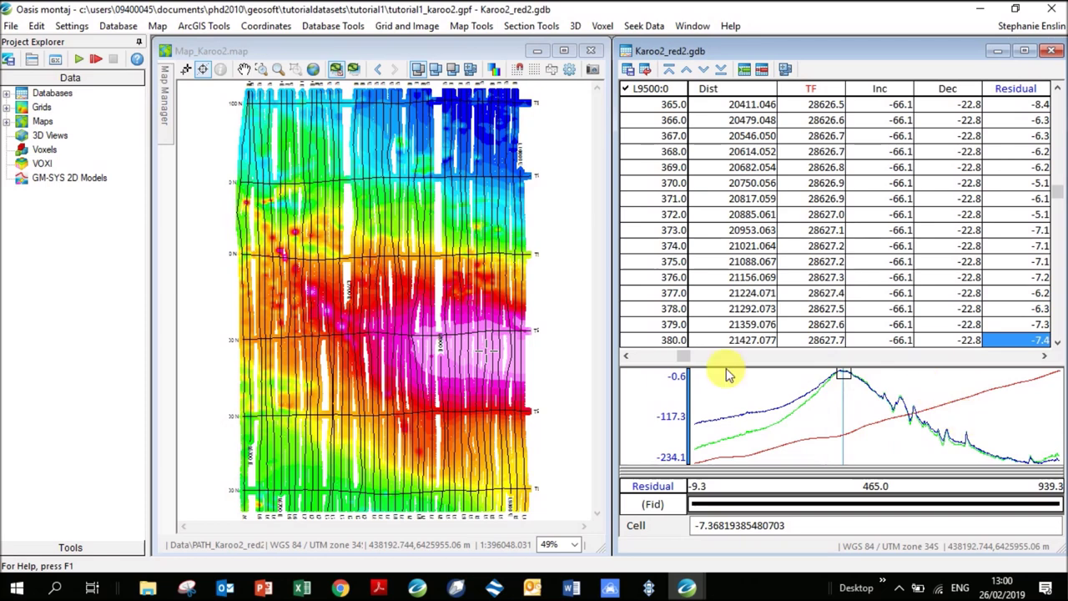
mouse_move(868, 392)
left_mouse_down()
mouse_move(763, 413)
mouse_move(887, 409)
mouse_move(990, 429)
mouse_move(872, 392)
left_mouse_up()
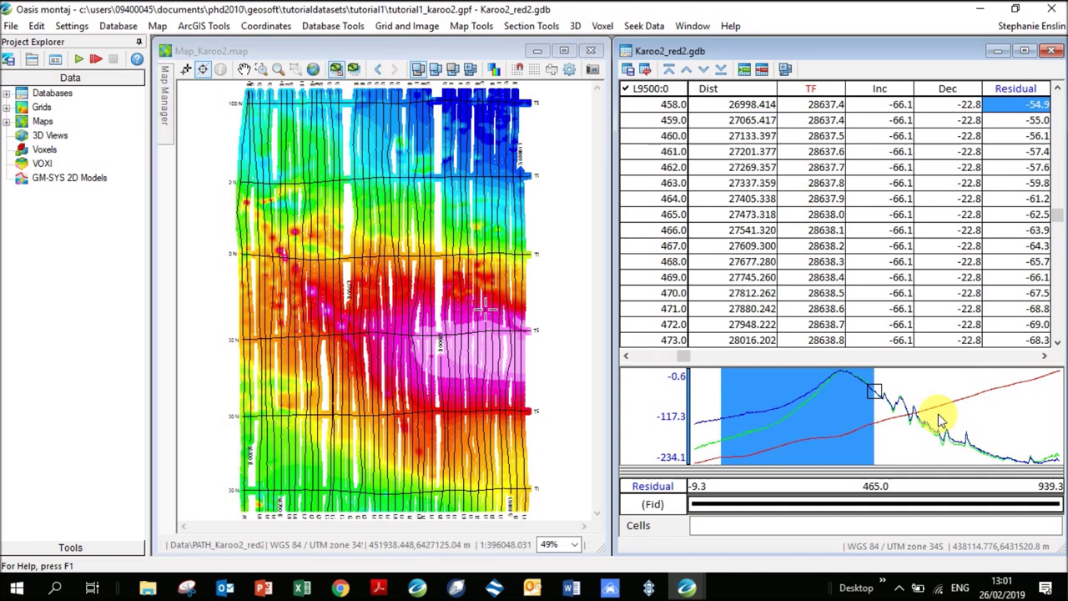
left_click_drag(885, 407, 905, 422)
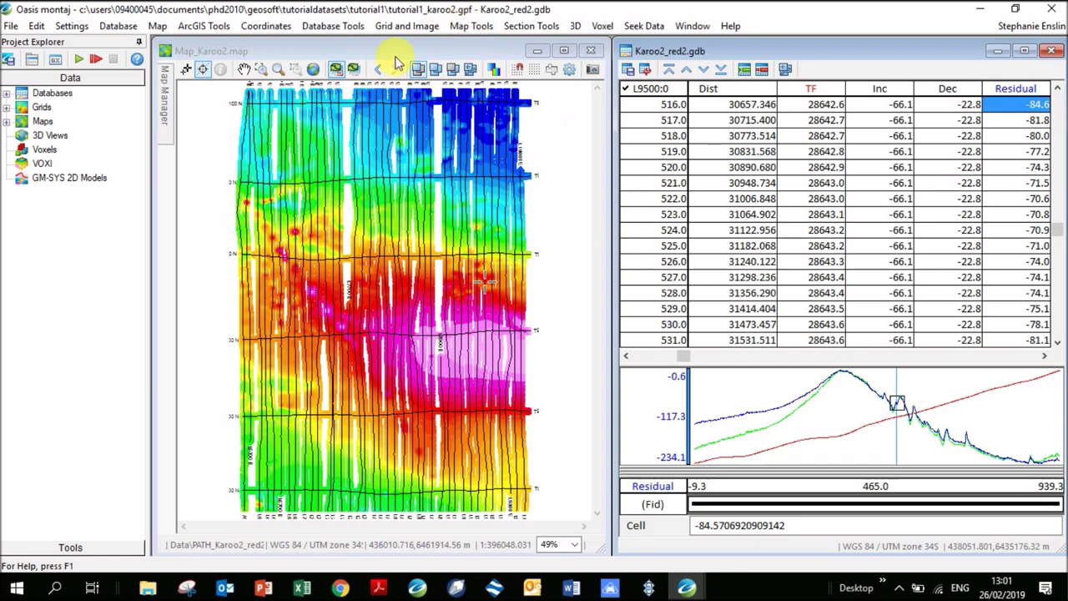
Make Map_Karoo2.map the active map and open the base map layout settings for it
left_click(477, 29)
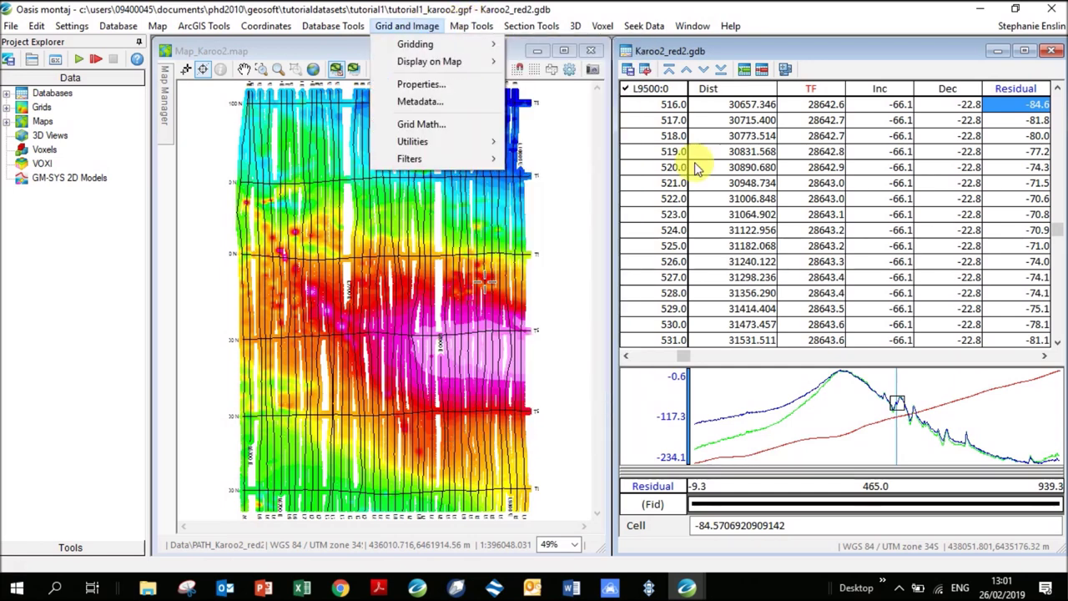
mouse_move(308, 24)
left_click(286, 50)
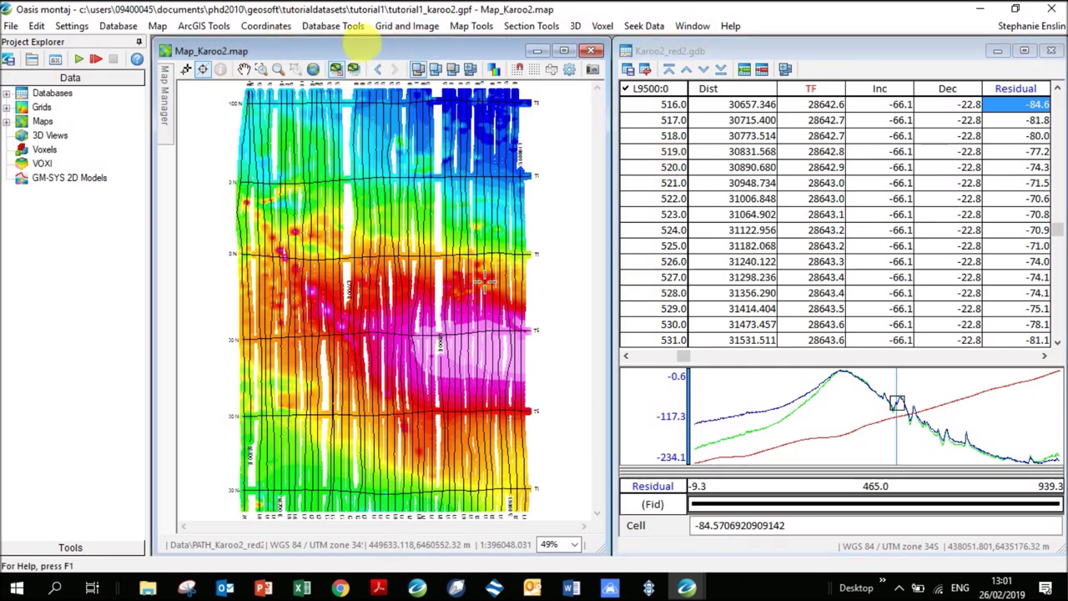
left_click(471, 26)
mouse_move(604, 65)
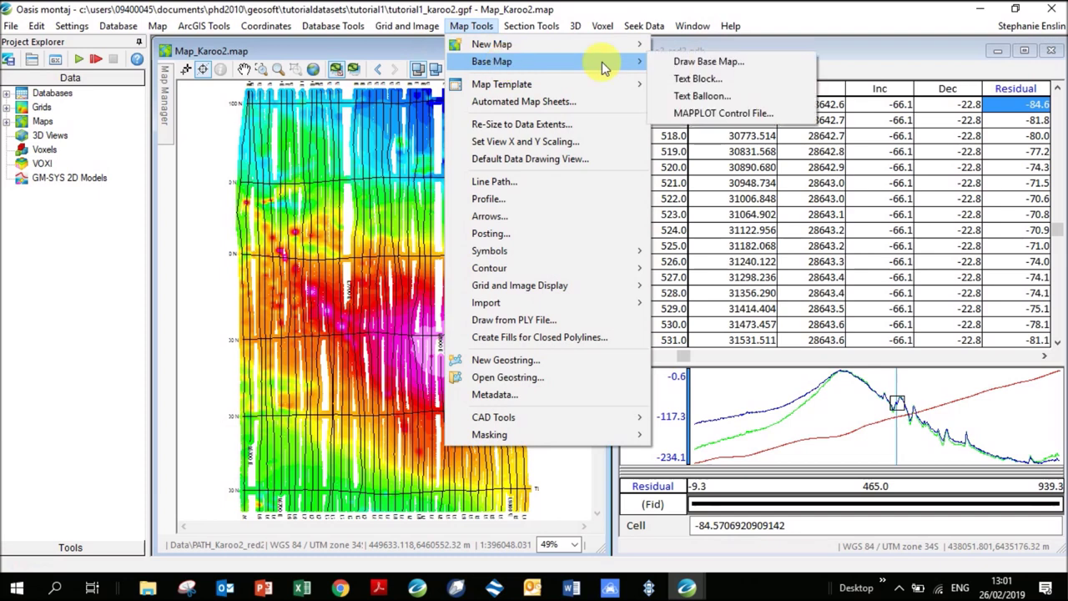
left_click(722, 63)
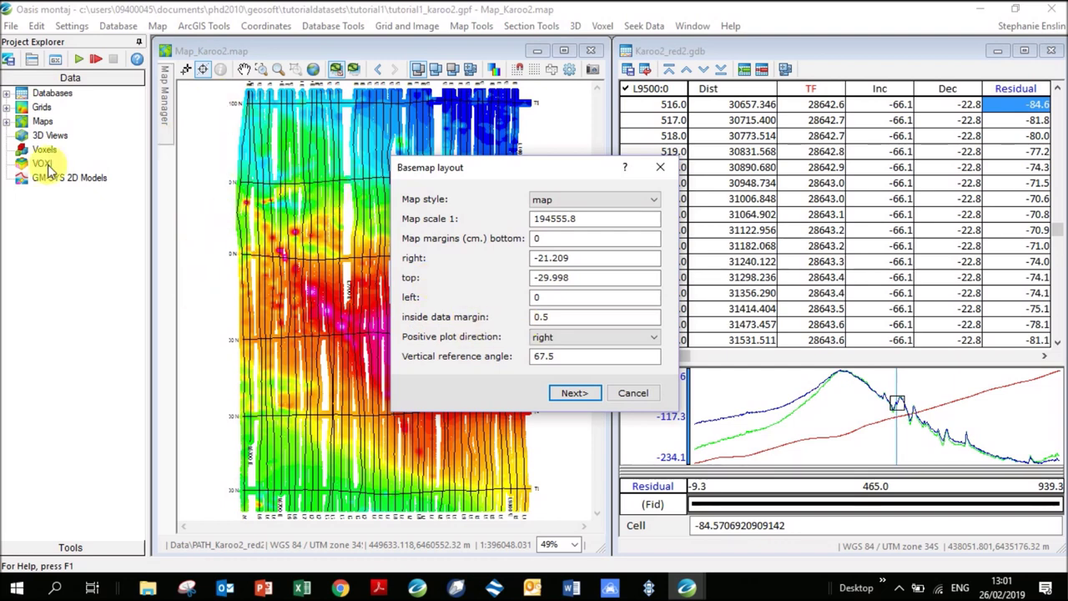
Set the base map layout's inside data margin to 2 and proceed to the map style settings
left_click(601, 317)
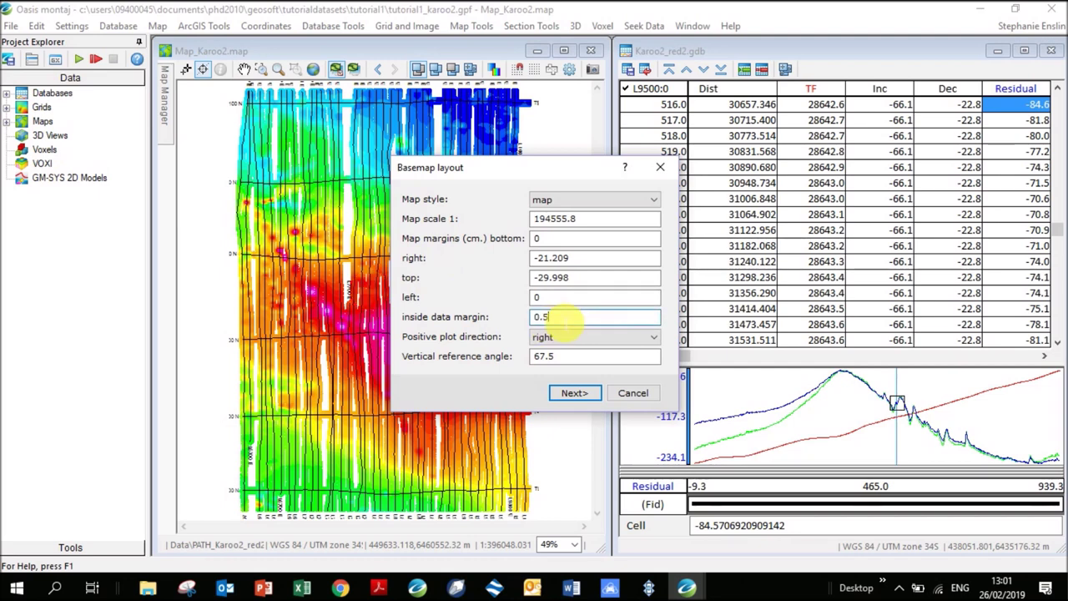
left_click_drag(564, 321, 534, 331)
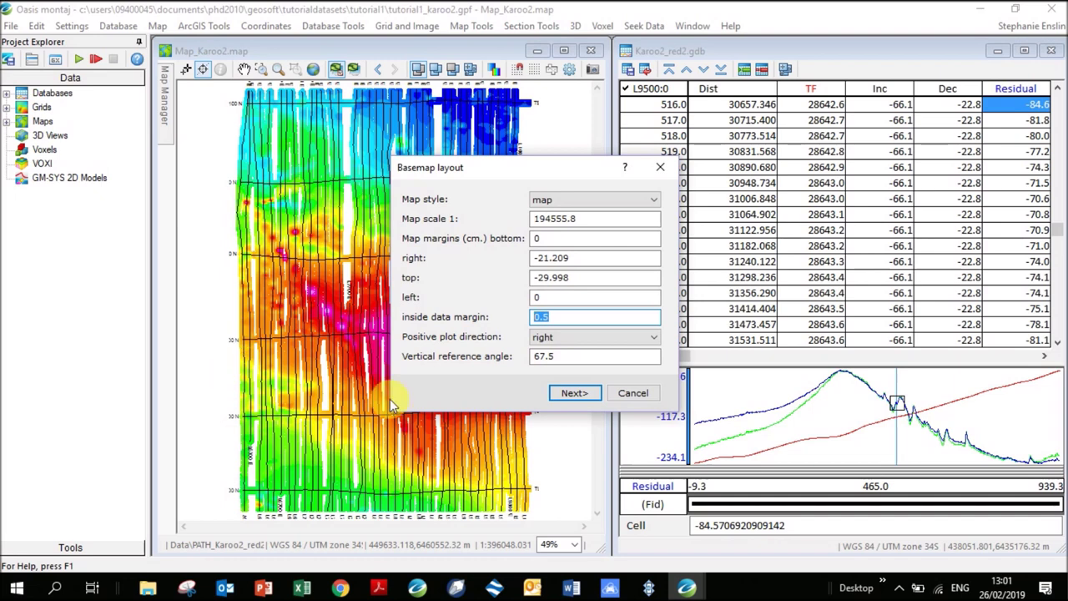
type("2")
left_click(574, 393)
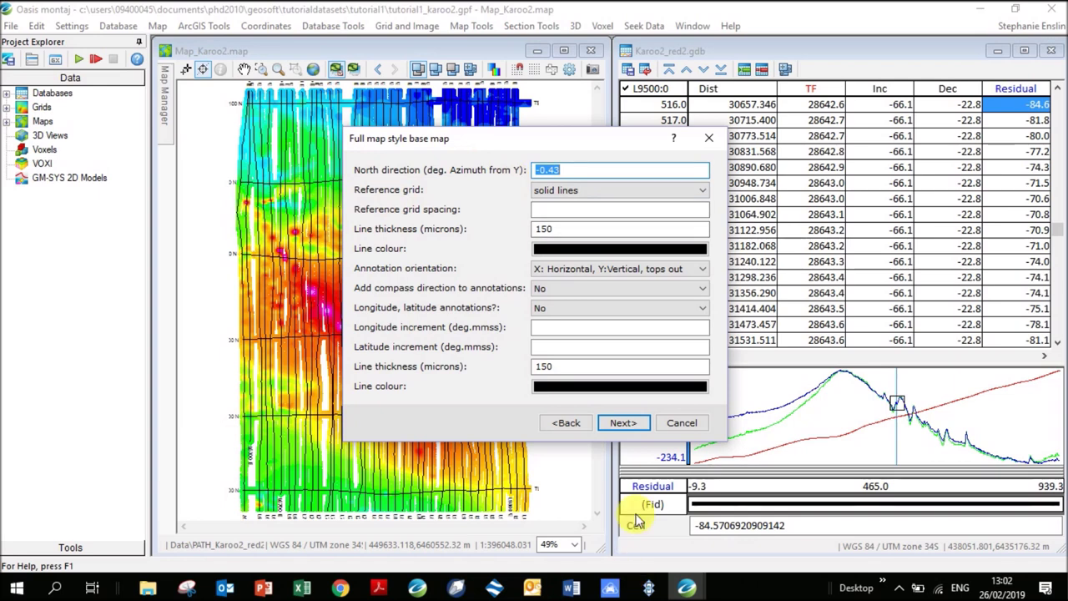
Draw the base map with solid reference grid lines, no longitude and latitude annotations, and an empty title block
left_click(615, 211)
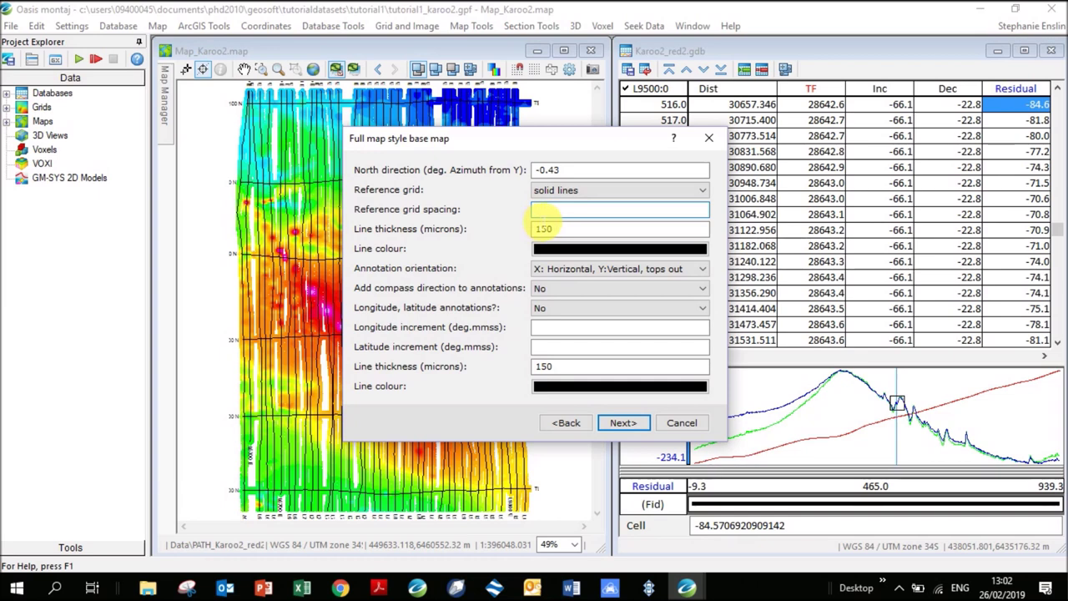
left_click(559, 308)
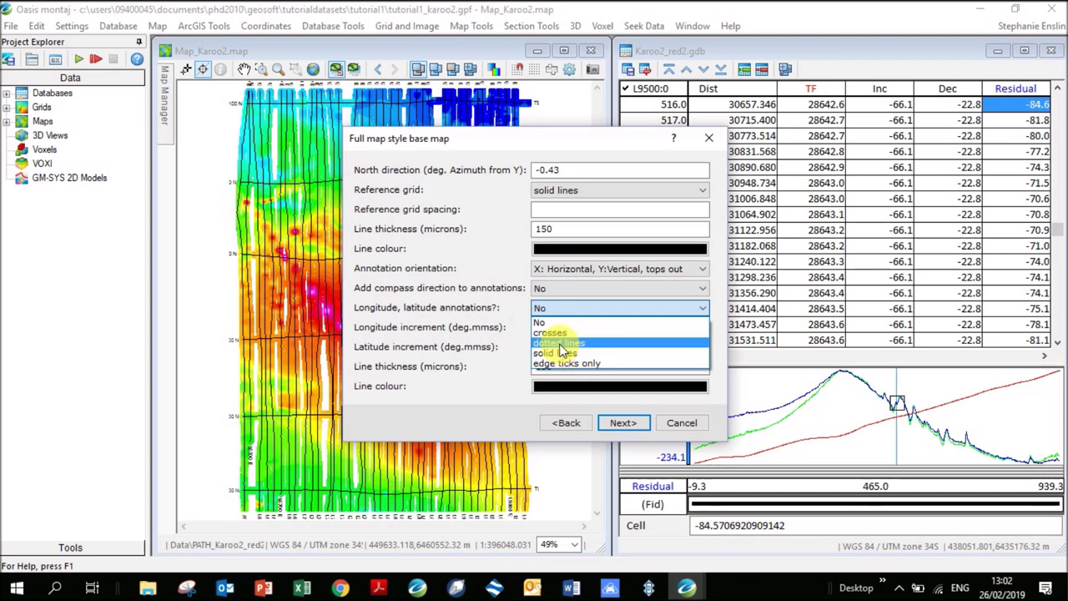
left_click(544, 322)
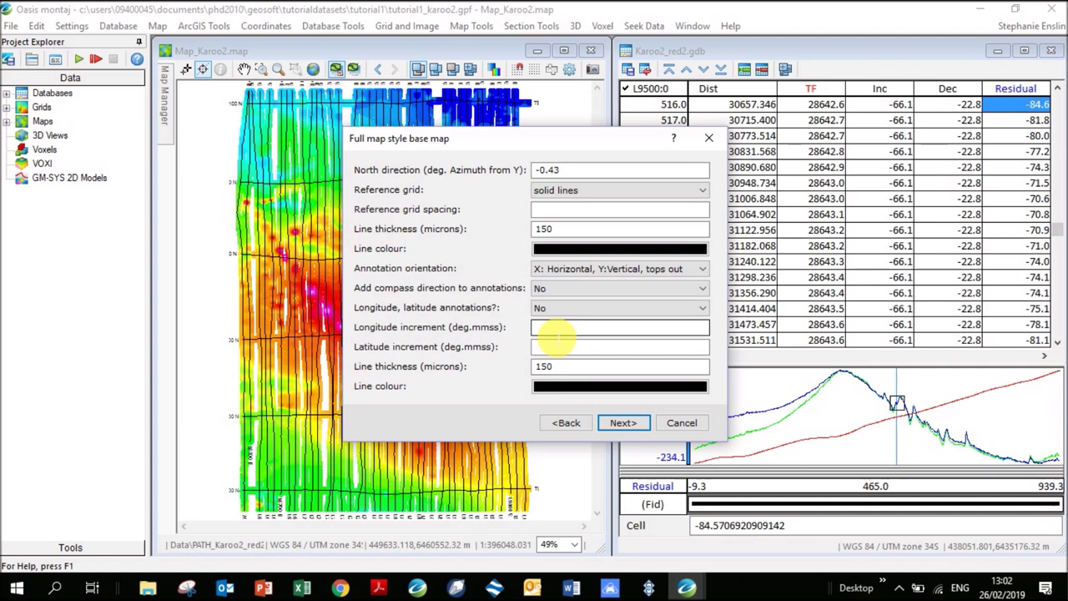
left_click(566, 217)
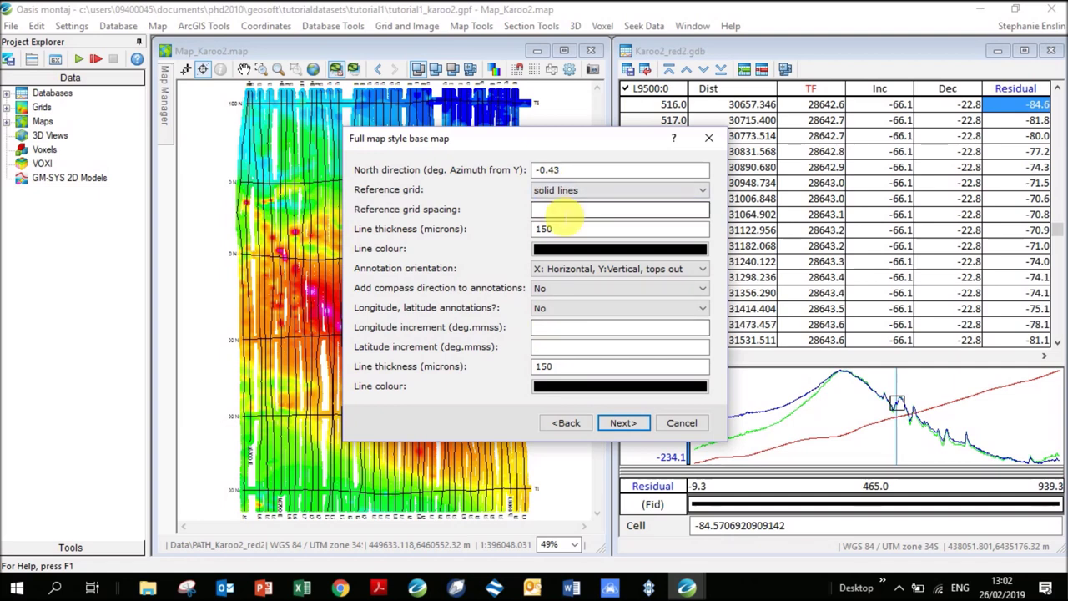
left_click(624, 424)
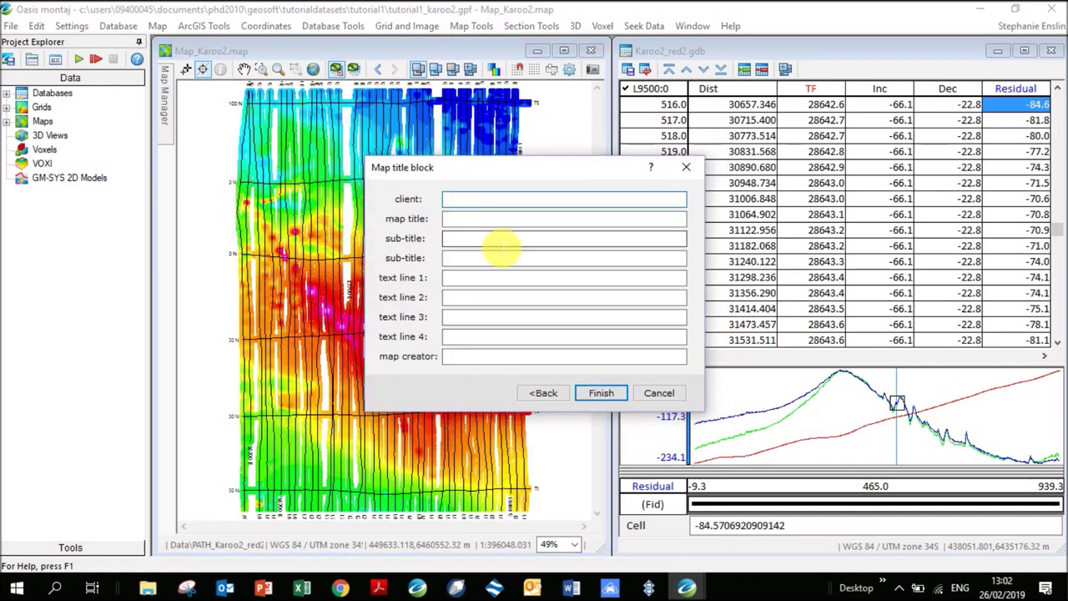
left_click(600, 392)
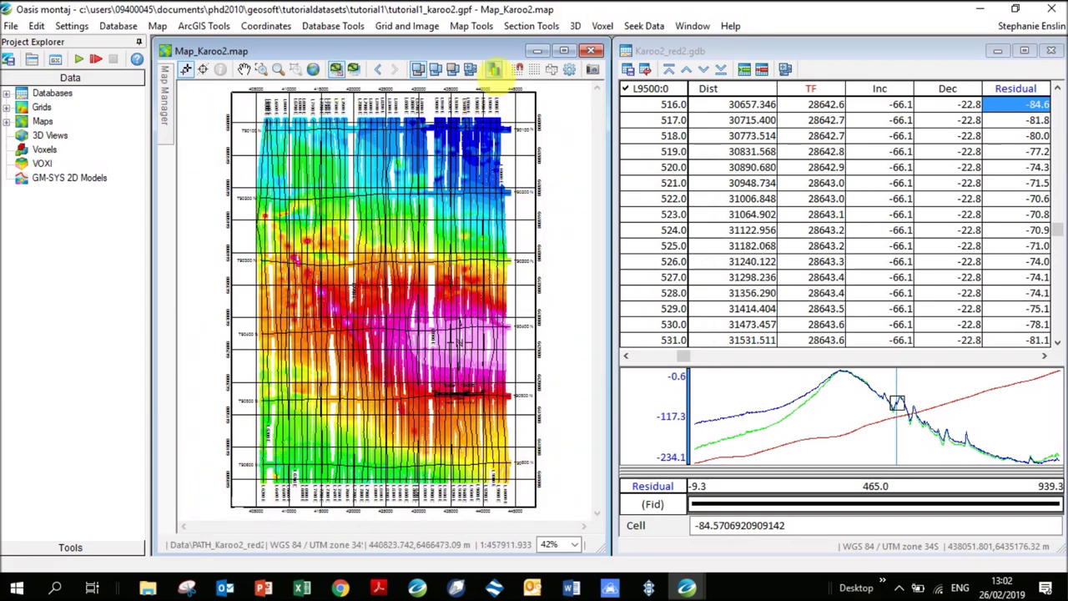
Examine the new base map's grid lines, coordinate labels and surround up close and in full
left_click(377, 100)
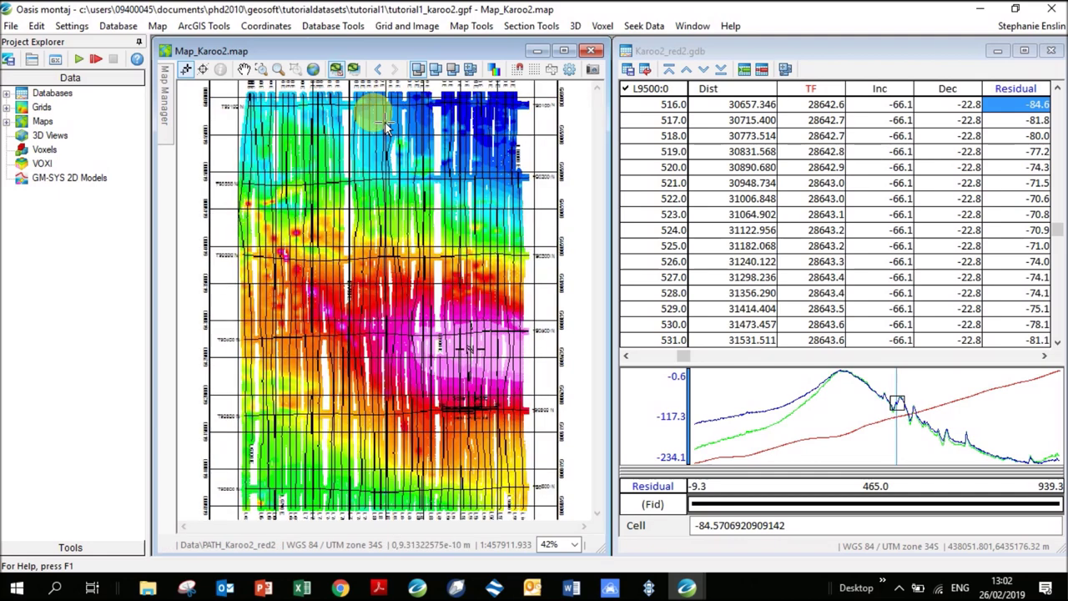
left_click(385, 121)
left_click(602, 222)
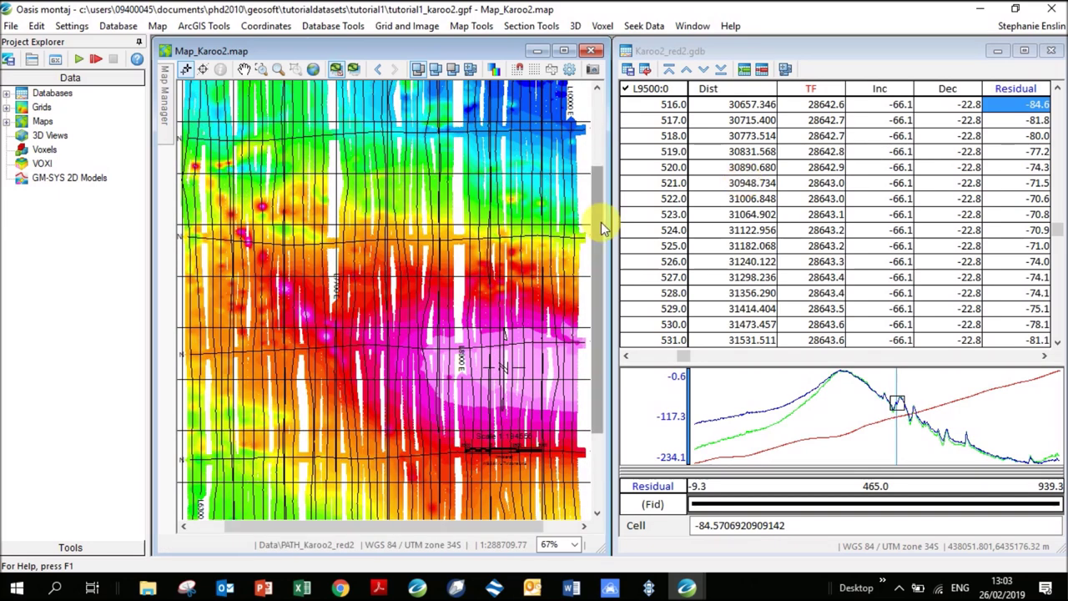
left_click(440, 149)
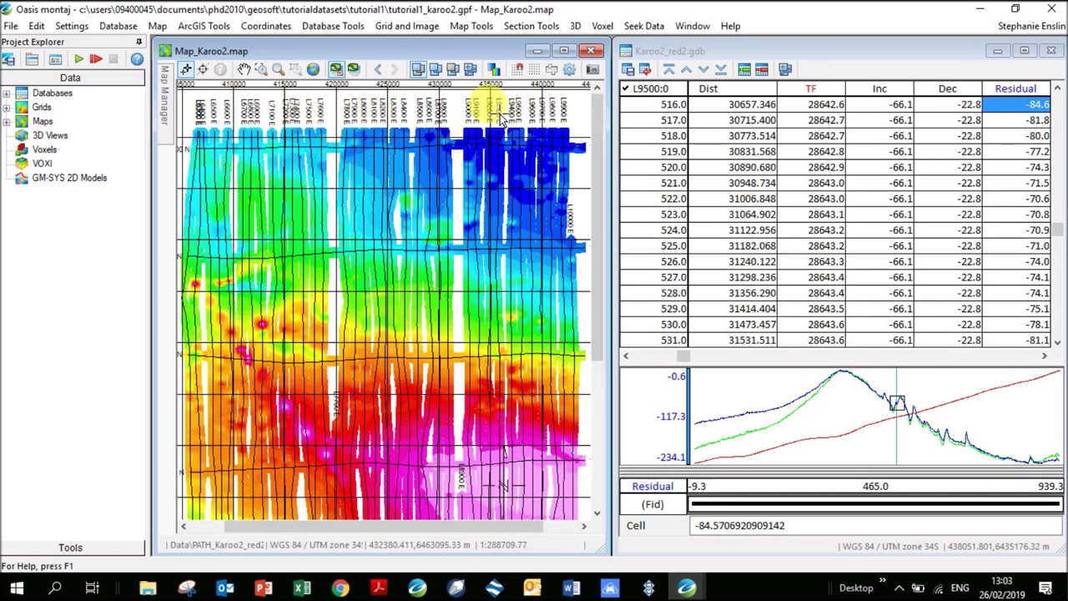
left_click(244, 70)
left_click_drag(269, 293, 370, 292)
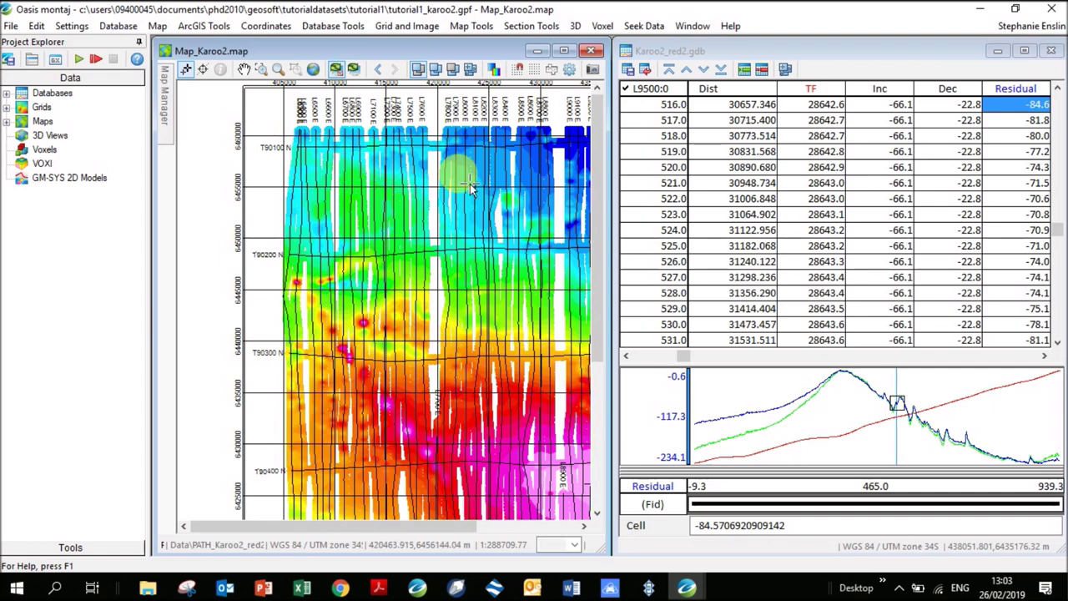
left_click_drag(501, 171, 310, 203)
scroll(426, 188, "down", 3)
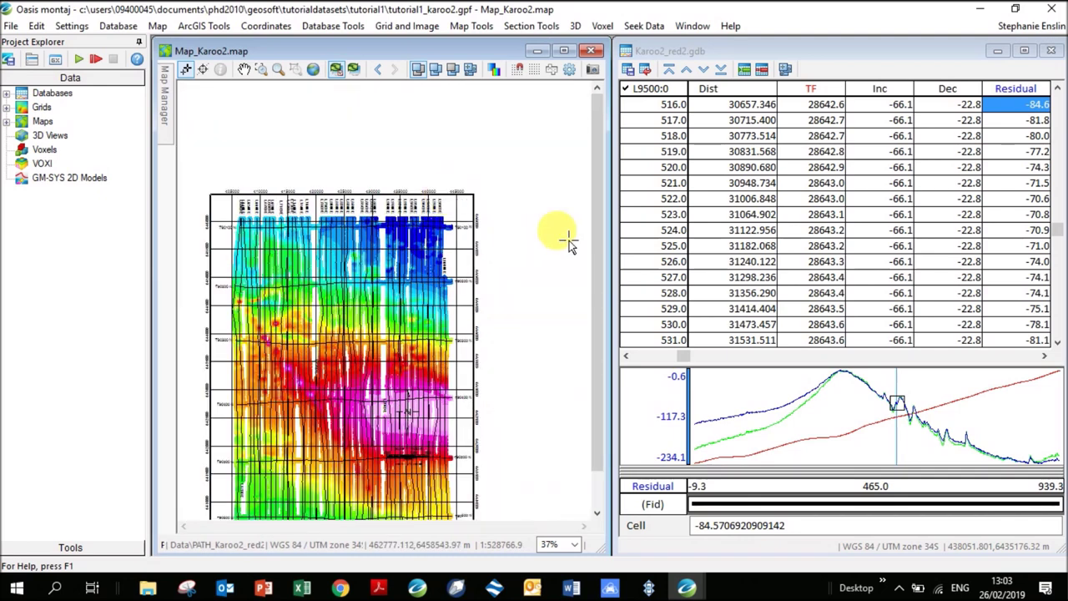
left_click_drag(495, 254, 503, 173)
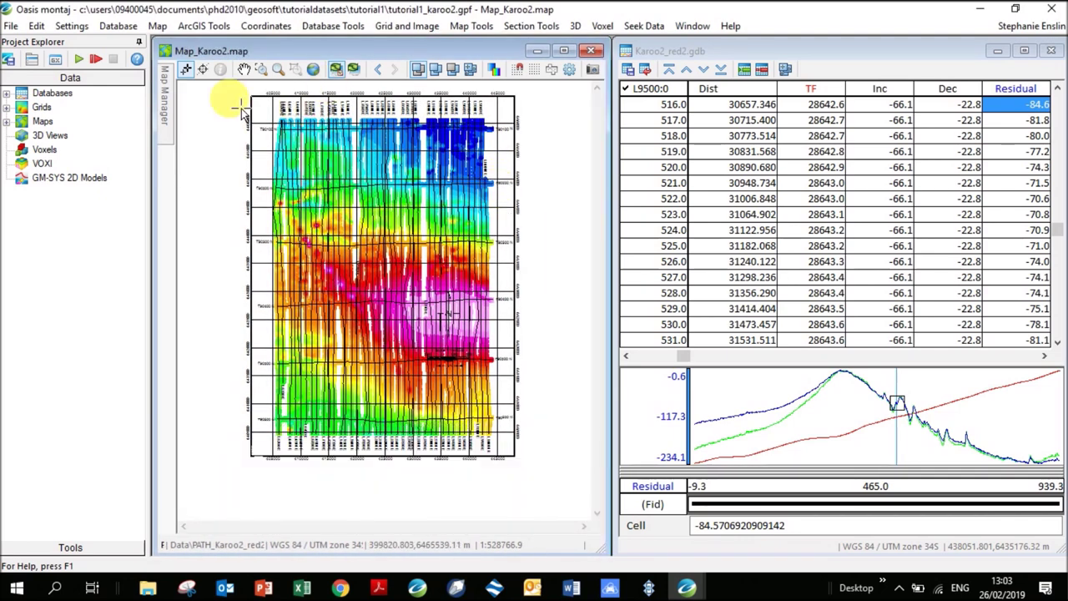
Pin the Map Manager open, select the Coordinates layer and fit the whole map in the view
left_click(171, 121)
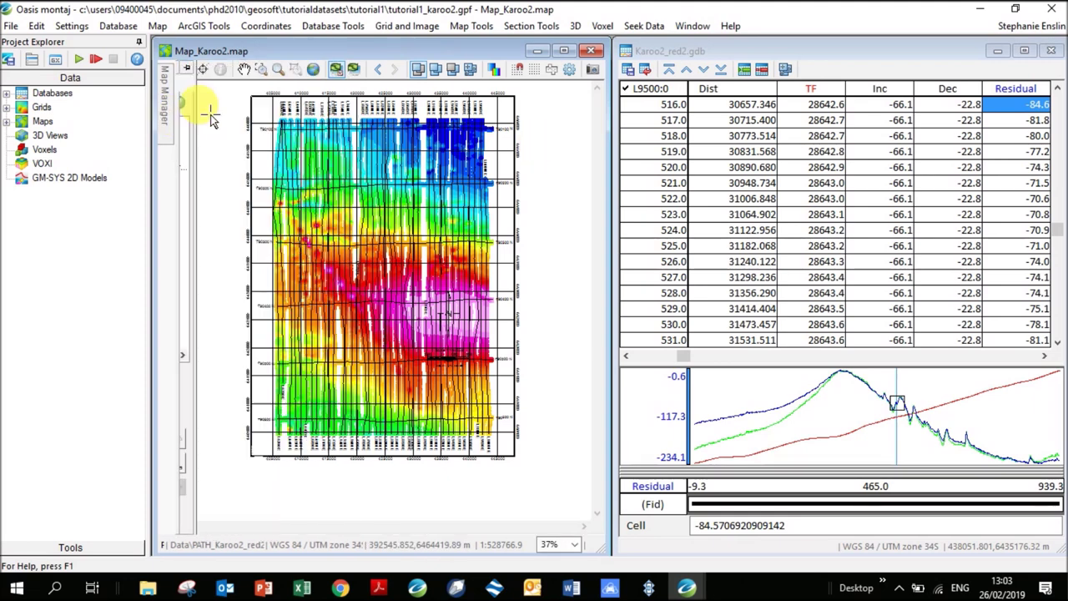
left_click(167, 116)
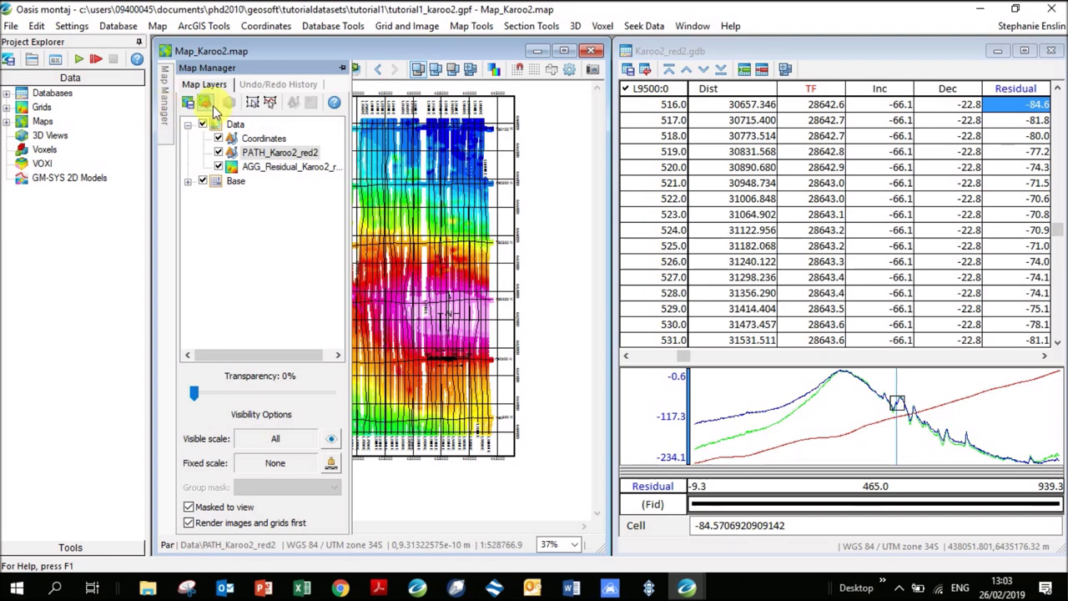
left_click(342, 69)
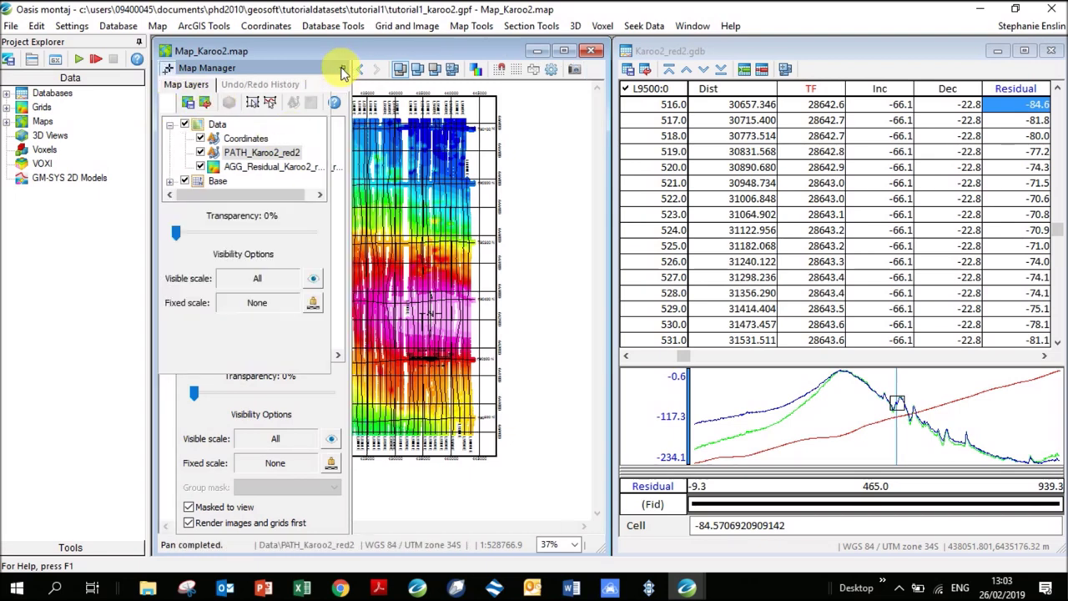
left_click(239, 139)
left_click_drag(482, 525, 500, 525)
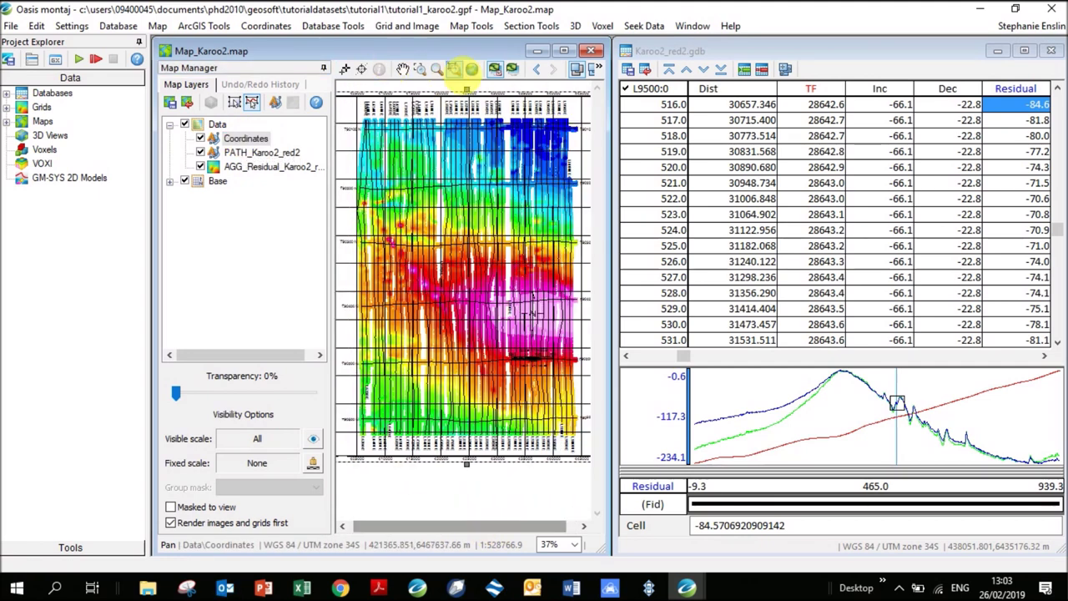
left_click(453, 70)
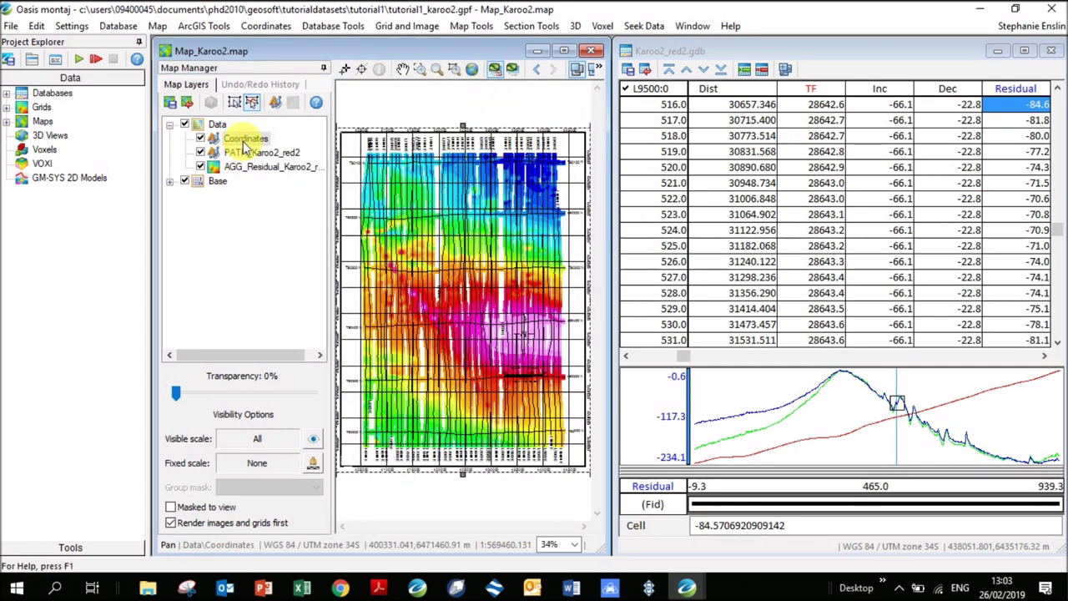
Edit the Coordinates vector group, select all its elements and set their text size to 3.5 mm
right_click(531, 137)
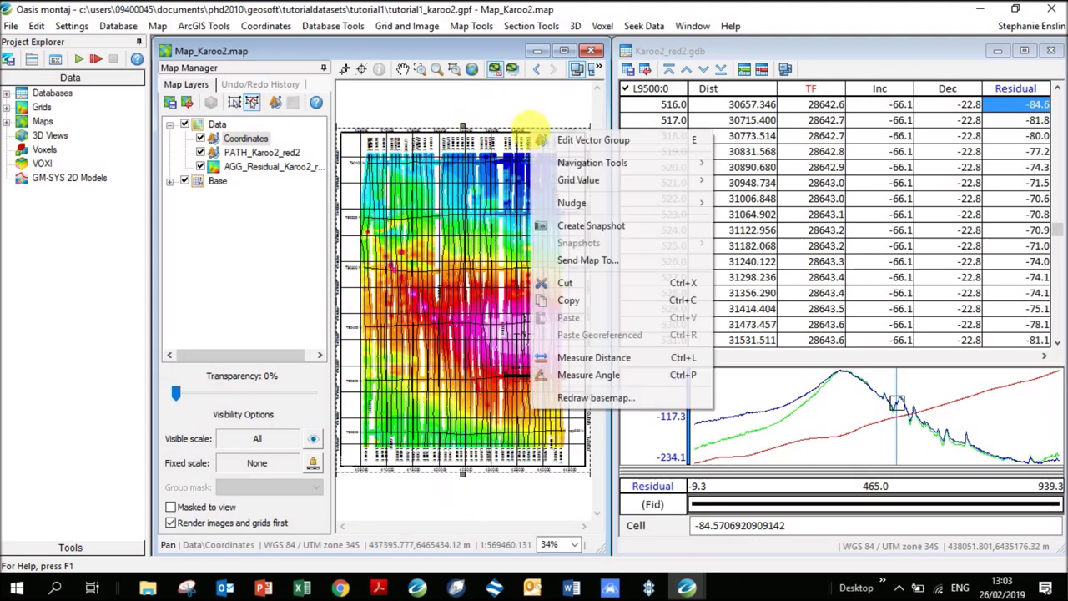
left_click(578, 146)
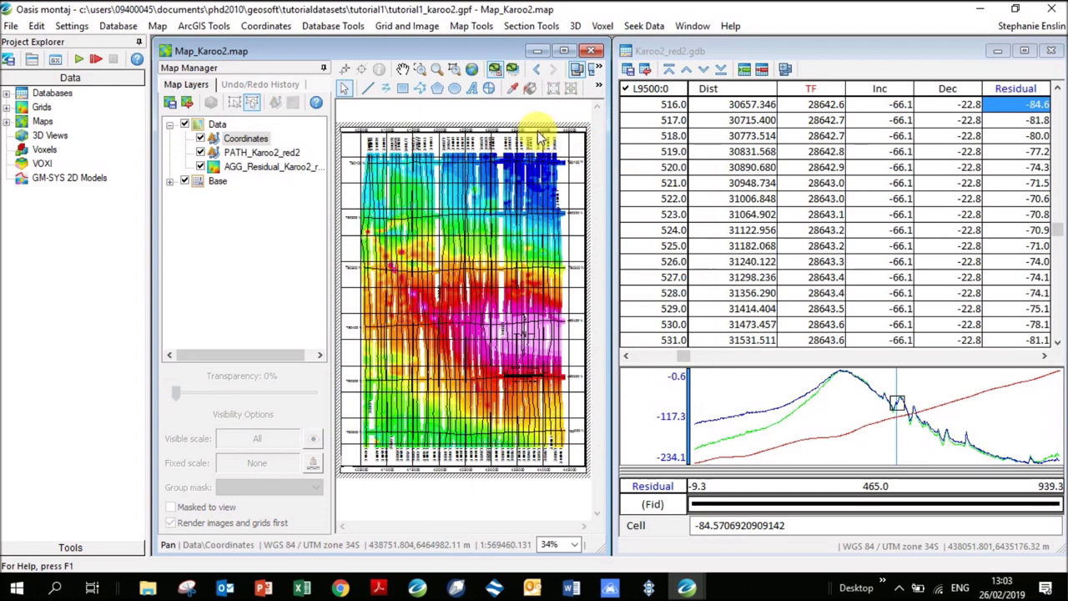
right_click(540, 140)
left_click(580, 160)
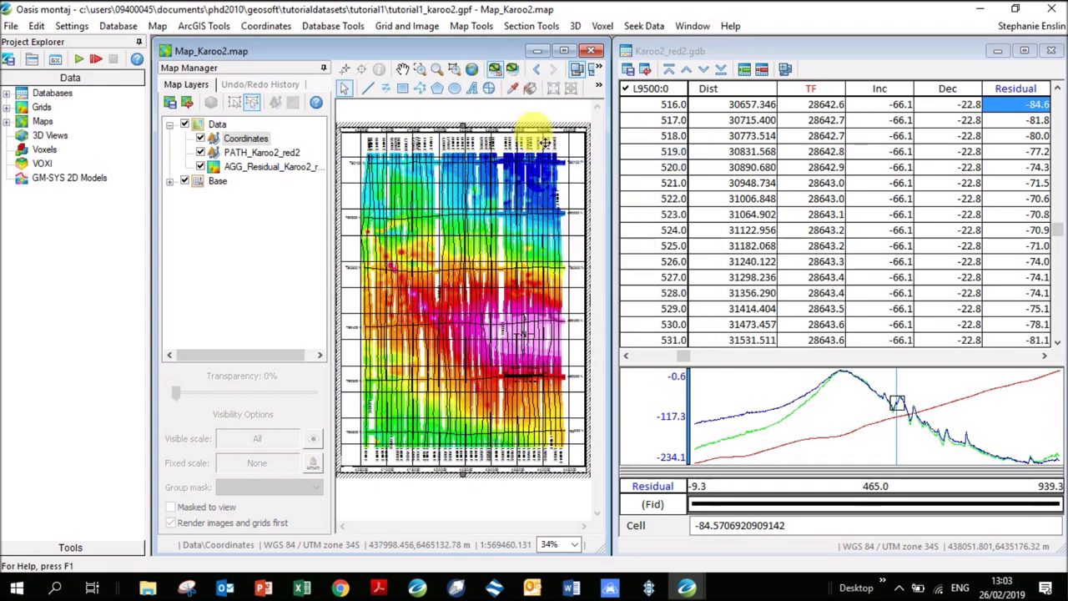
right_click(545, 144)
left_click(585, 179)
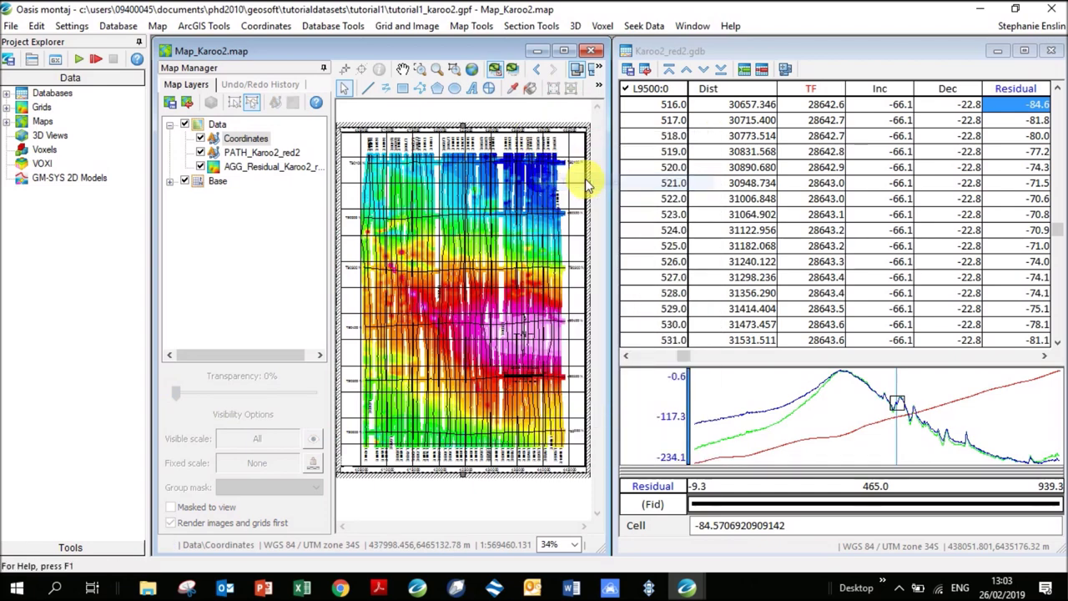
double_click(386, 241)
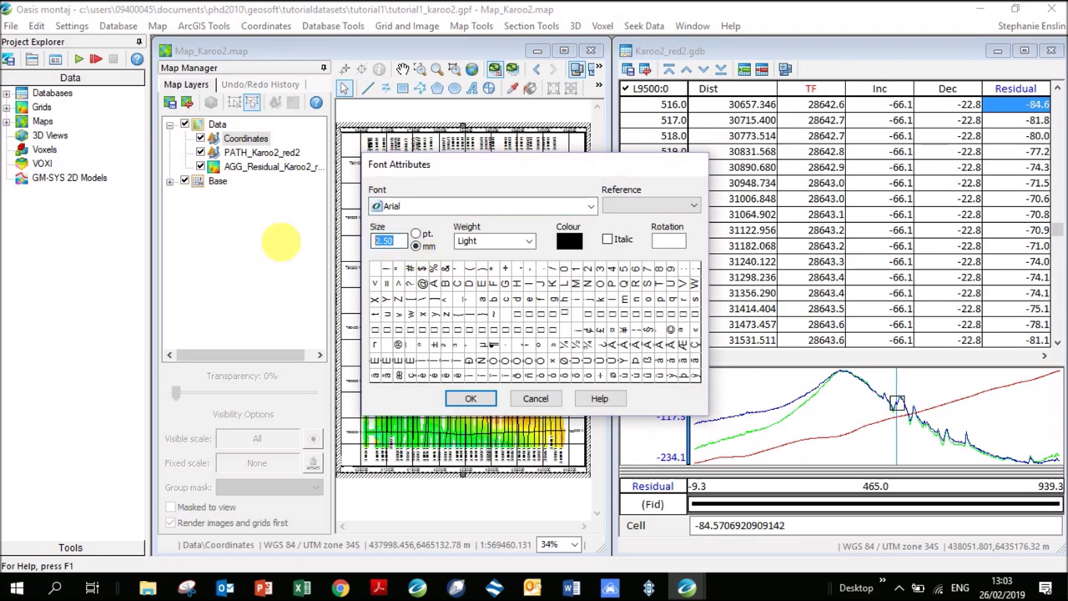
type("3.5")
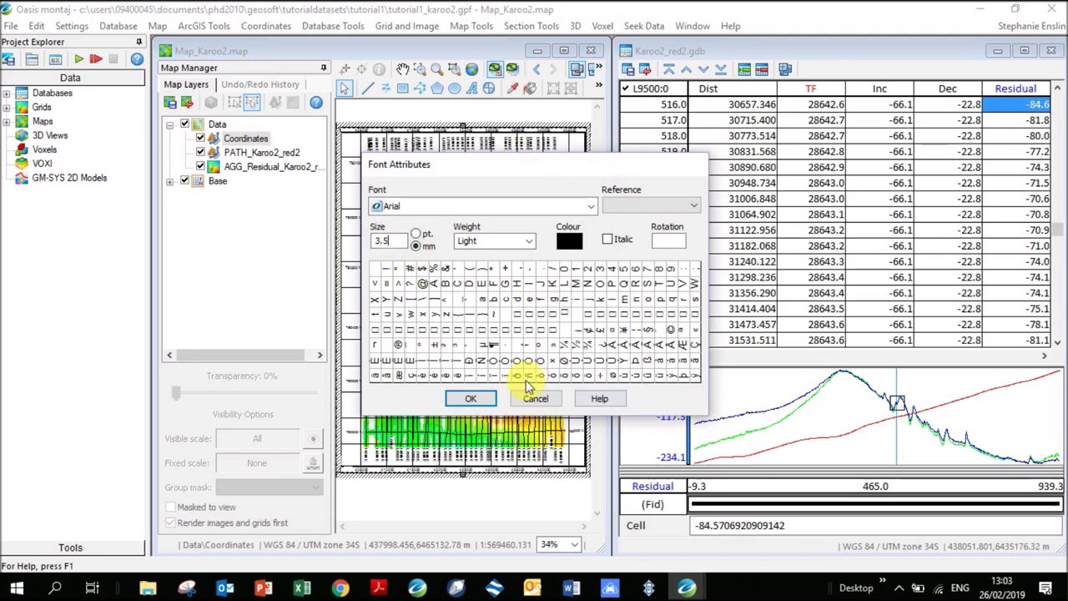
left_click(472, 399)
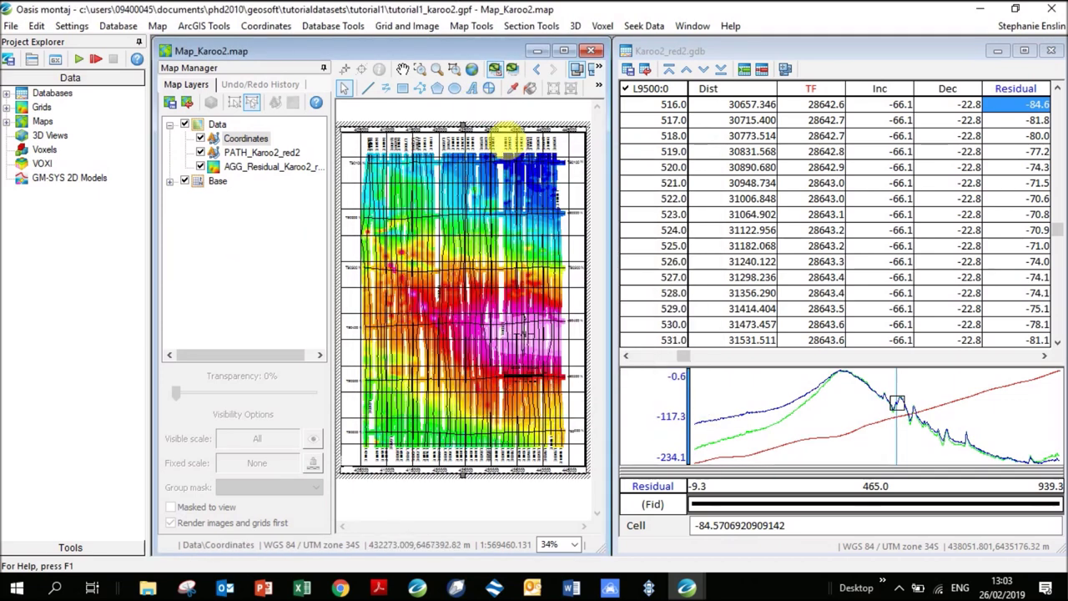
Enlarge the coordinate labels' text further, then widen the map window and fit the whole map in it
right_click(522, 129)
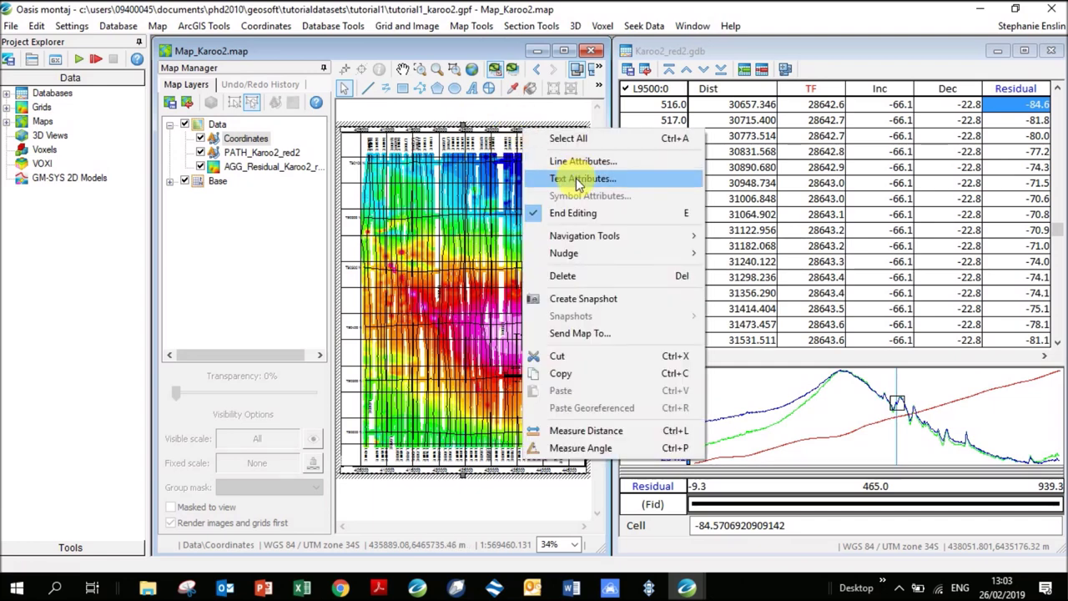
left_click(643, 177)
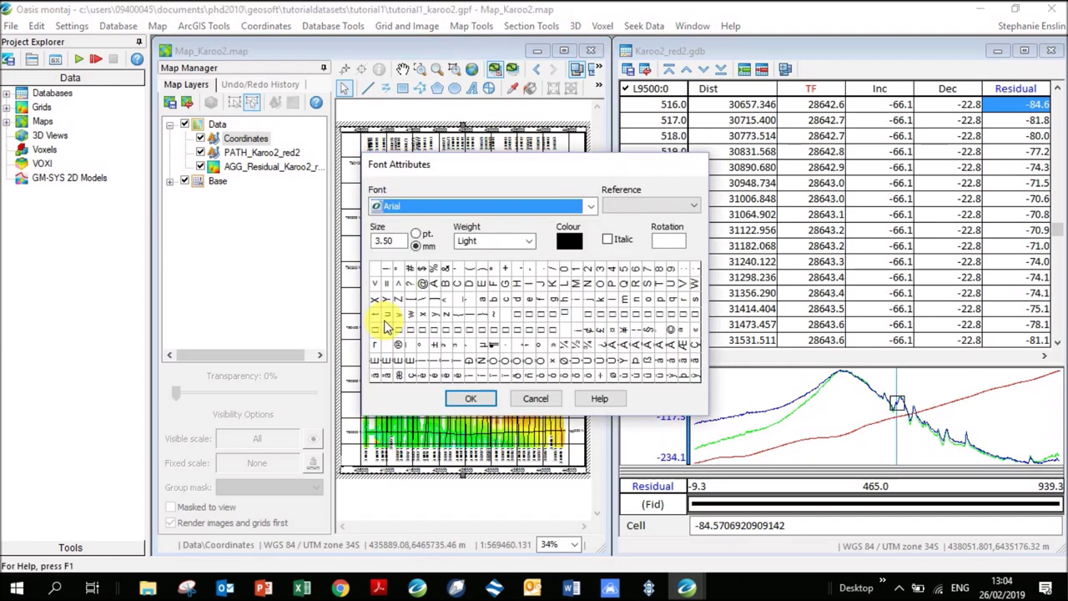
left_click(485, 400)
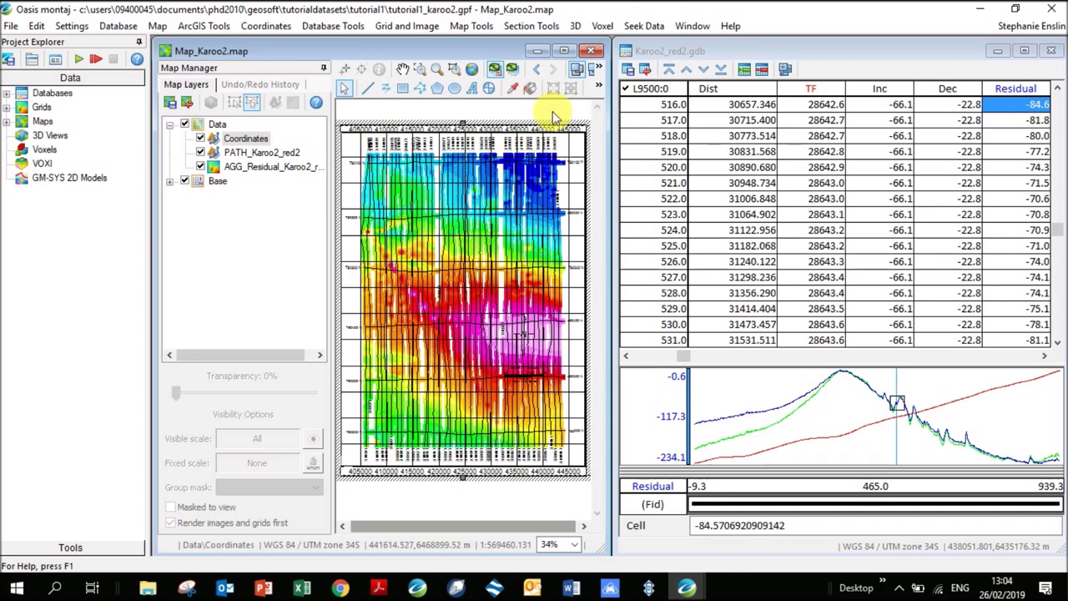
left_click_drag(631, 211, 659, 214)
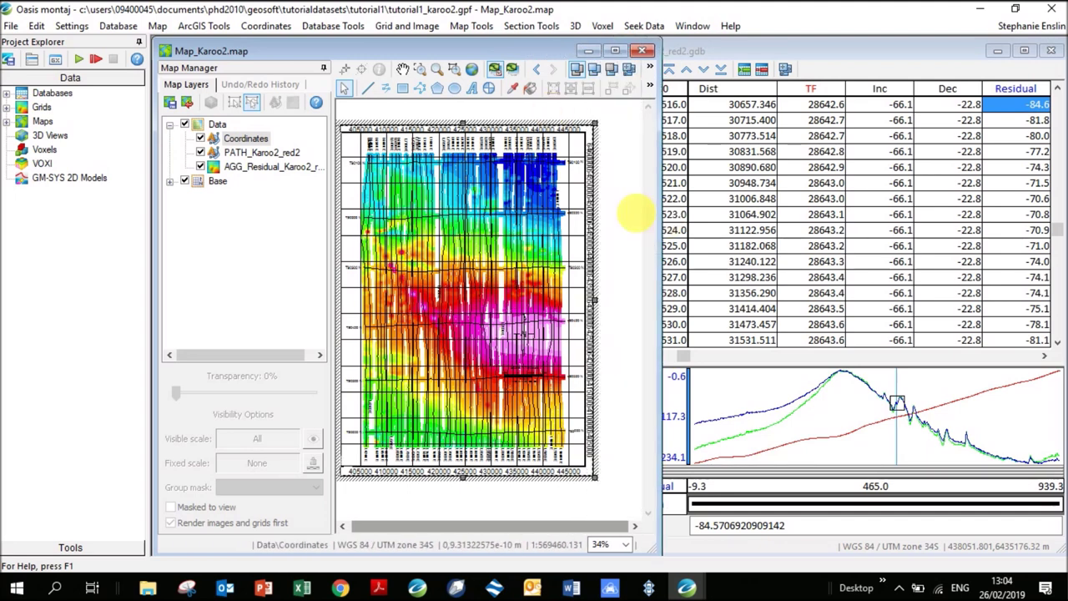
left_click(454, 70)
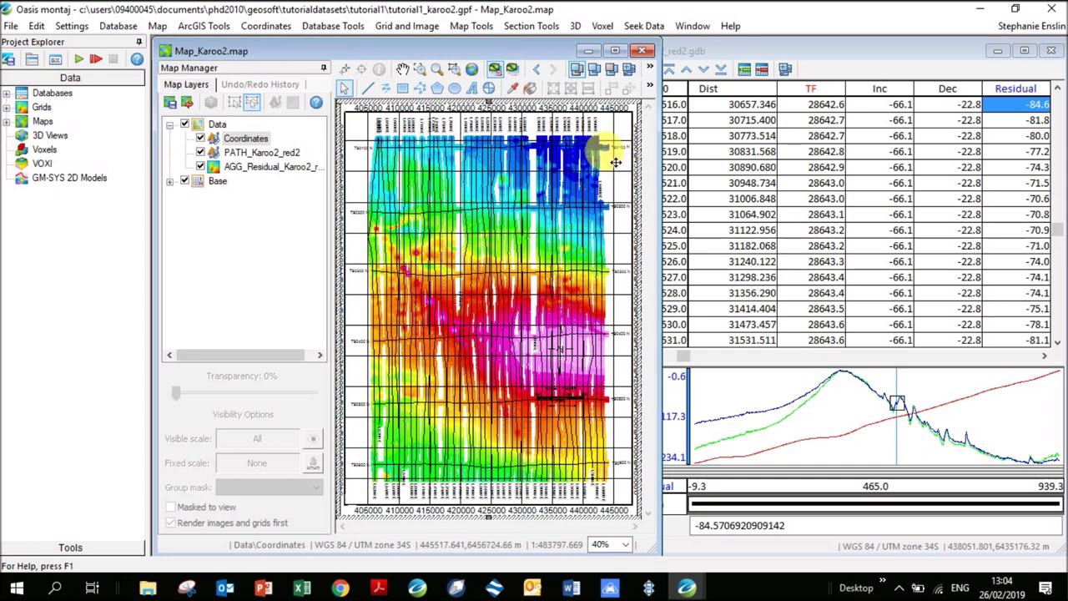
Redraw the base map with a solid-line reference grid spaced at 10000
left_click(464, 29)
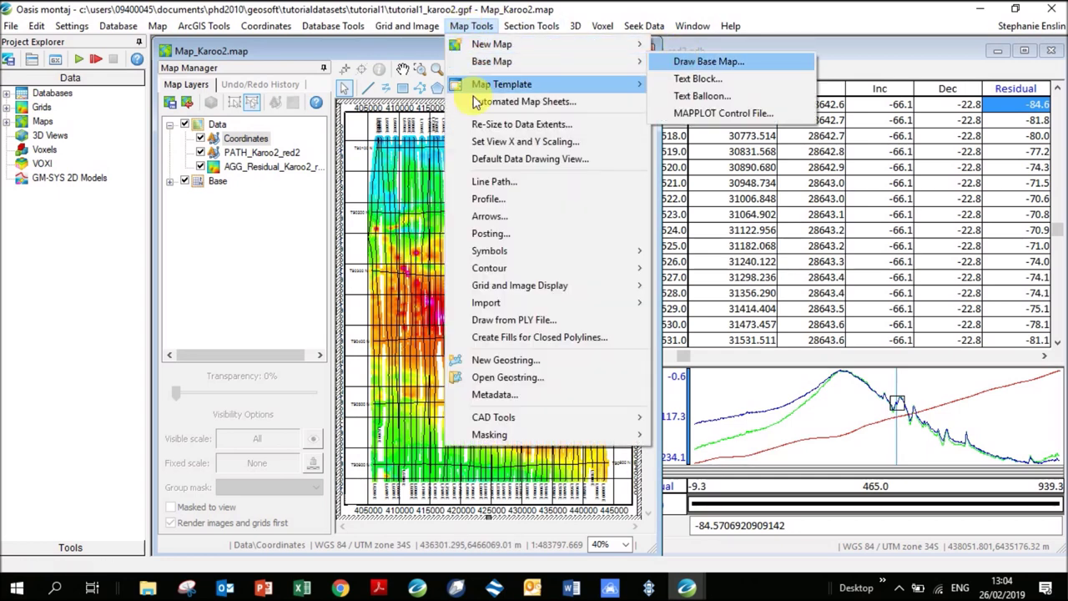
left_click(395, 122)
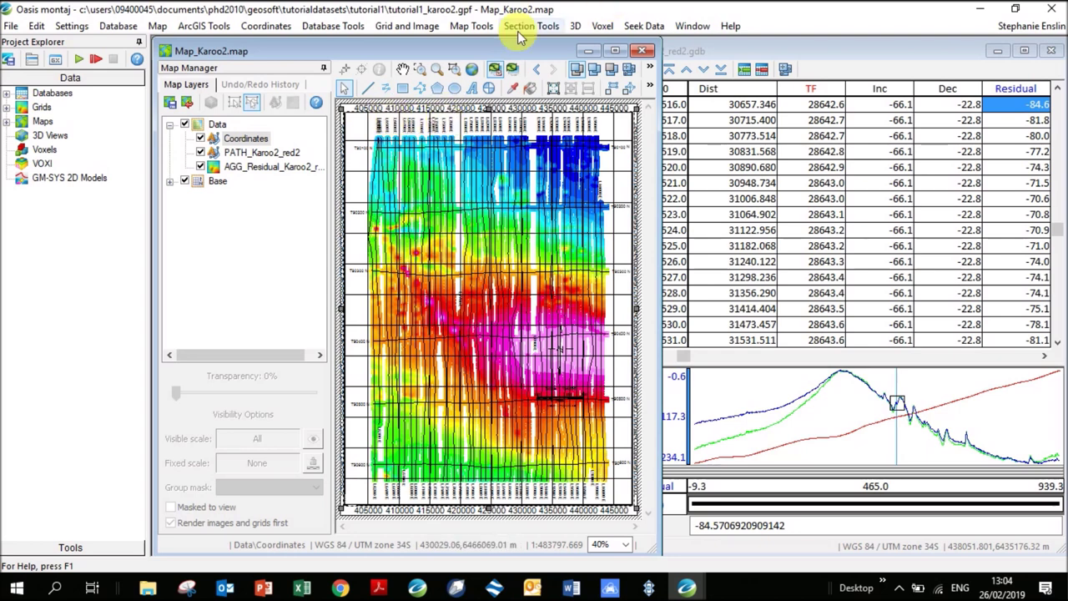
left_click(472, 26)
mouse_move(613, 63)
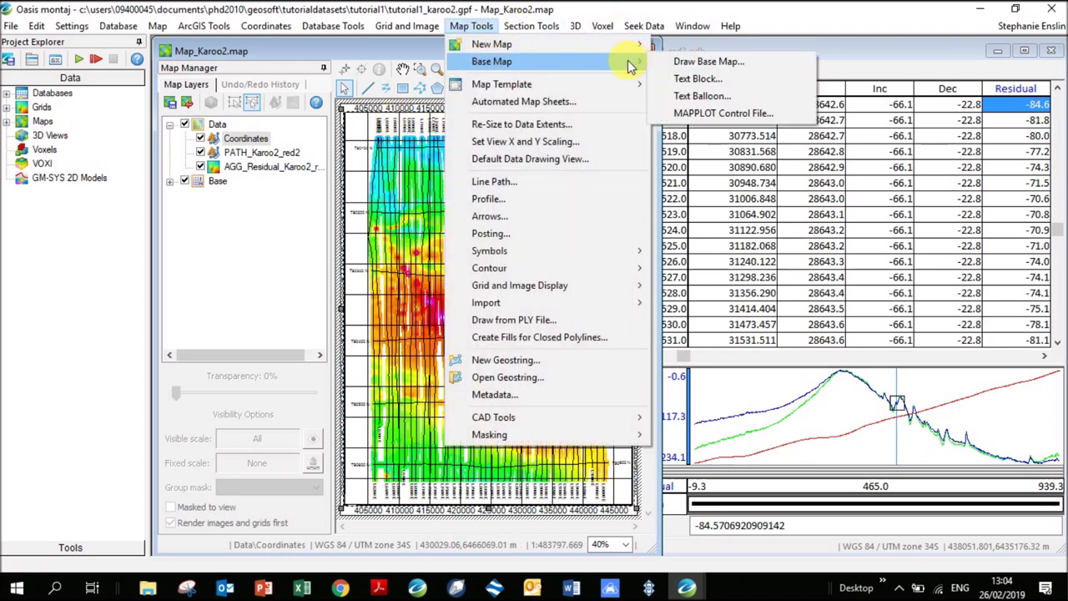
left_click(677, 62)
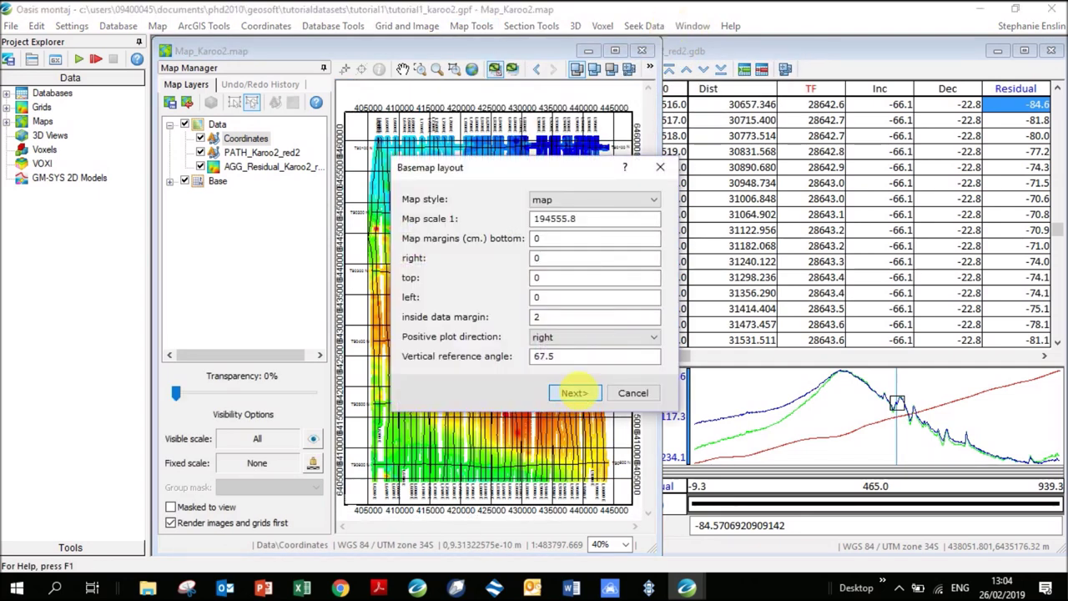
left_click(574, 392)
left_click(565, 209)
type("10000")
left_click(623, 422)
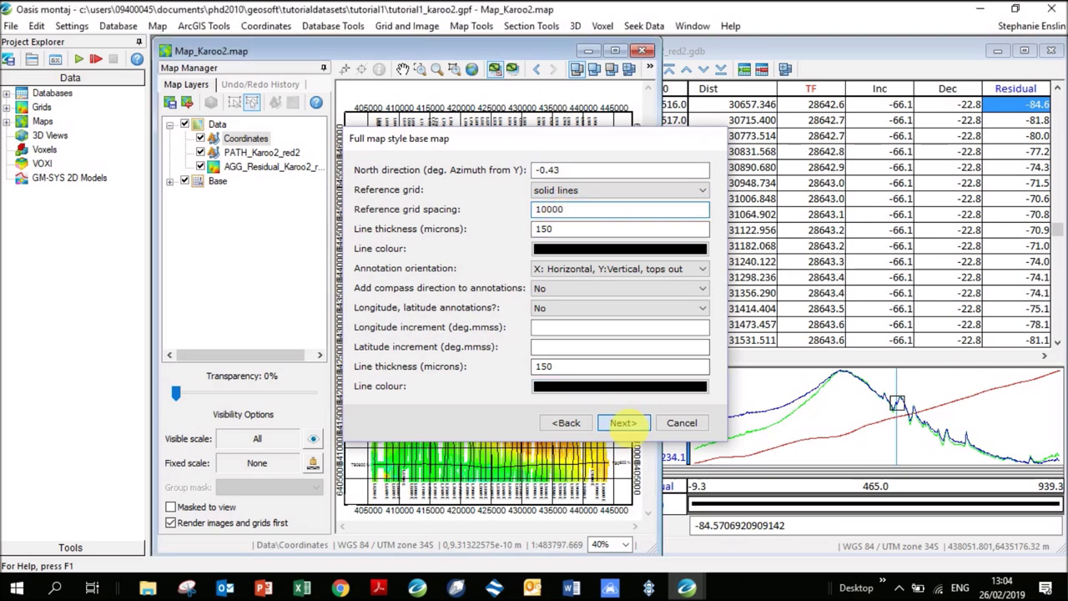
left_click(604, 389)
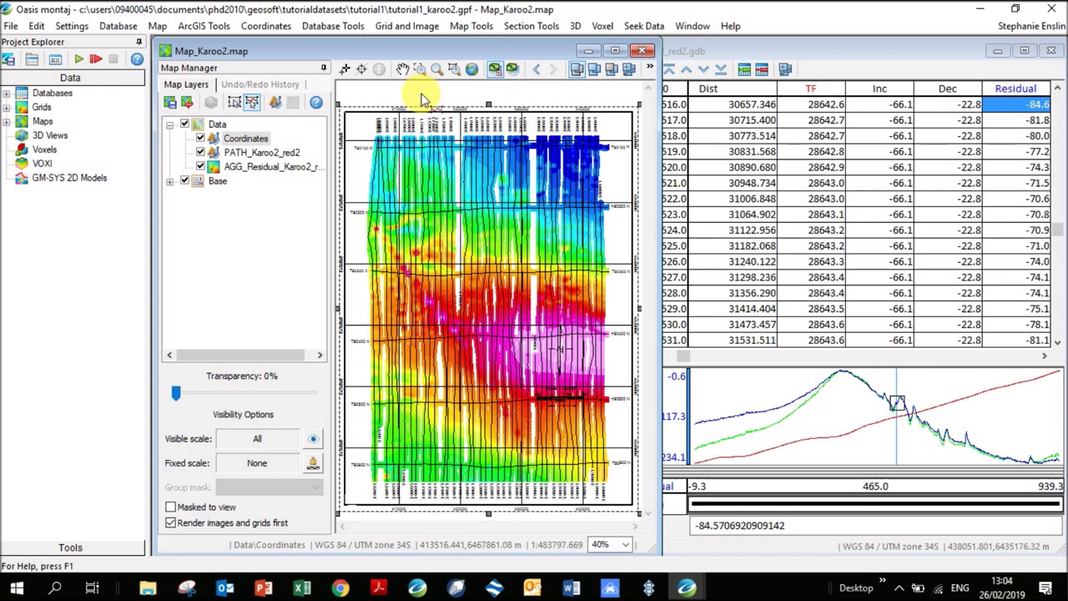
left_click(471, 26)
mouse_move(624, 67)
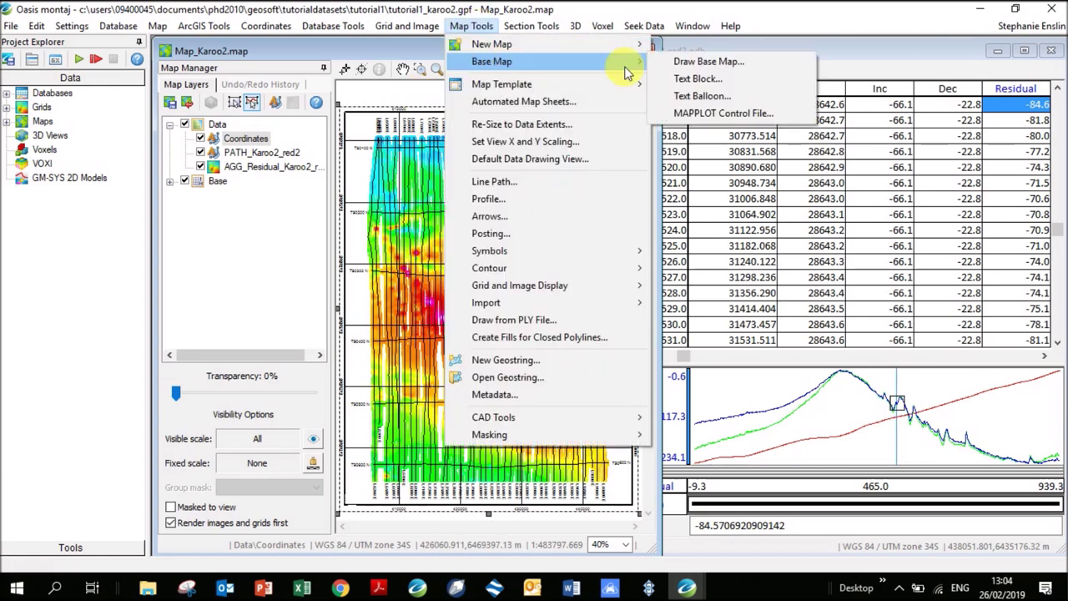
left_click(708, 61)
left_click(577, 390)
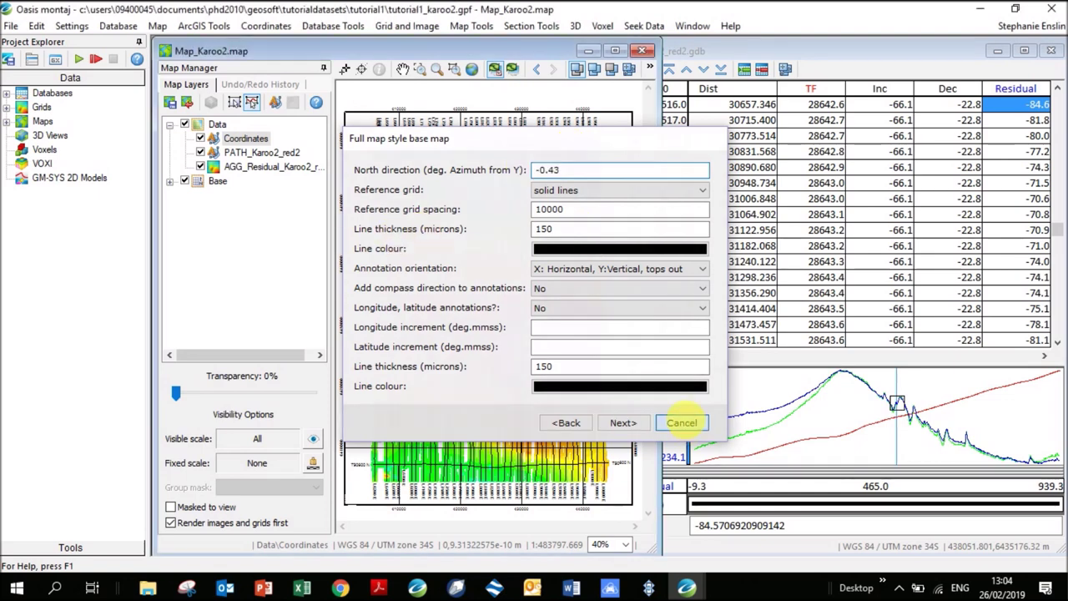
left_click(682, 422)
Edit the redrawn Coordinates group, select all its elements and enlarge their label text
right_click(374, 107)
left_click(409, 126)
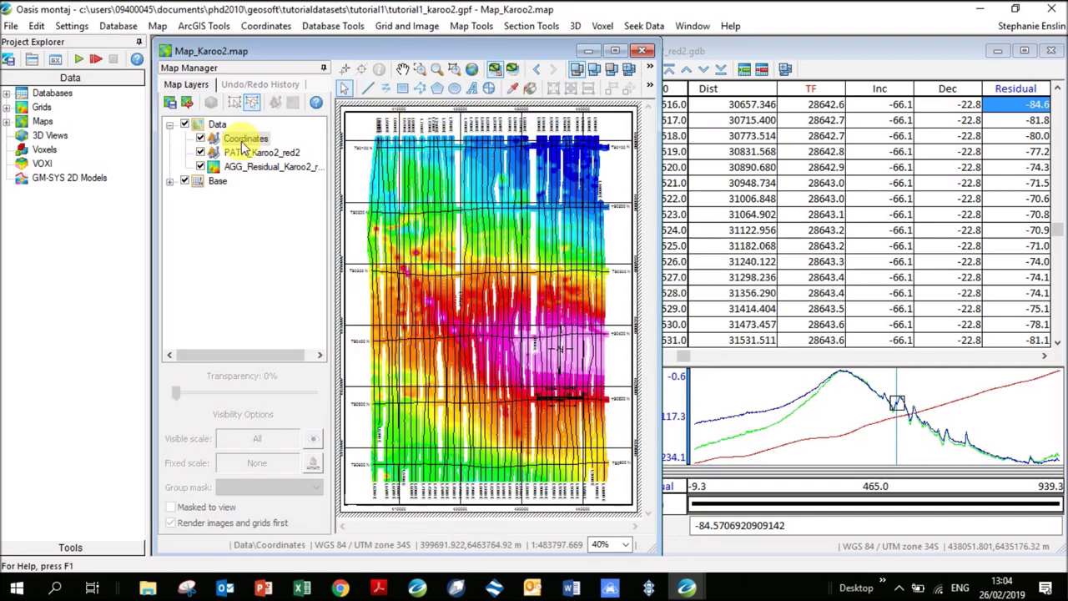
right_click(400, 110)
left_click(426, 116)
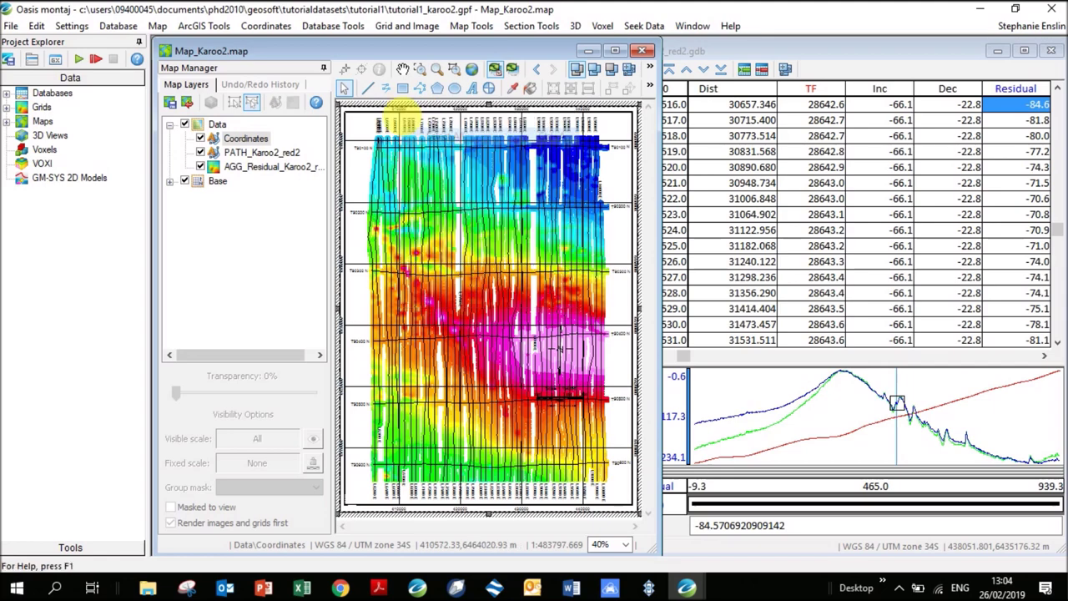
right_click(400, 114)
left_click(438, 160)
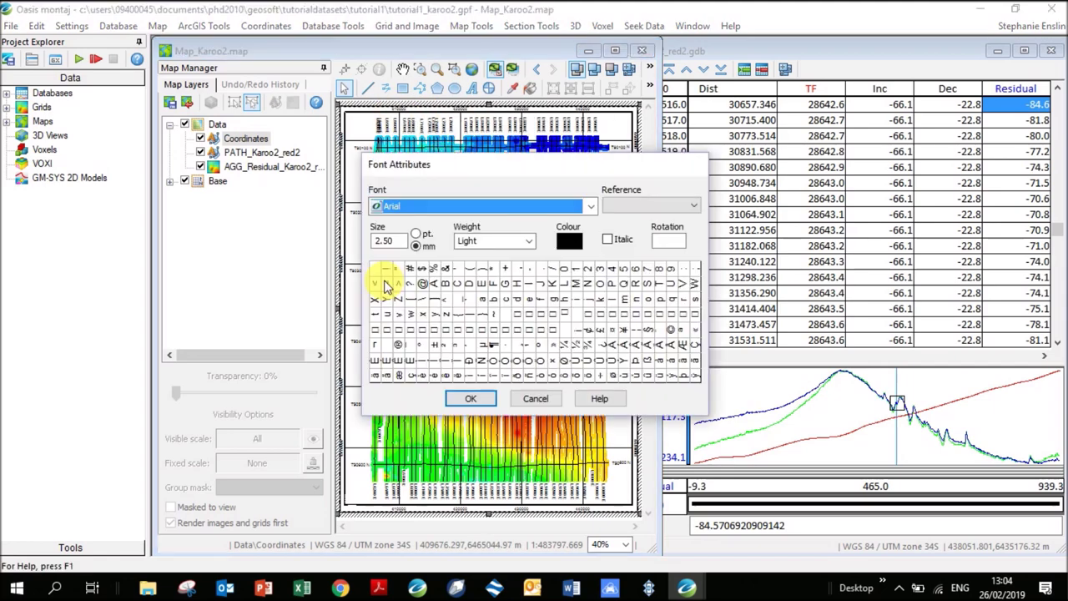
left_click(474, 398)
scroll(601, 316, "down", 2)
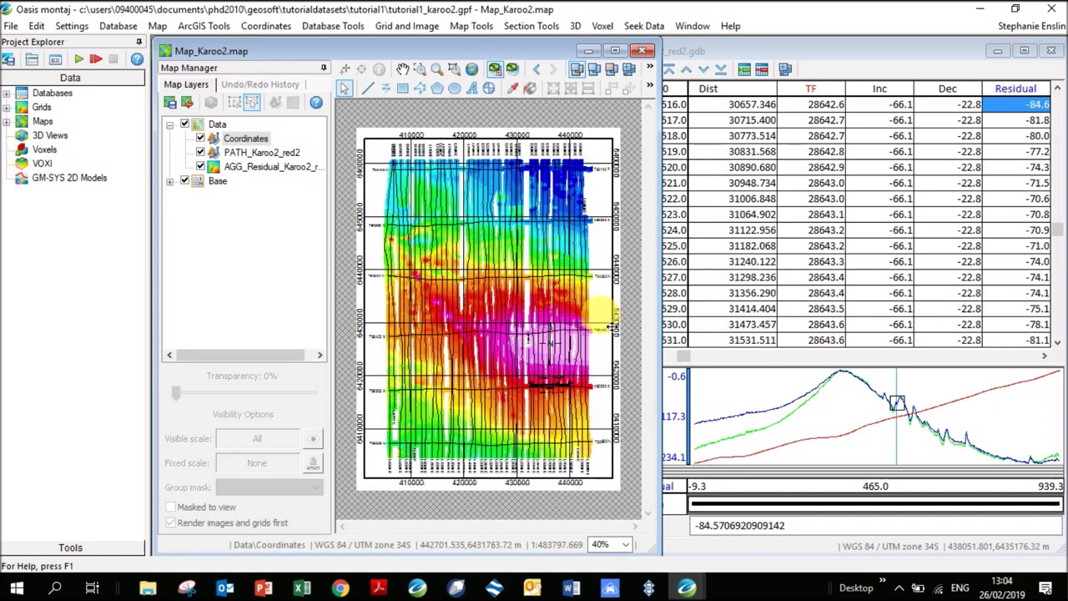
left_click(639, 188)
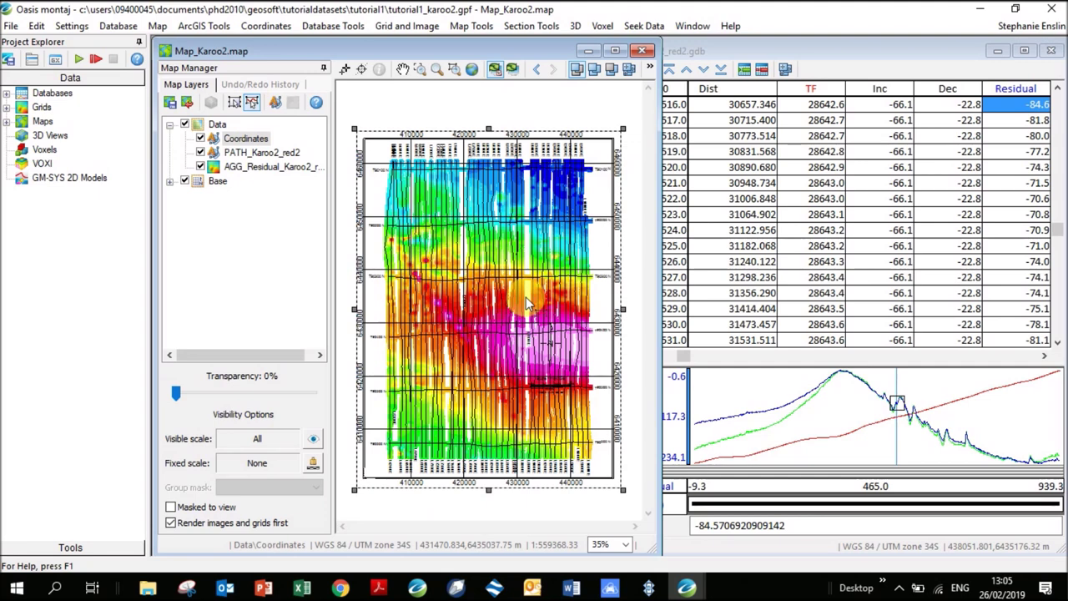
Display the grid Residual_Karoo2_red2.grd on the current map with histogram equalization, a shadow and a colour bar
left_click(412, 29)
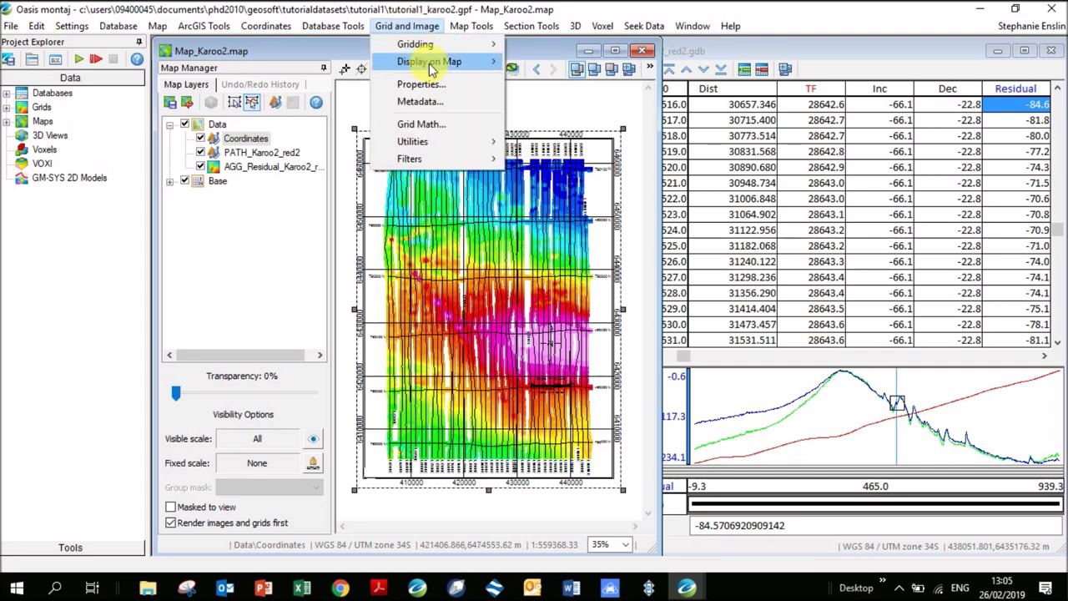
mouse_move(454, 61)
left_click(576, 62)
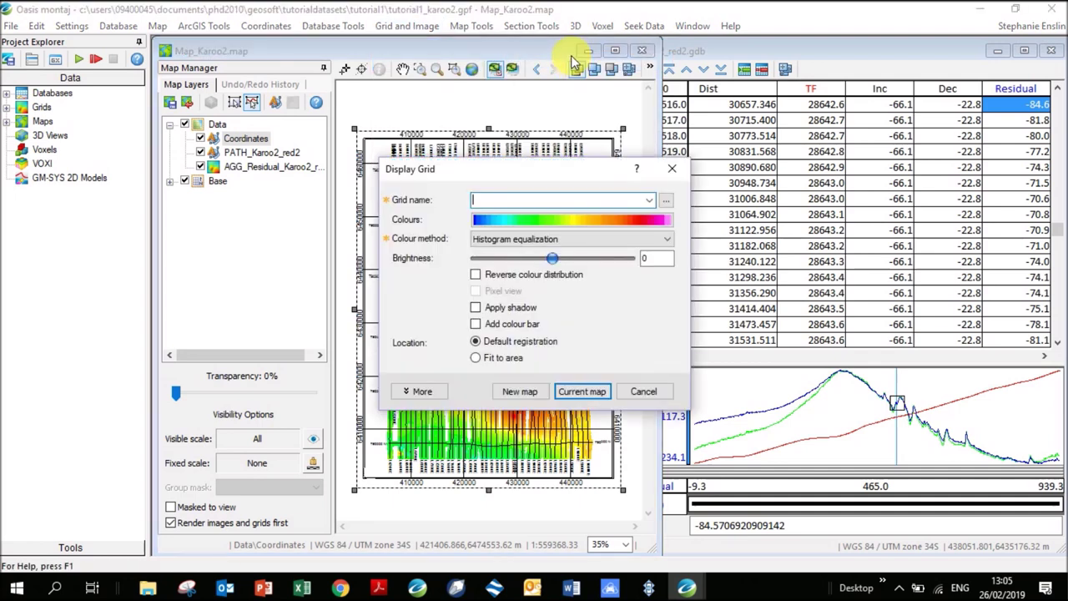
left_click(649, 200)
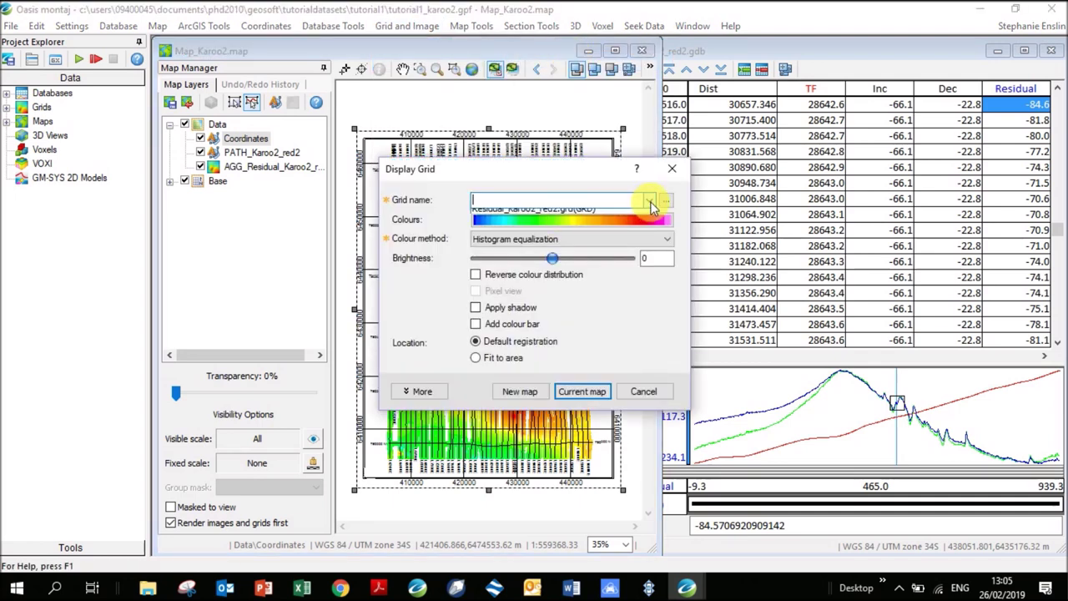
left_click(538, 216)
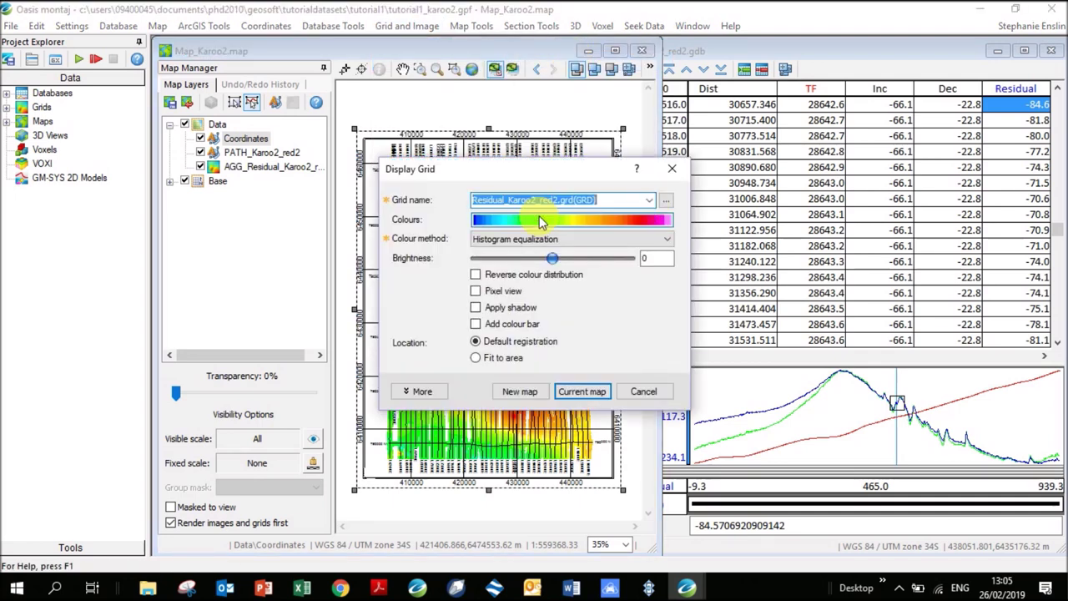
left_click(476, 308)
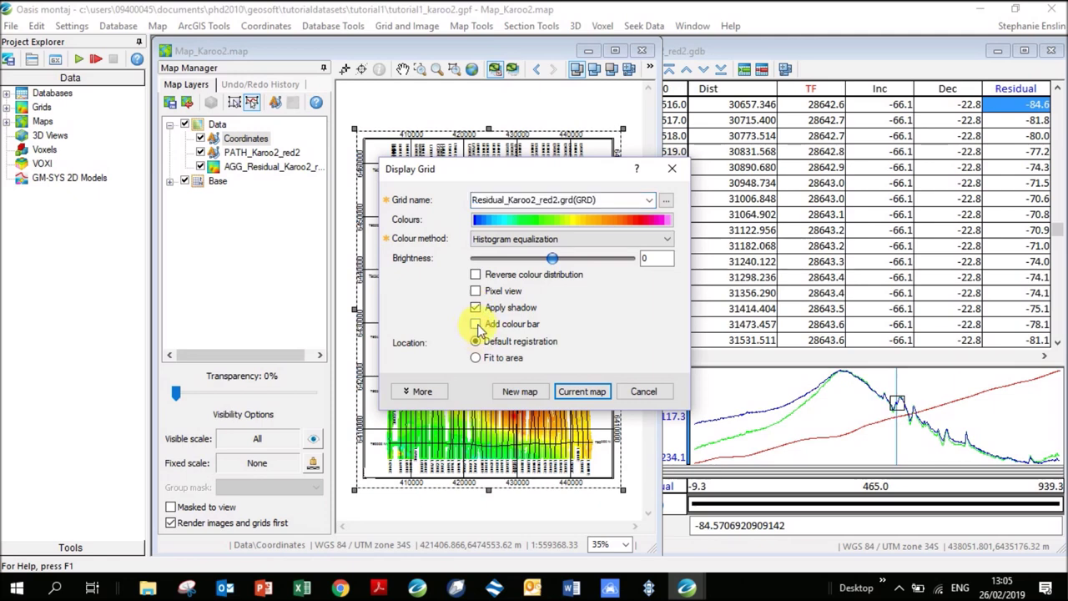
left_click(475, 325)
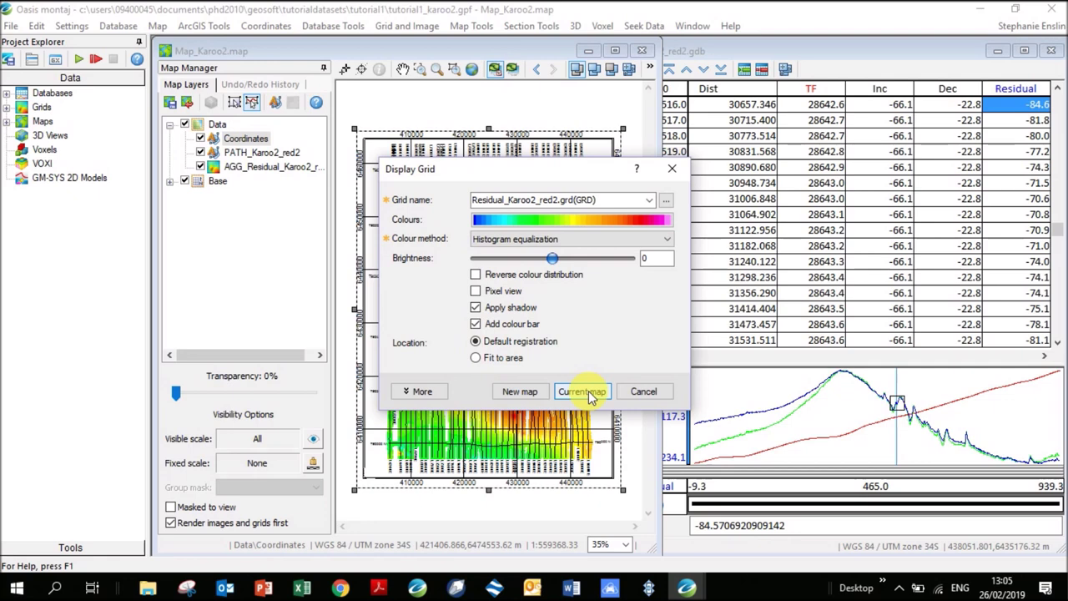
left_click(582, 392)
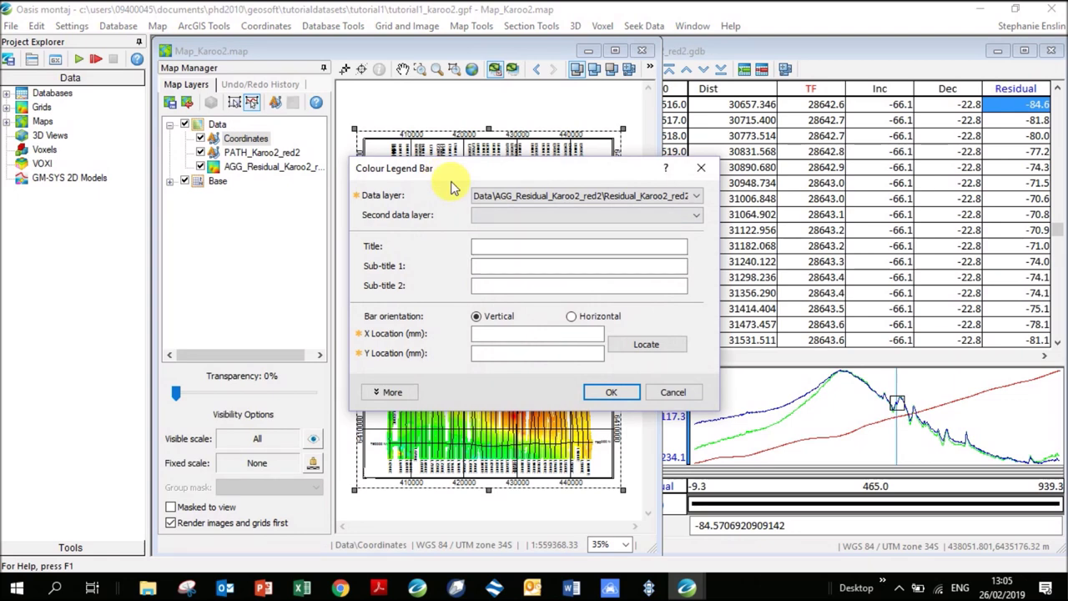
Create the colour legend bar titled "Magnetics (nT)" with 0 label decimals and 5 mm label text, located at about X 261.41, Y 44.49 mm
left_click(527, 248)
type("Magnetics (nT")
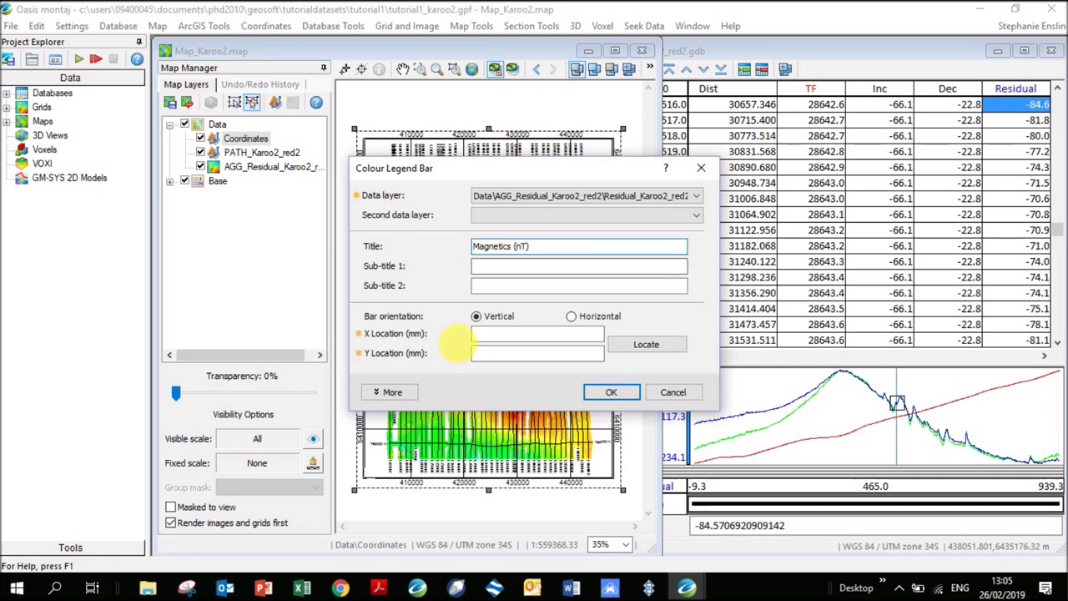
left_click(385, 392)
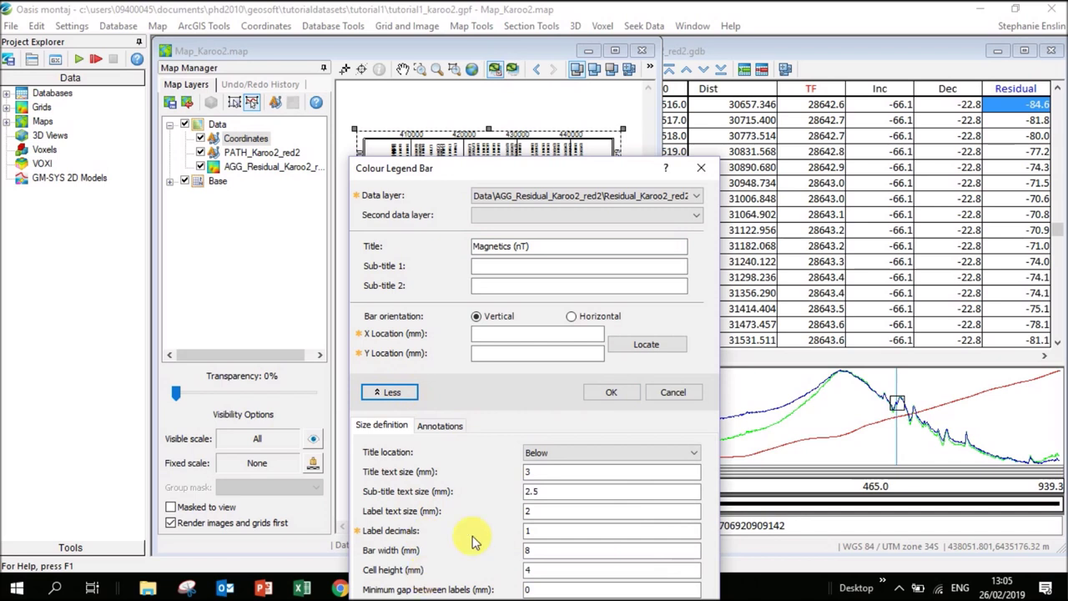
double_click(538, 532)
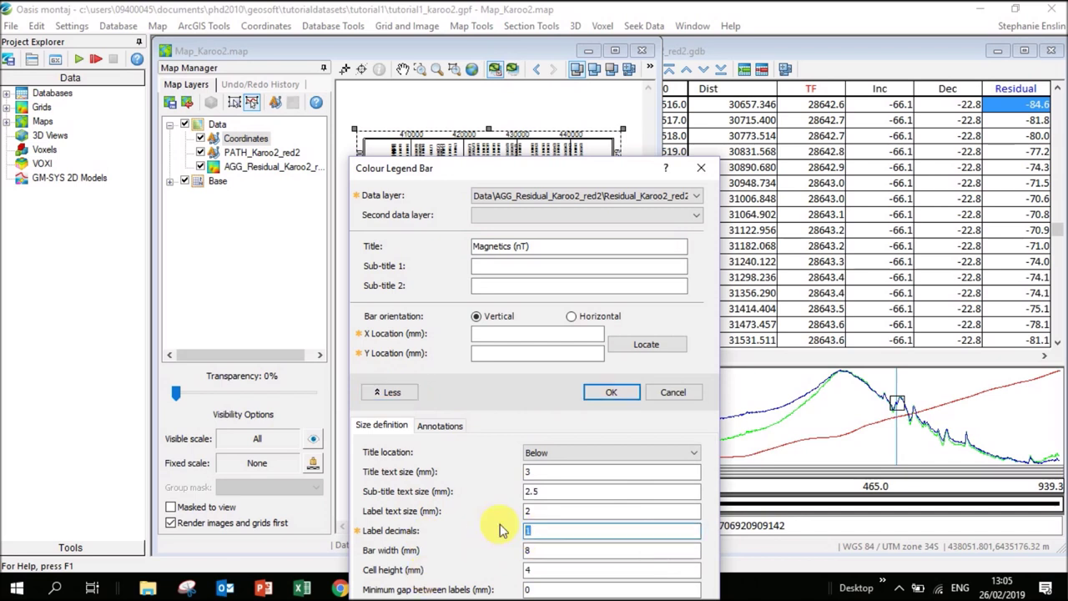
type("0")
key("shift+Tab")
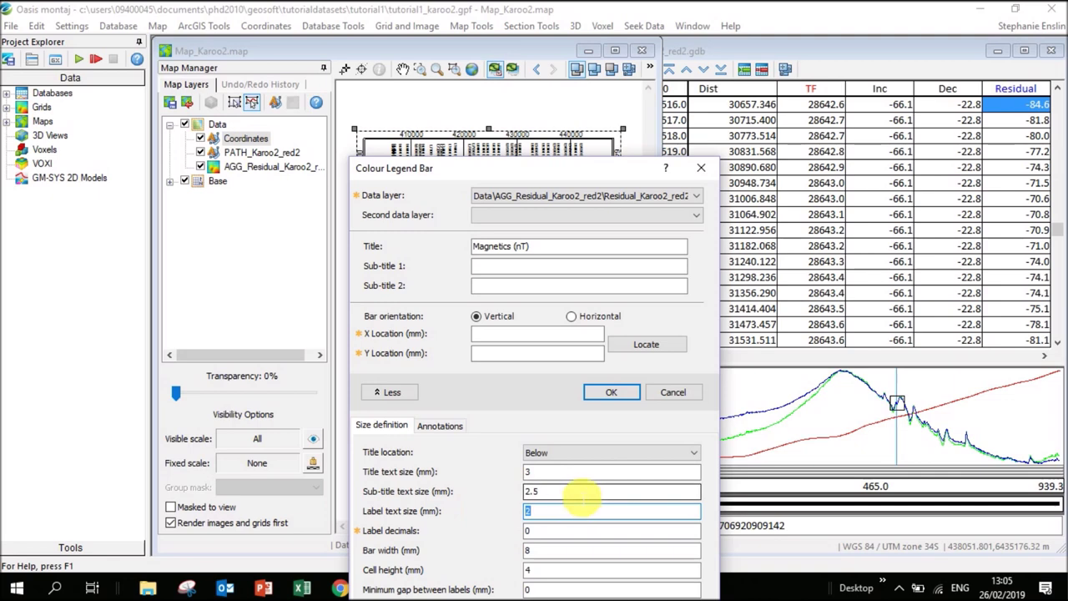
type("5")
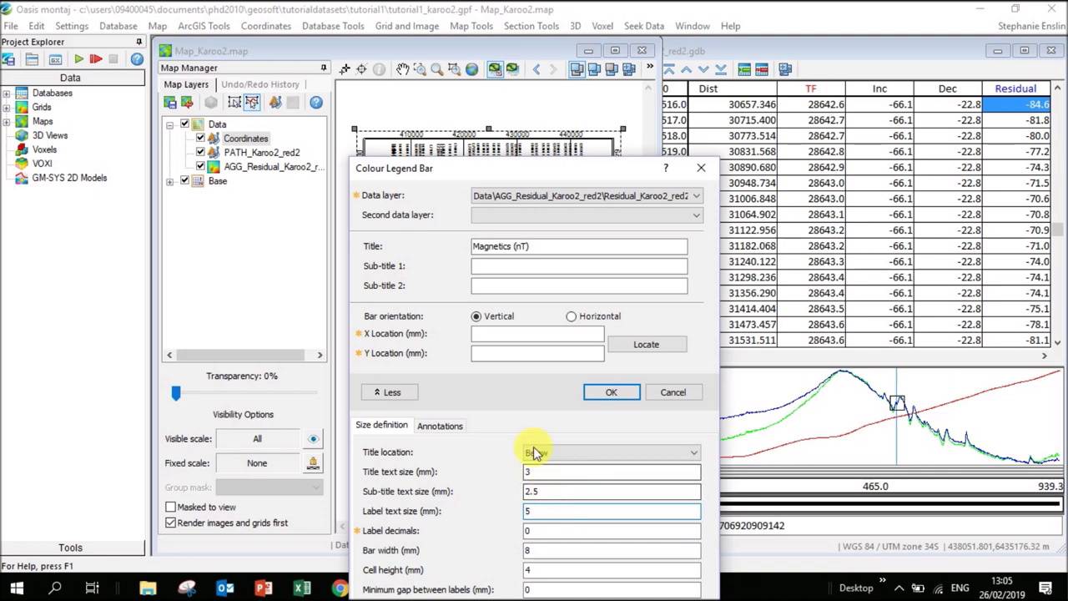
left_click(637, 415)
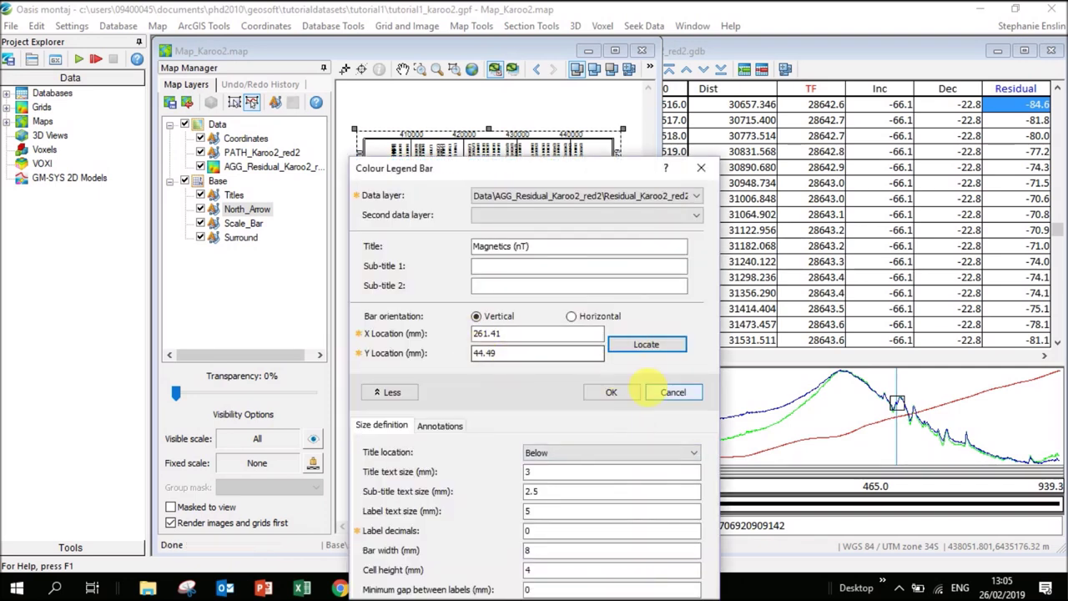
left_click(619, 391)
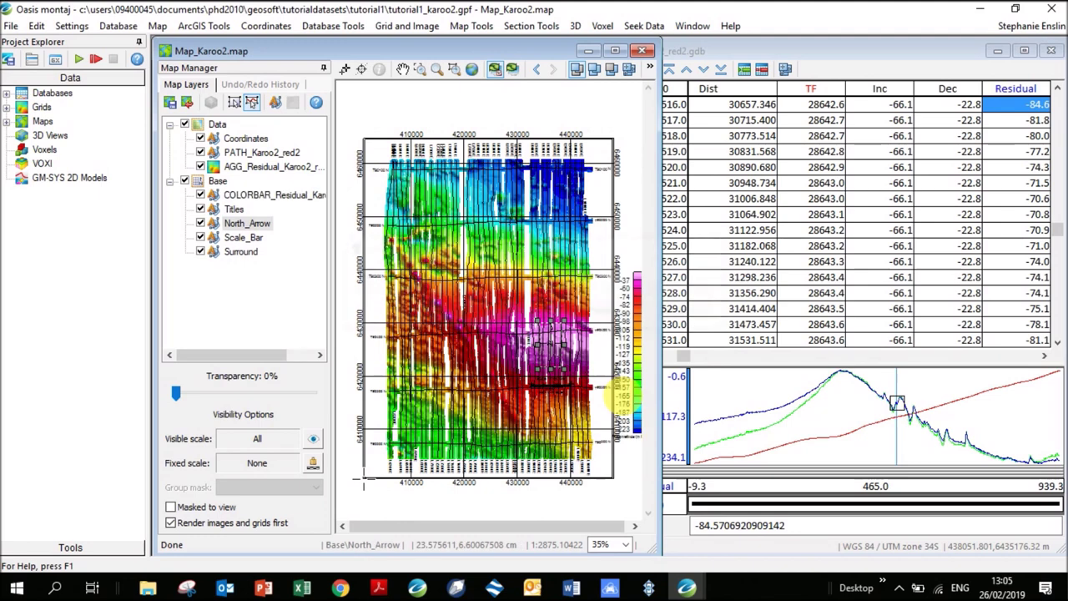
Maximize the map window and move the colour bar further right, clear of the map's coordinate labels
left_click(615, 55)
left_click(645, 331)
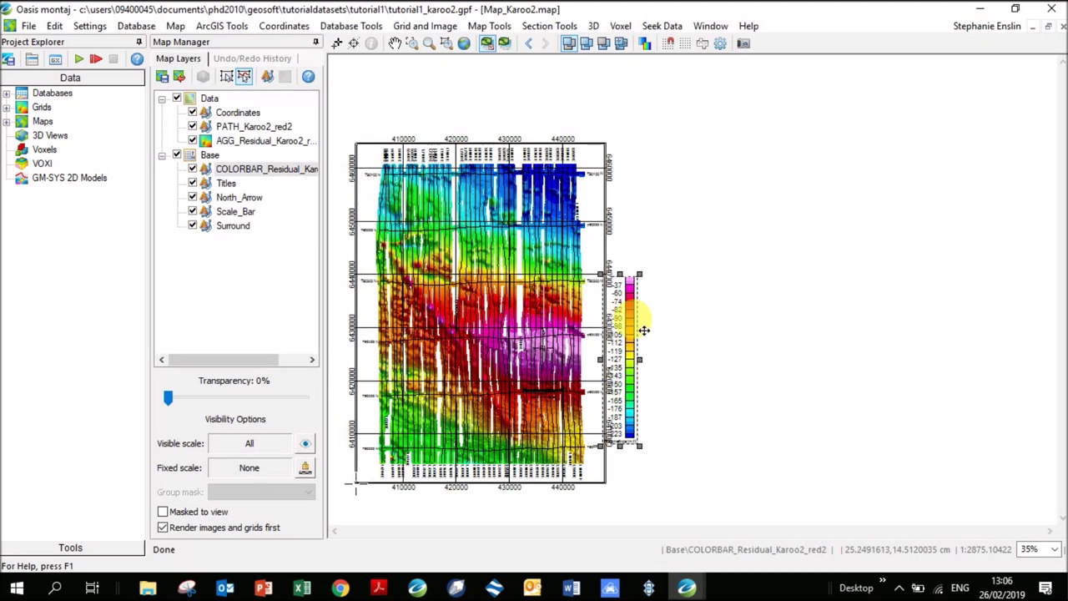
left_click_drag(639, 339, 662, 344)
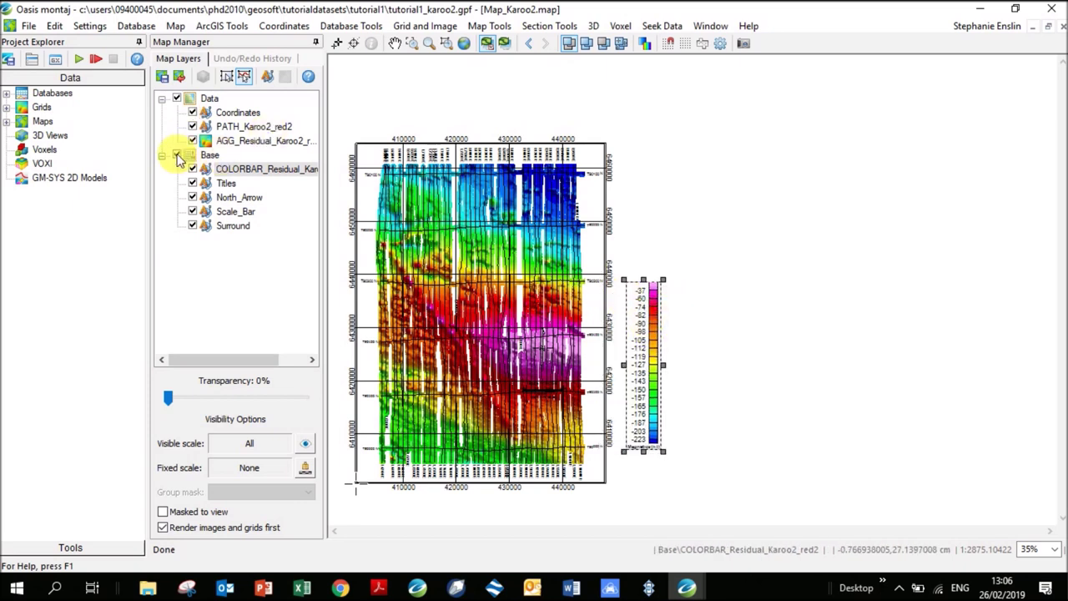
Move the north arrow off the map to just above the colour bar, and the scale bar above the north arrow
left_click(540, 349)
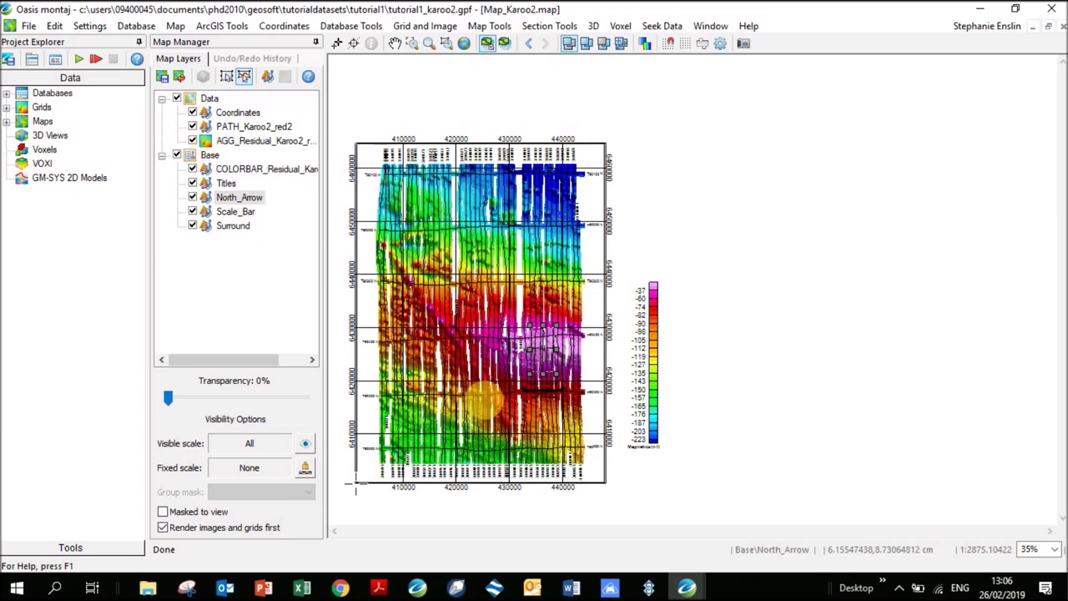
left_click_drag(544, 342, 647, 244)
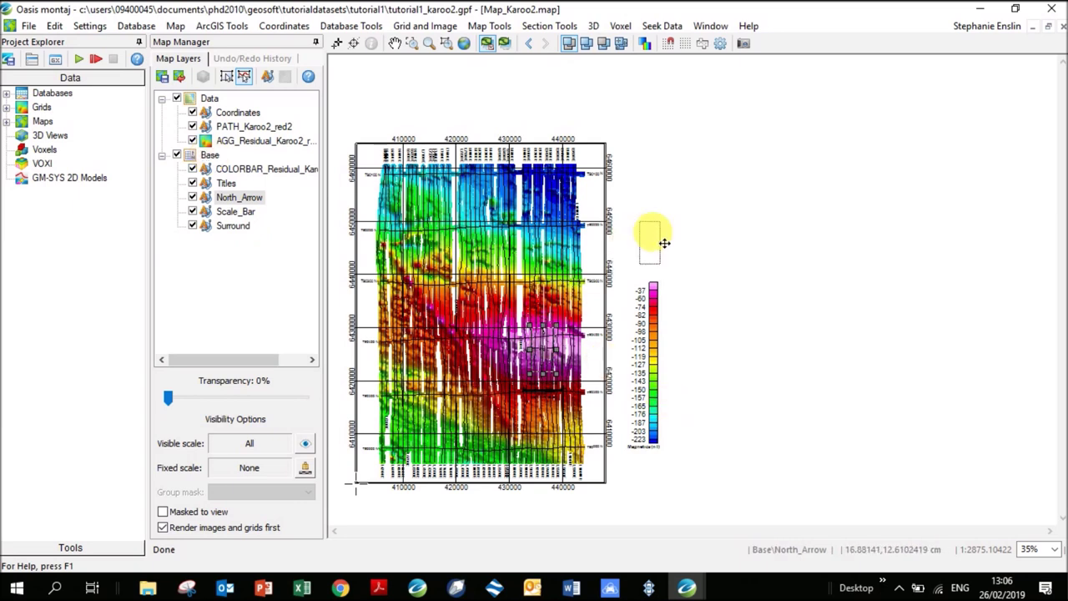
double_click(574, 385)
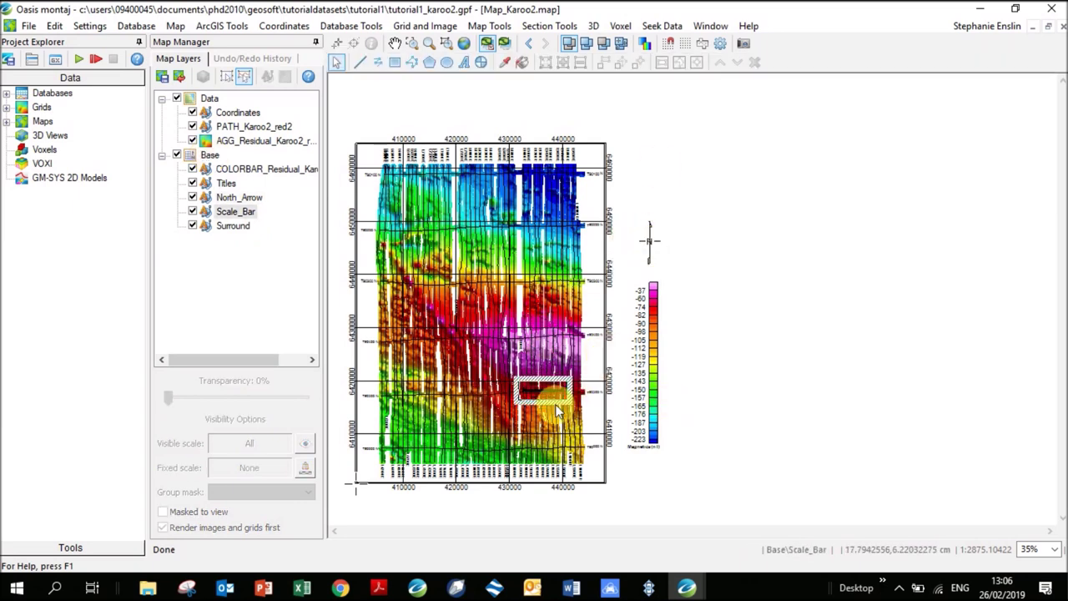
left_click(679, 393)
left_click_drag(541, 390, 668, 208)
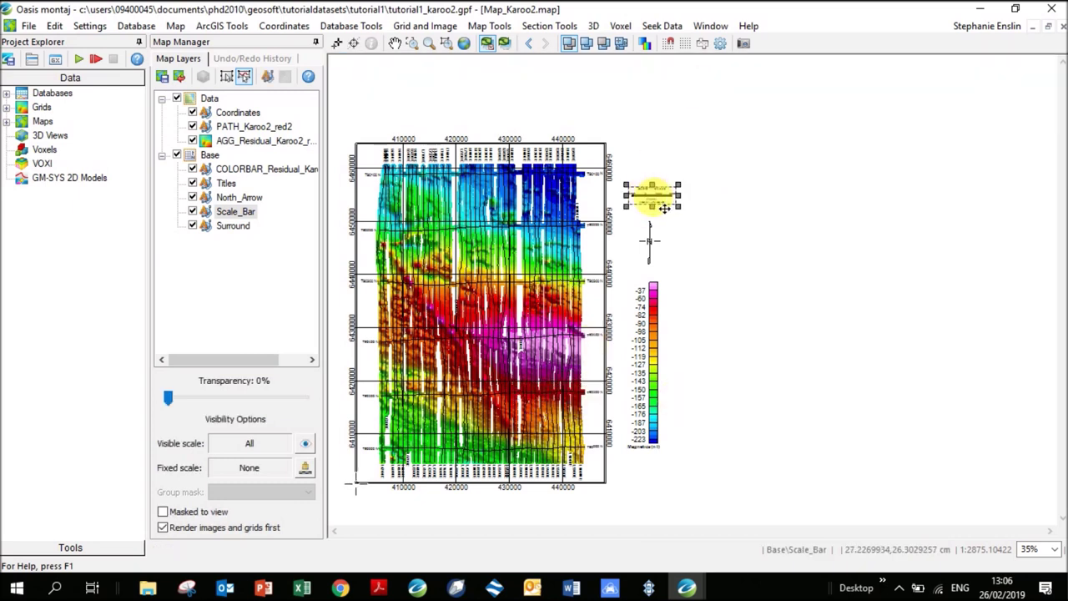
Open the scale bar group for editing and set the text size of its contents to 5 mm
right_click(653, 197)
left_click(695, 214)
right_click(653, 196)
left_click(695, 223)
right_click(651, 196)
left_click(703, 242)
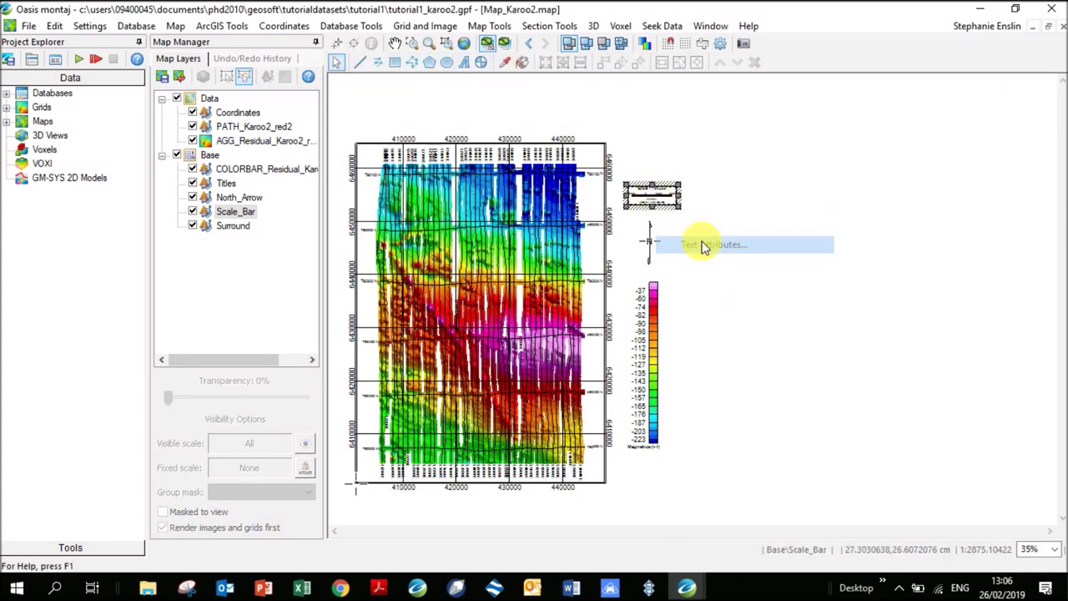
left_click(379, 240)
type("3")
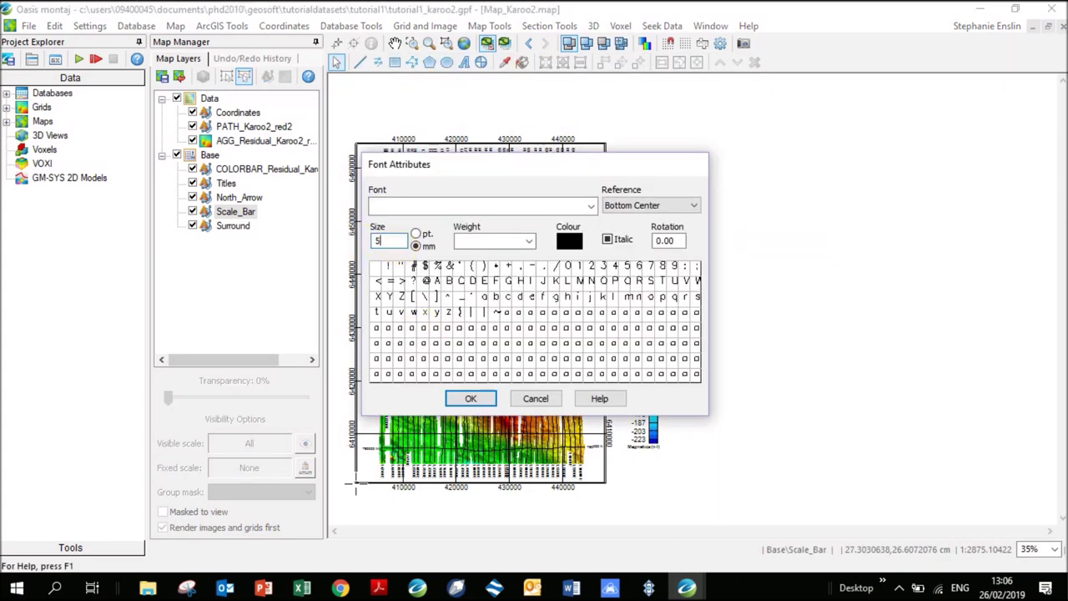
left_click(472, 399)
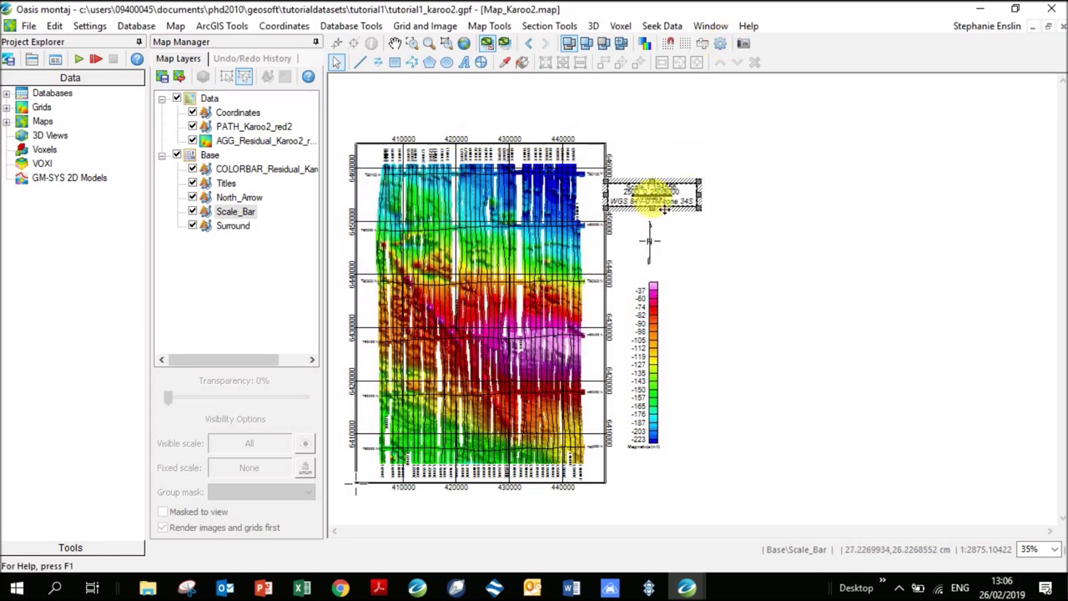
Shift and heighten the scale bar so its text lines separate, and delete the scale ratio text above the bar
left_click_drag(672, 204, 679, 195)
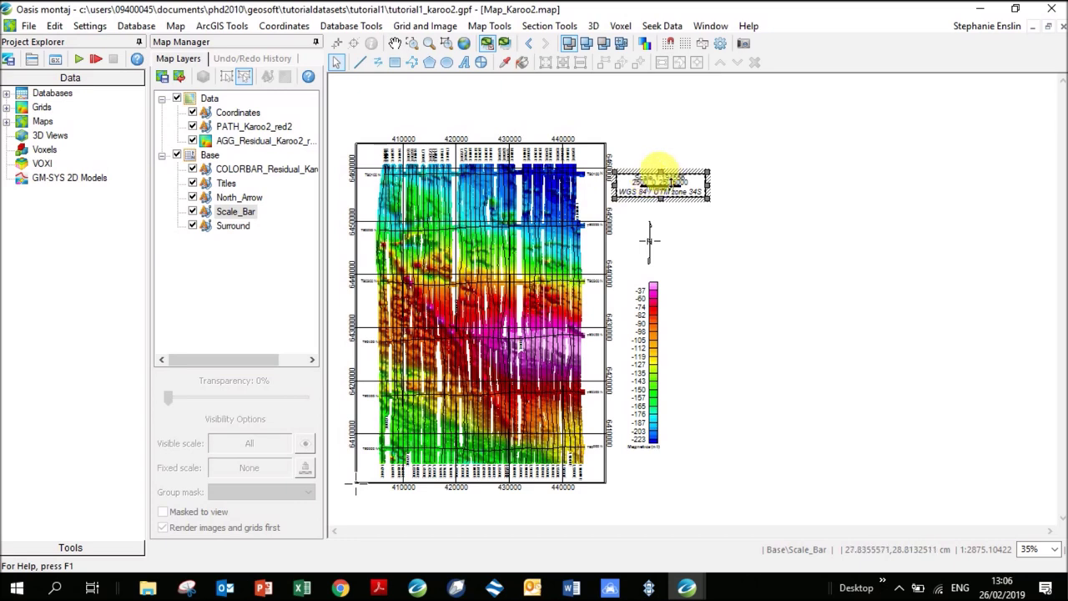
left_click_drag(659, 169, 655, 150)
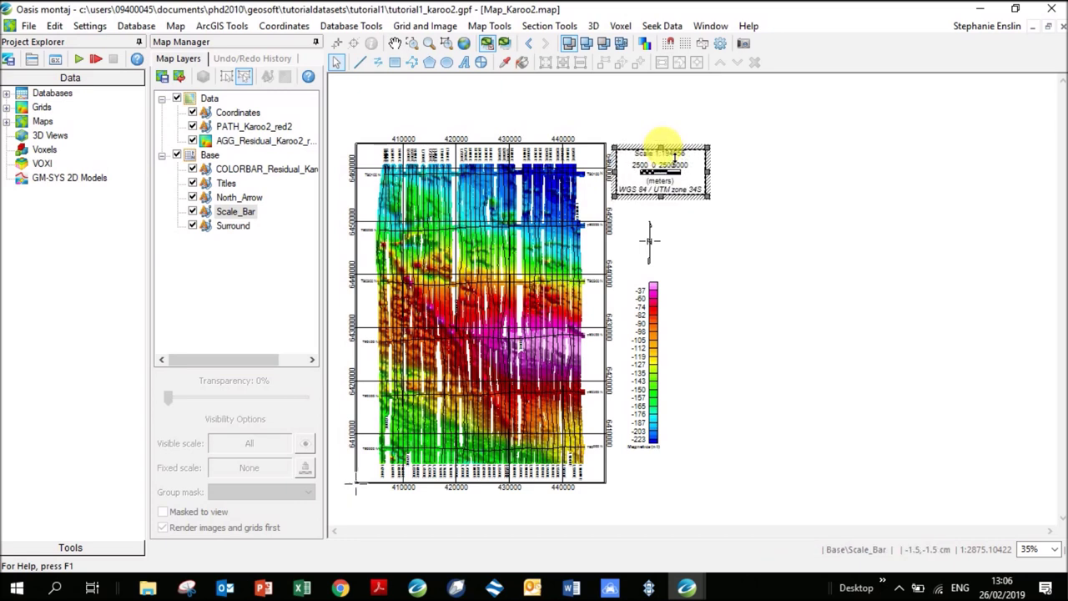
left_click(682, 165)
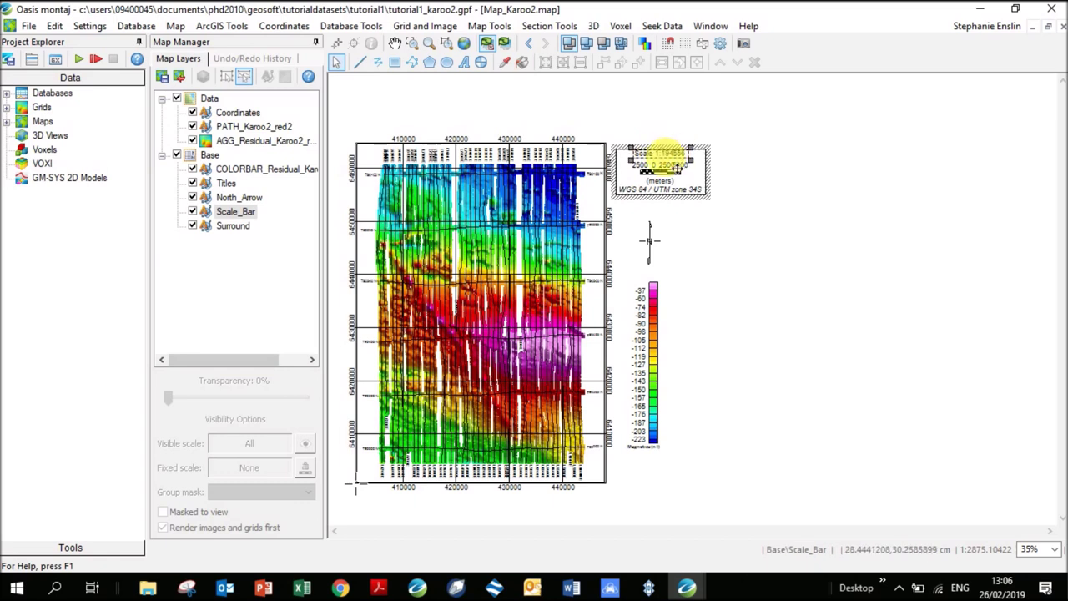
key("Delete")
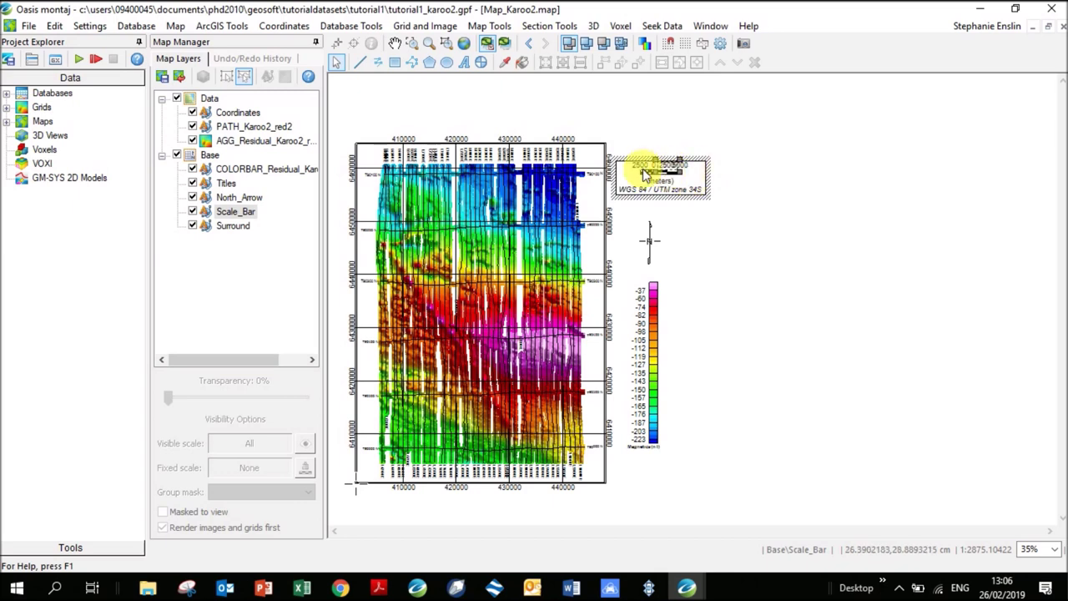
left_click(677, 173)
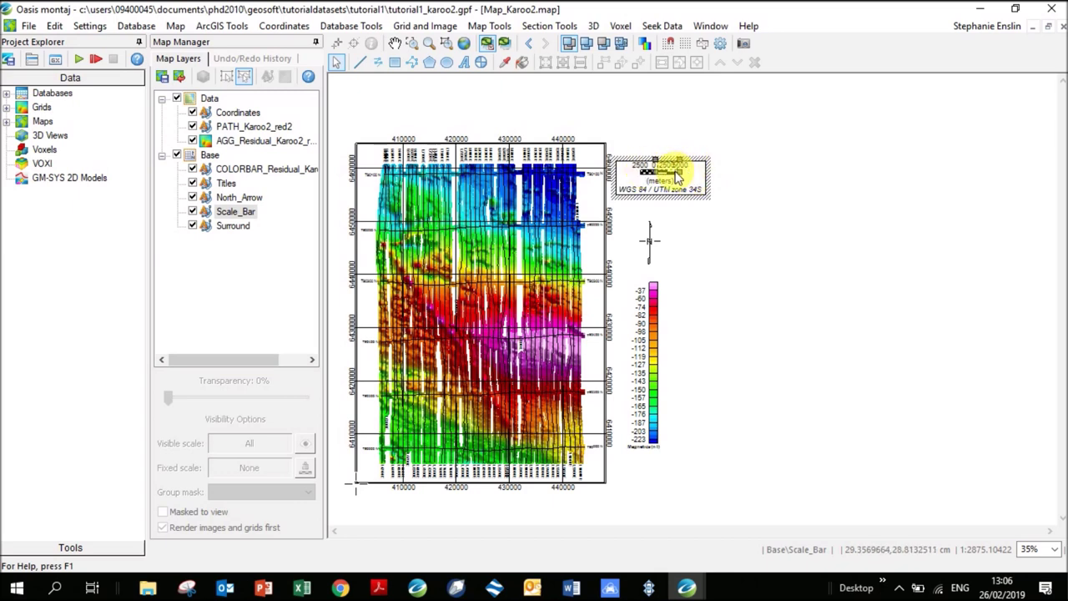
left_click(730, 186)
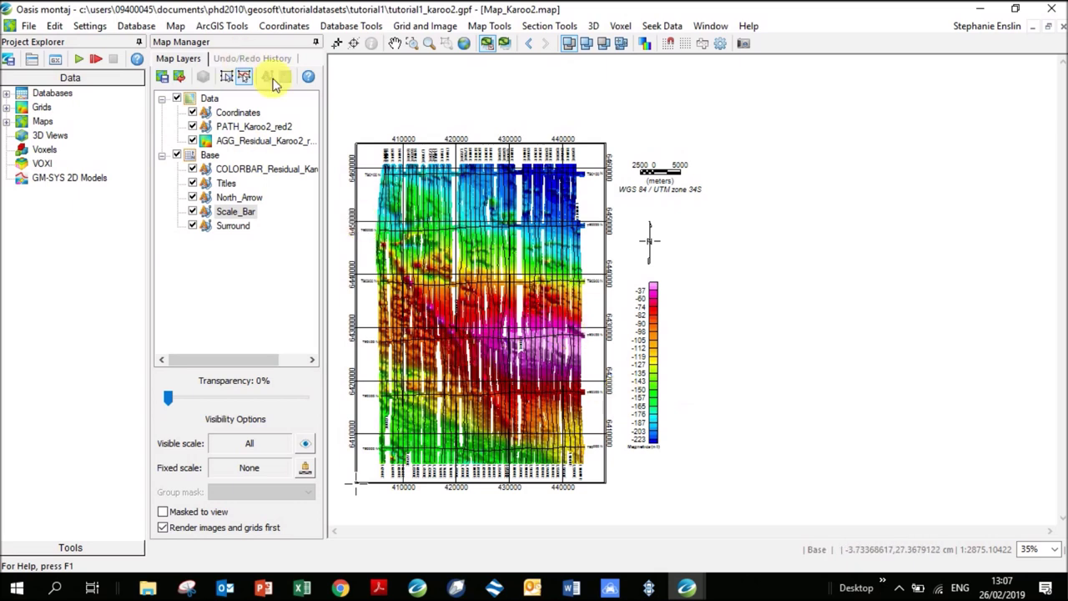
Open the Colour Tool for the AGG_Residual_Karoo2_red2 layer and examine the data ranges assigned to the low, middle and high colours
left_click(265, 141)
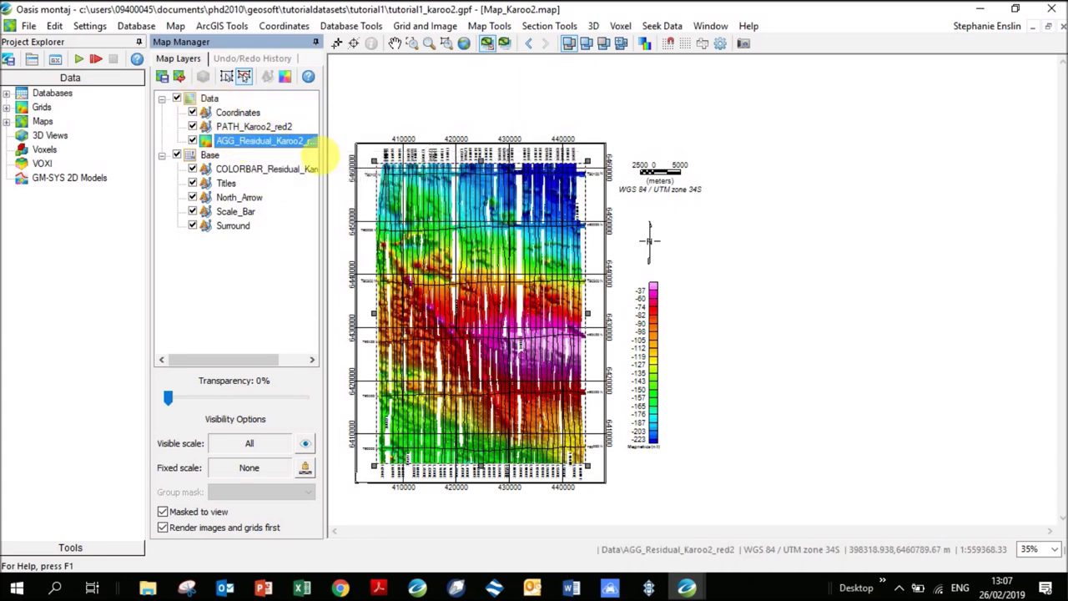
double_click(266, 141)
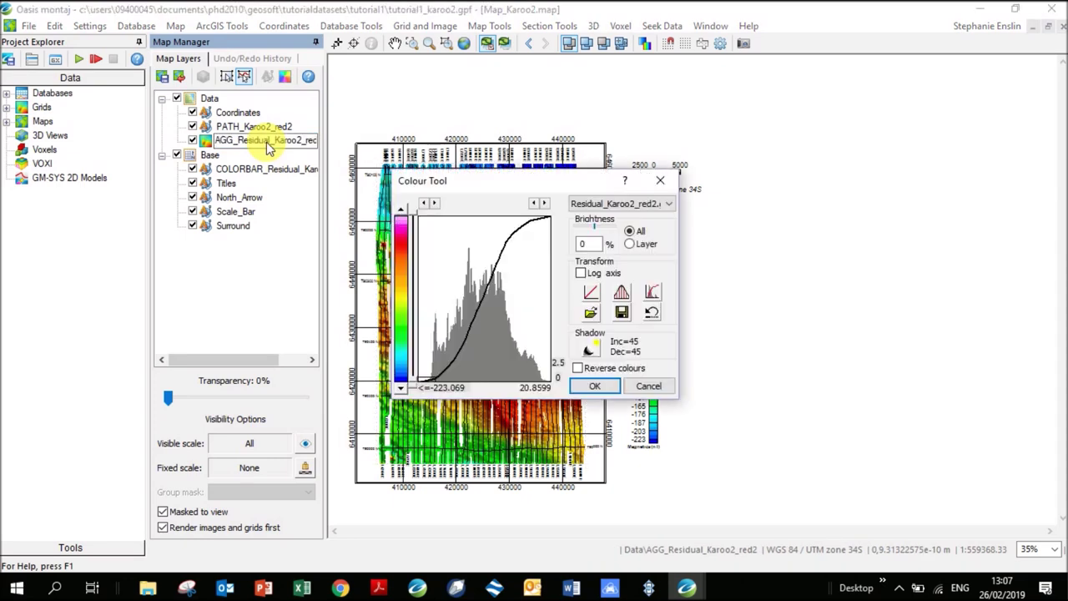
left_click_drag(428, 390, 400, 382)
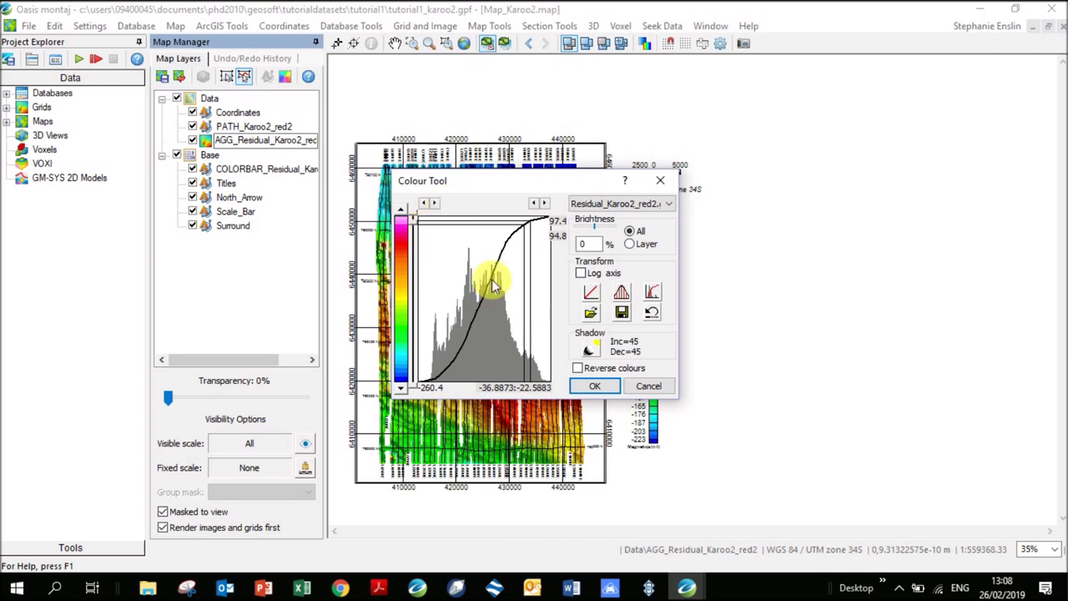
left_click_drag(421, 226, 406, 270)
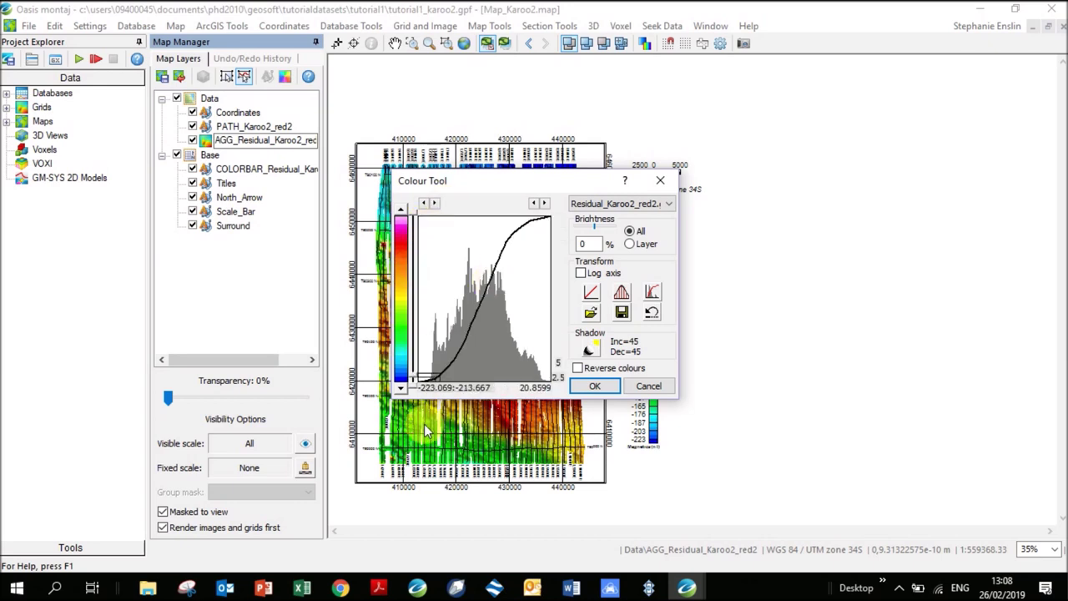
left_click_drag(419, 332, 395, 305)
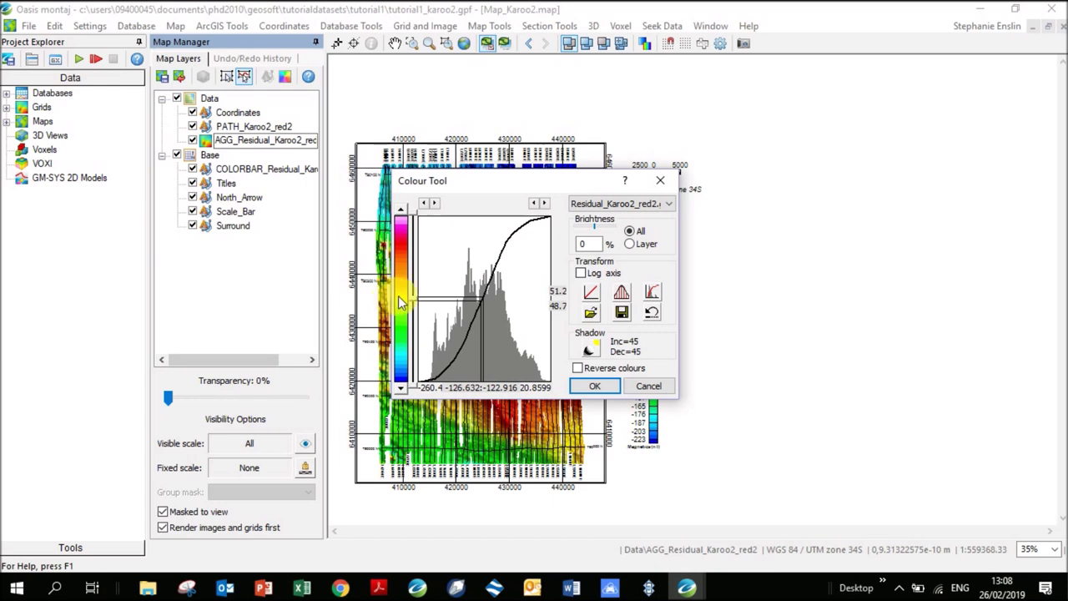
Apply a linear colour transform with minimum -261, maximum 21 and contour interval 1
left_click(590, 293)
left_click_drag(546, 255, 626, 265)
type("1")
left_click_drag(531, 278, 599, 279)
type("1")
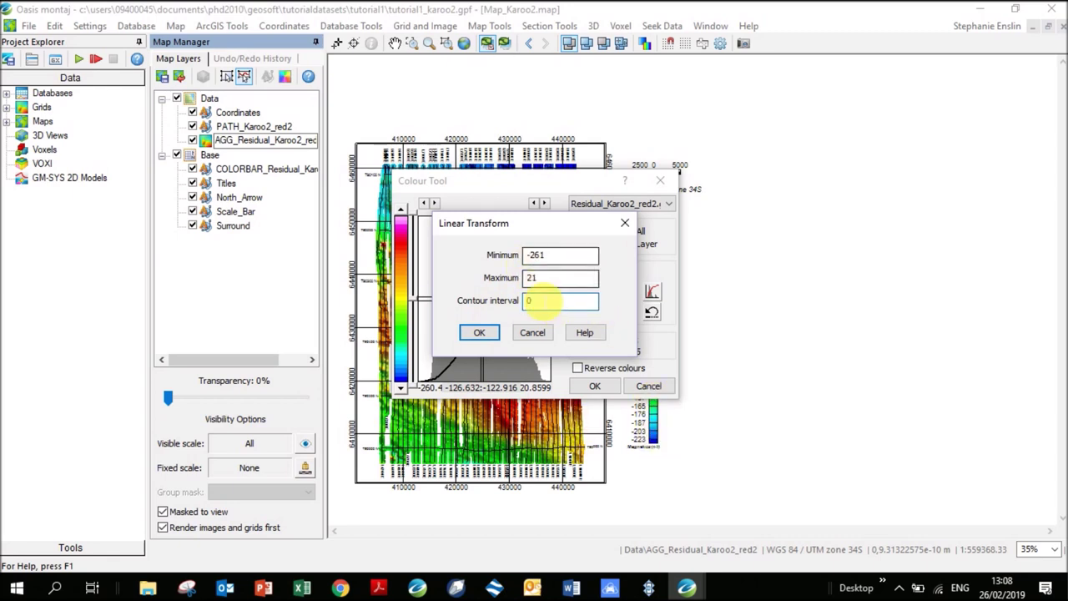
left_click_drag(543, 300, 492, 300)
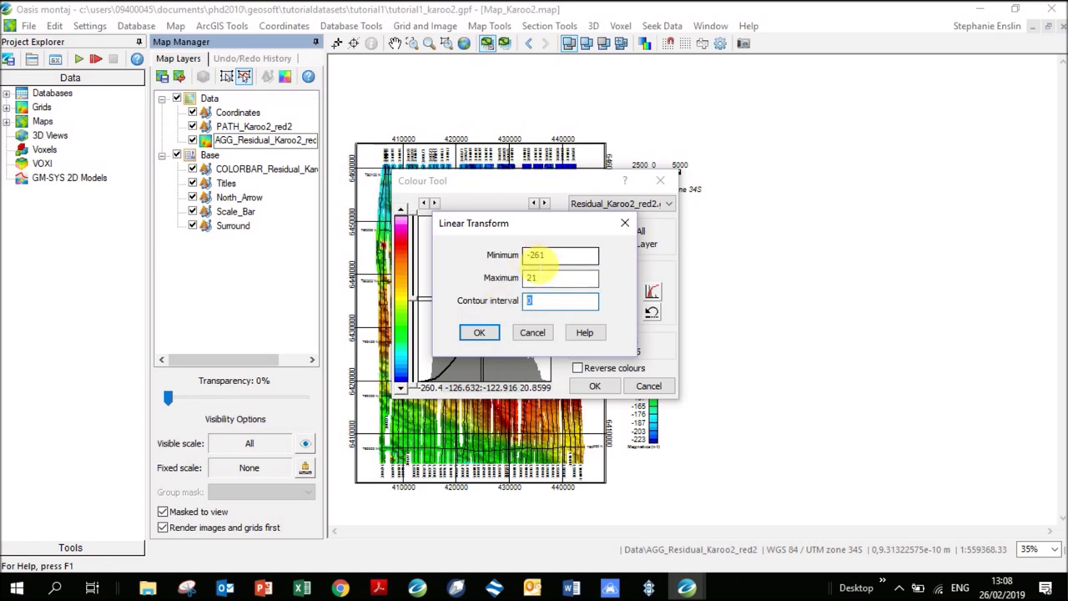
type("1")
left_click(482, 334)
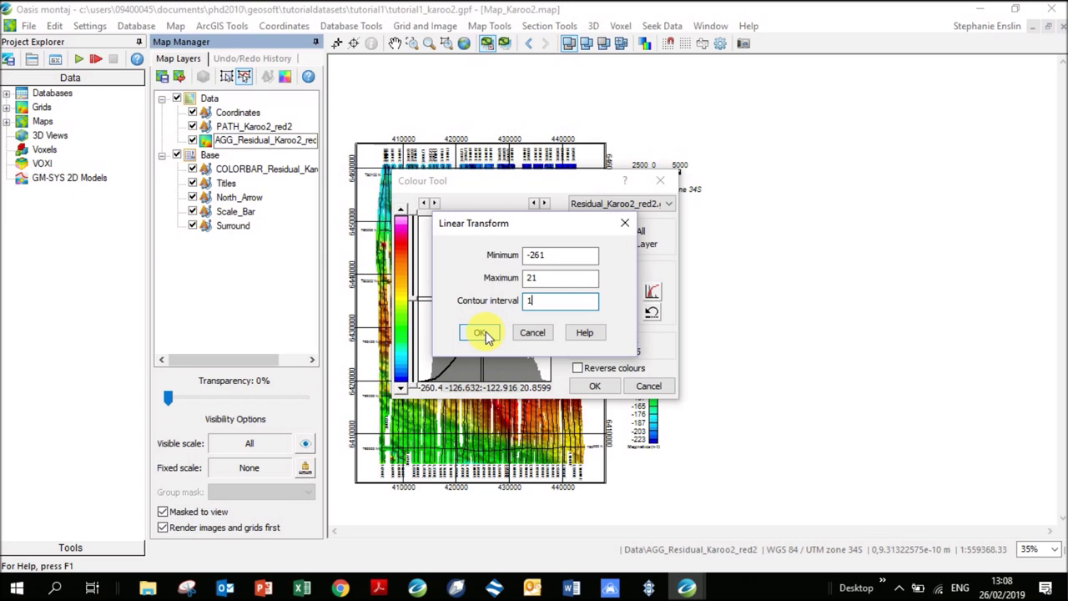
left_click(484, 333)
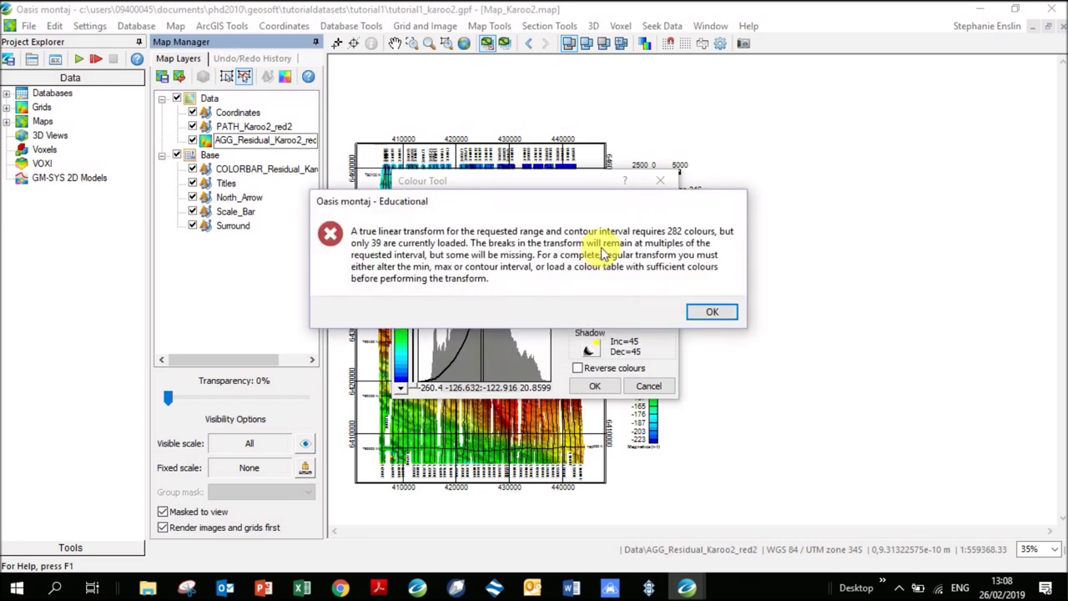
left_click(712, 313)
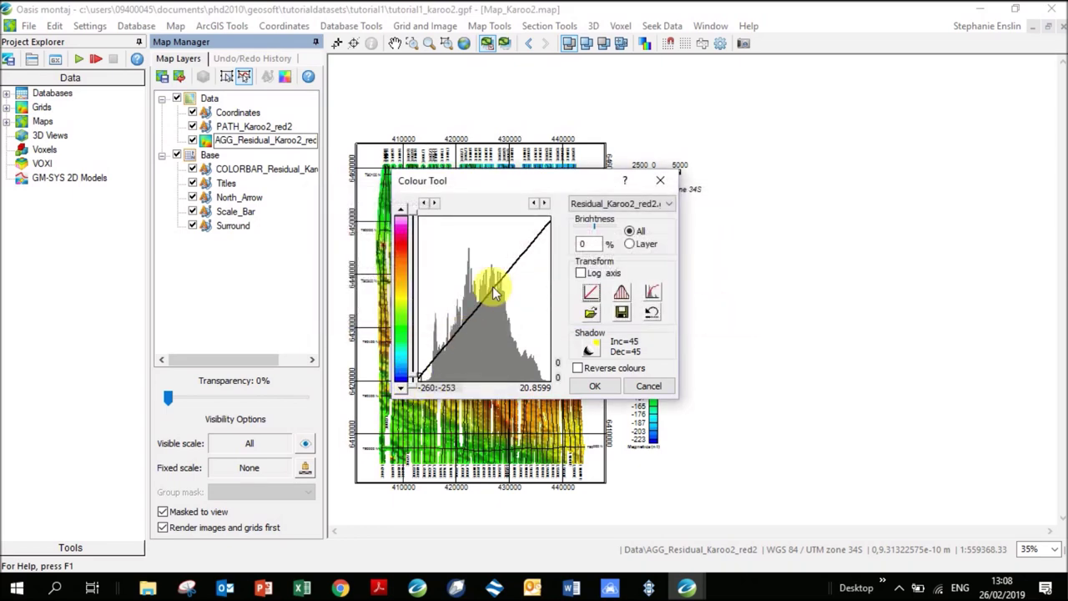
Move the Colour Tool clear of the map and examine where the histogram's data begin and end
left_click_drag(530, 181, 801, 150)
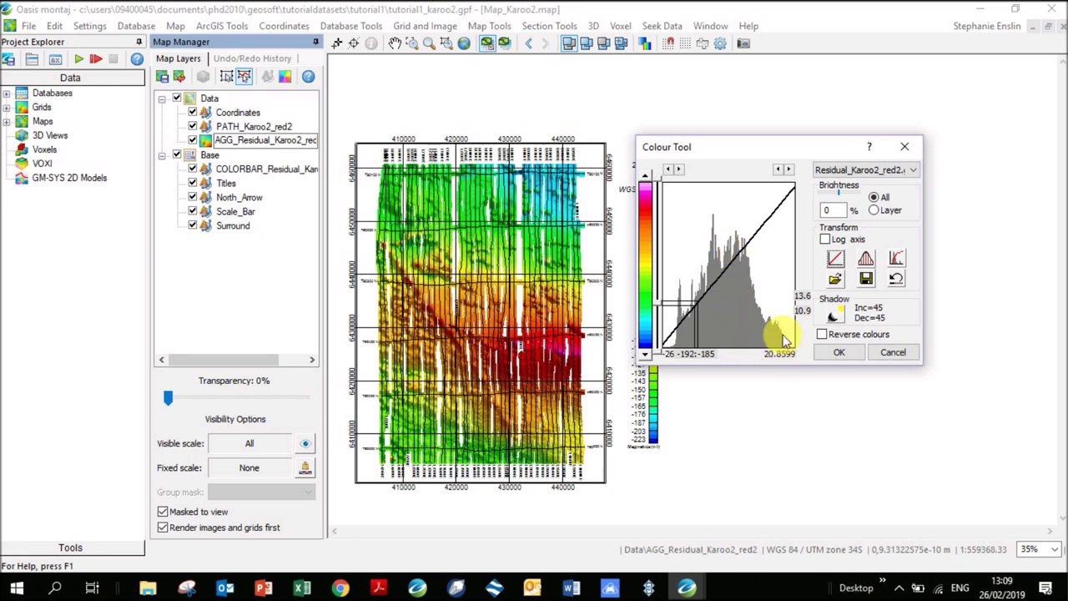
left_click_drag(695, 333, 661, 332)
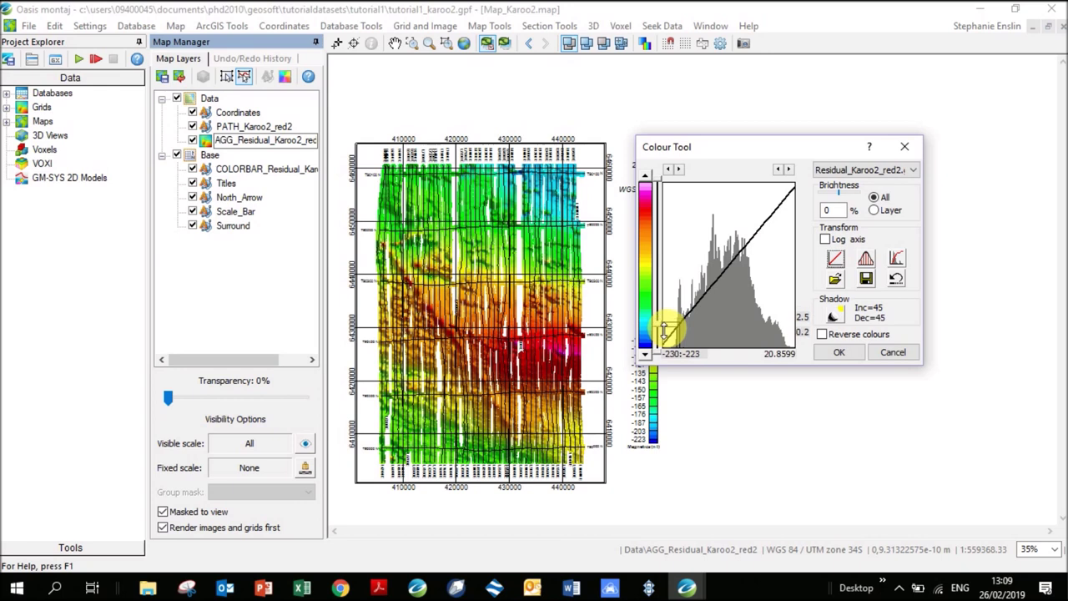
left_click_drag(665, 332, 659, 202)
Try a linear colour transform from -230 to -11 with contour interval 1, and return the grid to its equalized colours
left_click(837, 262)
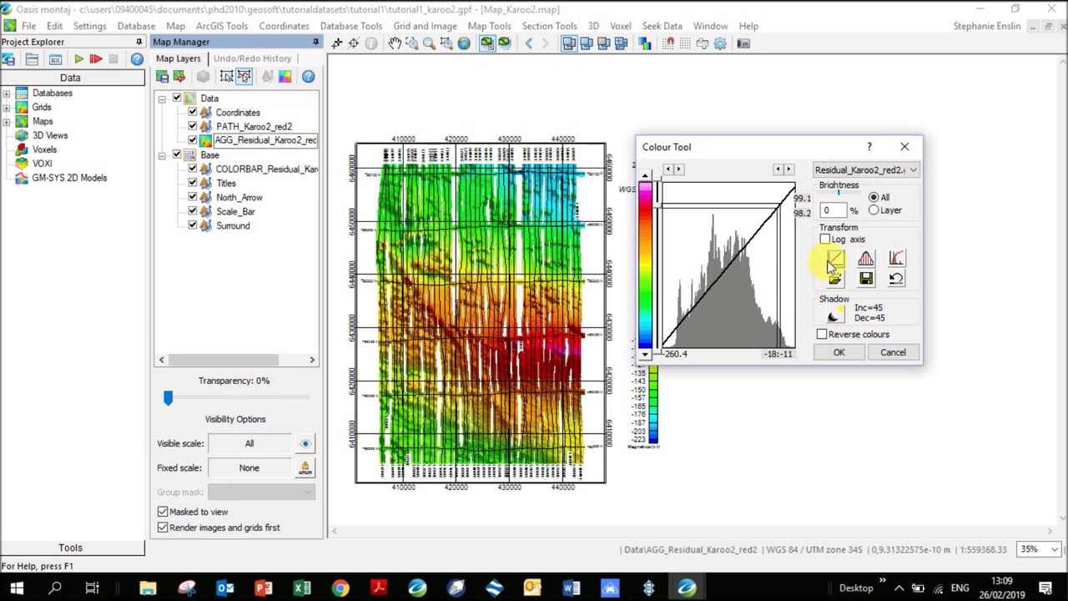
left_click(833, 260)
left_click(782, 221)
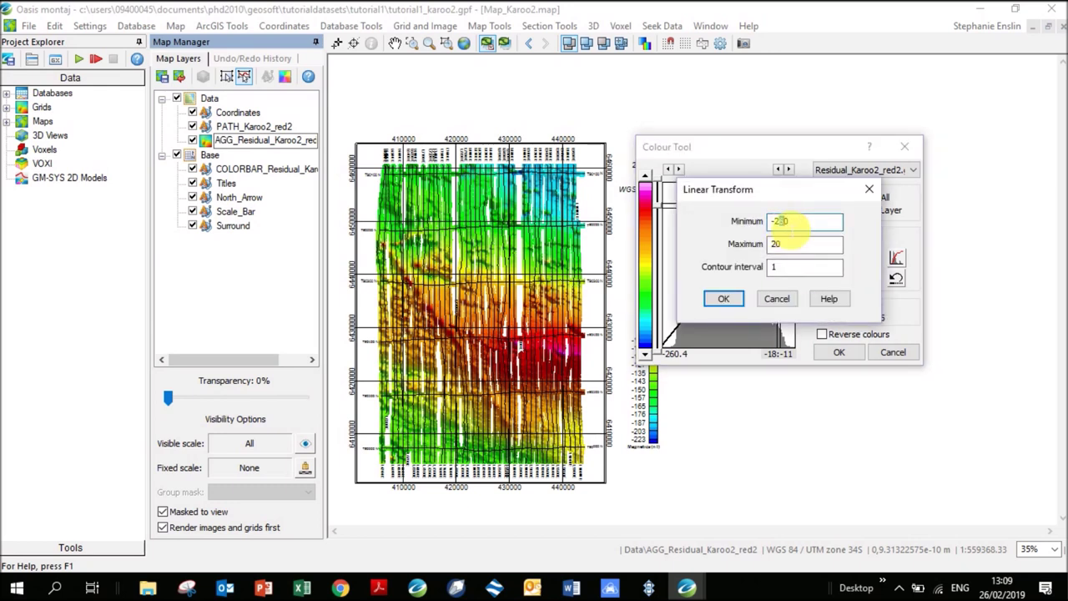
key("Tab")
type("-11")
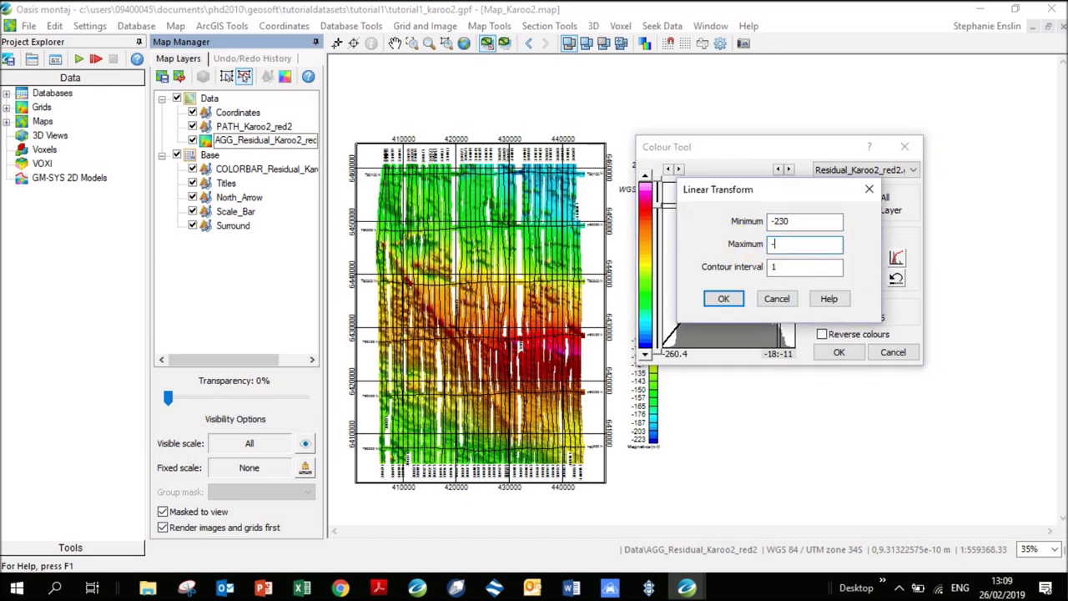
left_click(724, 299)
left_click(710, 311)
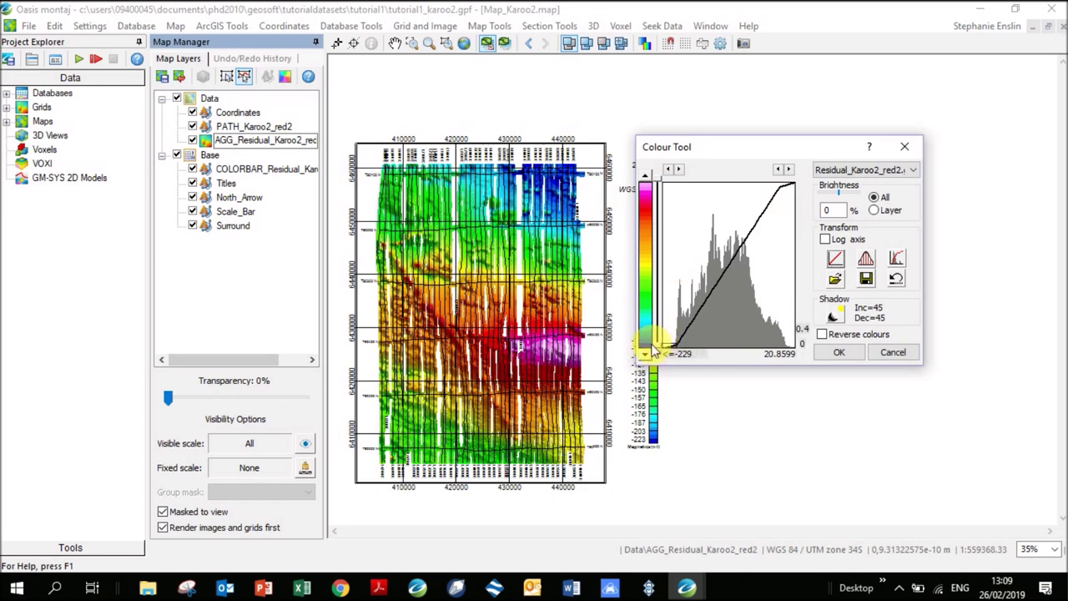
left_click_drag(655, 350, 644, 351)
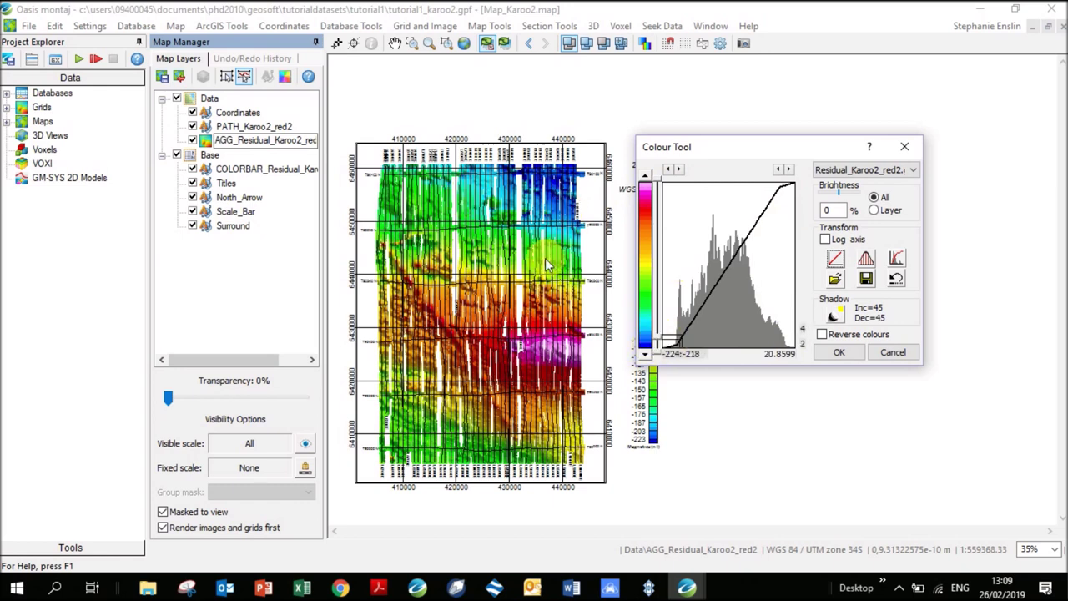
left_click(895, 260)
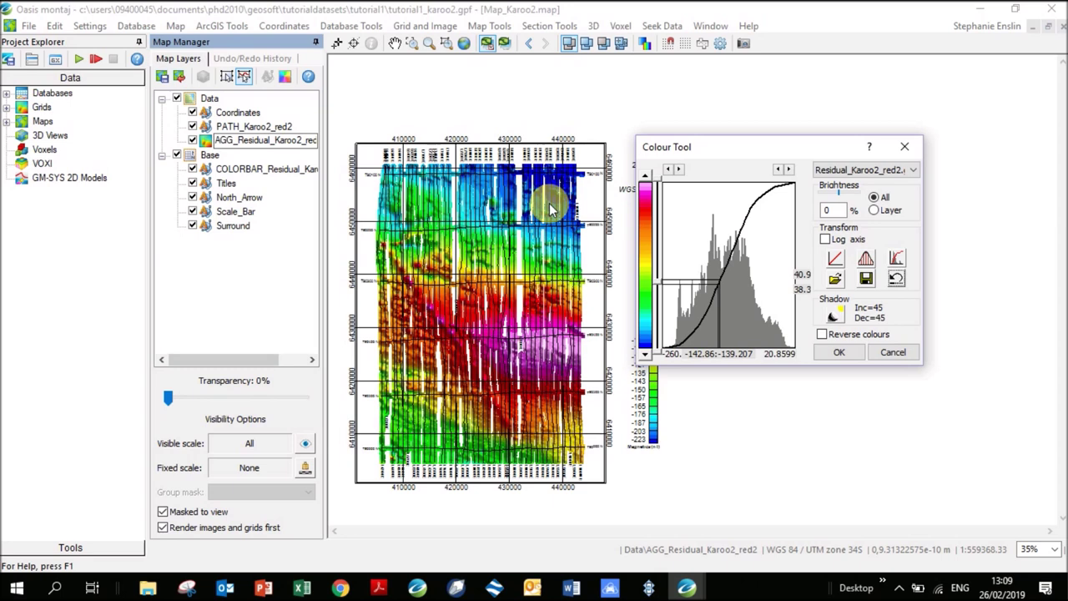
Apply a linear transform with minimum -230, maximum -11 and contour interval 1 to the grid, and accept the new colours
left_click(835, 258)
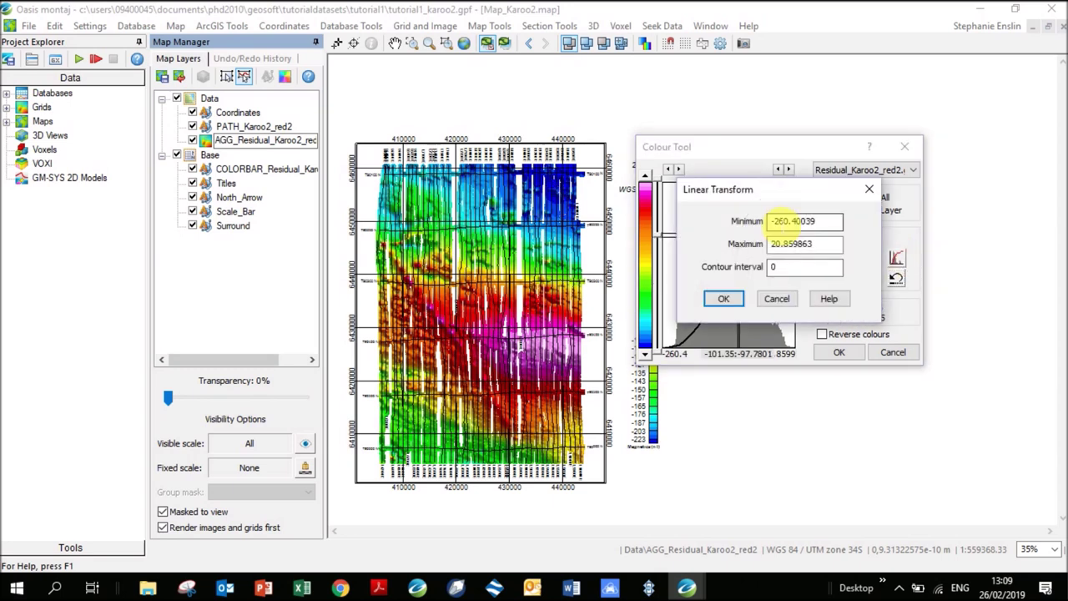
double_click(792, 220)
type("-230")
double_click(791, 243)
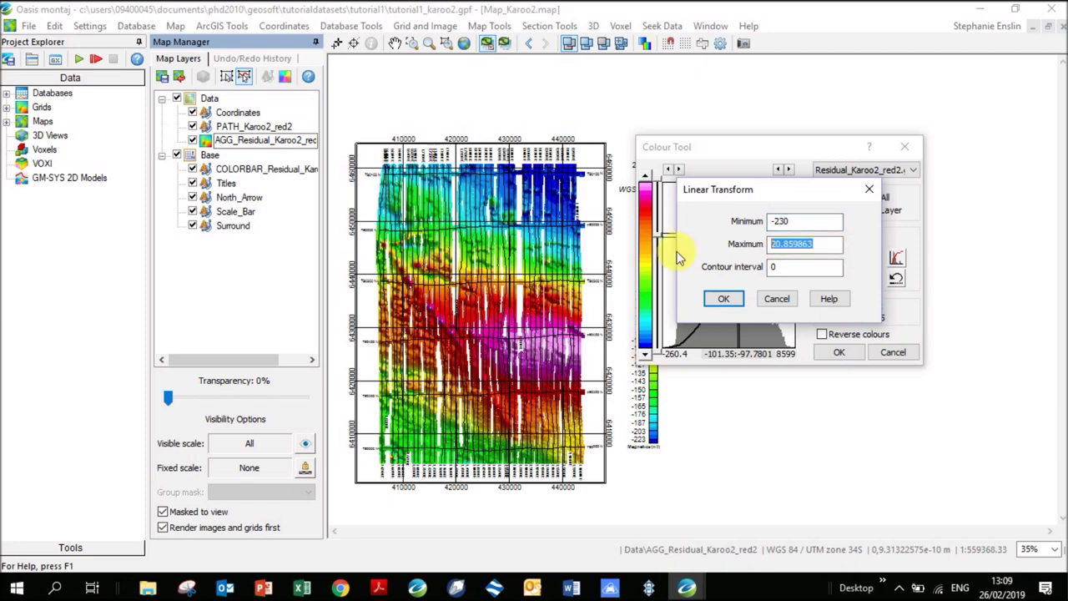
type("-11")
key("Tab")
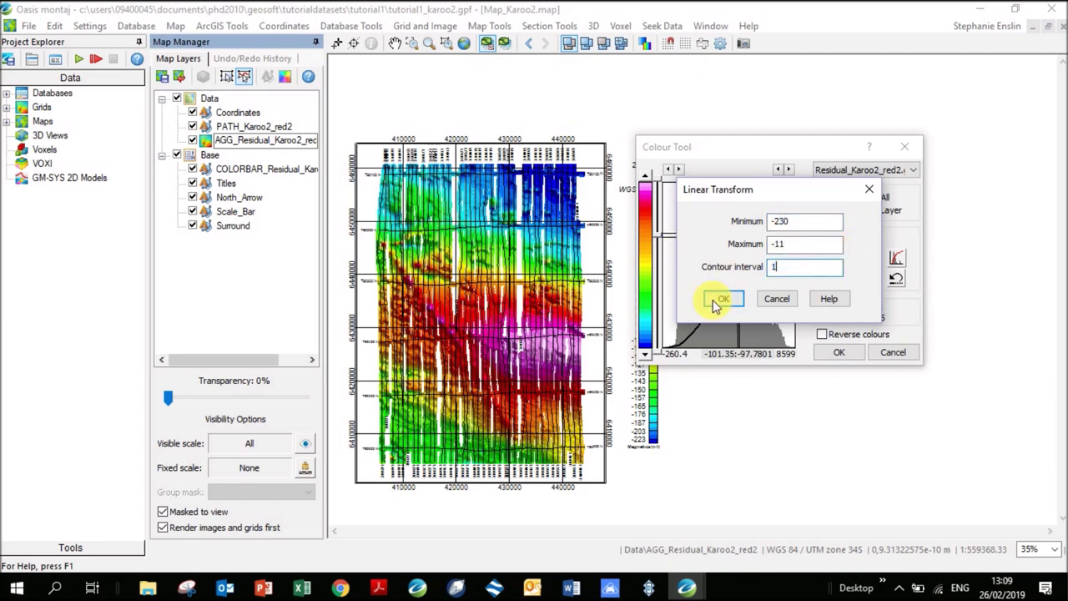
left_click(714, 299)
left_click(716, 311)
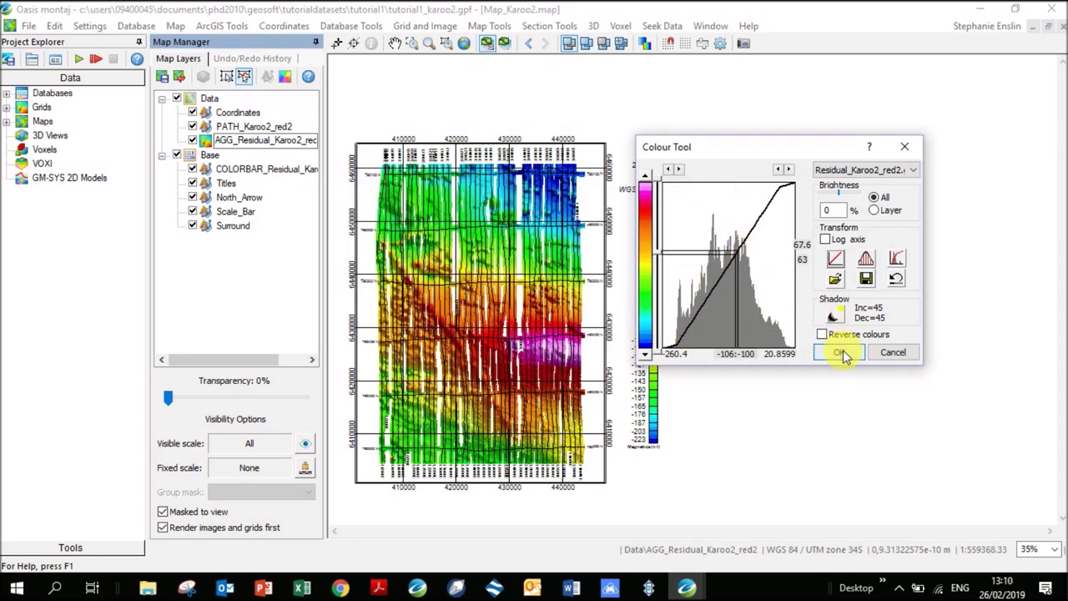
left_click(841, 351)
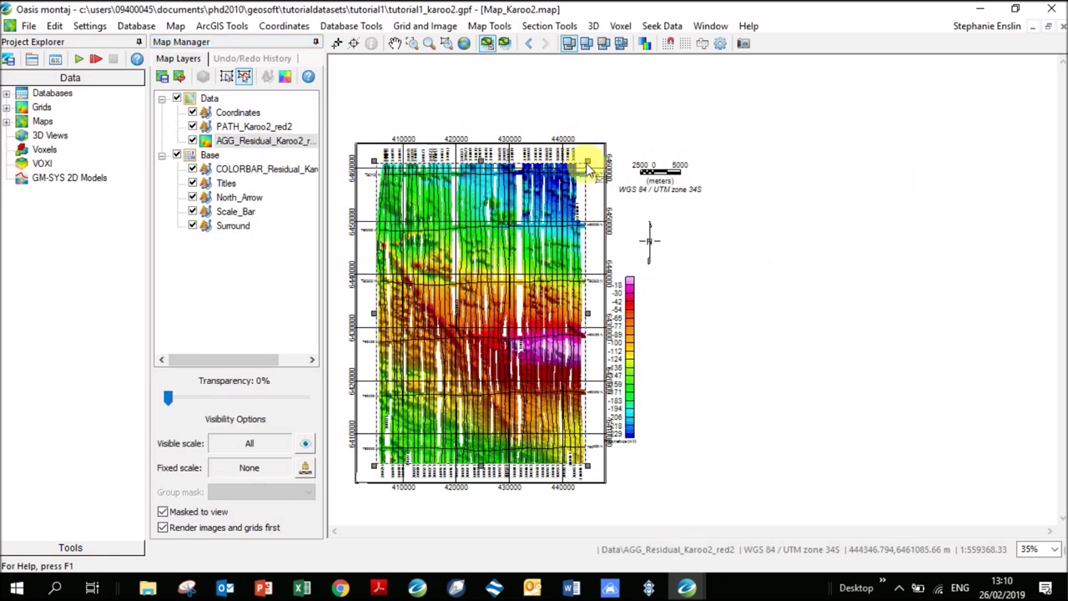
Move the colour bar away from the map, clear of the coordinate labels and beneath the north arrow
left_click(630, 369)
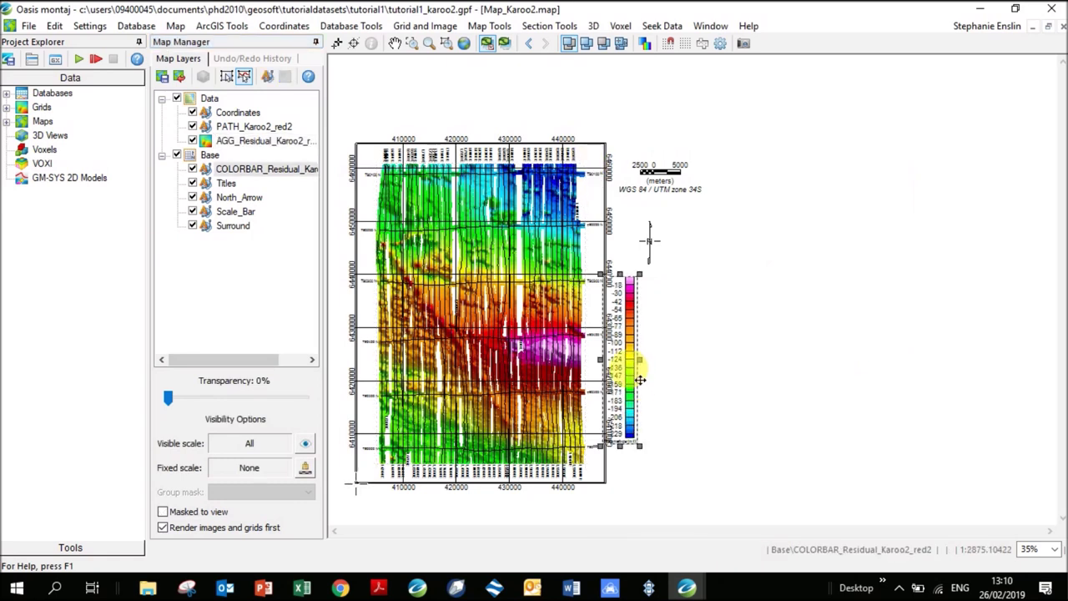
left_click(643, 365)
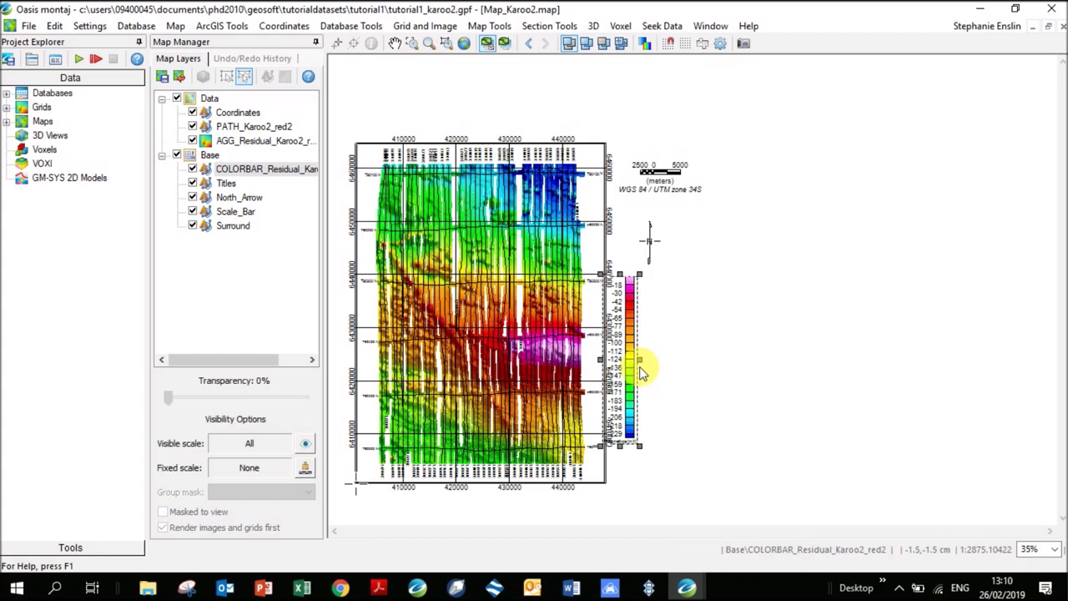
left_click_drag(646, 377, 679, 375)
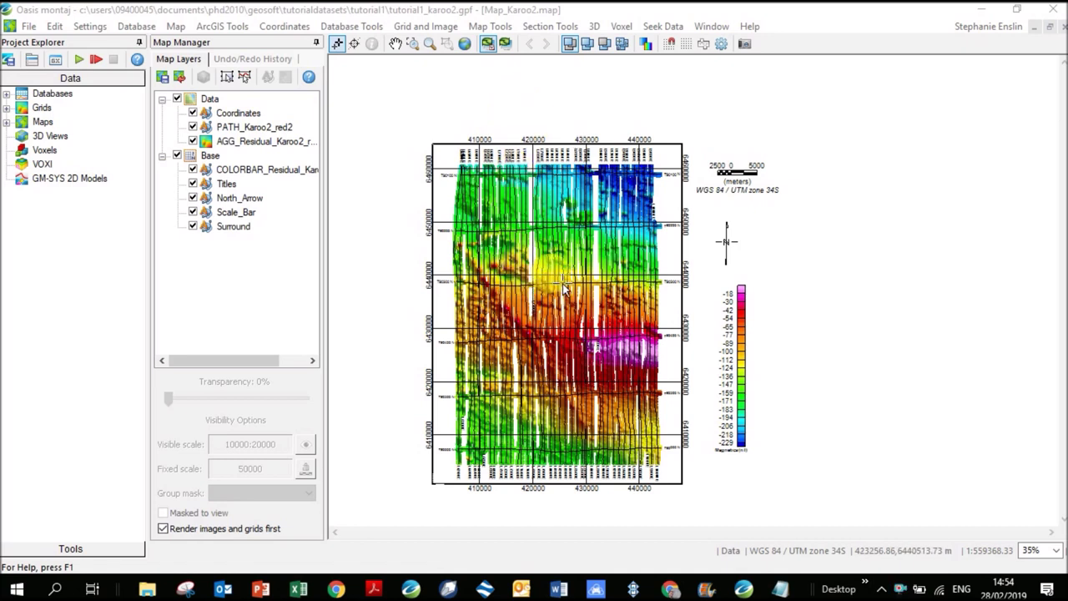
Measure the spacing between survey lines beside the L6700 E line in the northern part of the map
left_click(412, 44)
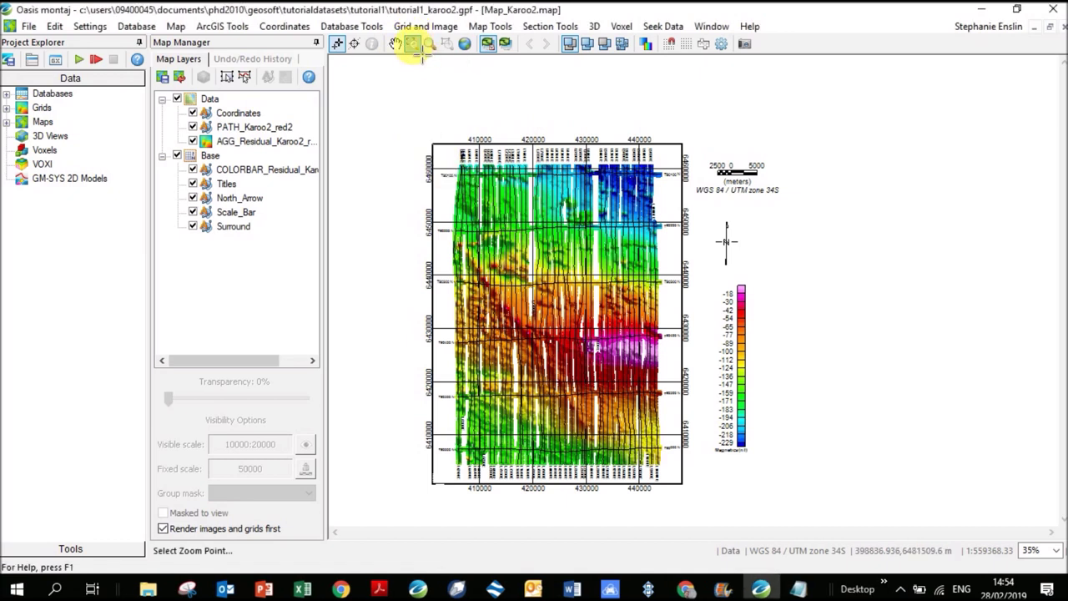
left_click_drag(422, 126, 707, 287)
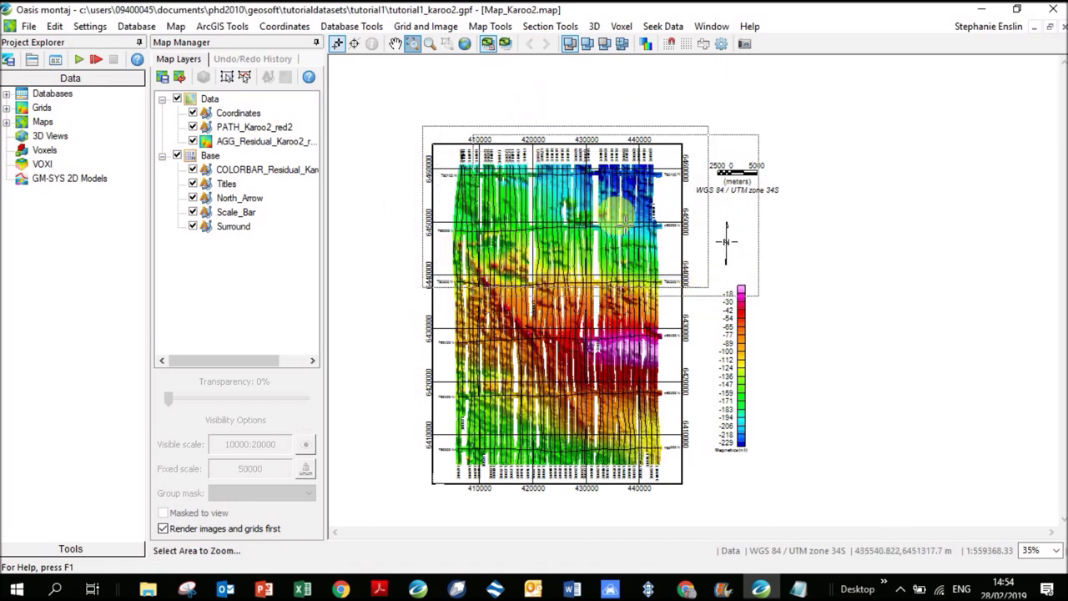
left_click(576, 219)
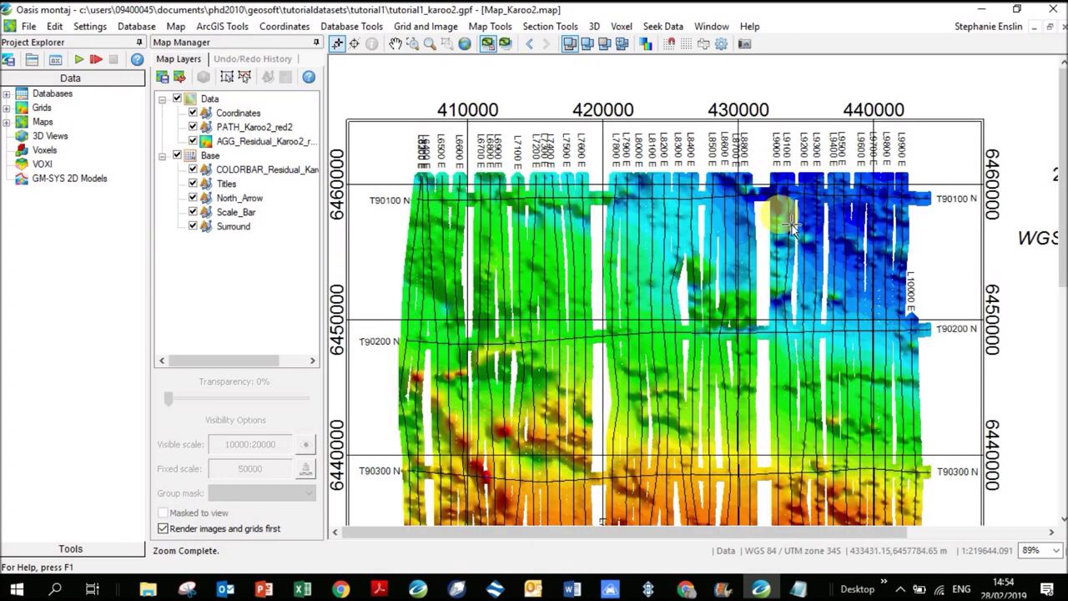
right_click(485, 248)
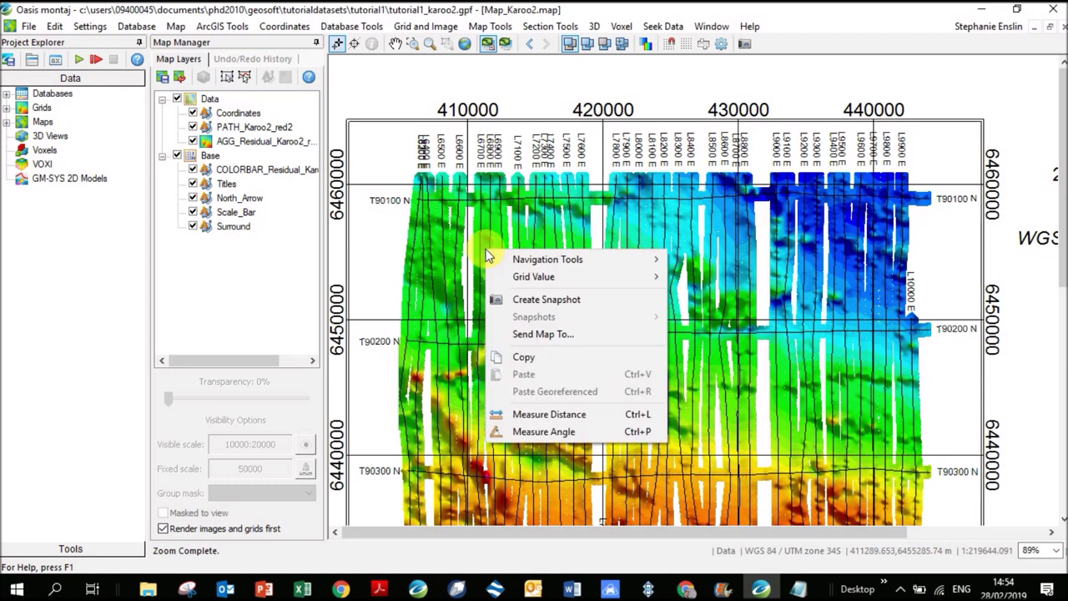
left_click(547, 408)
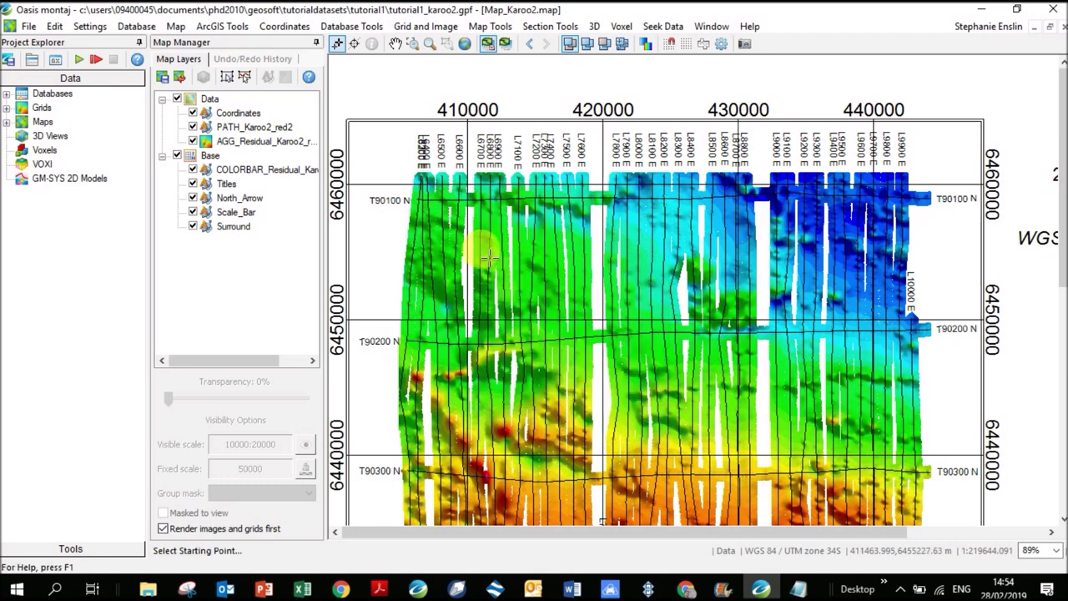
left_click(479, 222)
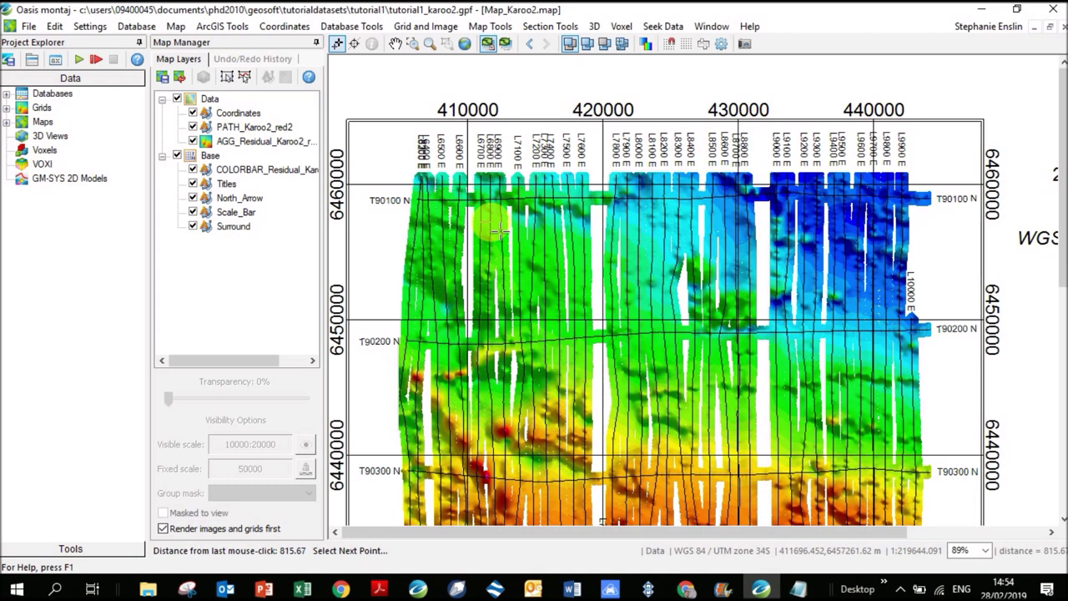
right_click(505, 219)
left_click(511, 227)
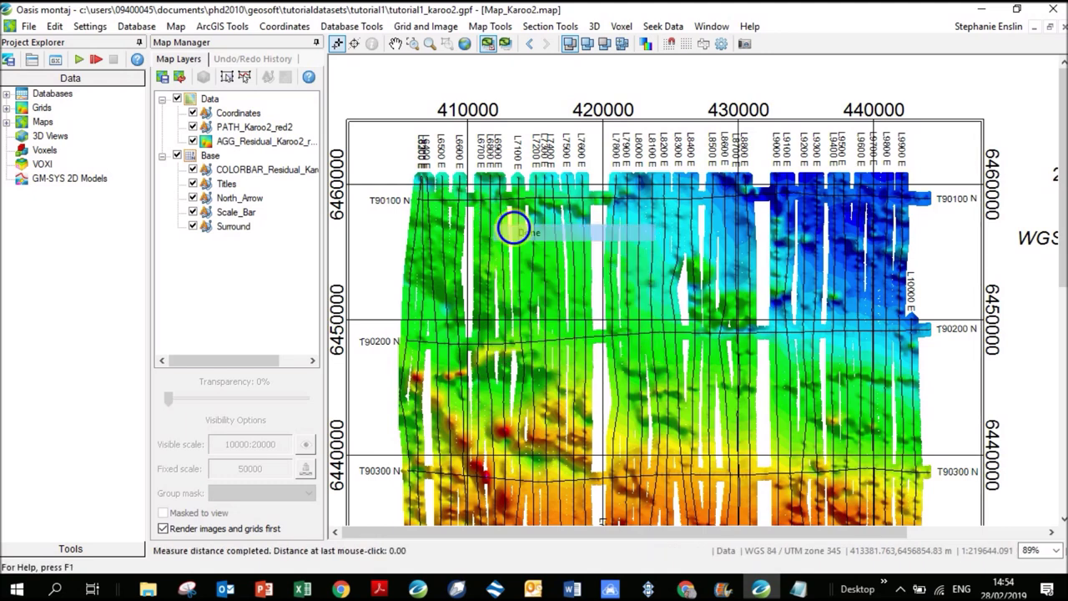
Measure the distance between two adjacent survey lines near L7200 E, south of tie line T90100 N
right_click(492, 227)
left_click(500, 395)
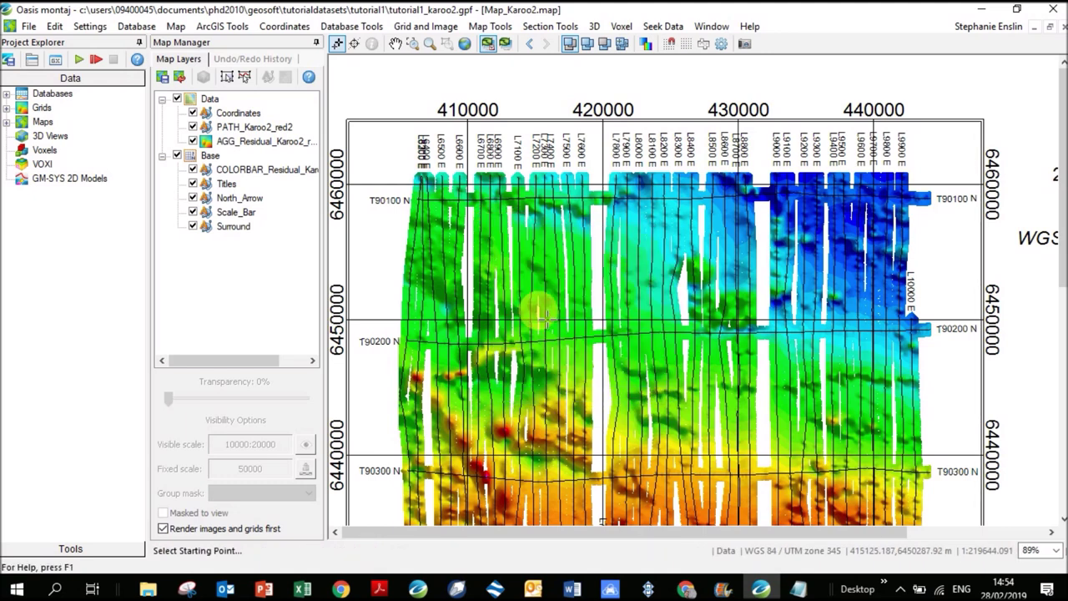
left_click(519, 256)
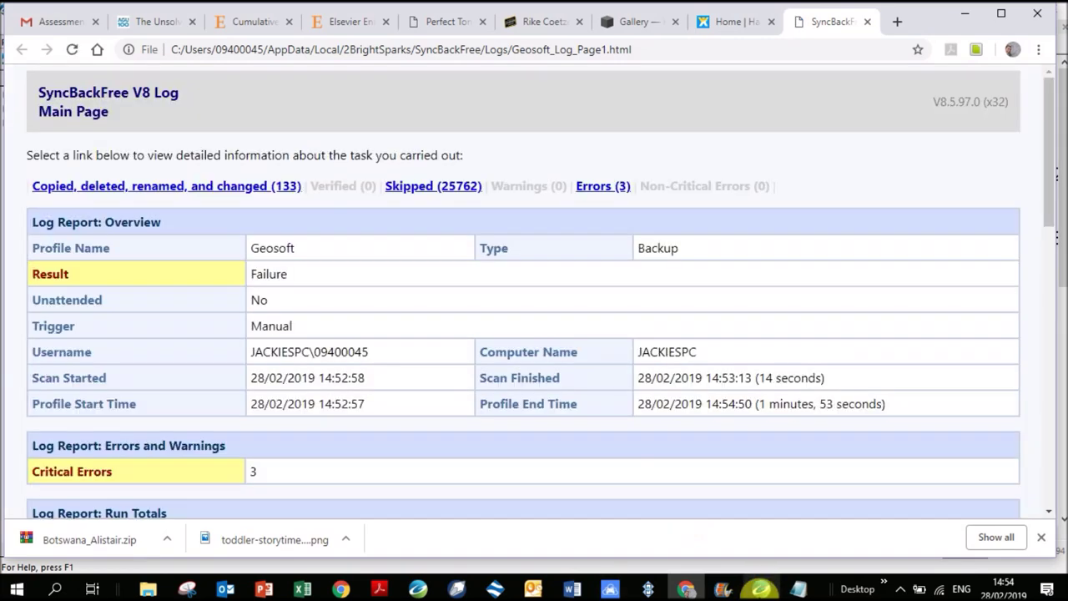
left_click(760, 589)
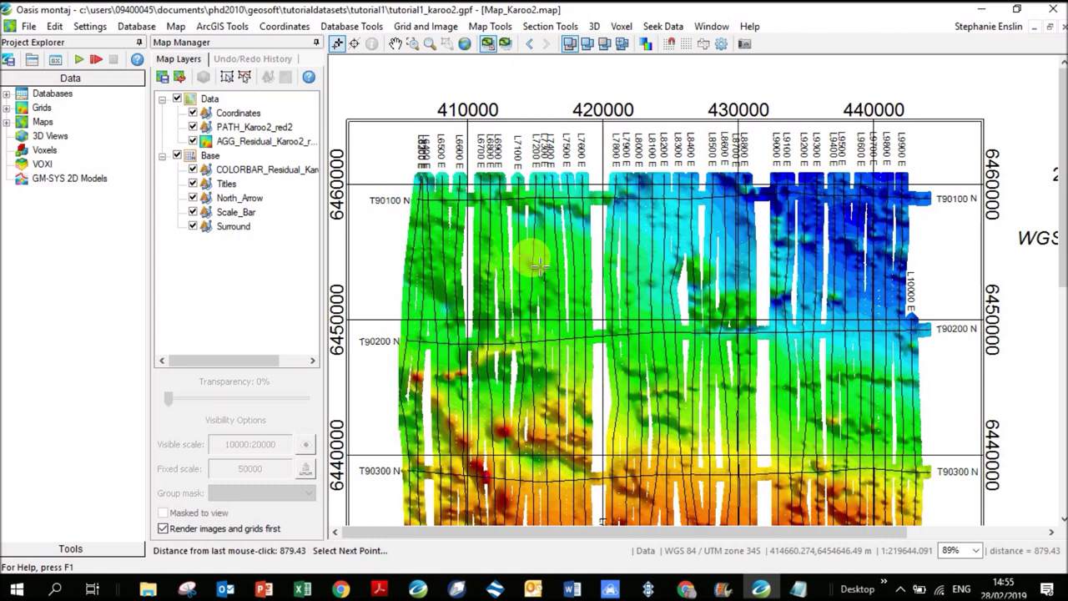
right_click(531, 256)
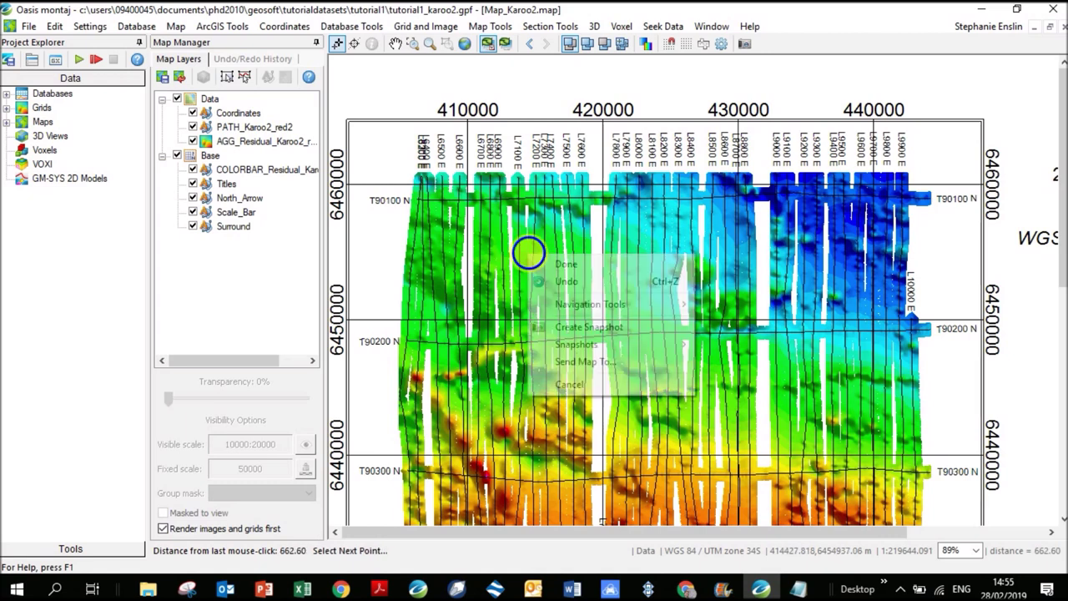
left_click(558, 263)
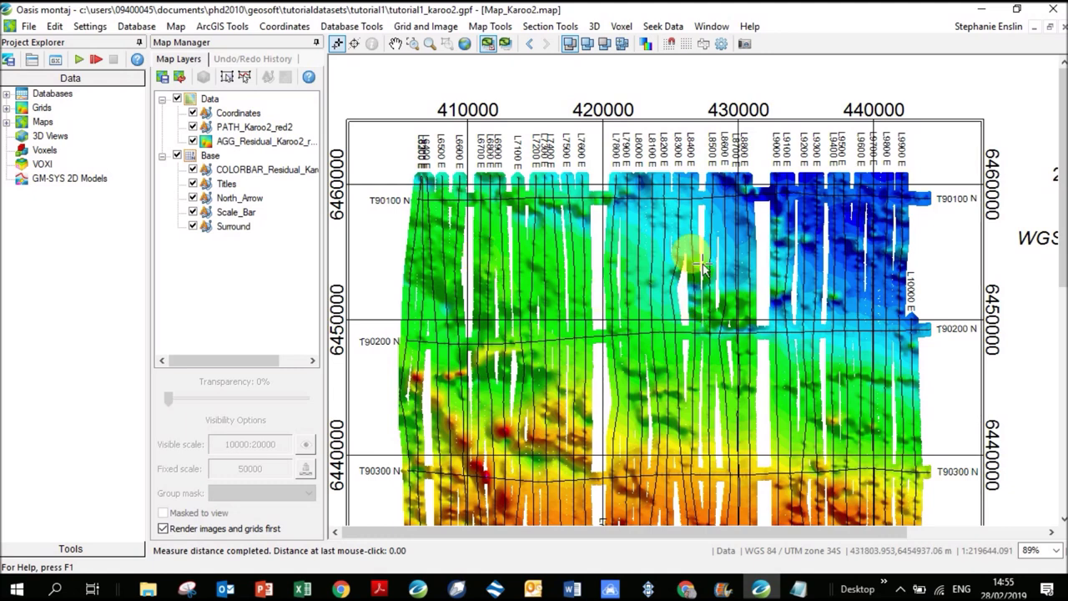
left_click(424, 27)
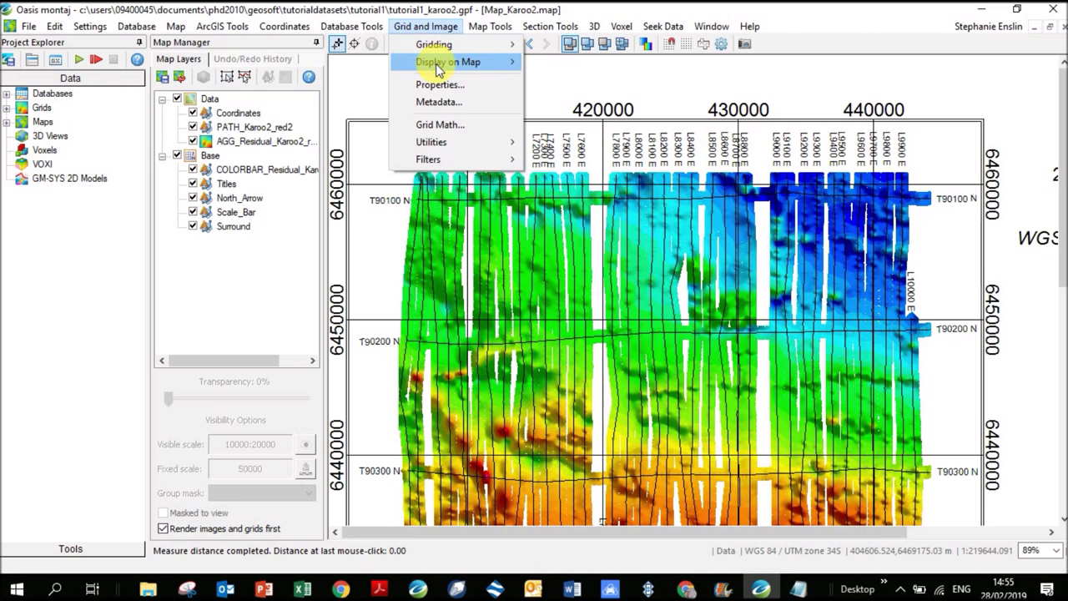
mouse_move(482, 66)
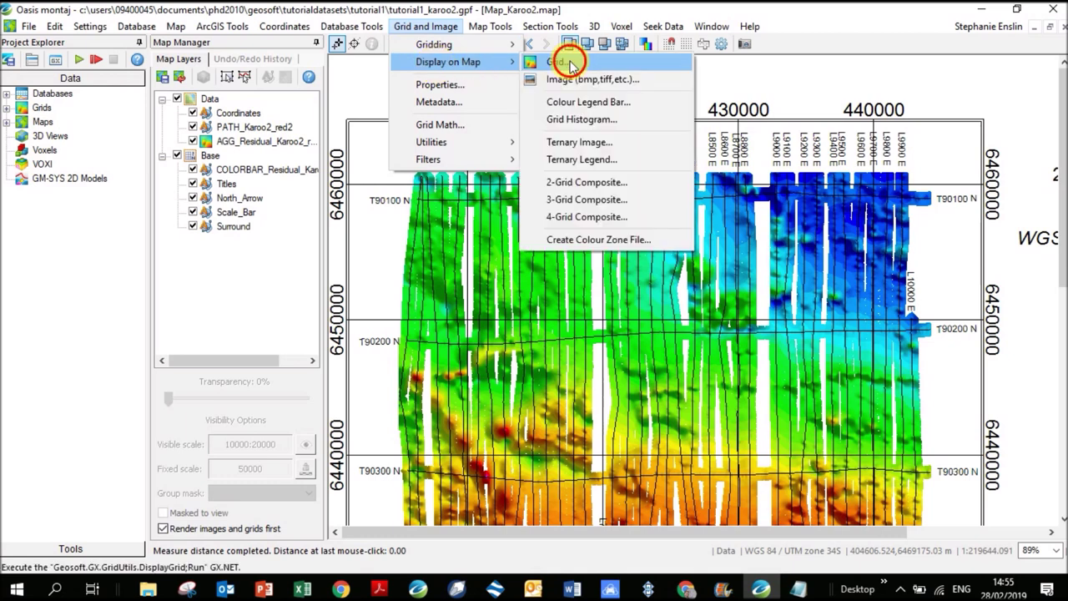
left_click(570, 63)
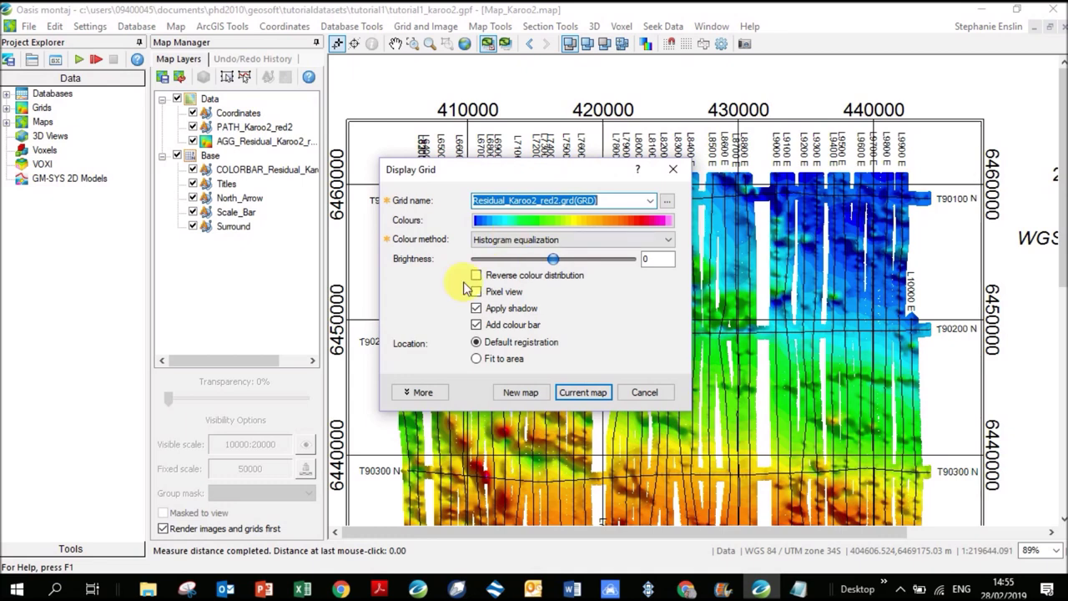
left_click(417, 391)
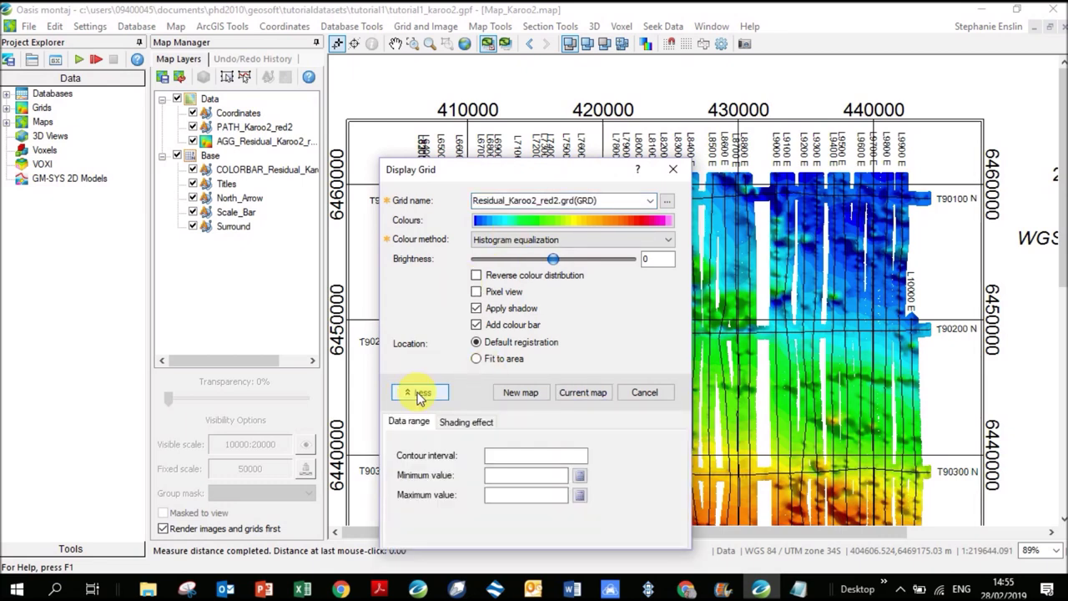
left_click(448, 420)
left_click(417, 392)
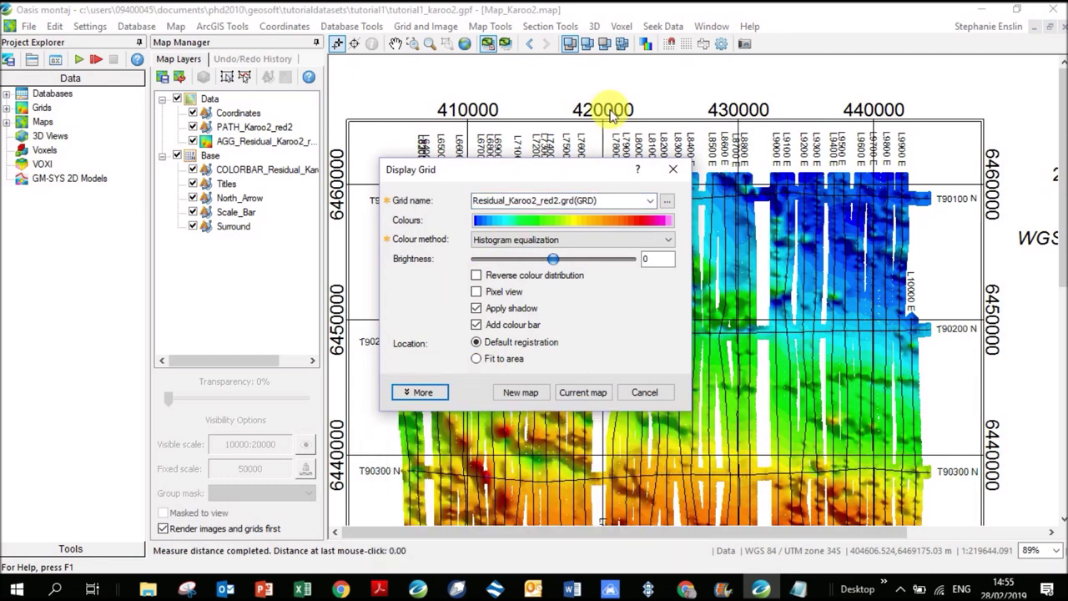
left_click(672, 171)
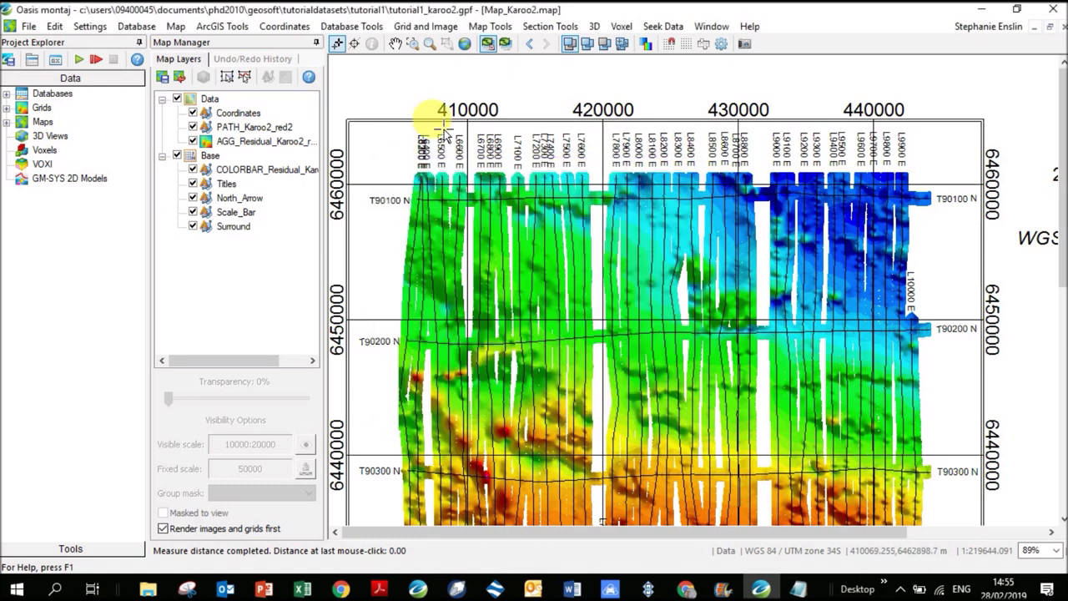
Regrid the Residual channel by minimum curvature with a cell size of 250, overwriting Residual_Karoo2_red2.grd
left_click(417, 25)
mouse_move(489, 43)
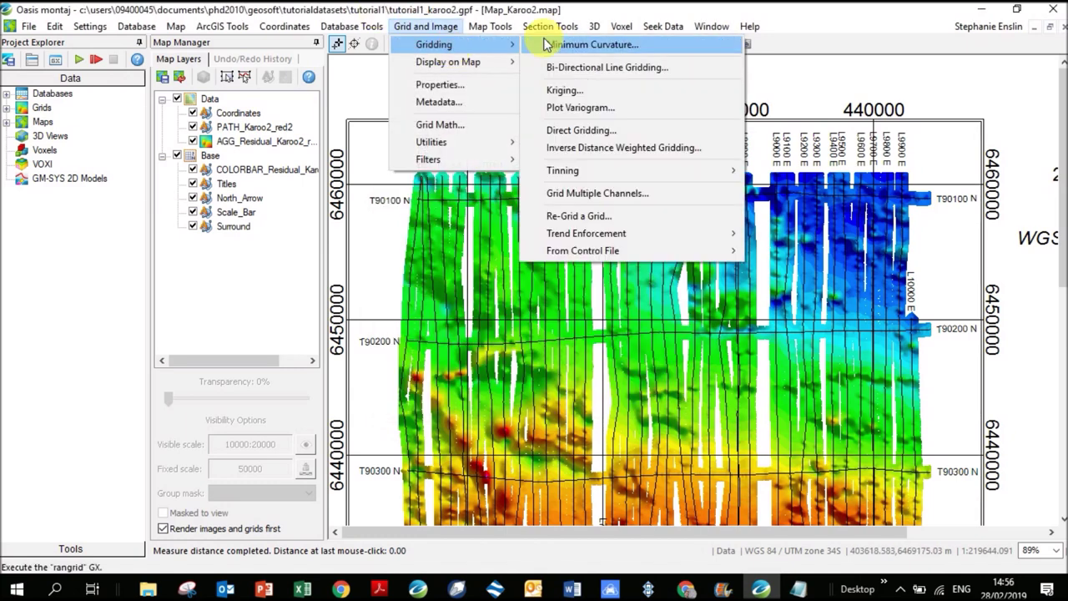
left_click(547, 44)
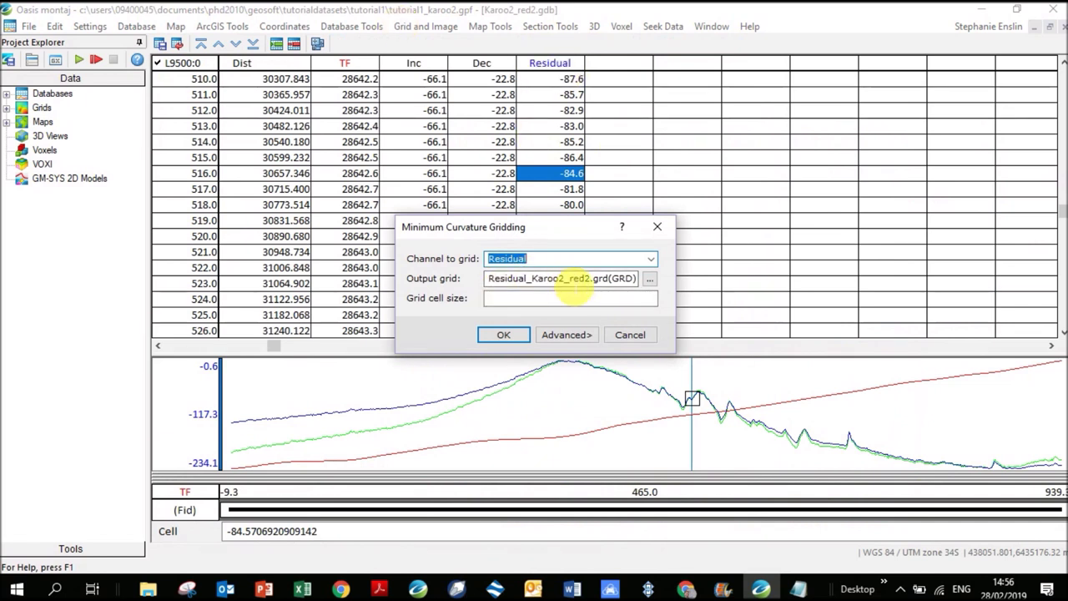
left_click(485, 302)
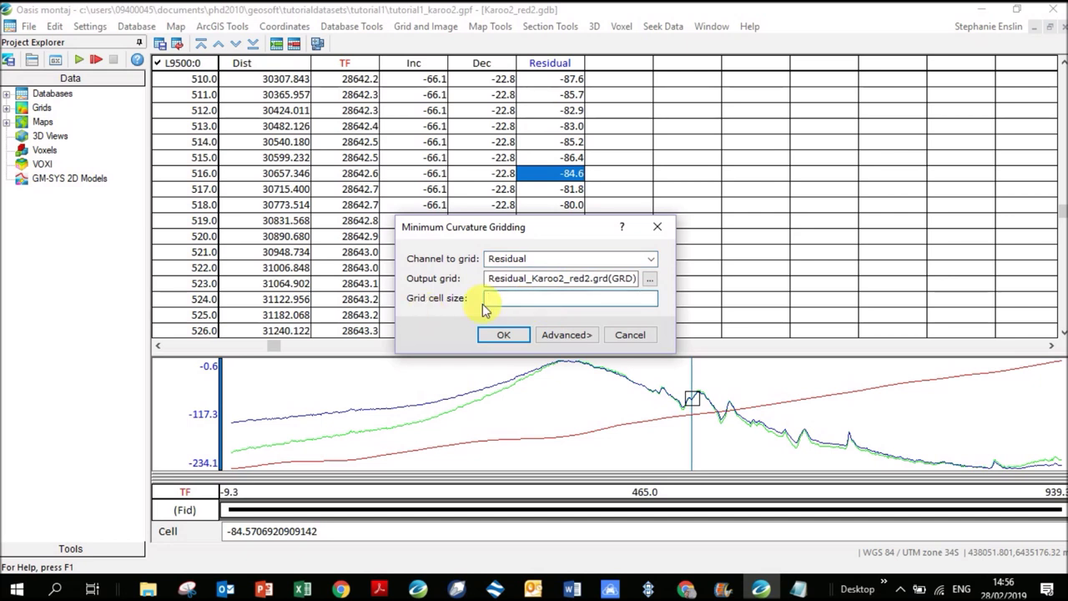
type("250")
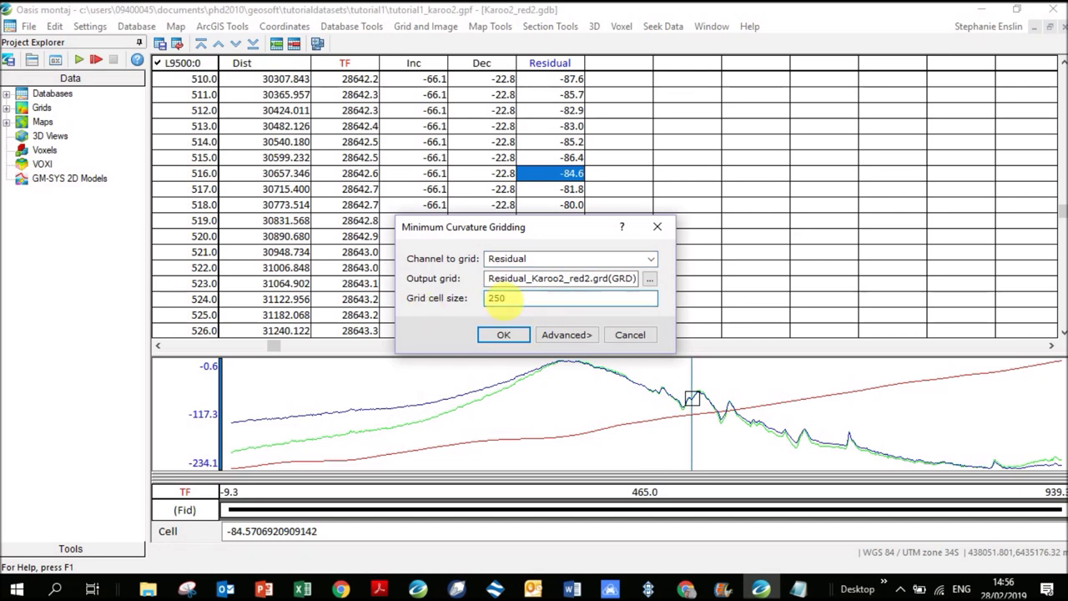
left_click(504, 336)
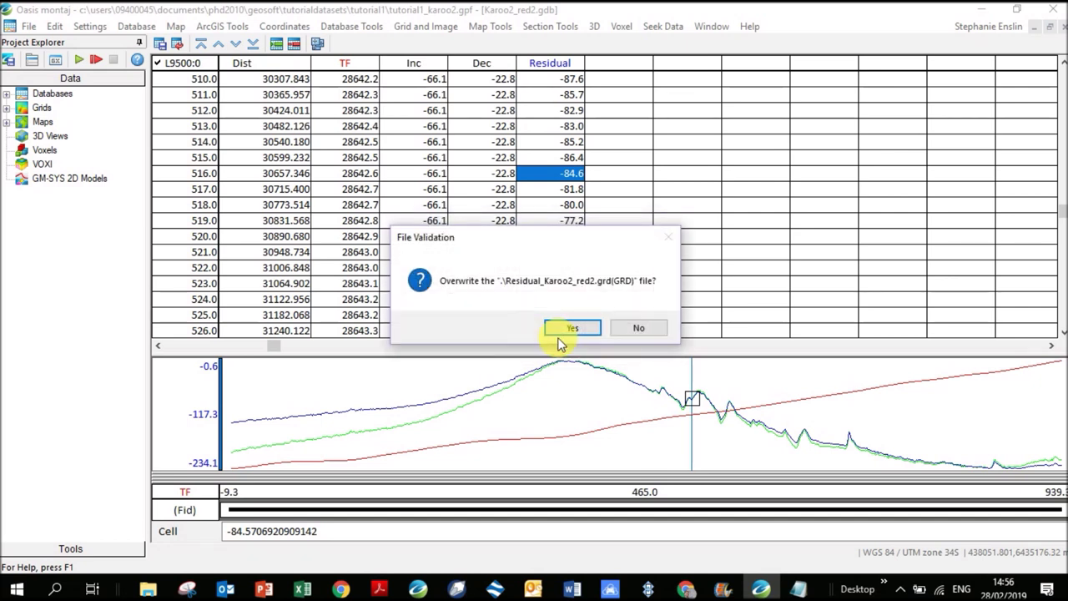
left_click(567, 325)
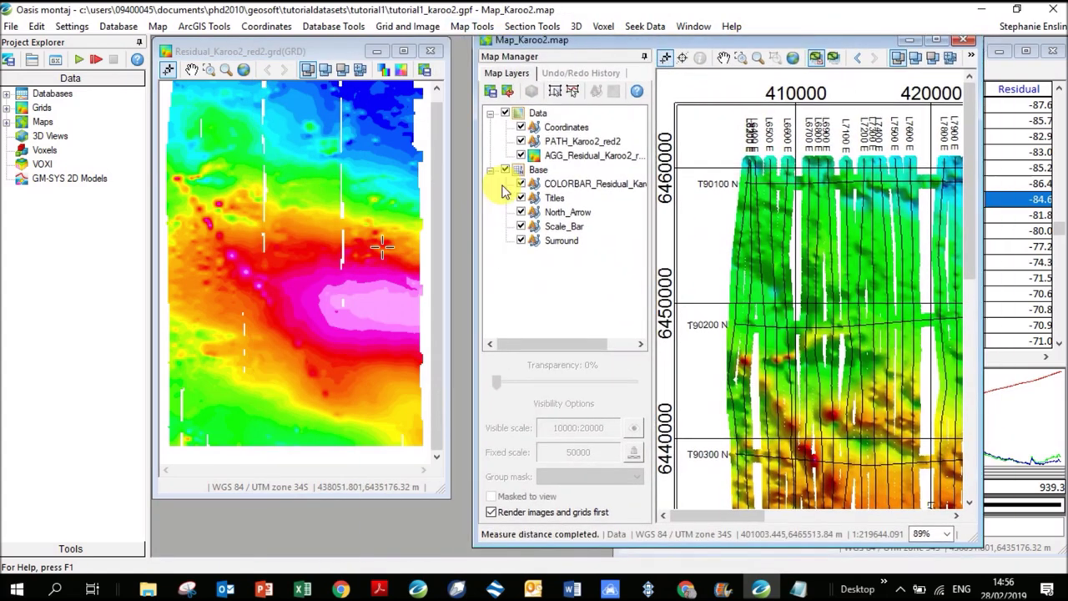
Locate the remaining white gaps of the new residual grid on the Karoo2 map and examine them between the survey lines
left_click(342, 211)
left_click_drag(723, 514, 798, 513)
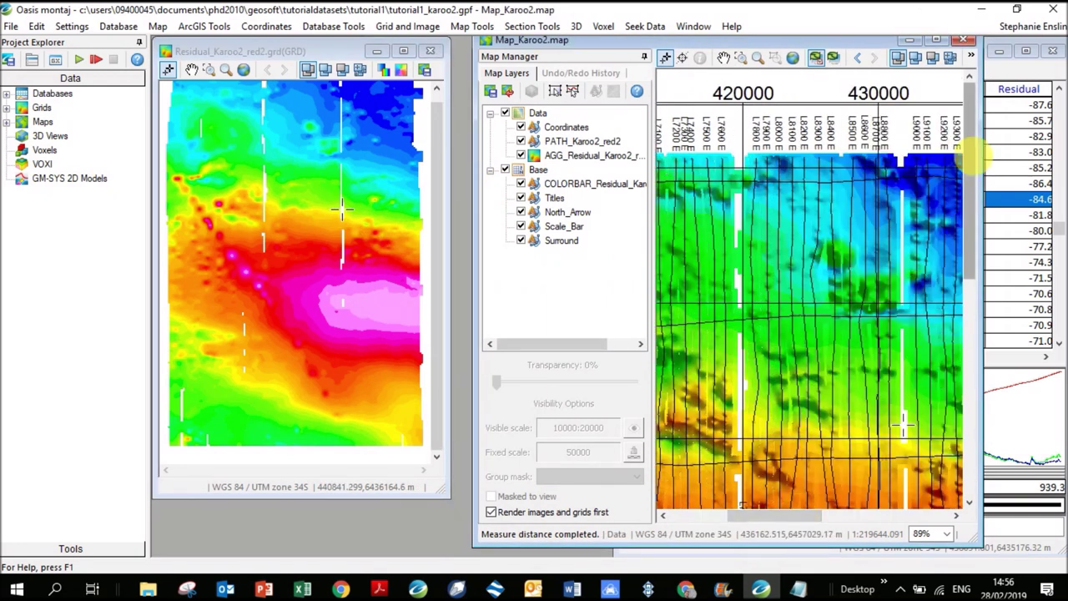
left_click_drag(976, 157, 997, 250)
left_click(942, 449)
mouse_move(943, 449)
left_mouse_down()
mouse_move(912, 453)
mouse_move(918, 409)
mouse_move(905, 409)
mouse_move(917, 223)
left_mouse_up()
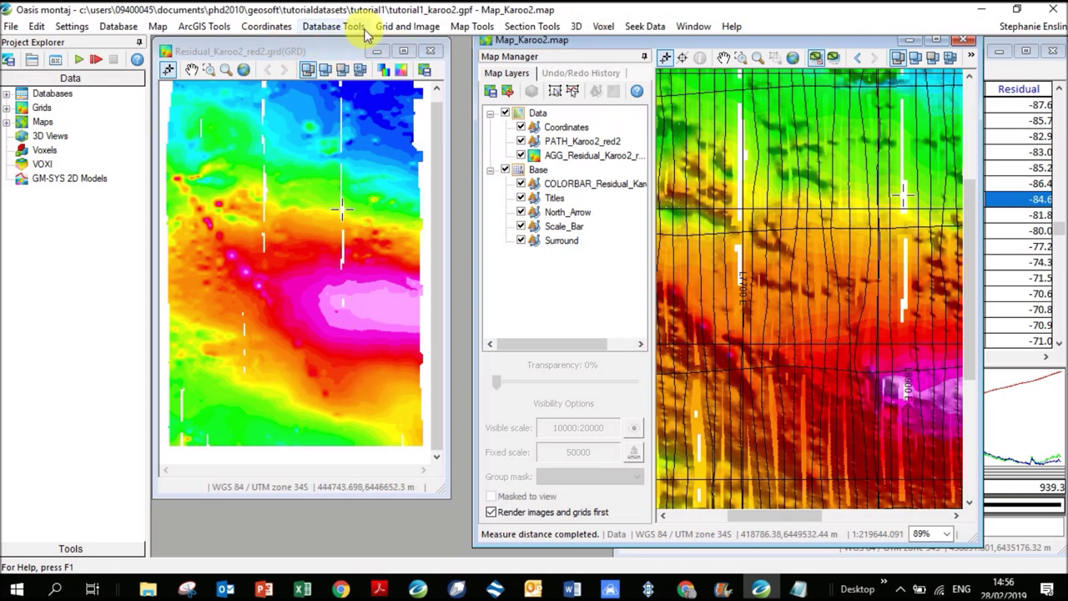
Set up regridding of Residual_Karoo2_red2.grd with the output grid named Residual_Karoo2_red2_interp.grd
left_click(406, 28)
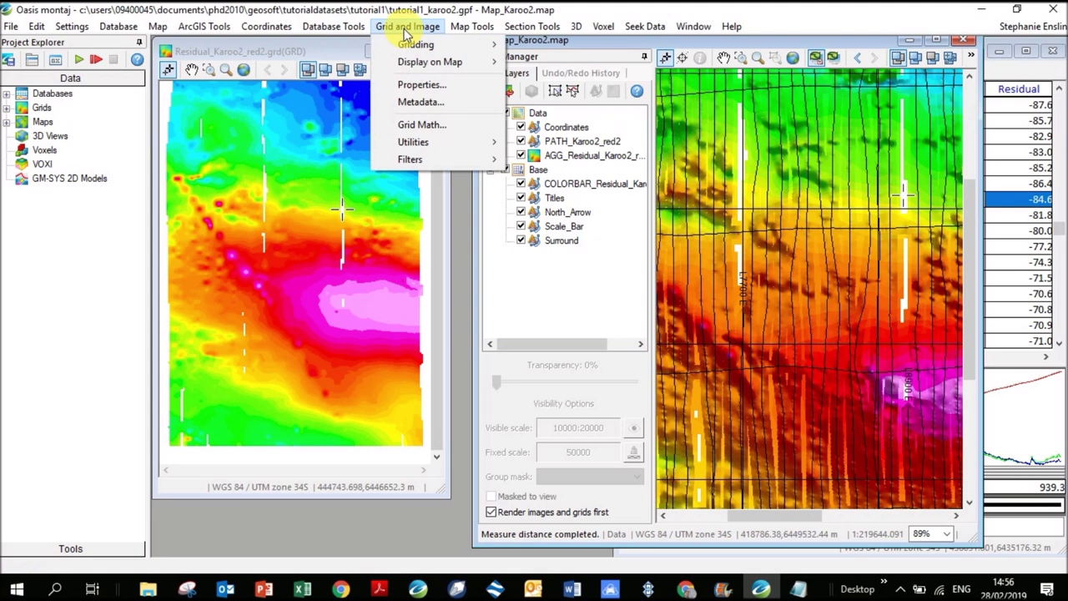
mouse_move(412, 51)
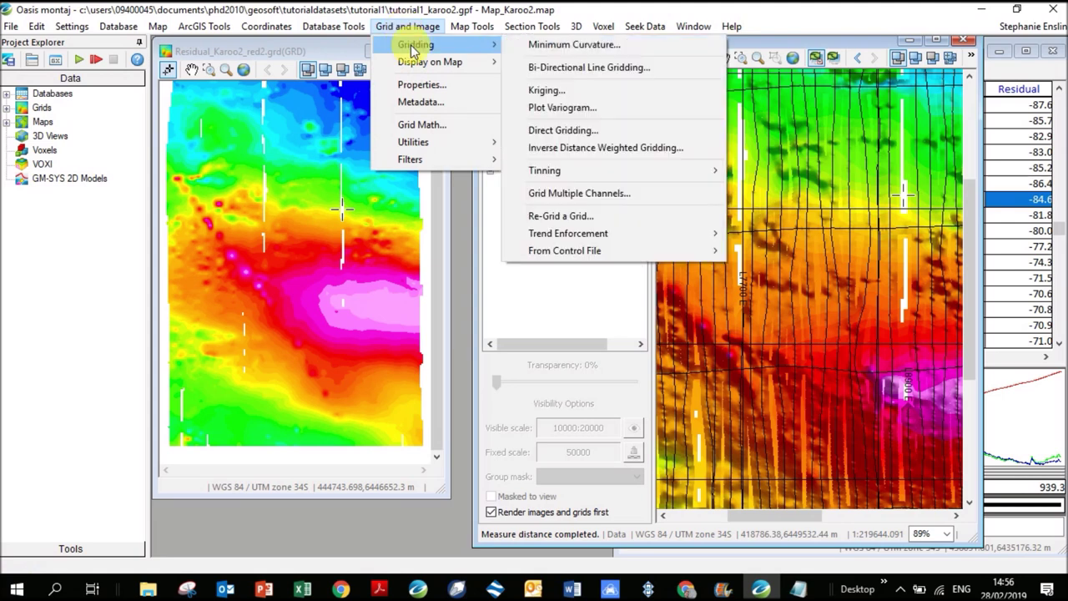
left_click(606, 219)
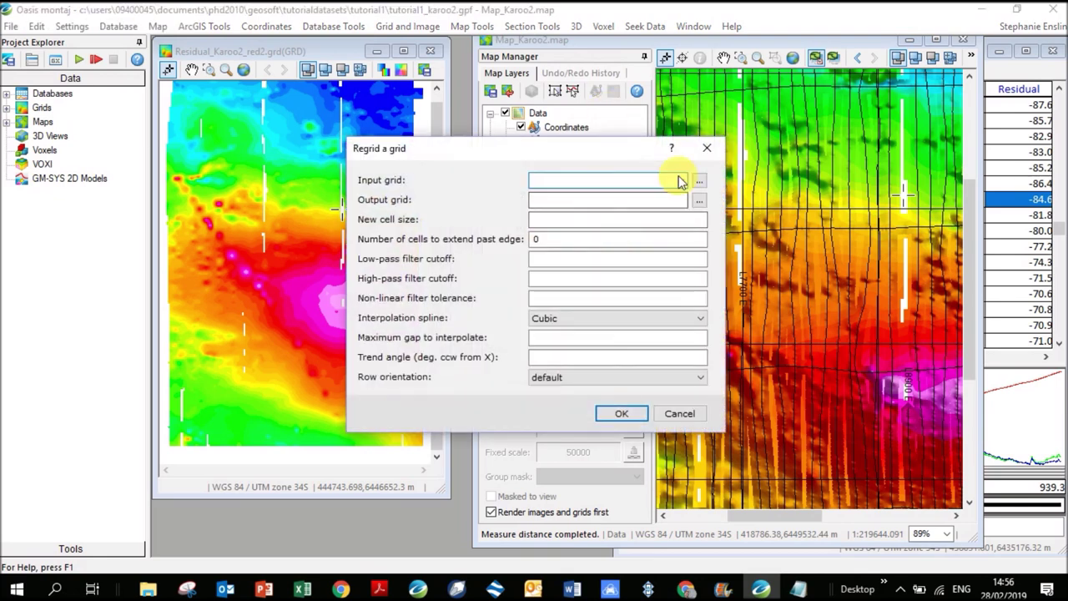
left_click(681, 180)
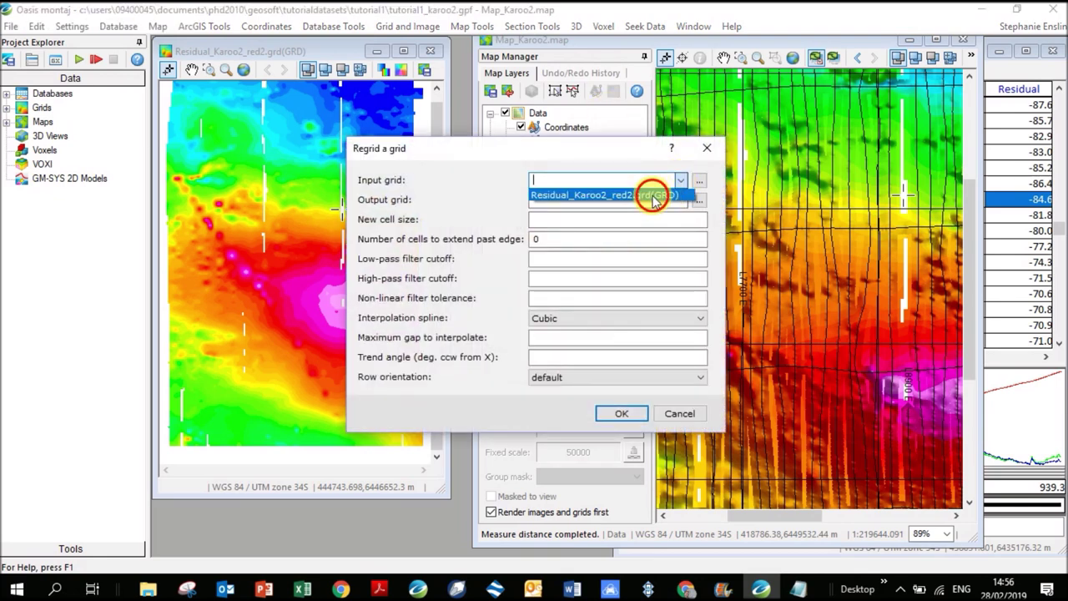
left_click(674, 198)
left_click(699, 200)
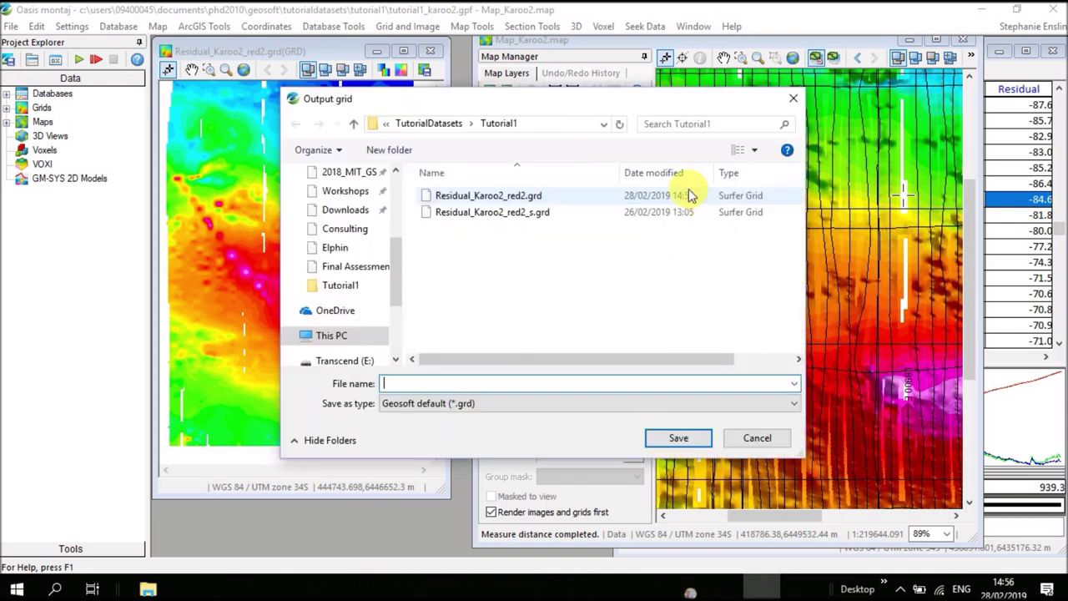
left_click(487, 196)
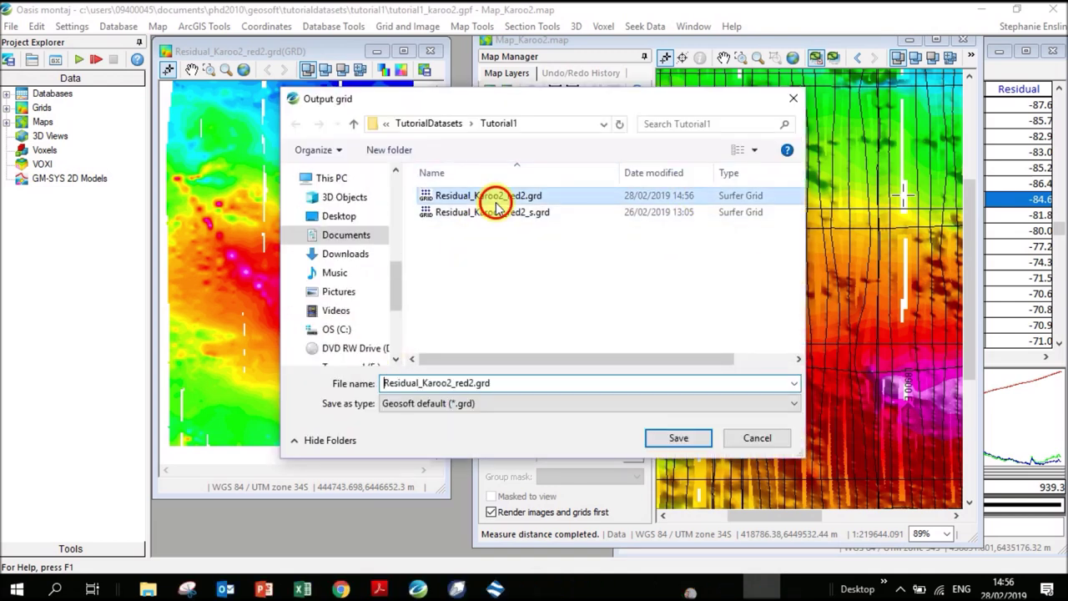
left_click(701, 444)
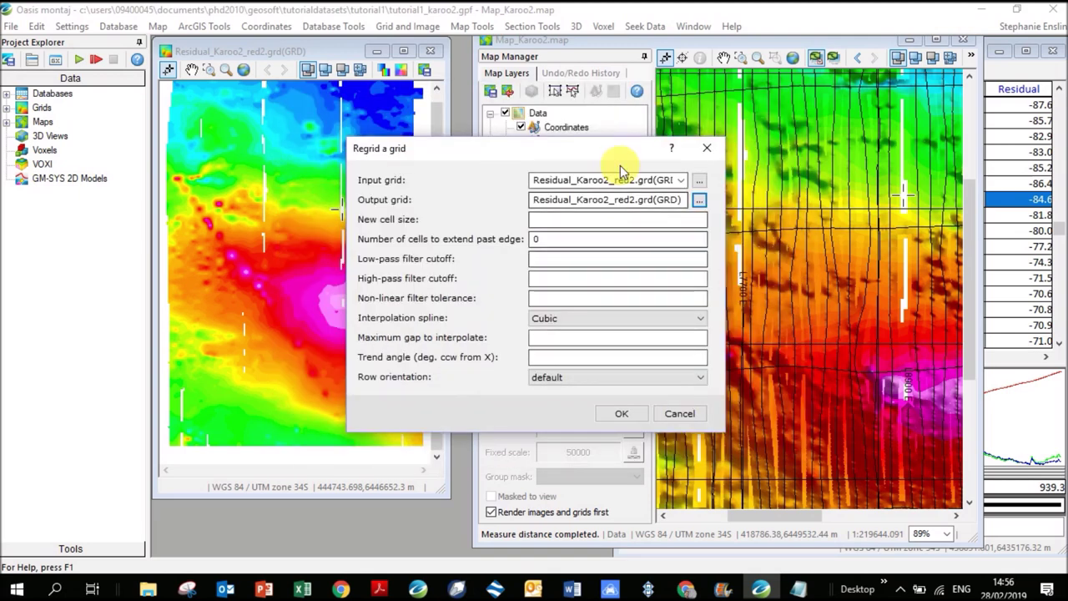
left_click(632, 200)
type("_interp")
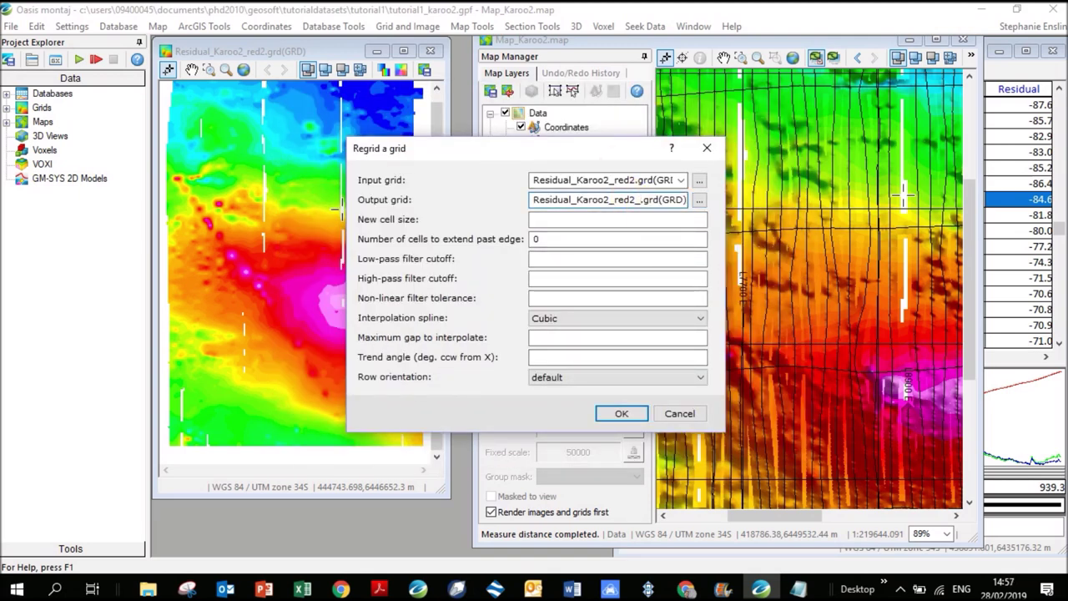
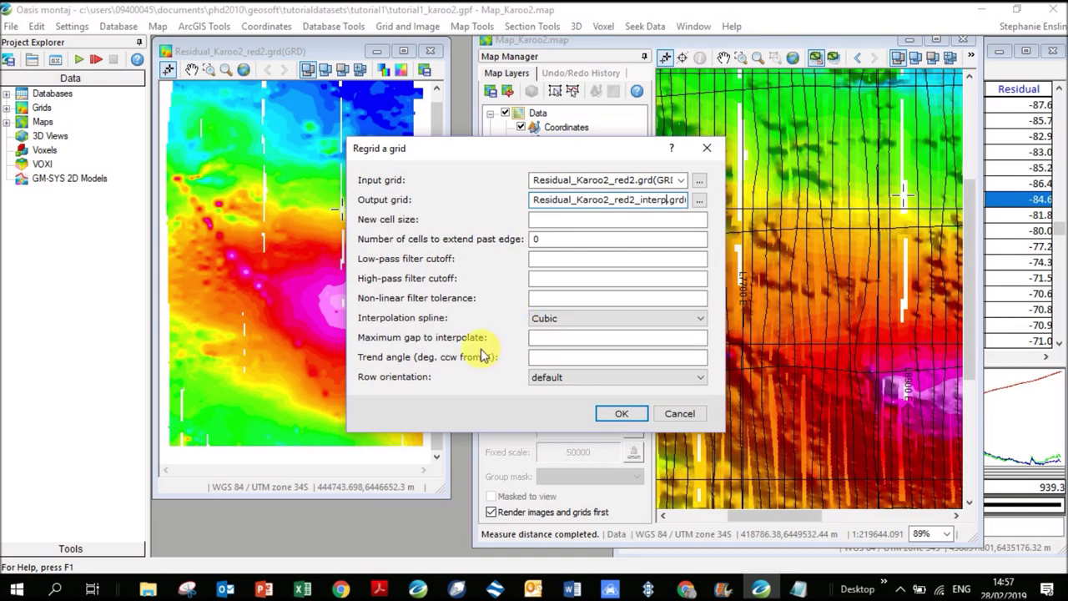
Set the maximum gap to interpolate to 500 and regrid Residual_Karoo2_red2.grd into Residual_Karoo2_red2_interp.grd
left_click(543, 338)
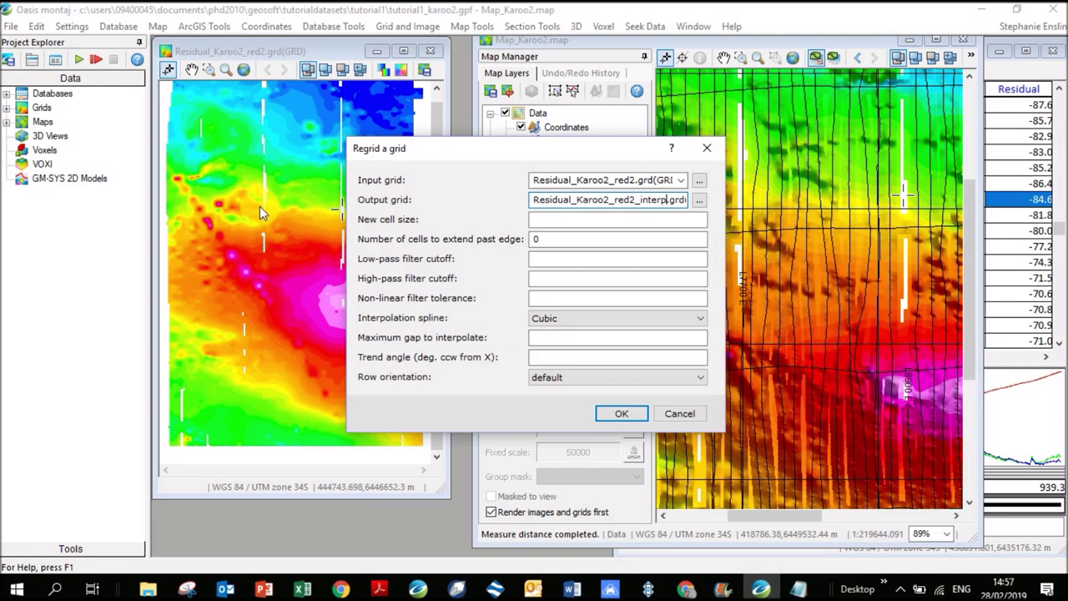
left_click(648, 338)
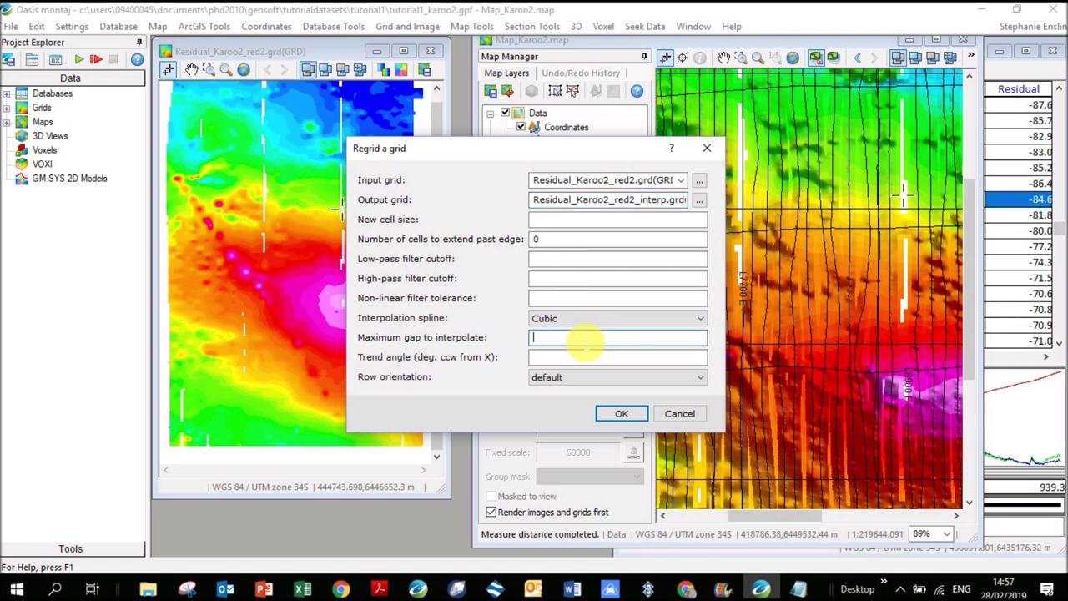
type("500")
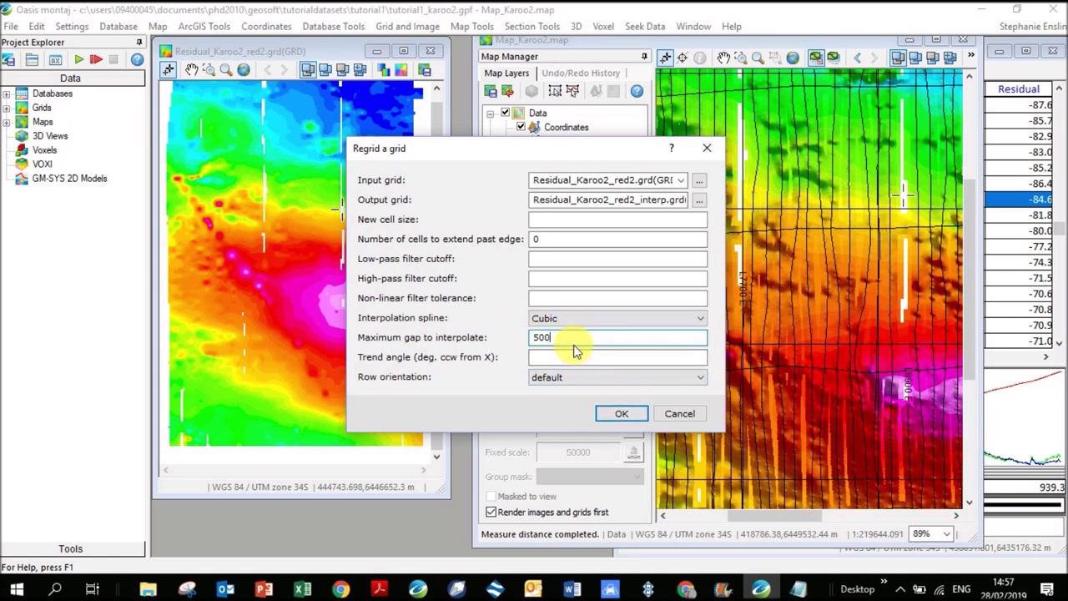
left_click(635, 415)
left_click(621, 413)
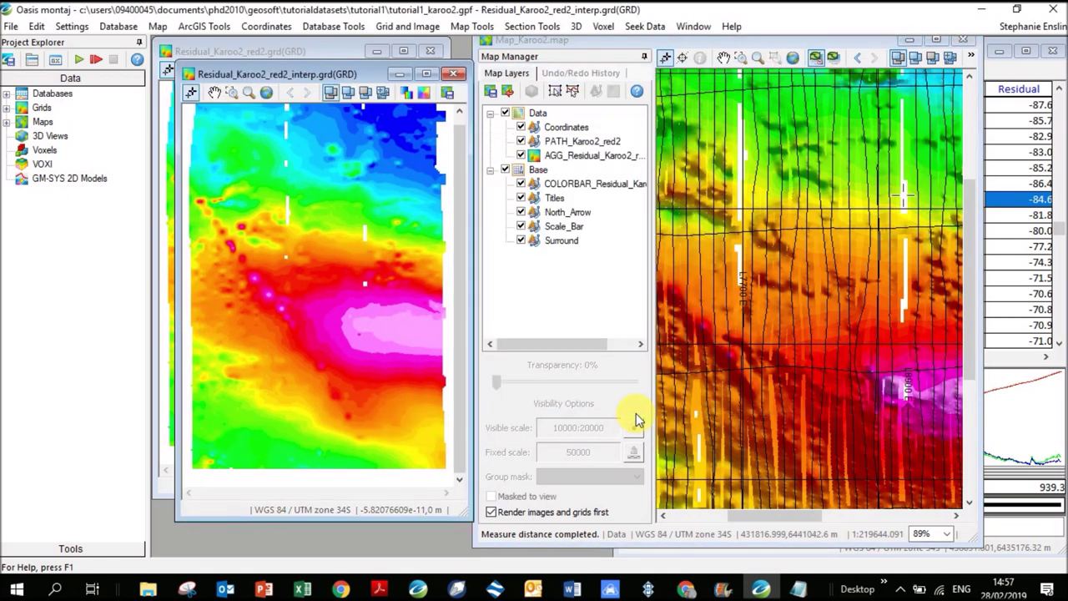
Regrid Residual_Karoo2_red2.grd again with a maximum interpolation gap of 600, overwriting Residual_Karoo2_red2_interp.grd
left_click(408, 26)
mouse_move(488, 44)
left_click(559, 215)
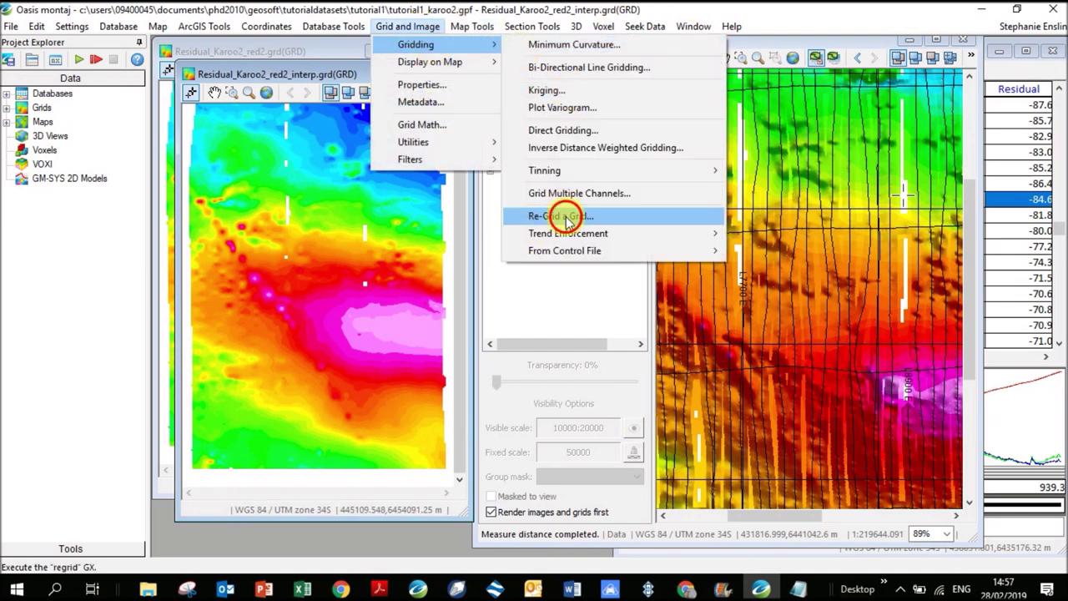
left_click(546, 339)
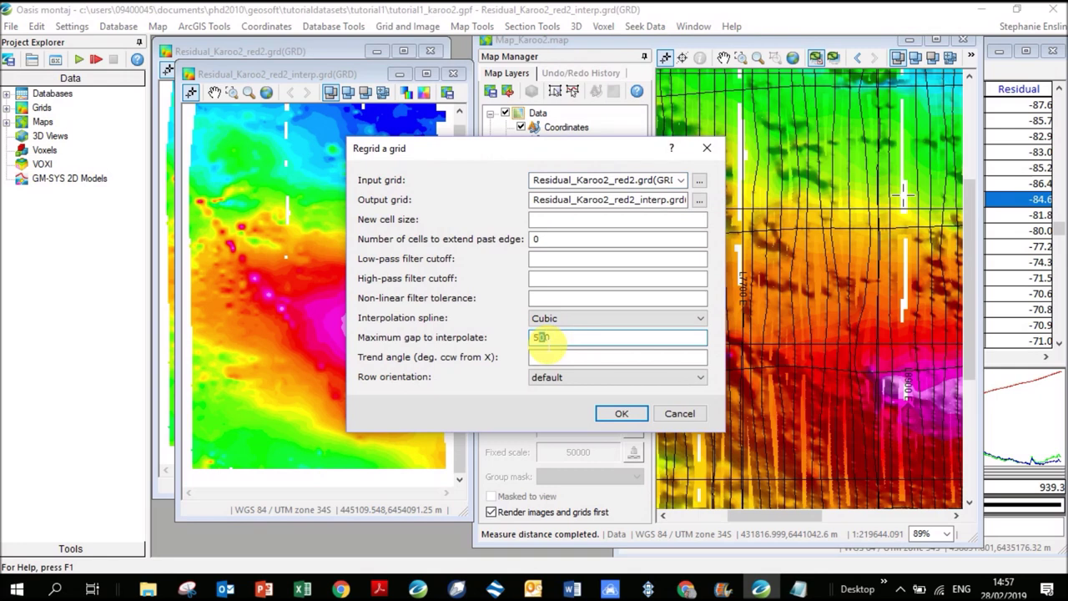
type("600")
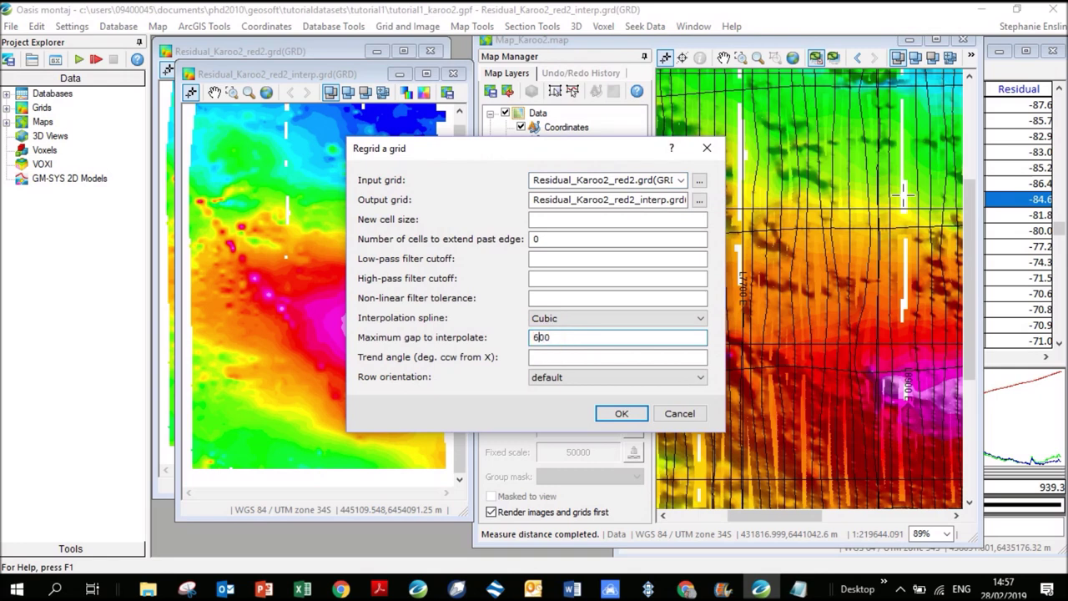
left_click(622, 413)
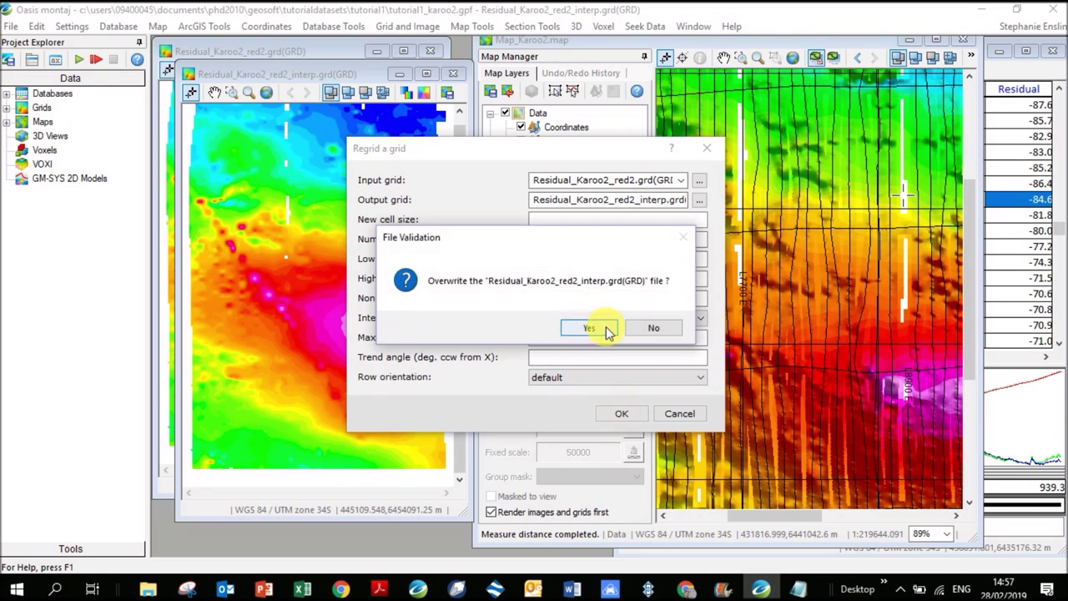
left_click(588, 328)
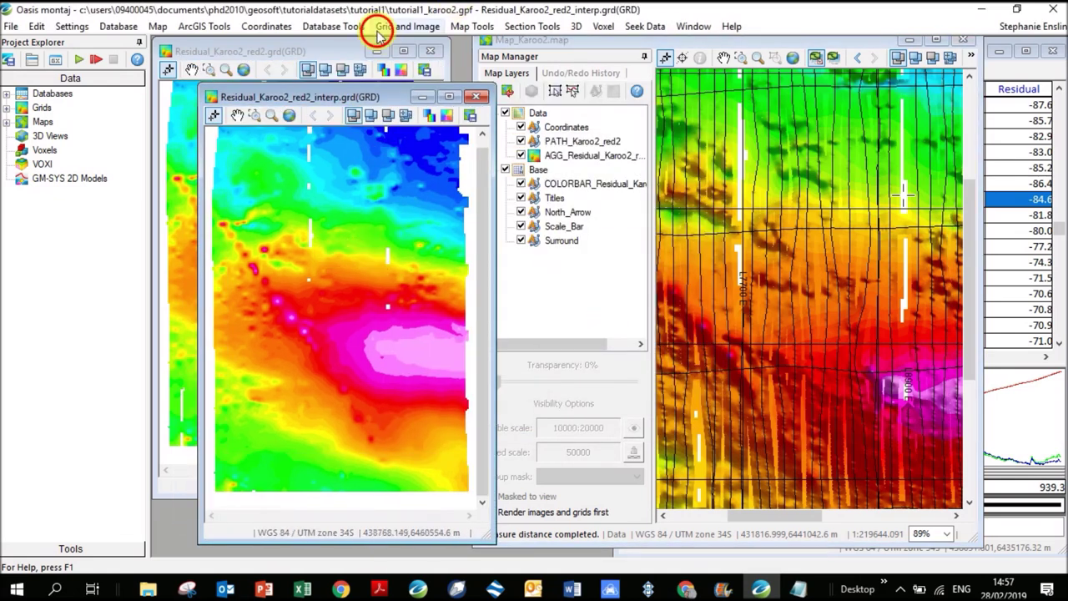
Change the maximum gap to interpolate and regrid Residual_Karoo2_red2.grd once more, overwriting Residual_Karoo2_red2_interp.grd
left_click(421, 26)
mouse_move(480, 141)
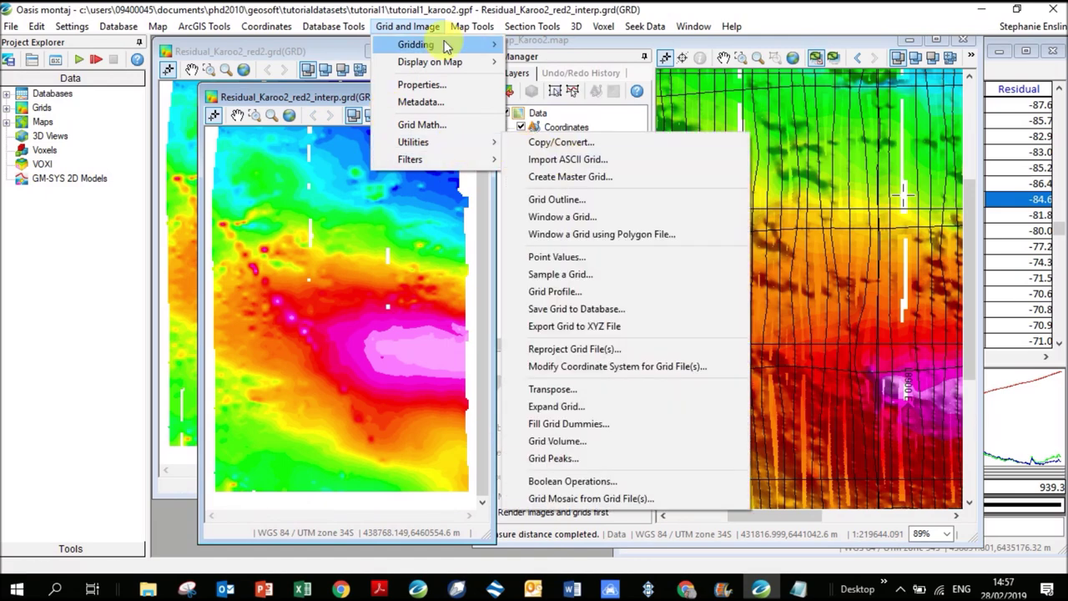
mouse_move(470, 45)
left_click(598, 215)
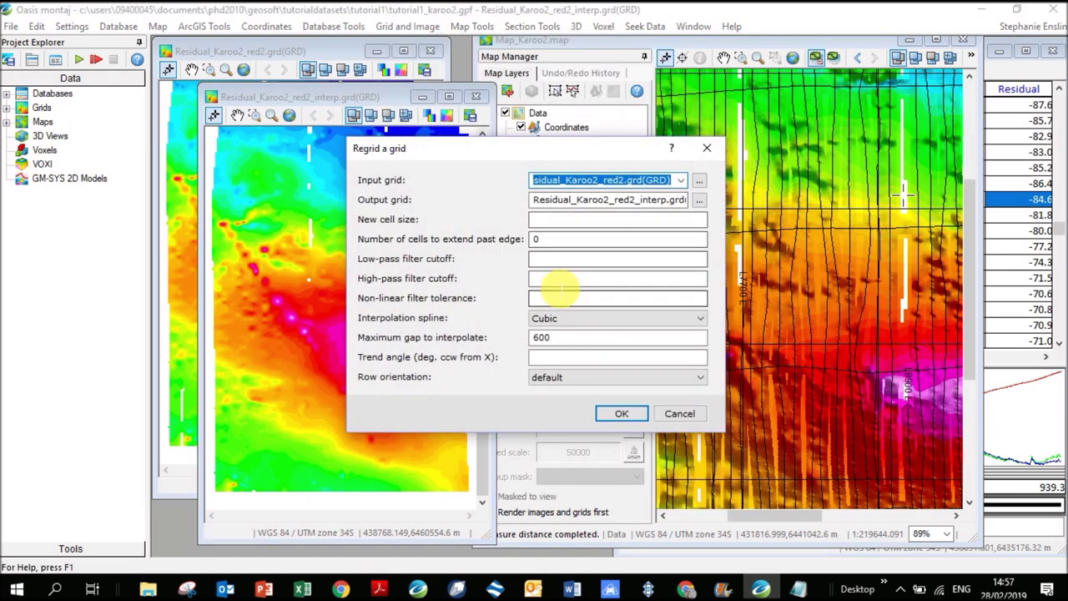
left_click(540, 337)
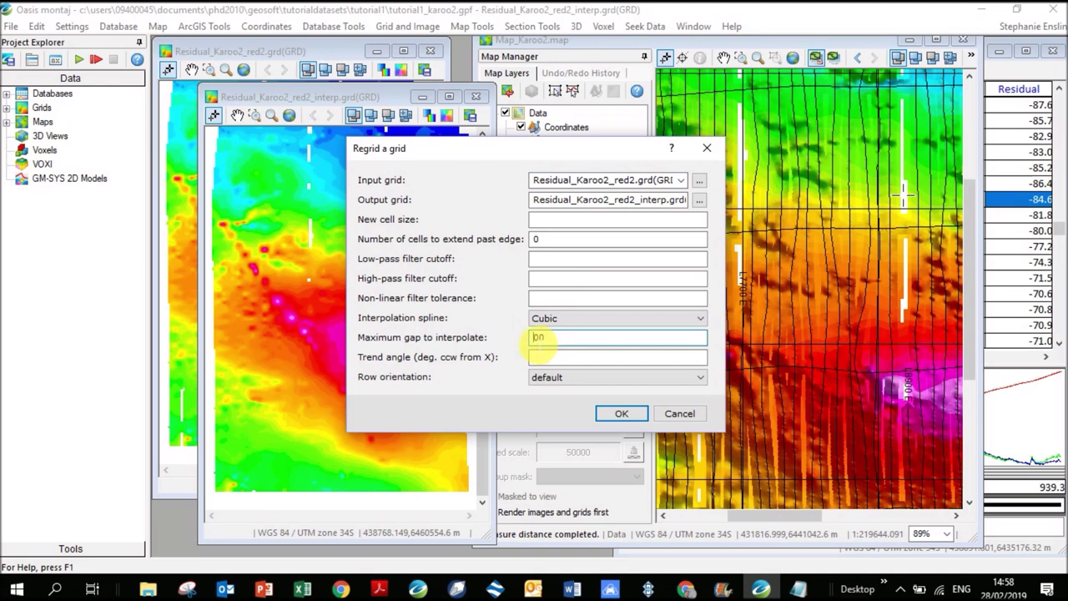
left_click(621, 413)
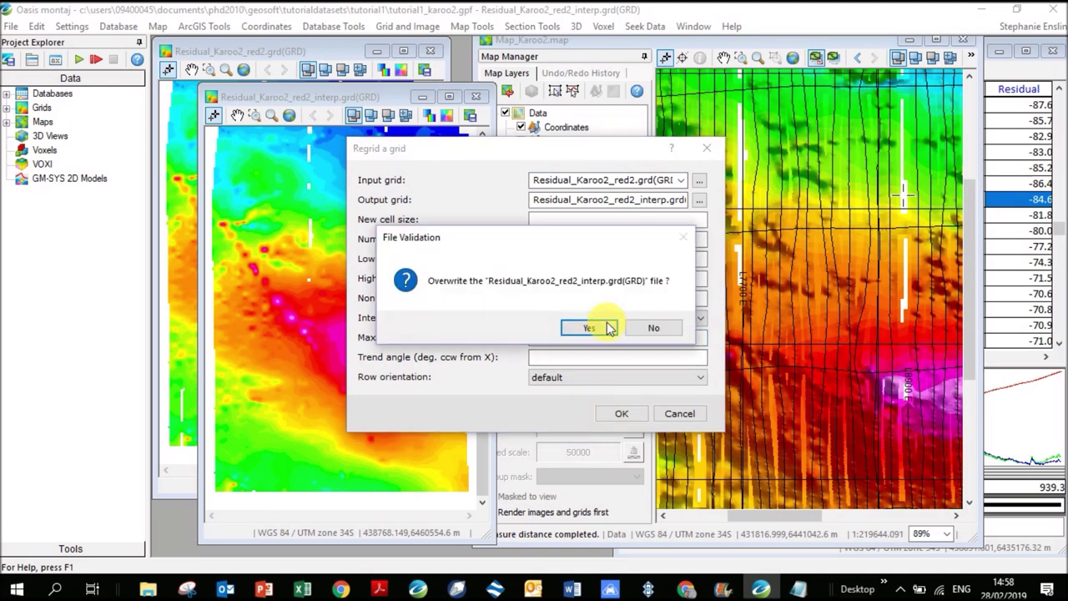
left_click(589, 327)
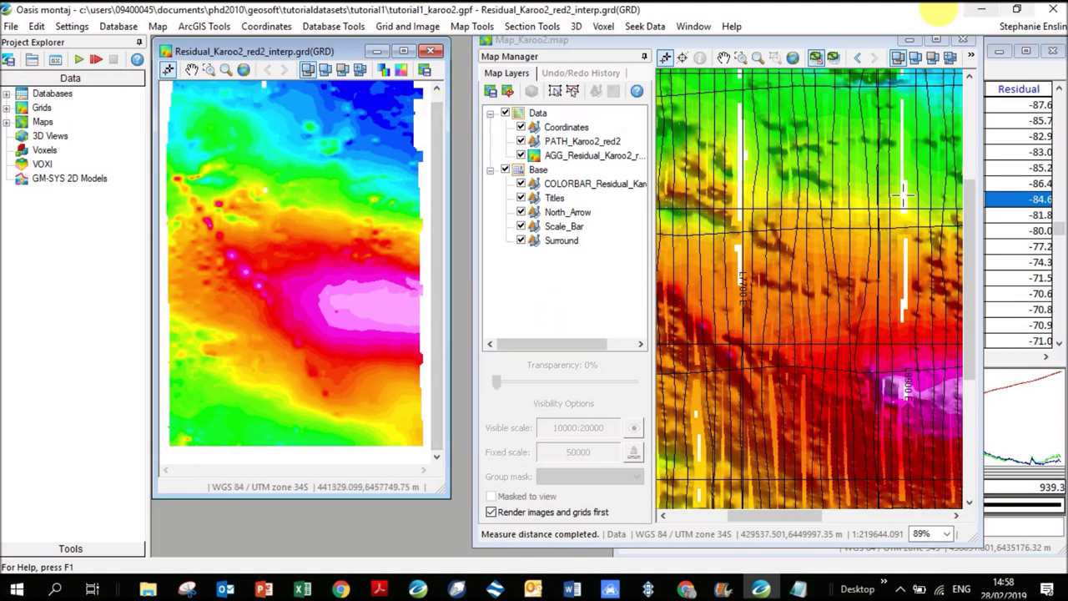
Display Residual_Karoo2_red2_interp.grd on the current Karoo2 map with histogram equalization, shadow and a colour bar
left_click(794, 58)
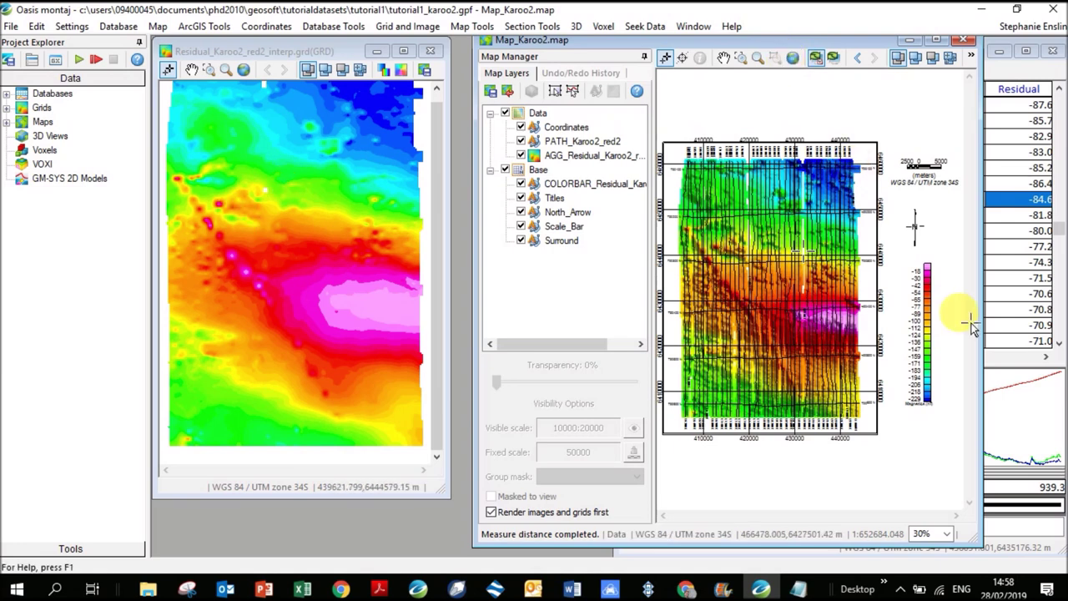
left_click(392, 31)
mouse_move(443, 70)
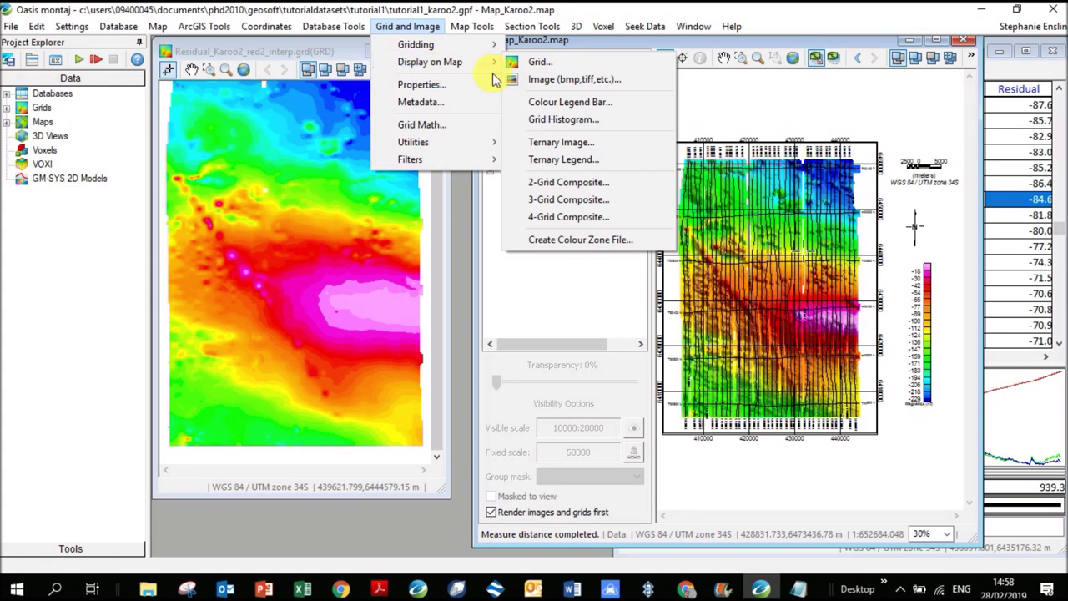
left_click(555, 69)
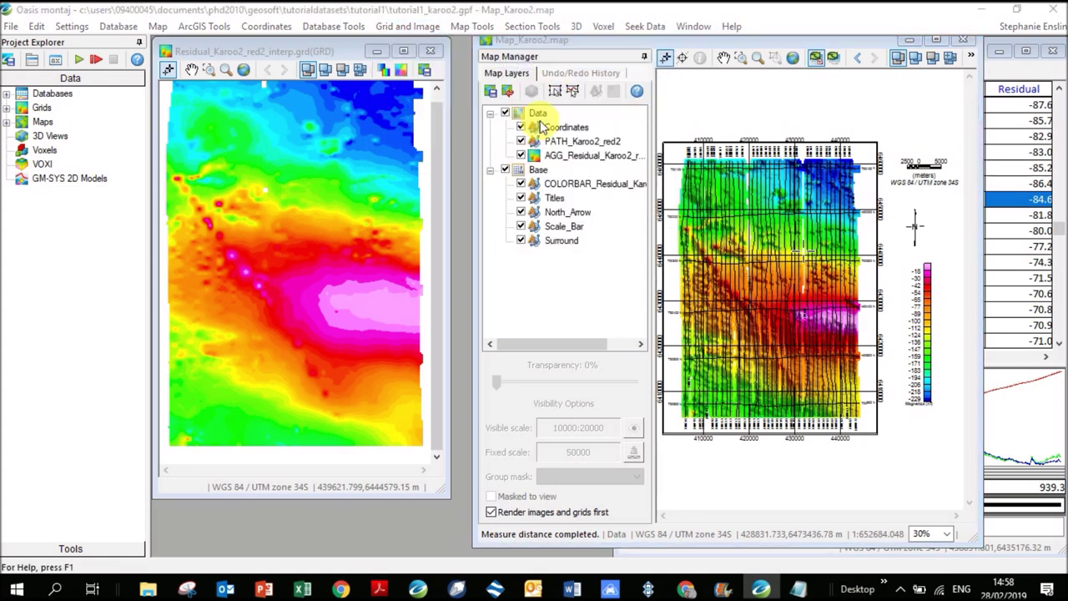
left_click(654, 202)
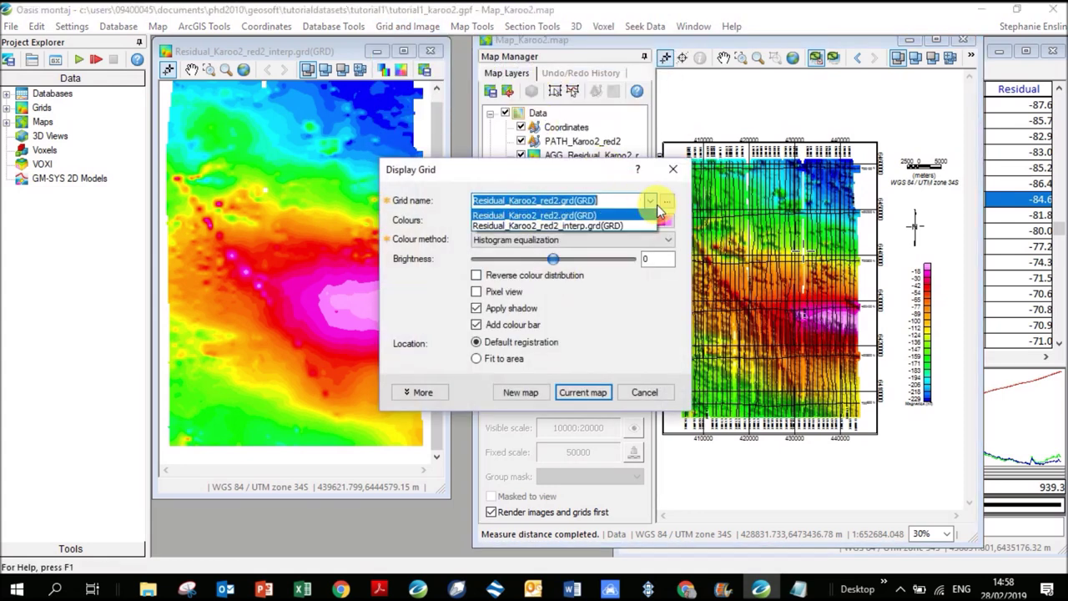
left_click(609, 226)
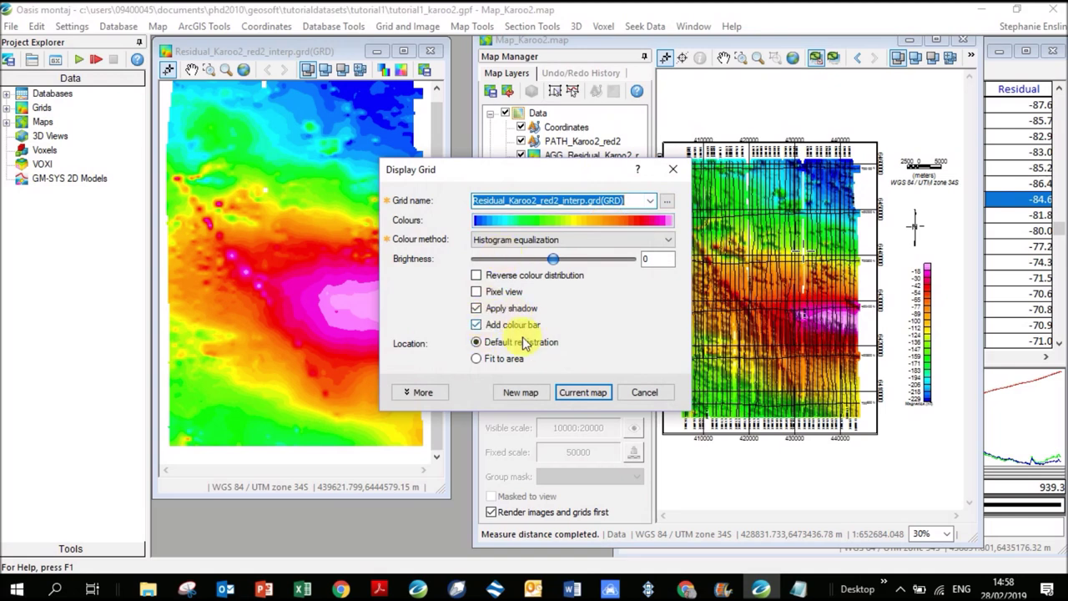
left_click(580, 394)
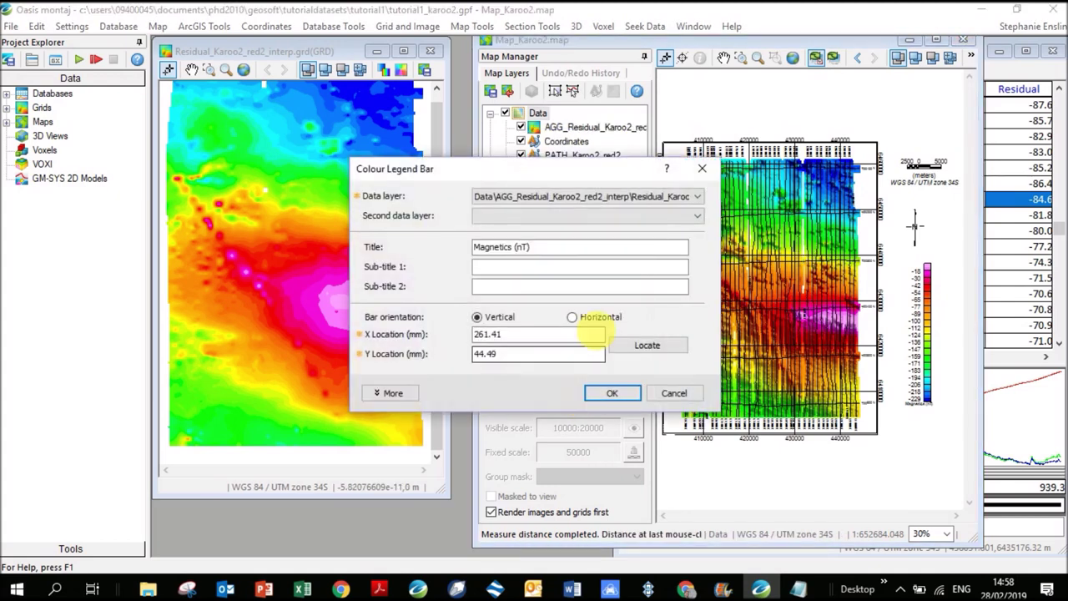
Create a vertical colour legend bar titled Magnetics (nT) for the Residual_Karoo2_red2_interp data layer
left_click_drag(595, 174, 493, 79)
left_click(470, 101)
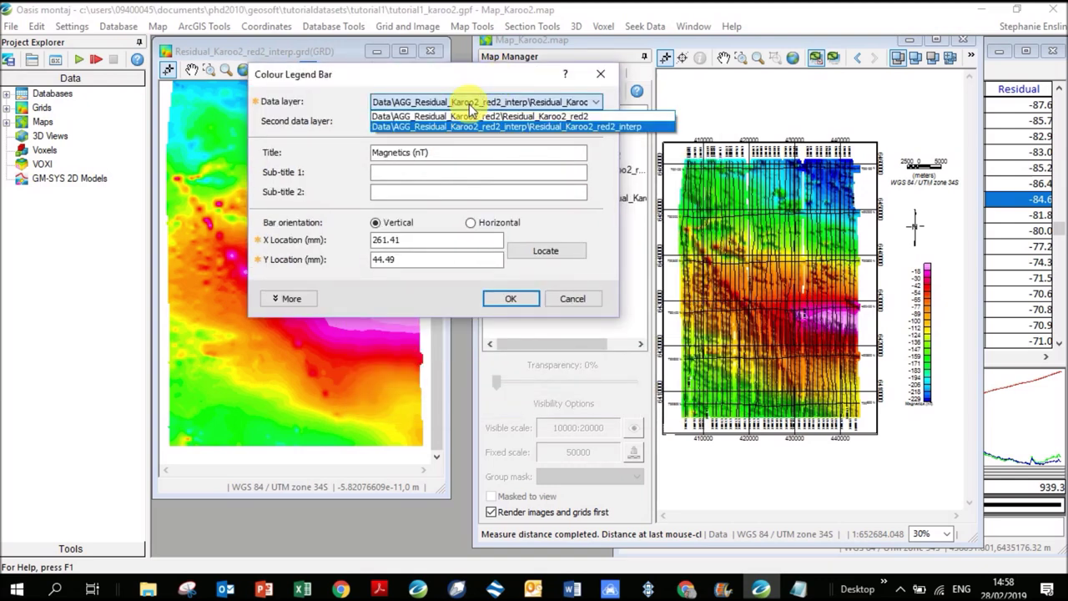
left_click(629, 127)
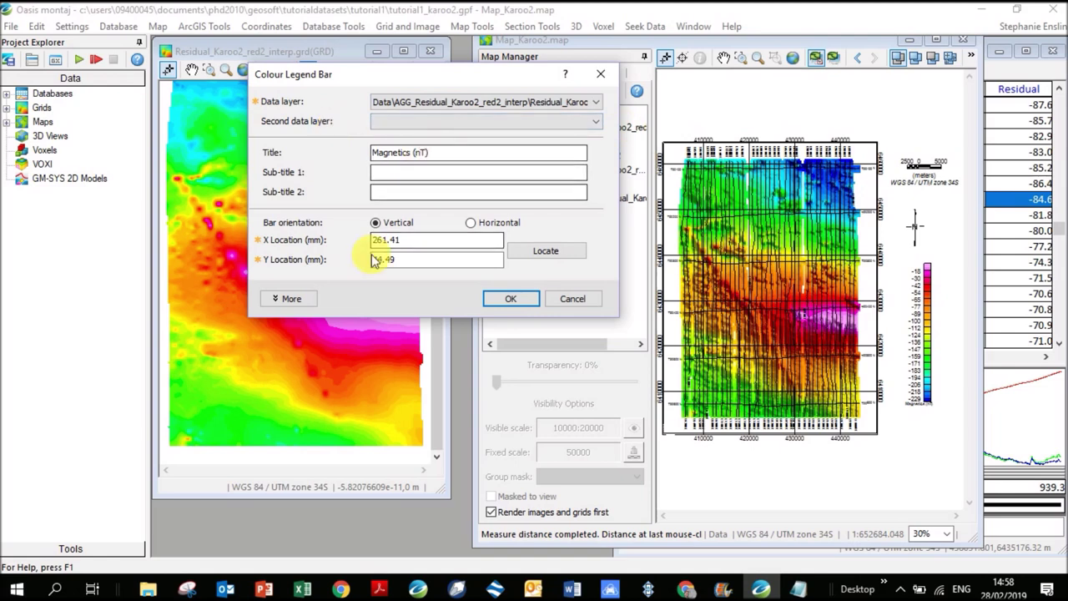
left_click(287, 298)
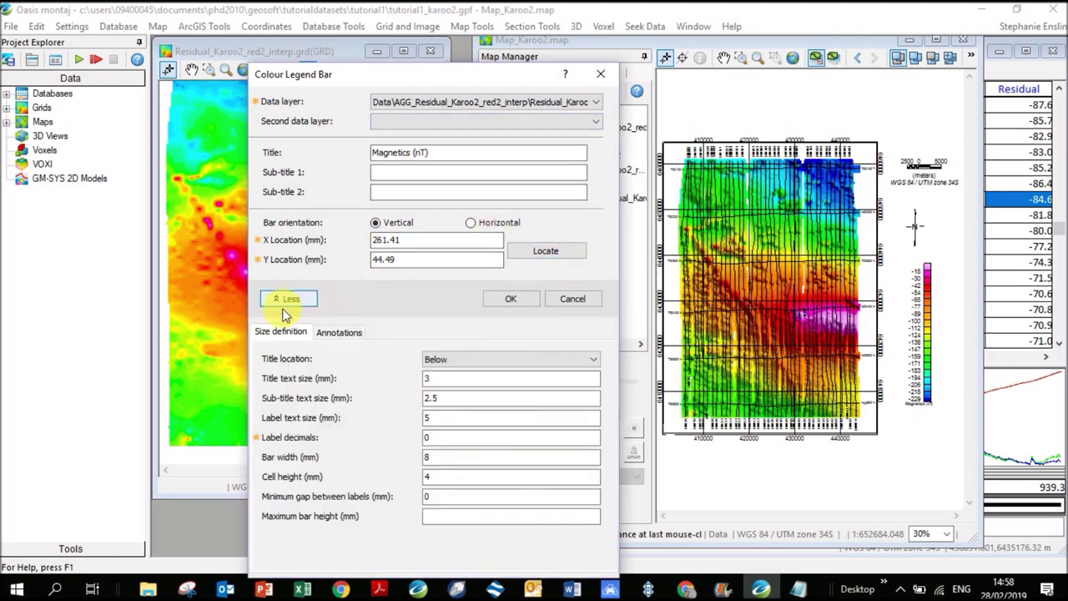
left_click(432, 436)
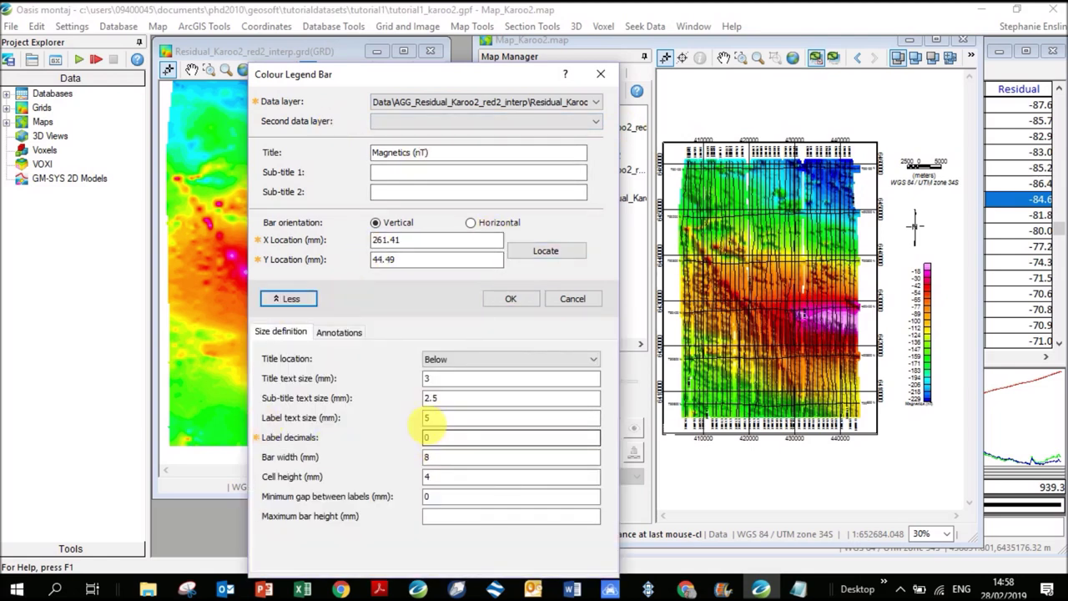
left_click(510, 298)
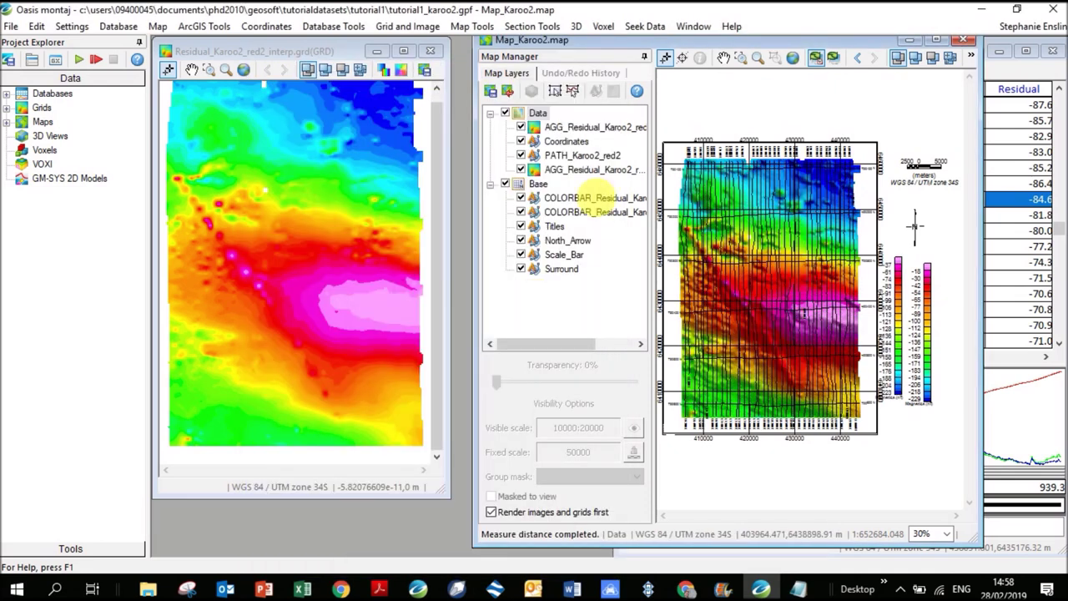
Hide the old residual grid and its colour bar, and move the new colour bar below the north arrow
left_click(587, 202)
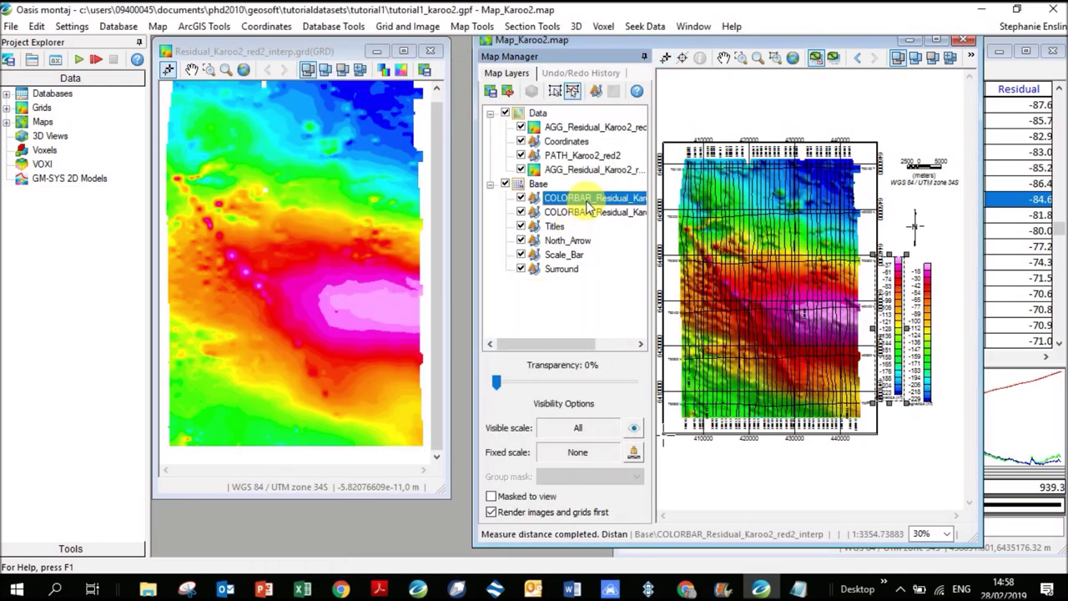
left_click(521, 212)
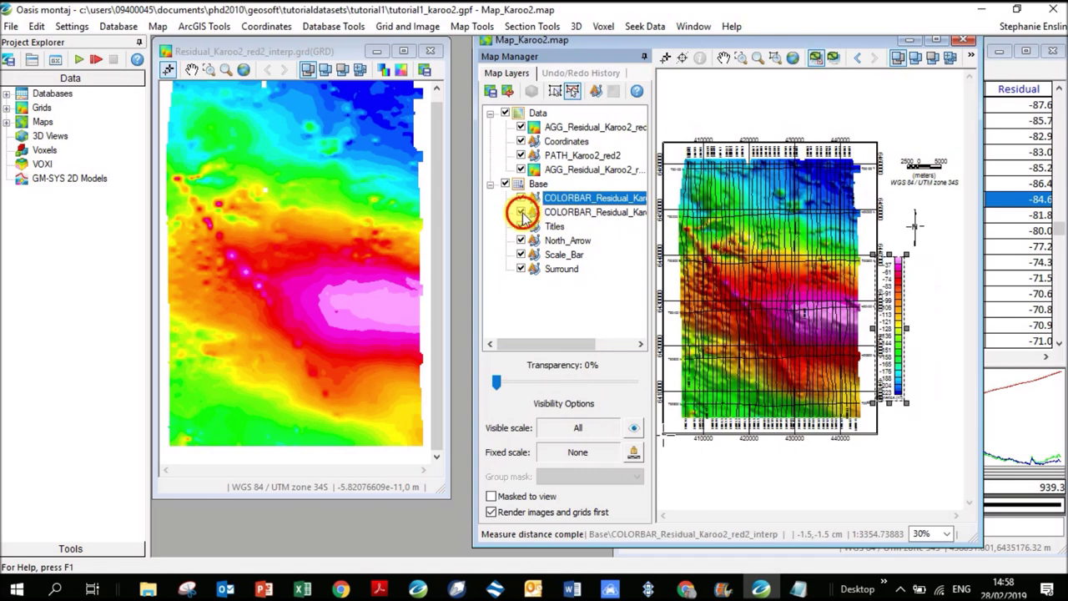
left_click(520, 170)
left_click_drag(900, 302, 936, 317)
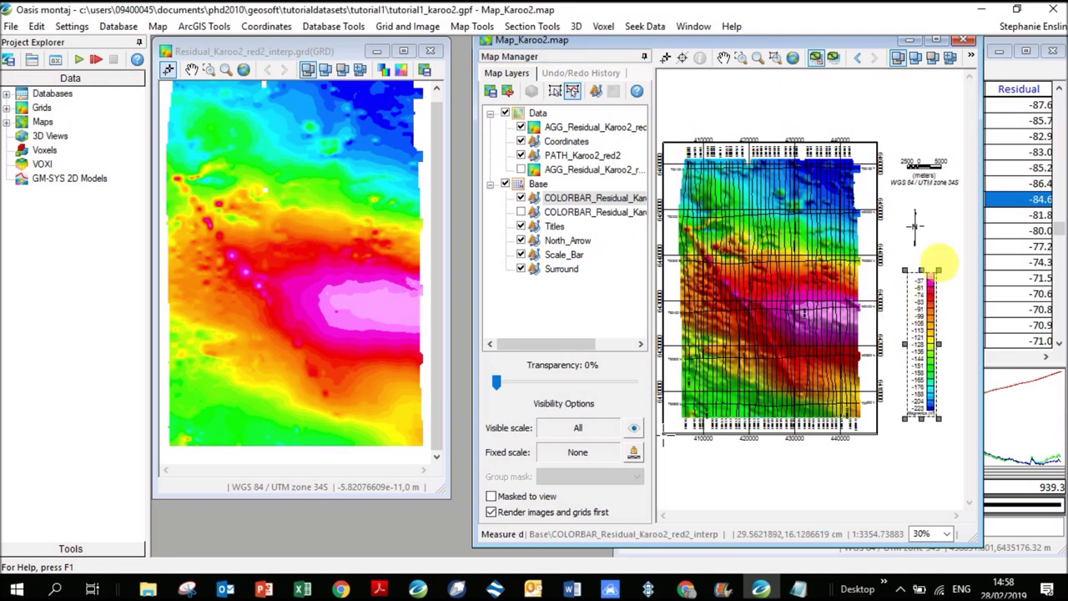
Examine the histogram of the interpolated residual grid layer in the Colour Tool, checking both tails of the distribution
left_click(569, 130)
double_click(570, 129)
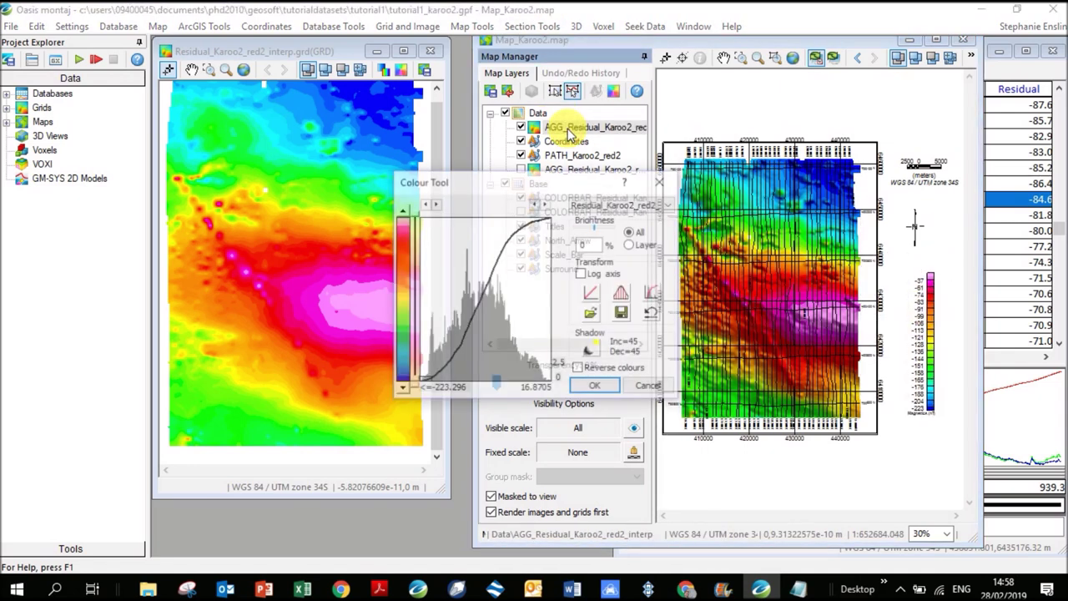
left_click_drag(425, 367, 383, 185)
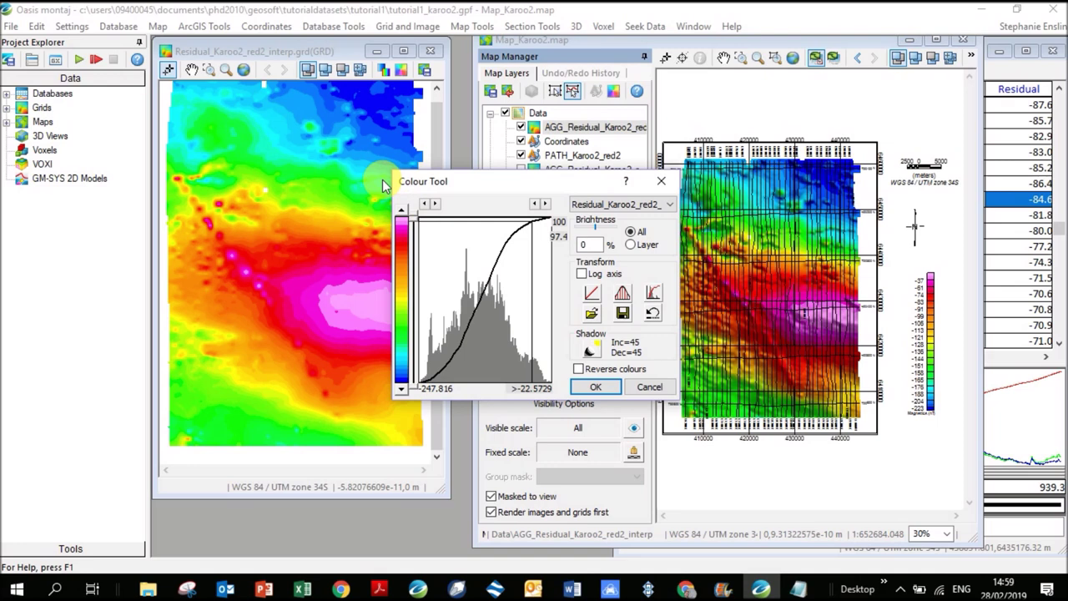
Apply a linear colour transform to the interpolated grid with minimum -220, maximum -20 and contour interval 1
left_click(591, 293)
left_click_drag(535, 256, 615, 266)
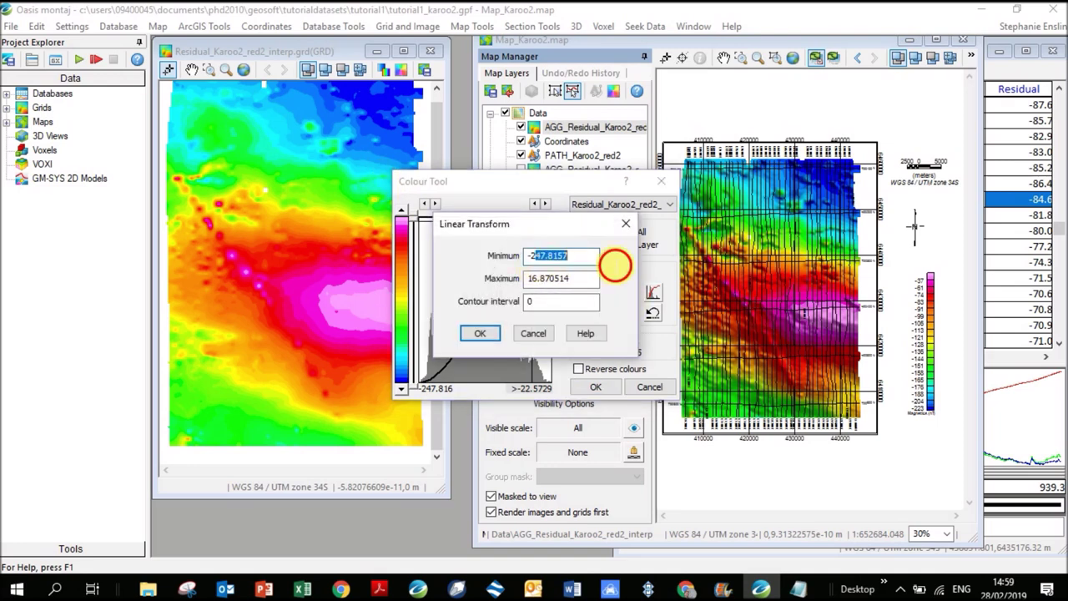
type("20")
left_click_drag(598, 279, 483, 283)
type("-20")
double_click(561, 301)
type("1")
left_click(480, 333)
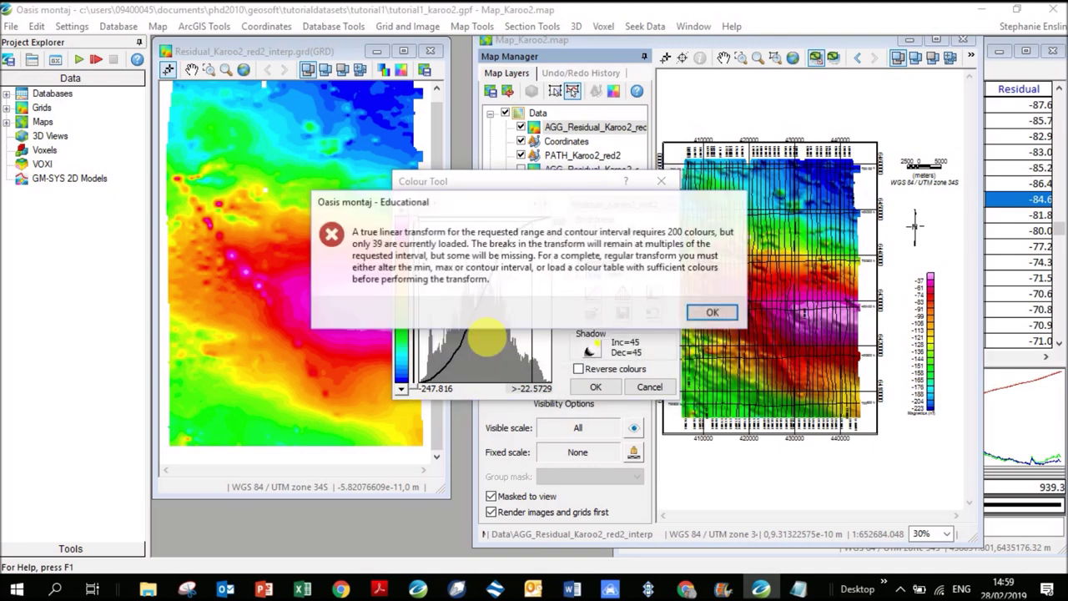
left_click(705, 312)
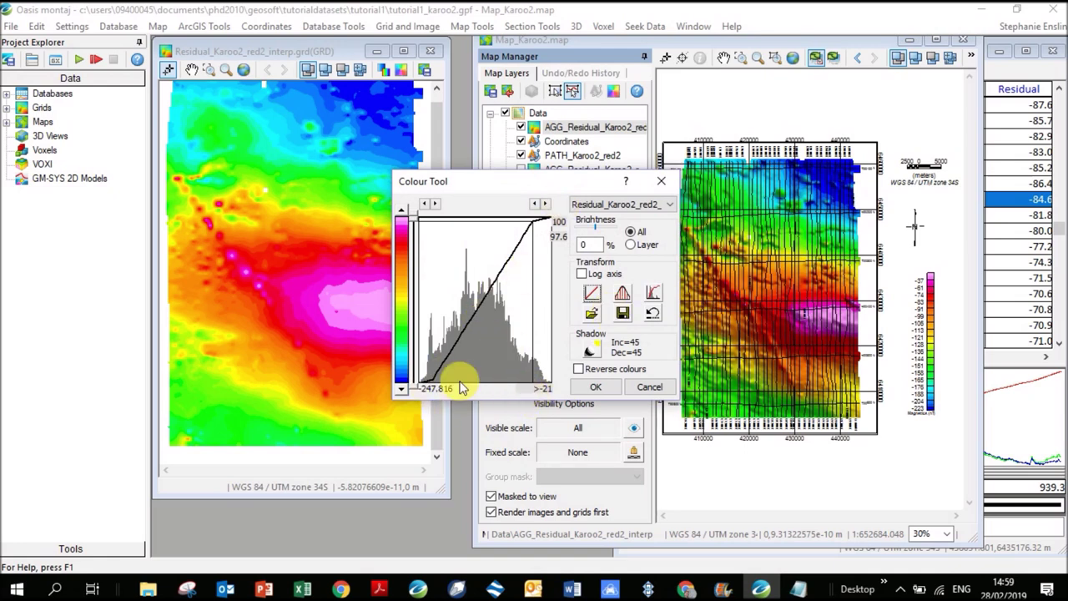
left_click_drag(421, 355, 450, 381)
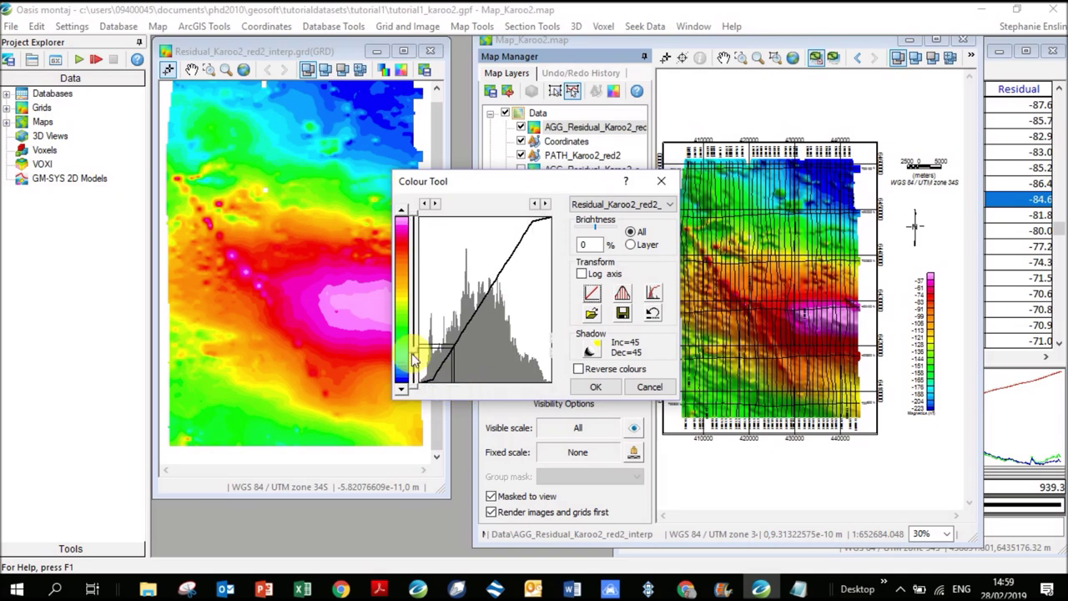
left_click(595, 387)
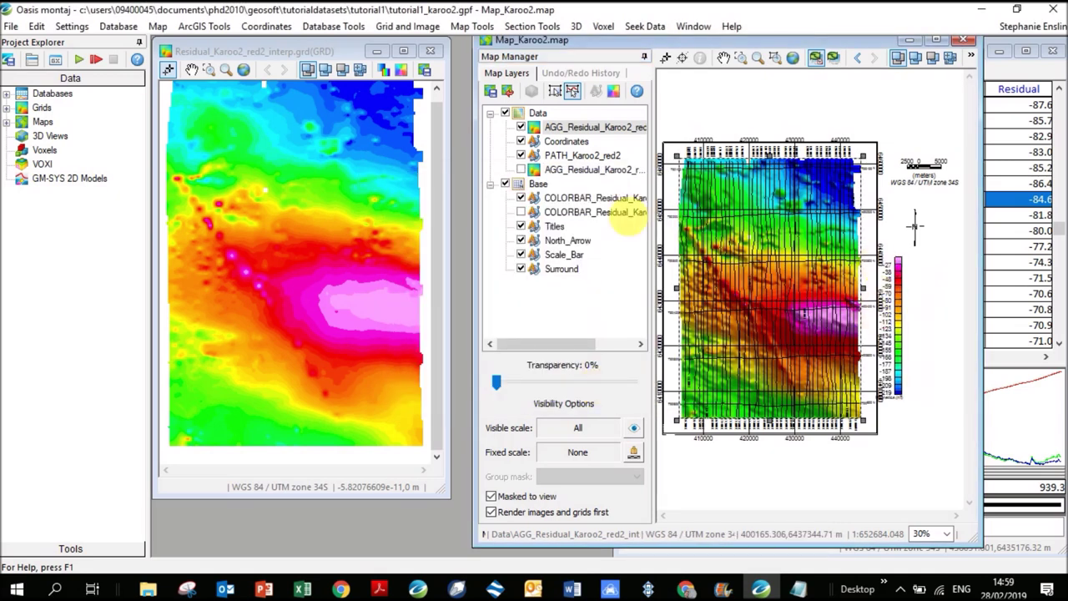
Move the magnetics colour bar outside the map frame so it sits beneath the north arrow
left_click(573, 204)
left_click(886, 327)
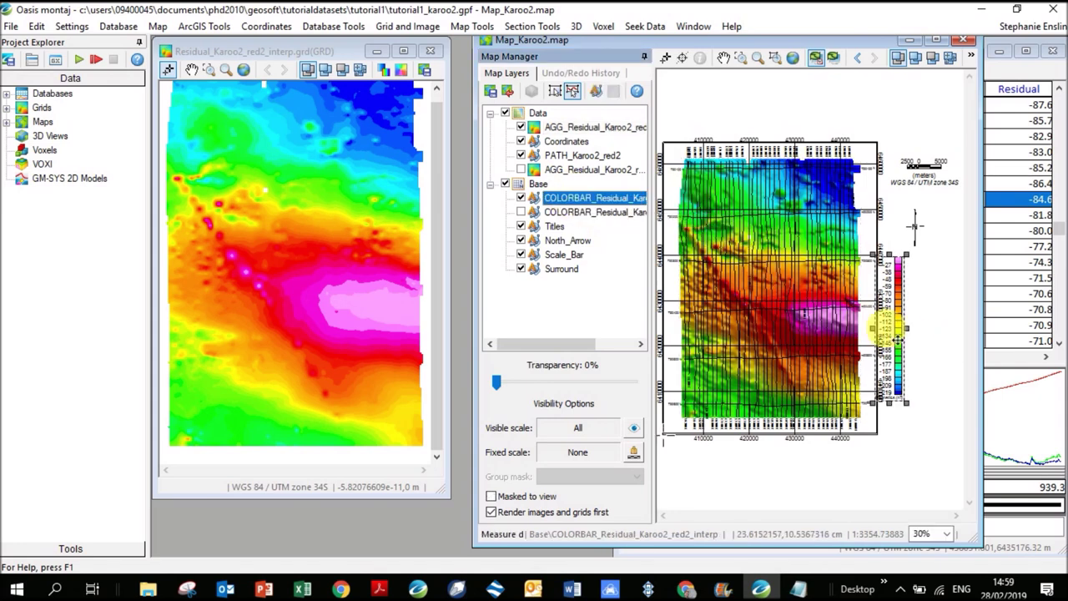
left_click_drag(885, 327, 914, 338)
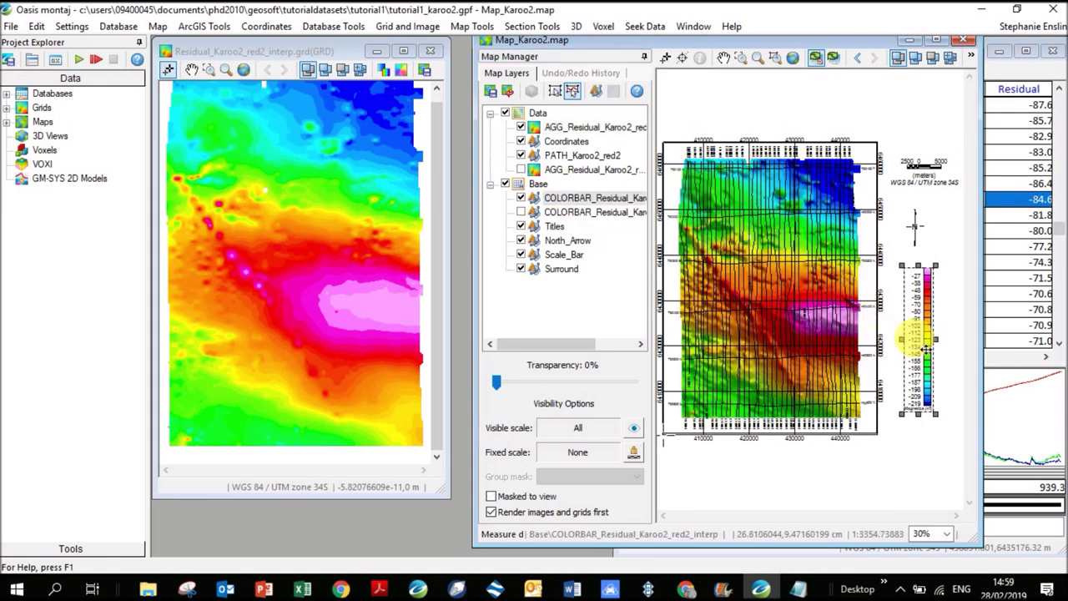
left_click(933, 450)
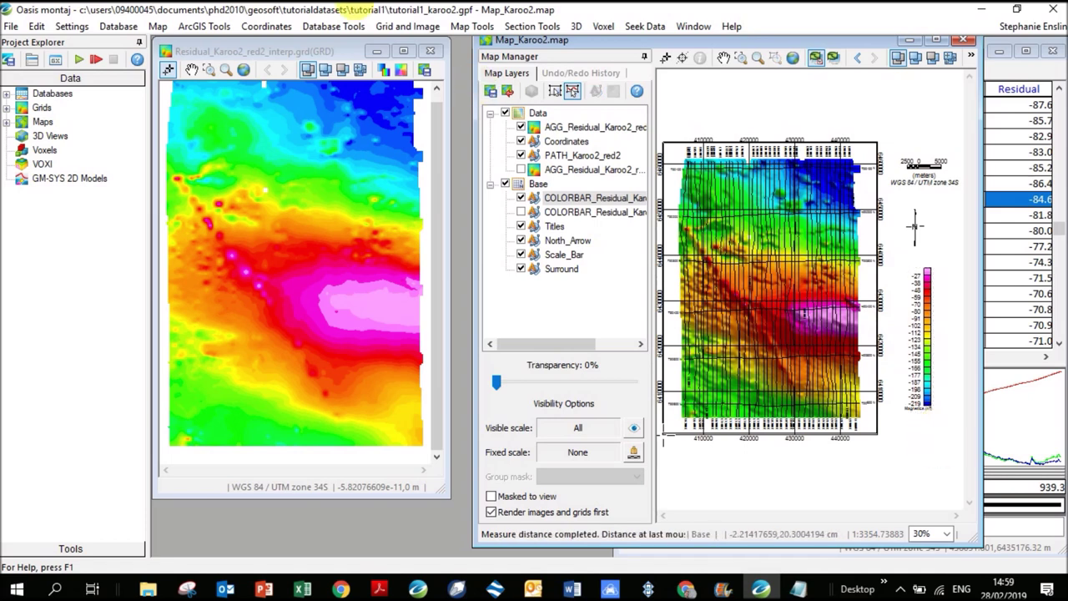
Grid the etopo channel with Minimum Curvature into a new grid named etopo, using a cell size of 250
left_click(408, 27)
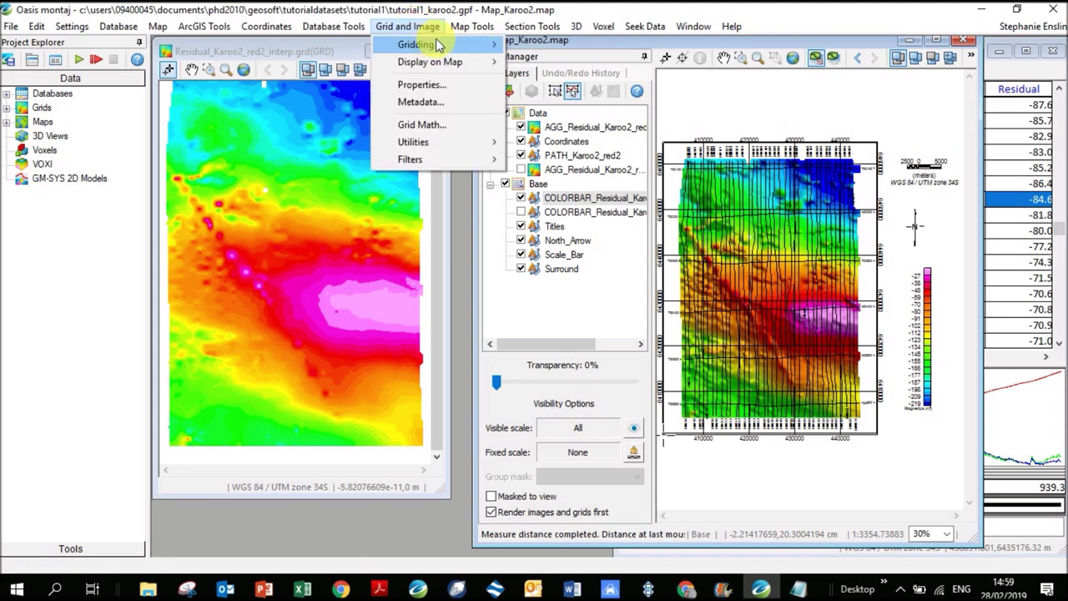
mouse_move(467, 42)
left_click(575, 44)
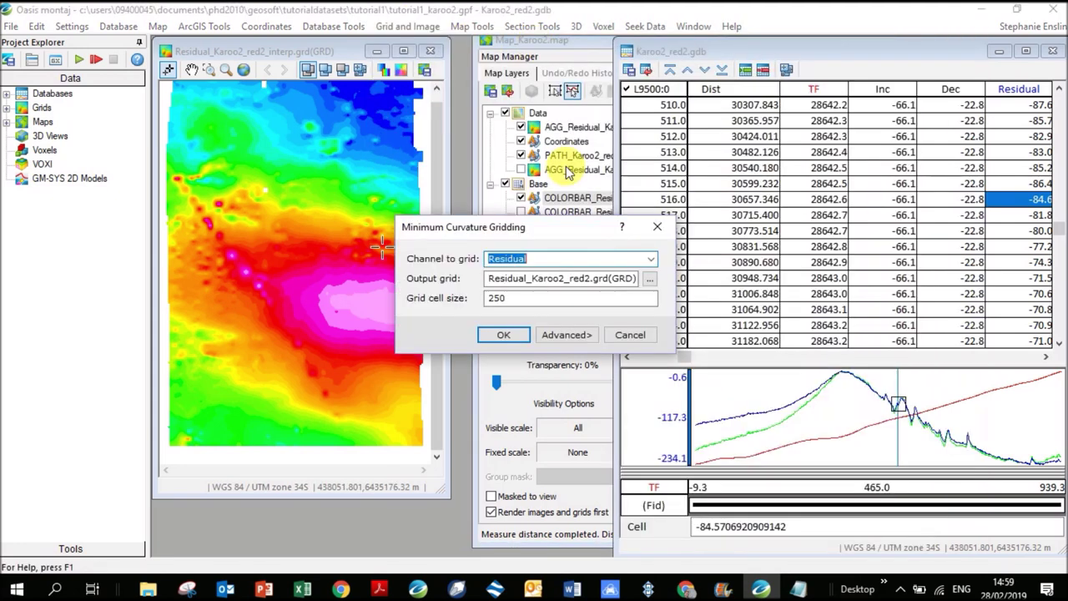
left_click(651, 258)
left_click(522, 299)
left_click(584, 279)
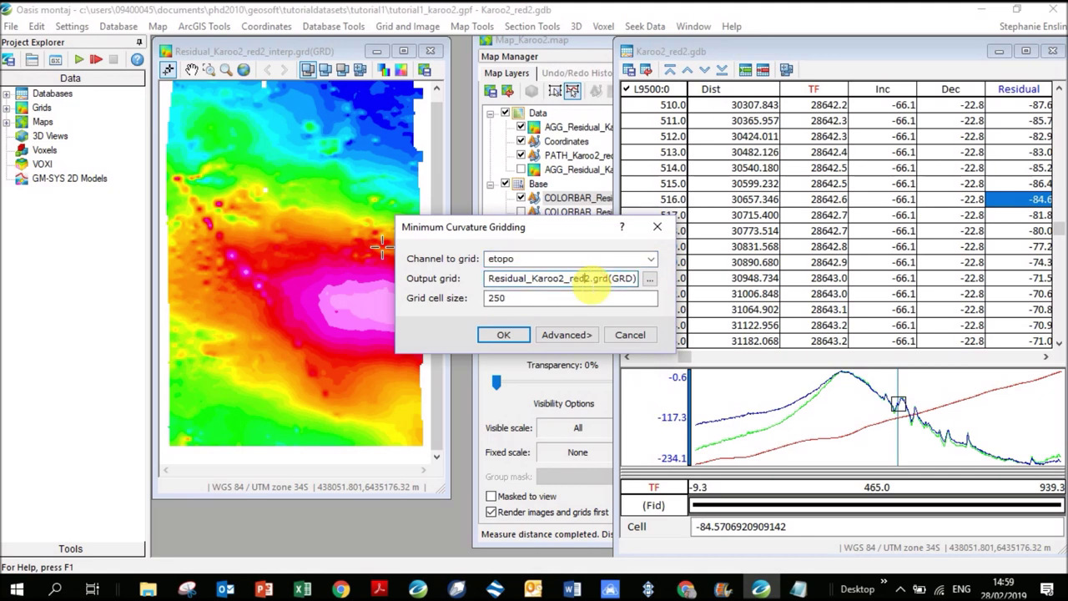
left_click_drag(589, 278, 392, 286)
type("etopo")
left_click(504, 298)
type("250")
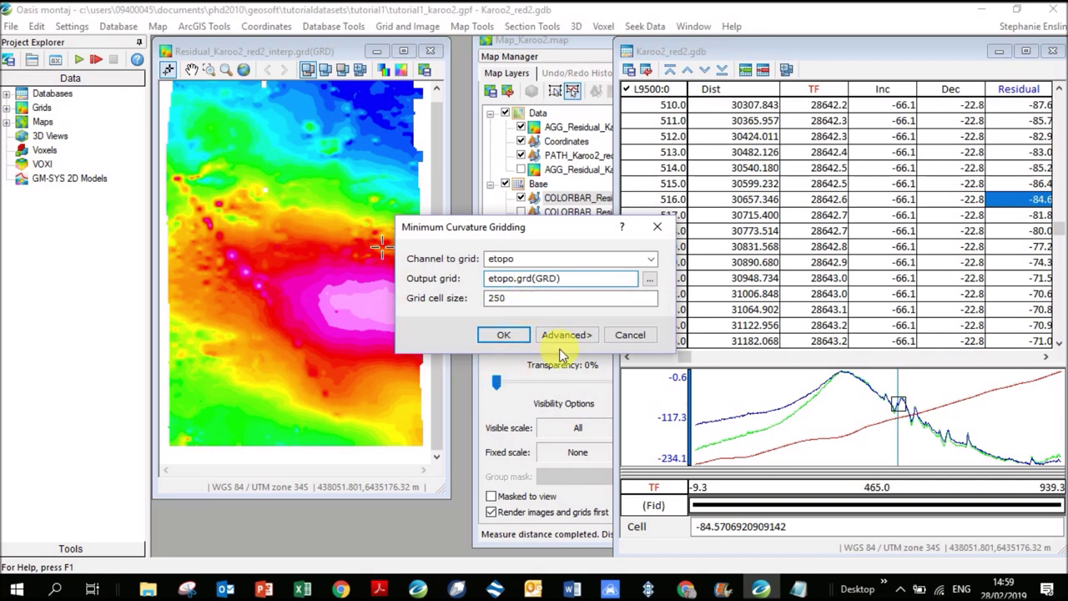
left_click(504, 334)
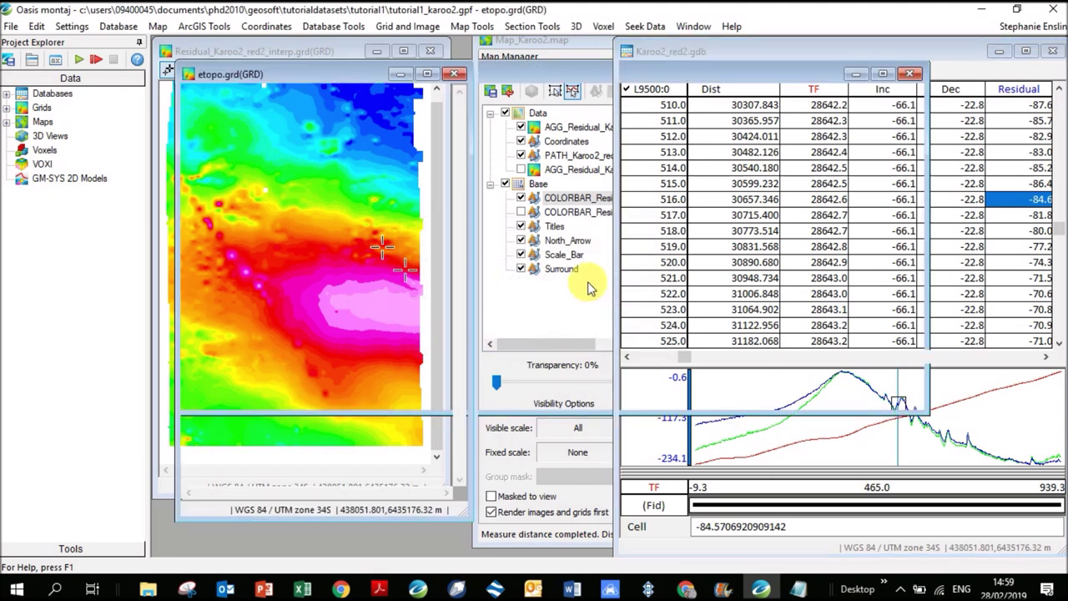
Regrid the etopo grid to etopo_interp800 with a cubic spline and a maximum interpolation gap of 800
left_click(417, 25)
mouse_move(425, 44)
left_click(576, 216)
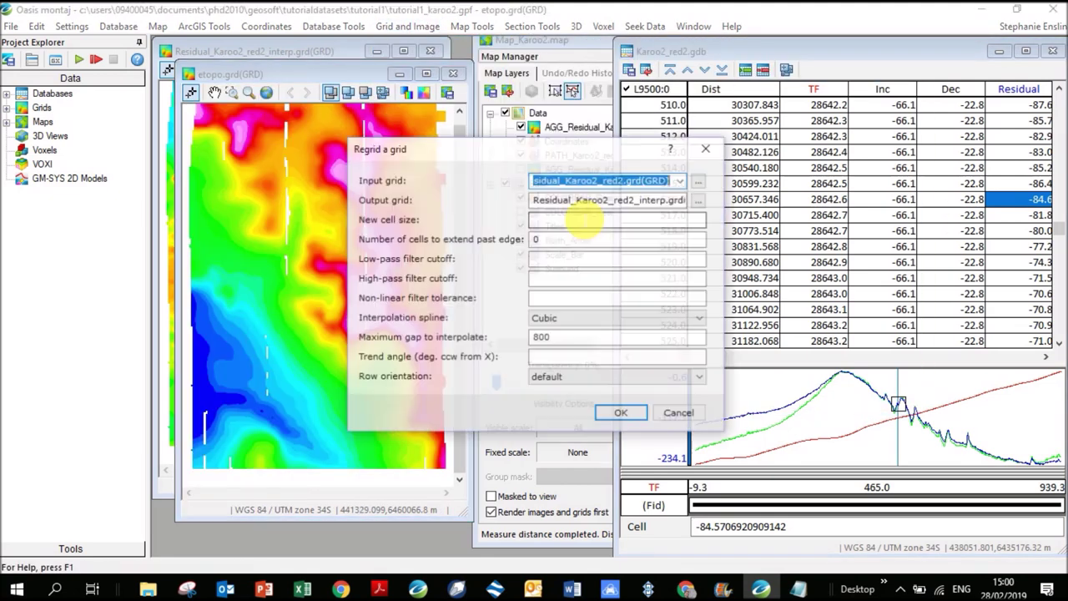
left_click(683, 181)
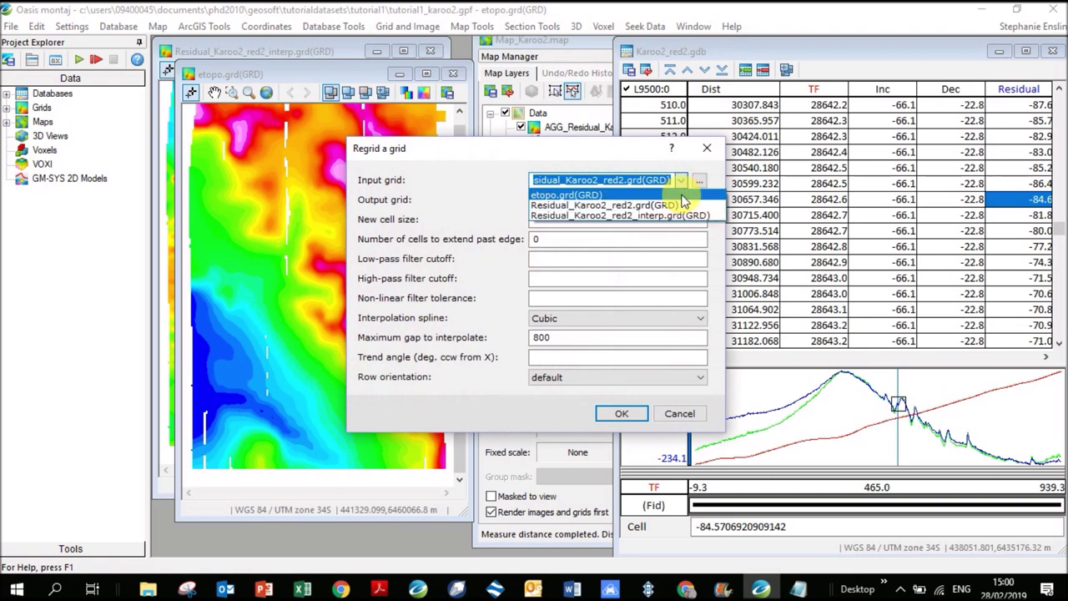
left_click(659, 191)
left_click_drag(632, 203, 492, 218)
type("etopo_interp")
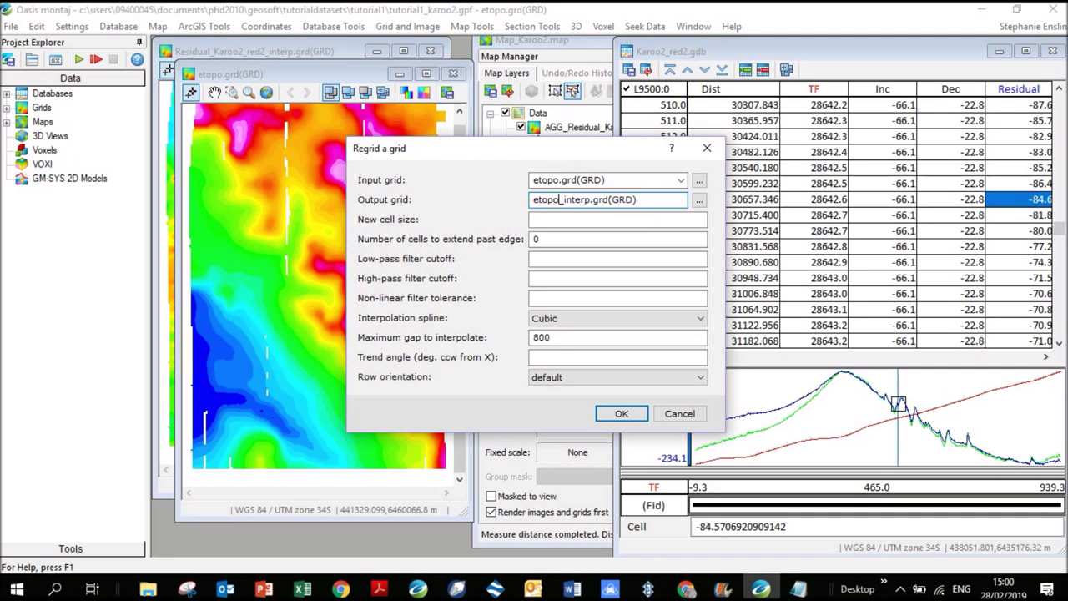
type("800")
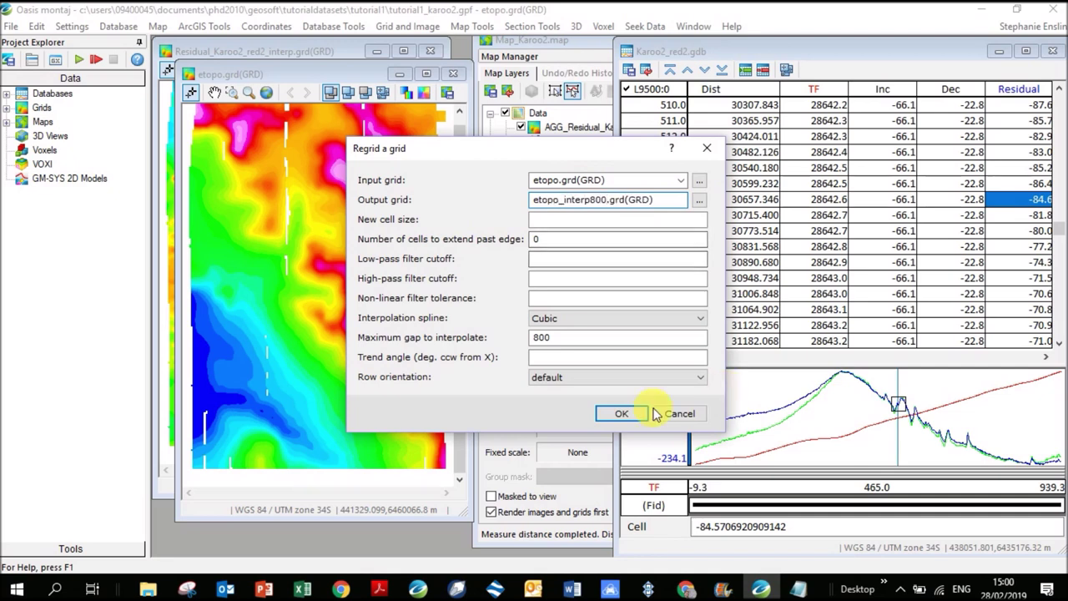
left_click(621, 413)
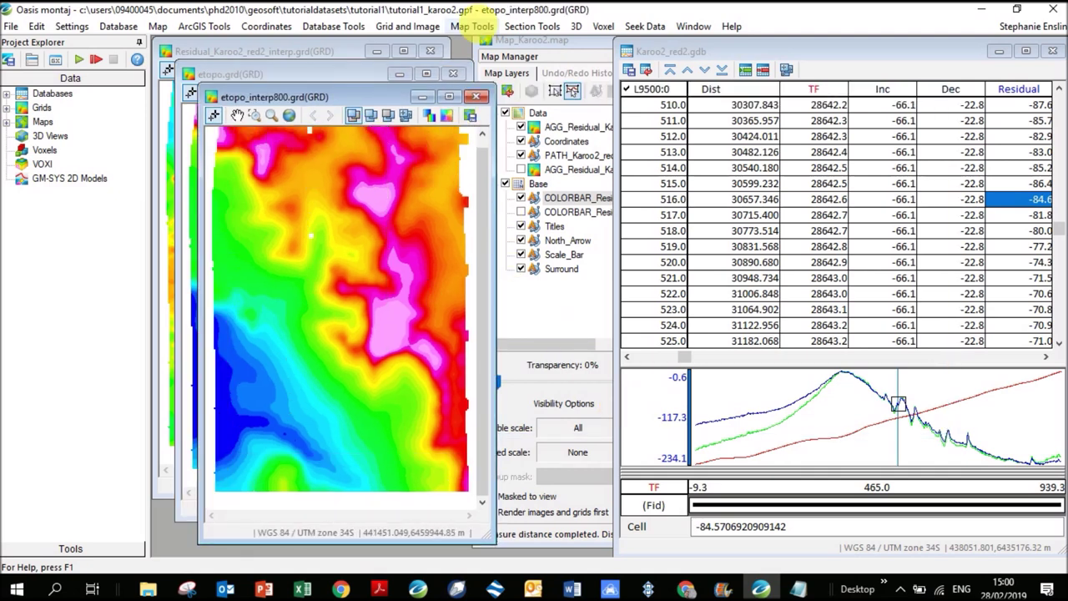
Display the etopo_interp800 grid on the current Map_Karoo2 map with histogram equalization, shadow and a colour bar
left_click(542, 51)
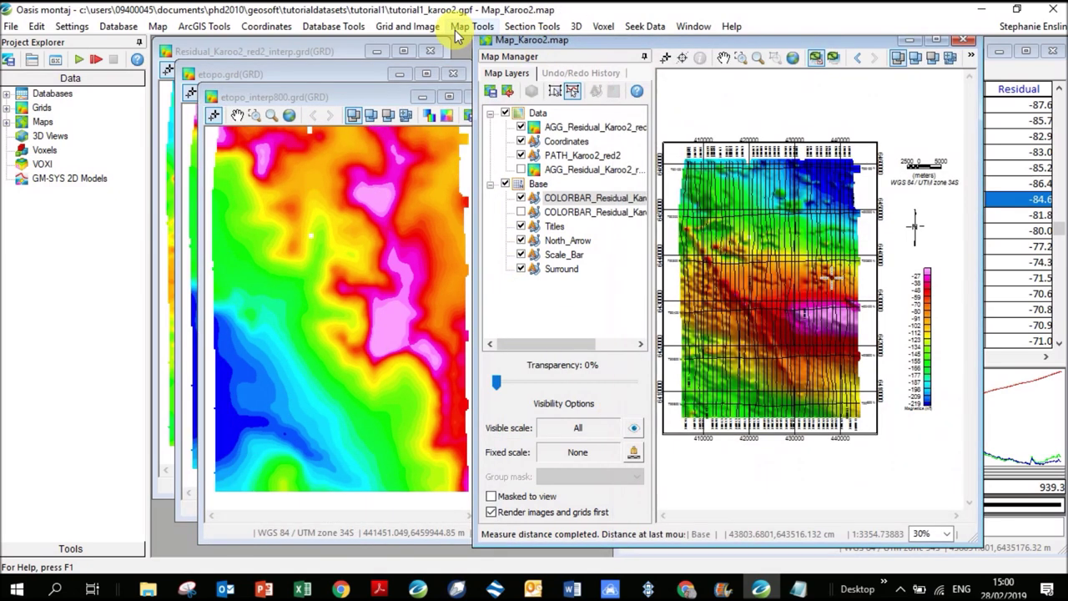
left_click(455, 30)
mouse_move(434, 33)
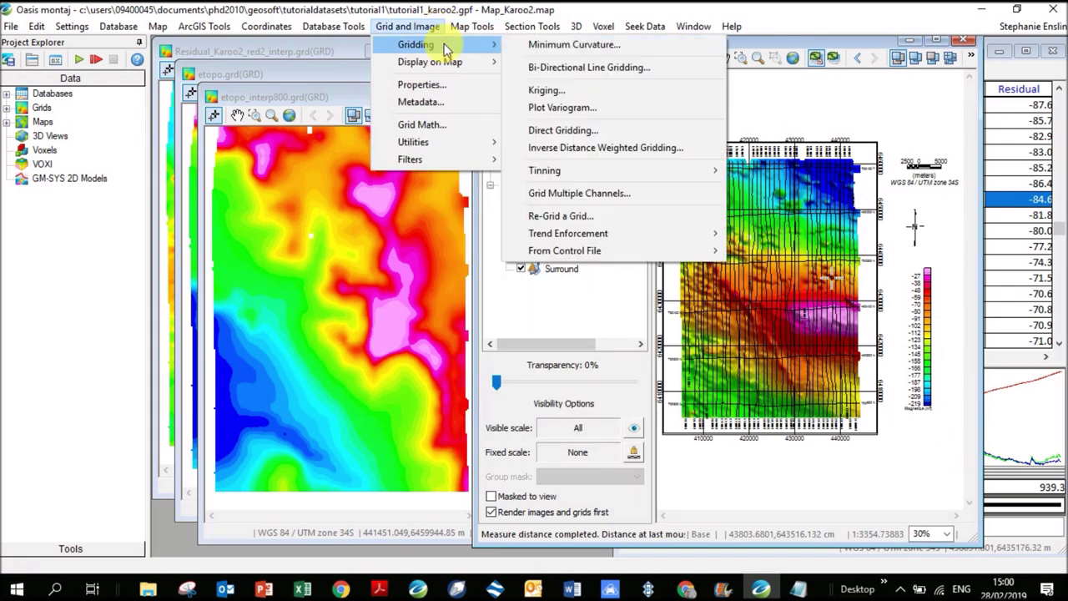
mouse_move(463, 68)
left_click(540, 62)
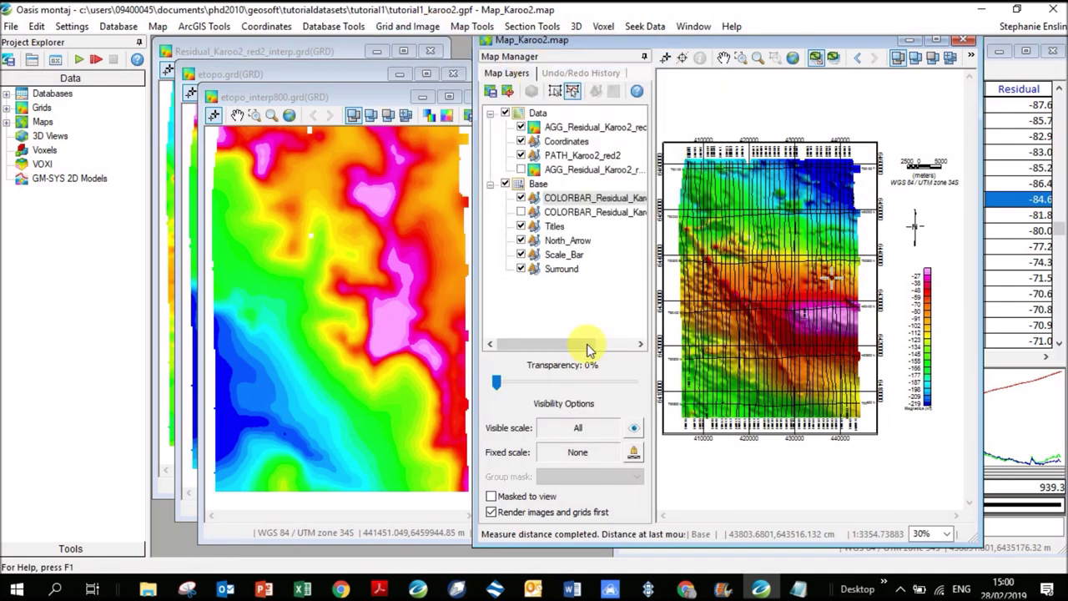
left_click(647, 206)
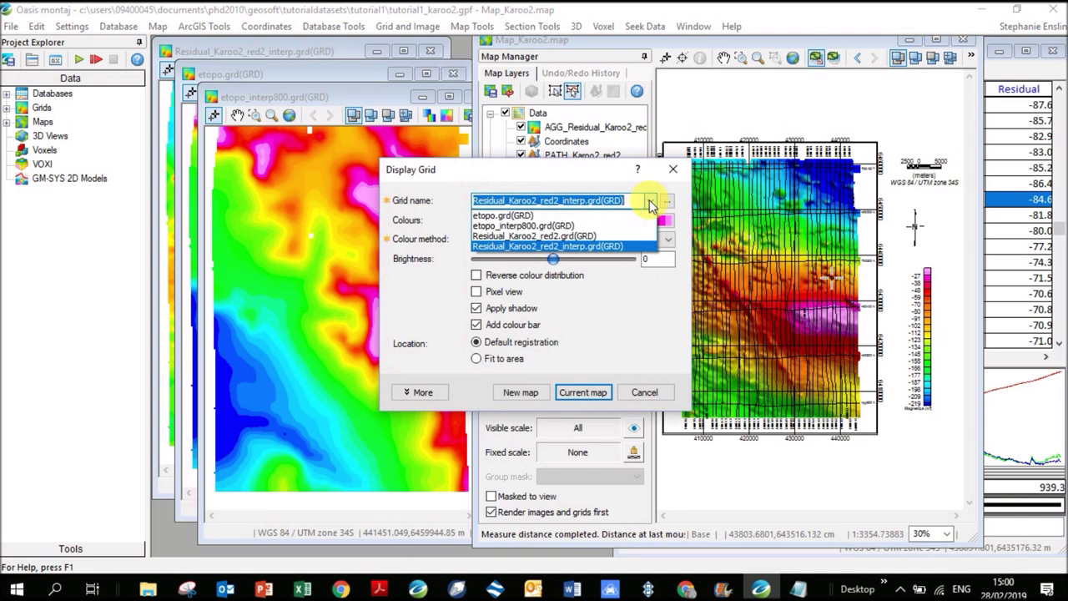
left_click(534, 211)
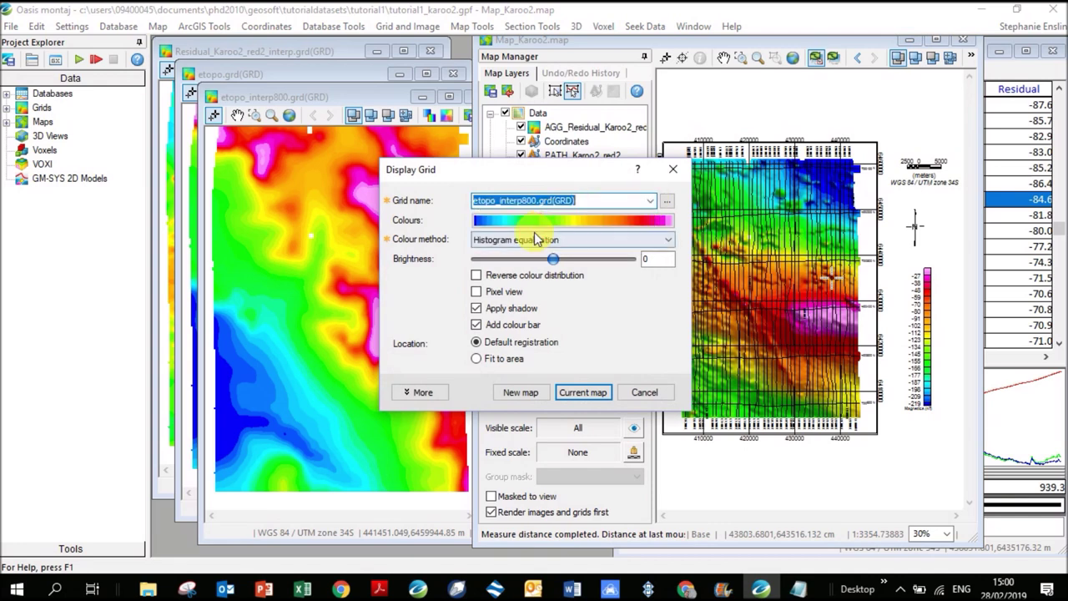
left_click(582, 392)
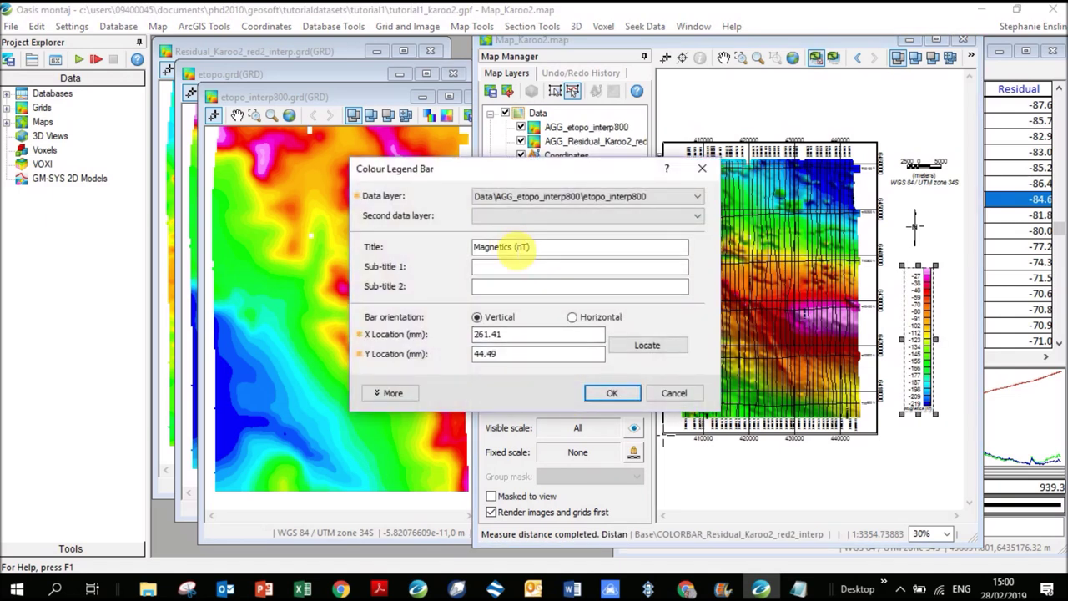
Title the etopo colour legend bar Etopo (m) and locate it vertically beside the map, below the north arrow
double_click(494, 247)
type("Etopo (")
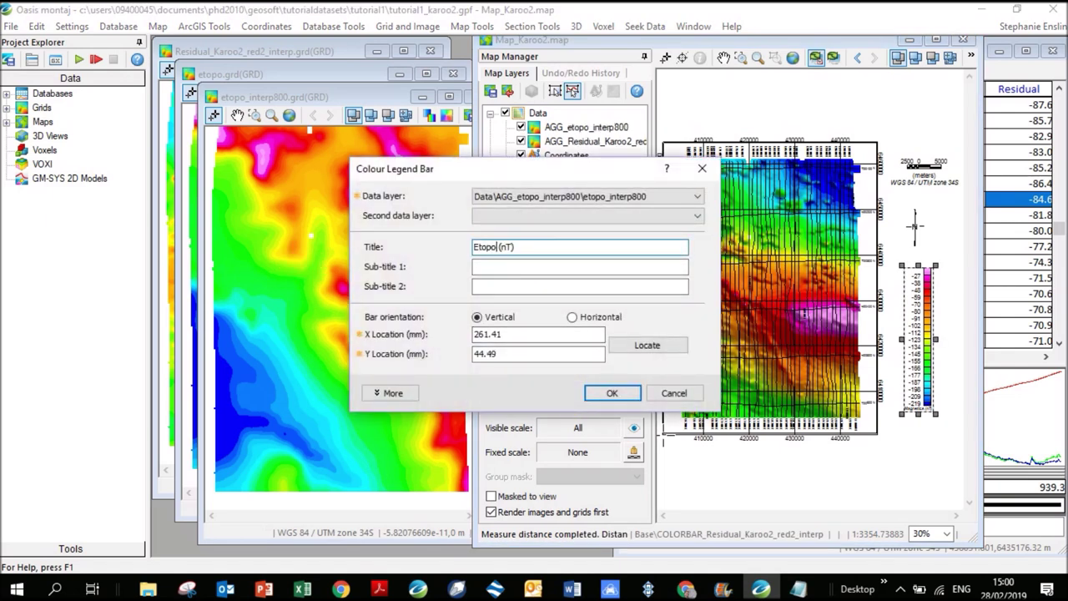
type("m")
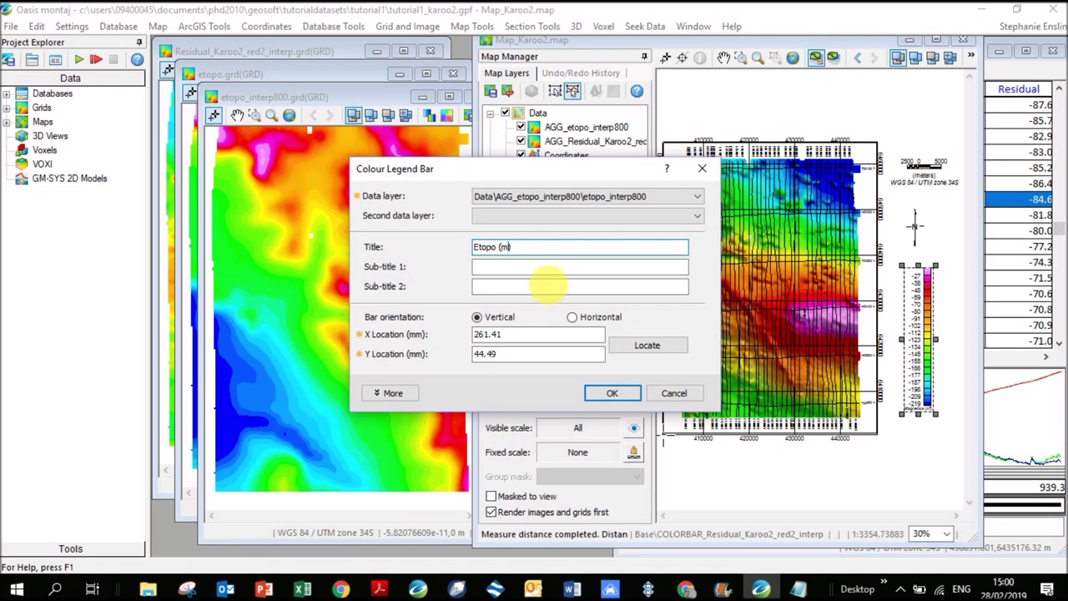
left_click(657, 350)
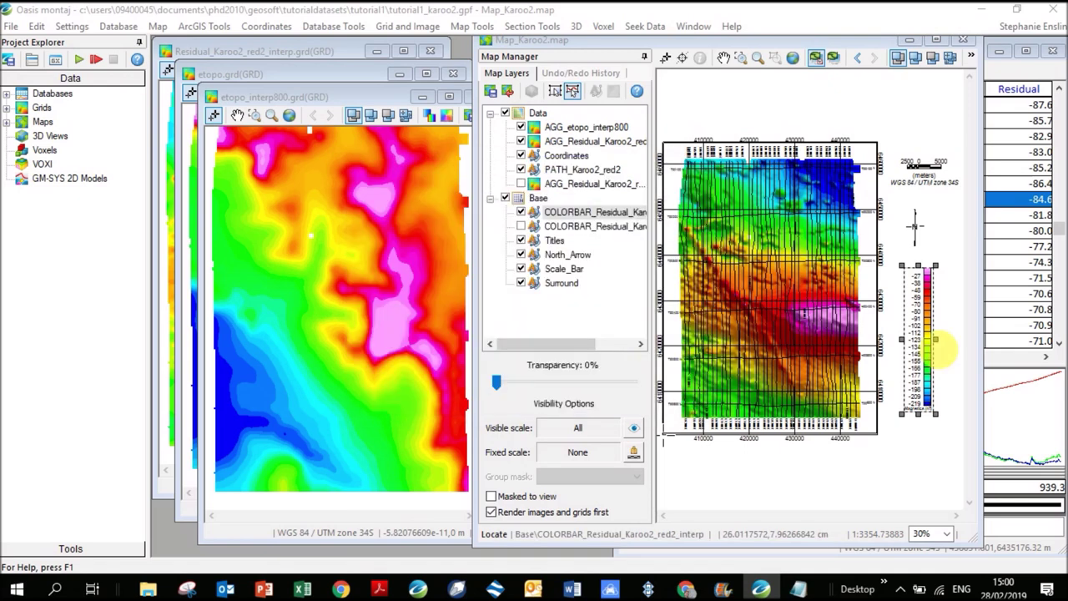
left_click(912, 413)
left_click(615, 394)
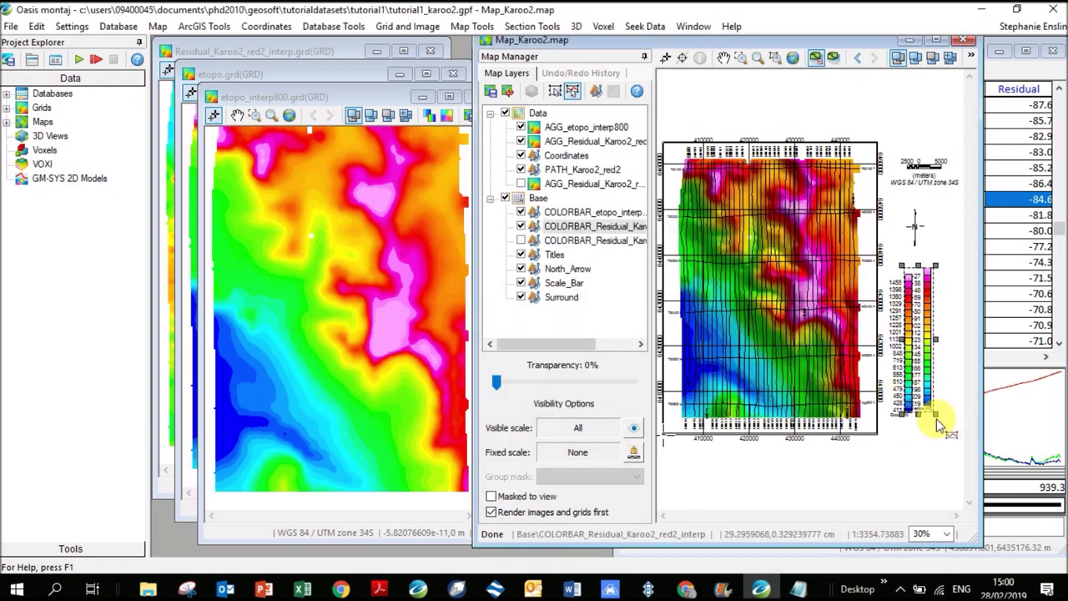
Hide the residual colour bar and shift the etopo colour bar slightly away from the map frame
left_click(520, 226)
left_click(592, 212)
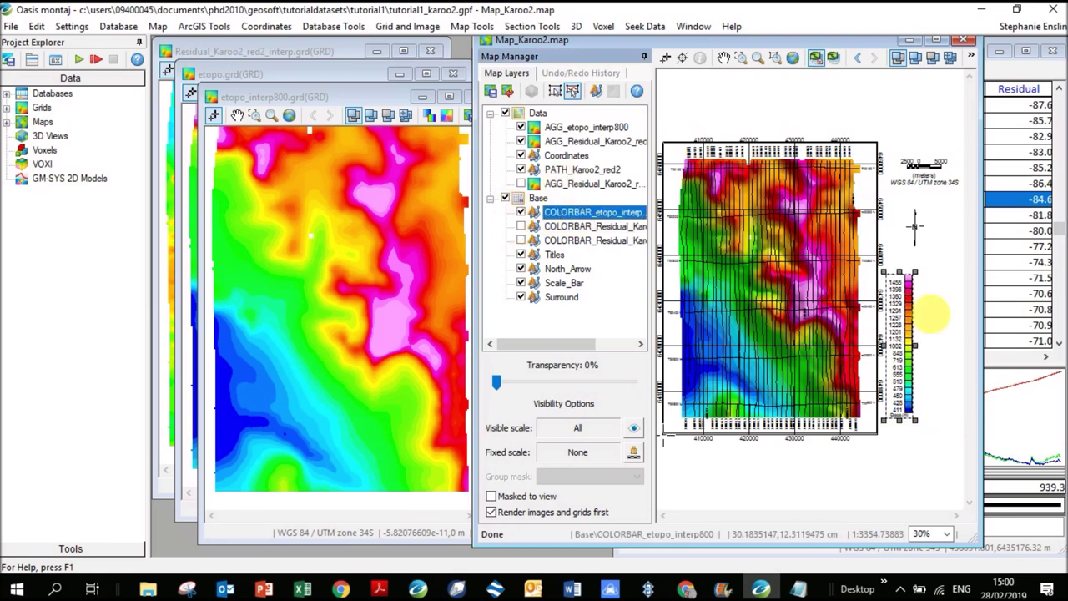
mouse_move(927, 356)
left_mouse_down()
mouse_move(939, 297)
mouse_move(943, 352)
left_mouse_up()
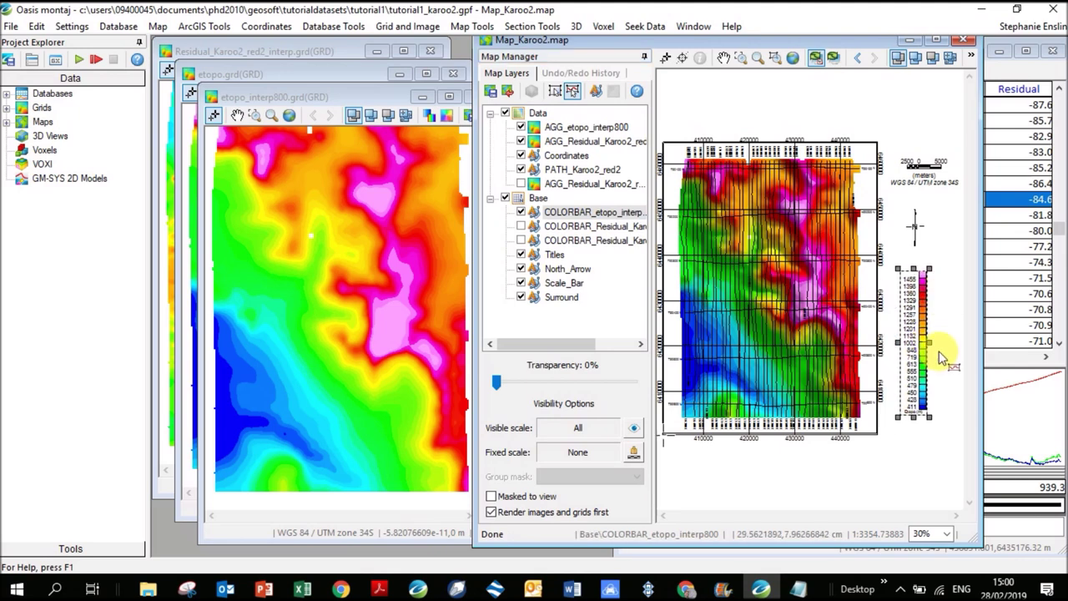
Apply a linear colour transform to the etopo grid layer with minimum 420, maximum 1650 and contour interval 5
double_click(574, 126)
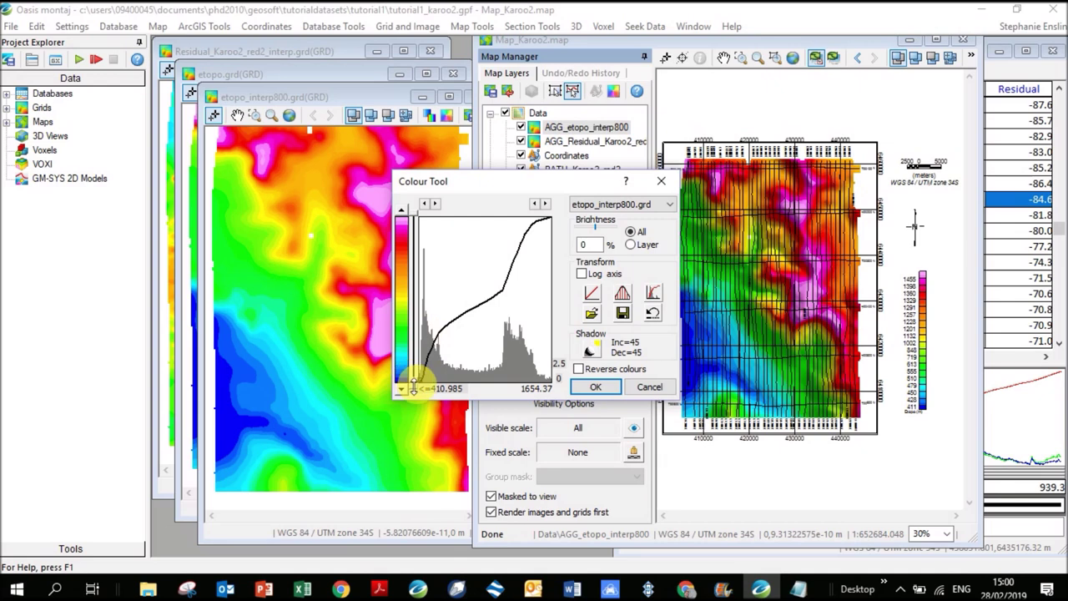
left_click_drag(409, 381, 451, 317)
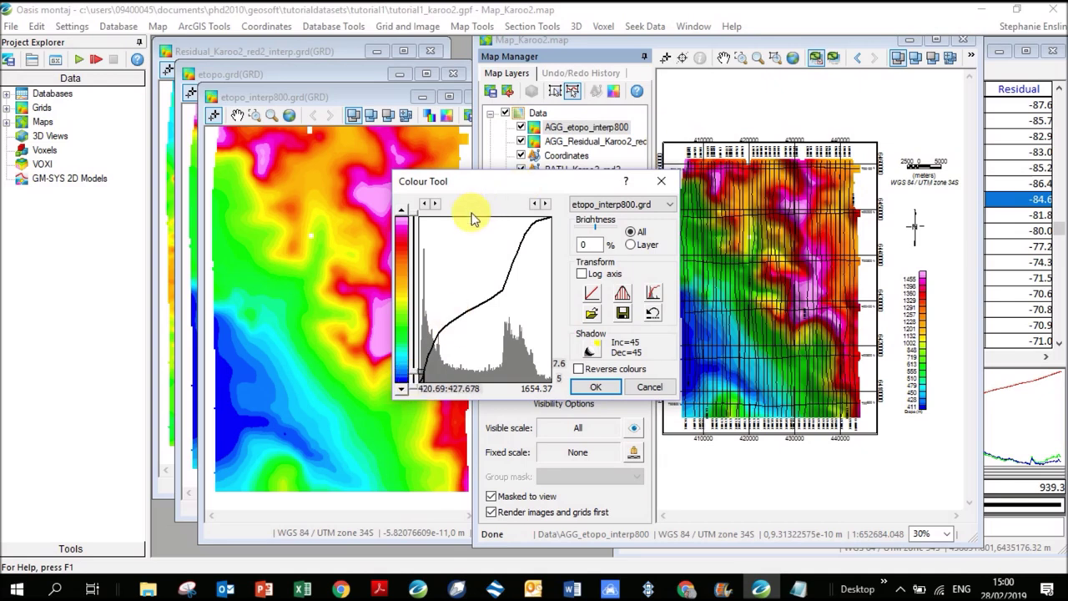
left_click(592, 293)
double_click(533, 255)
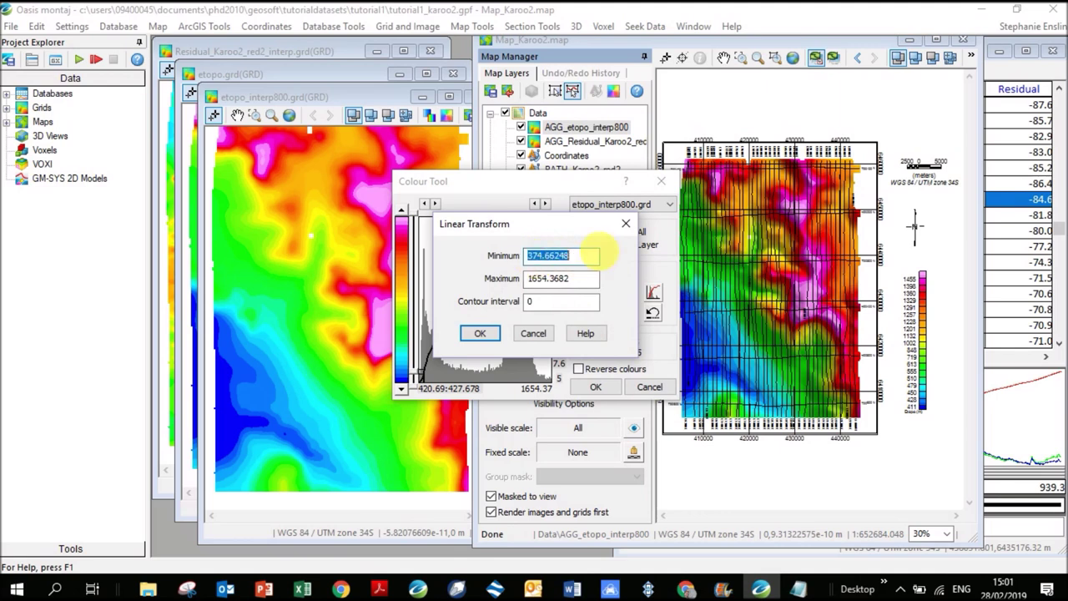
type("420")
double_click(559, 278)
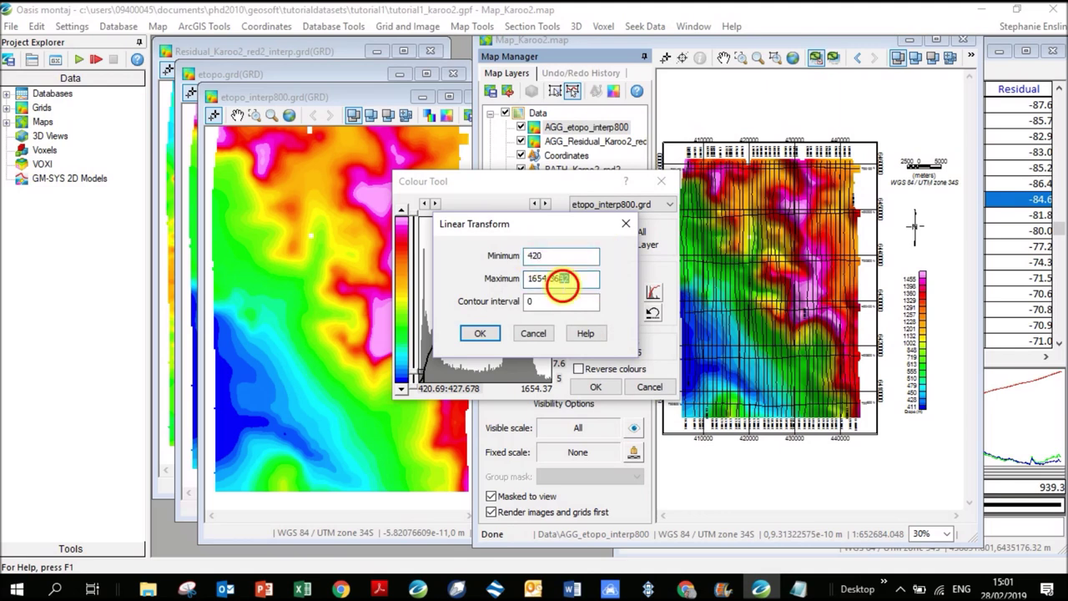
type("1650")
double_click(524, 302)
type("5")
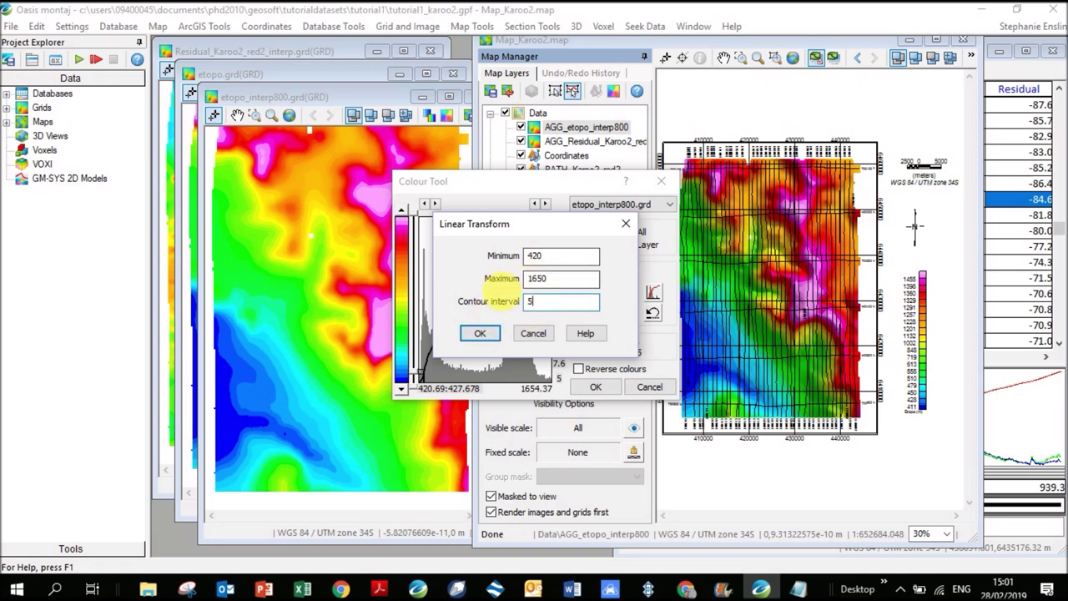
left_click(482, 332)
left_click(711, 312)
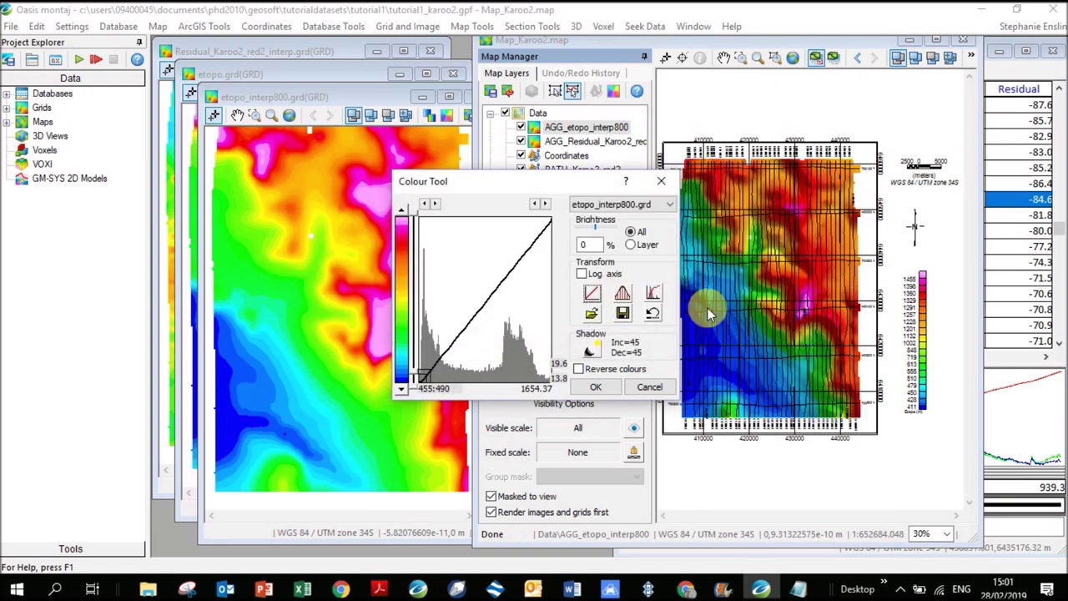
left_click(598, 388)
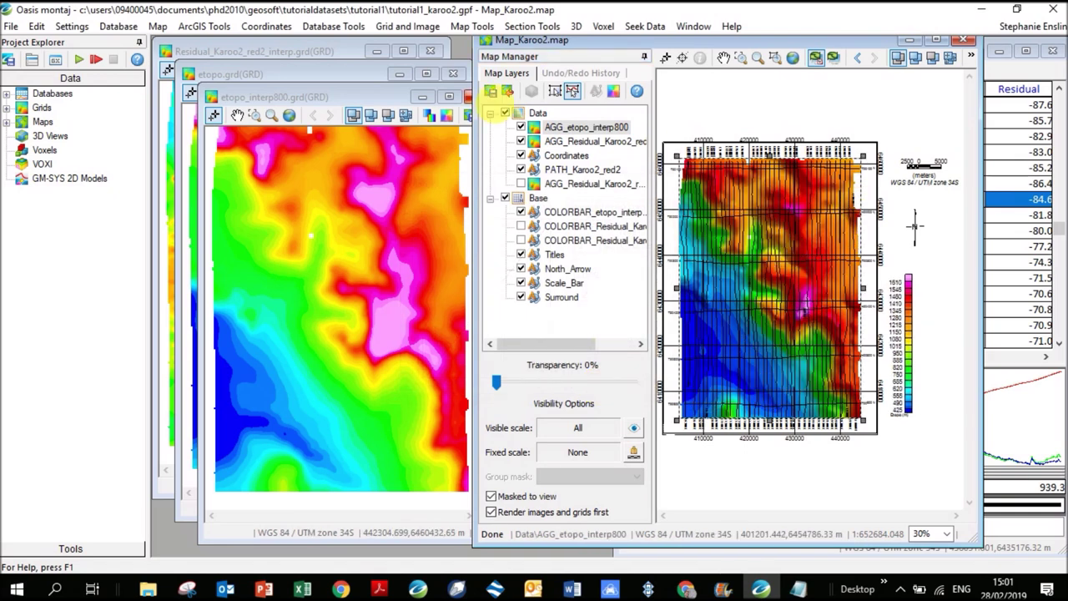
Compare the etopo grid with the residual magnetic grid beneath it by repeatedly toggling the etopo layer's visibility
left_click(521, 128)
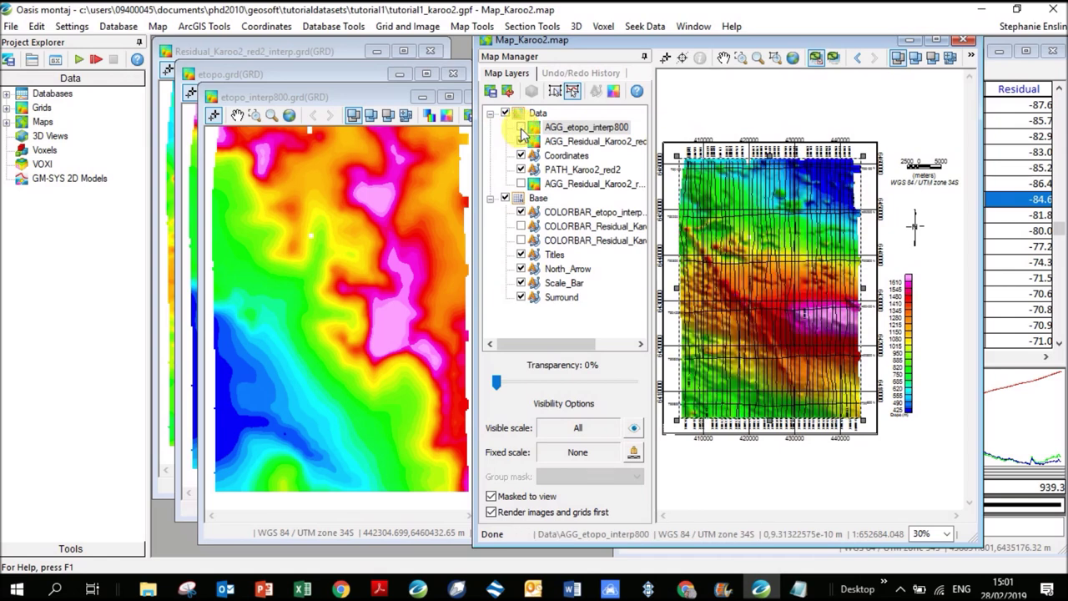
left_click(521, 128)
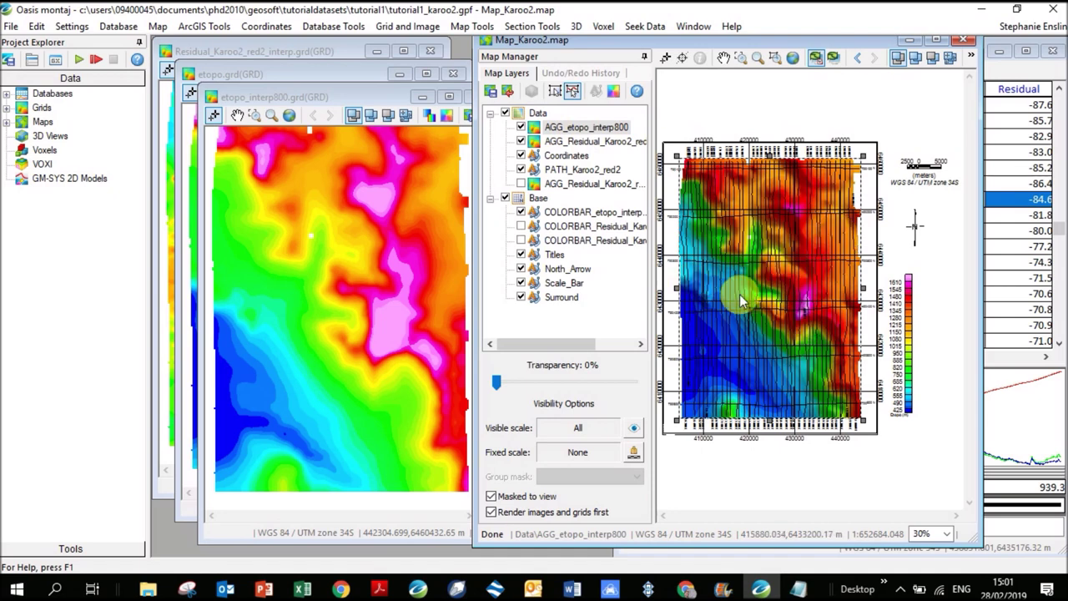
left_click(522, 127)
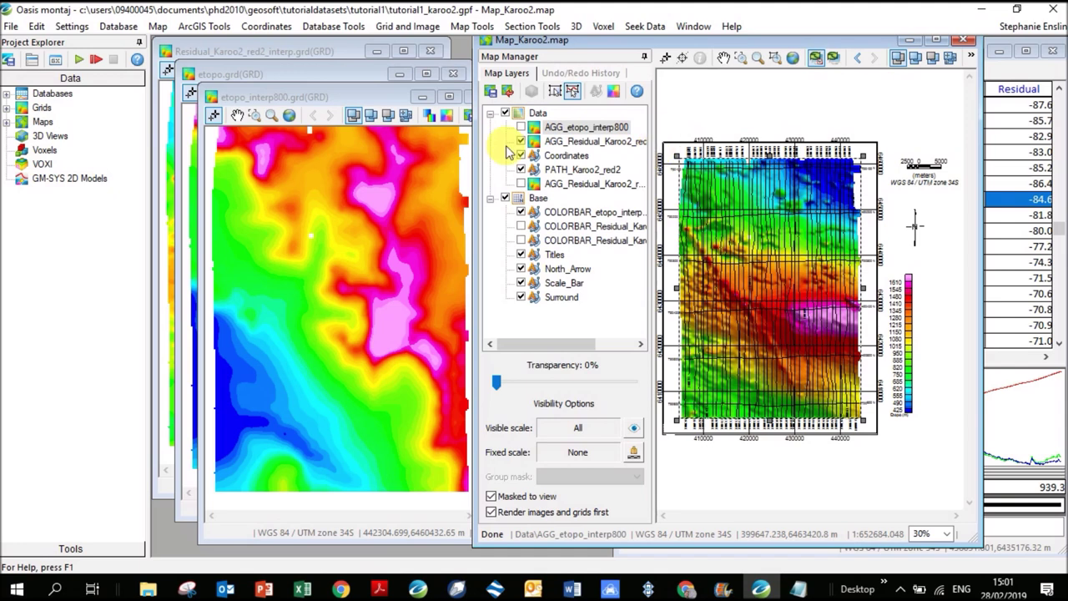
left_click(521, 127)
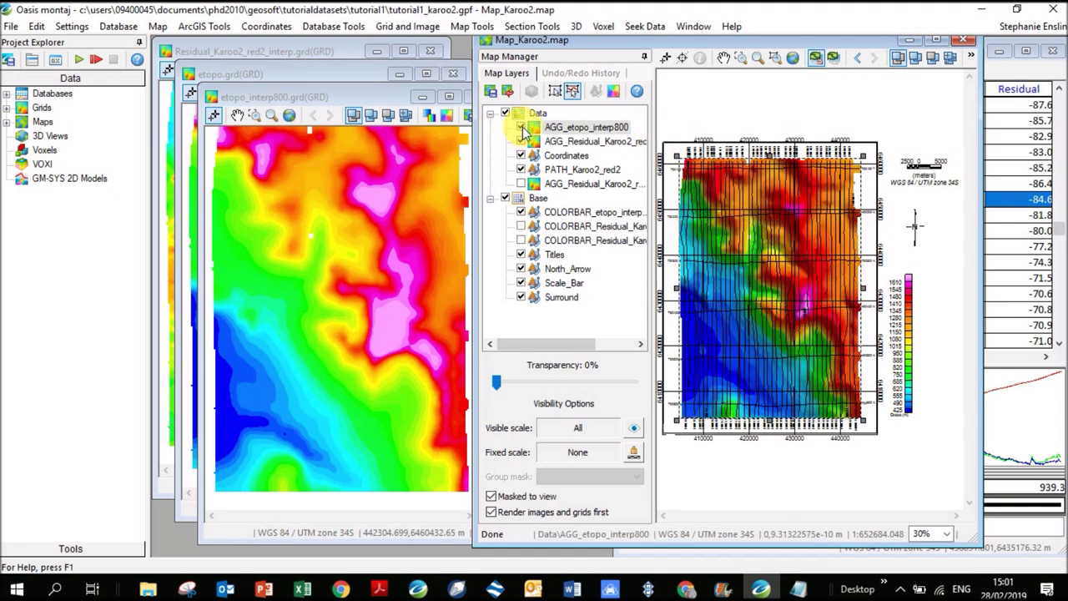
left_click(522, 127)
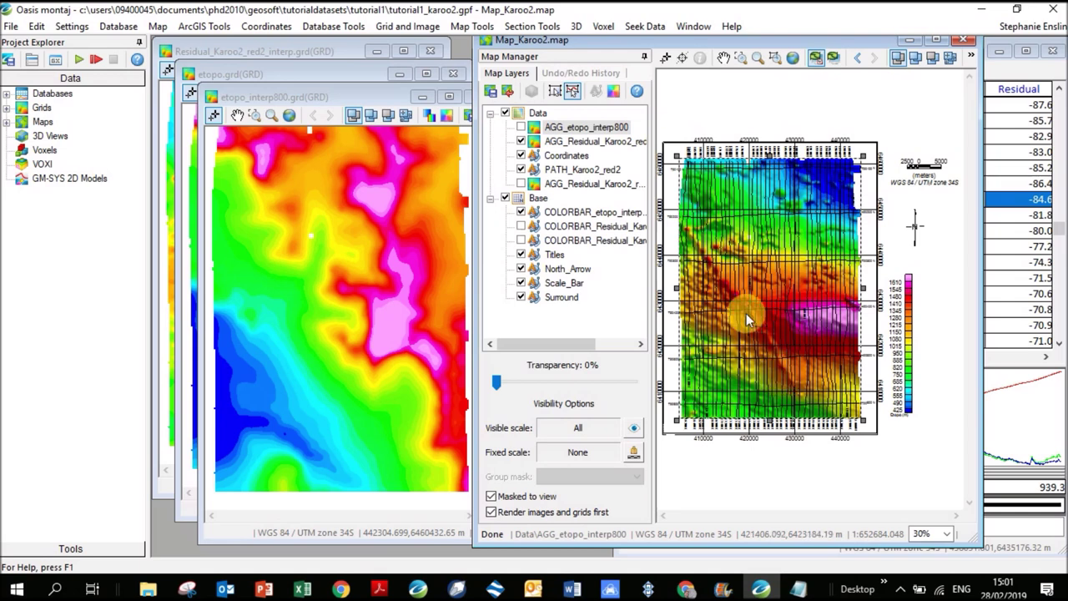
left_click(521, 127)
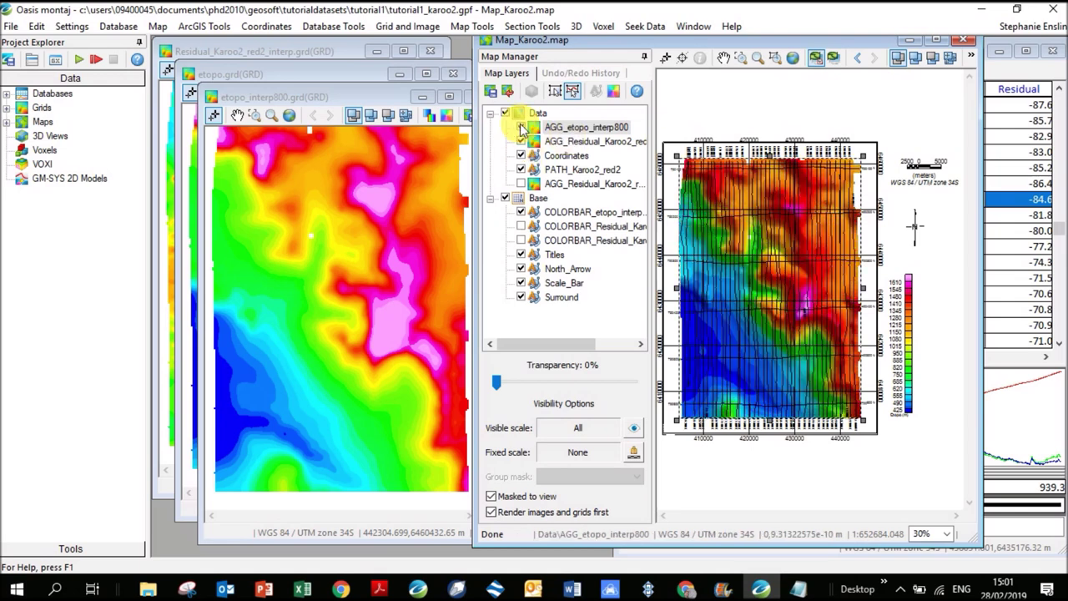
left_click(521, 127)
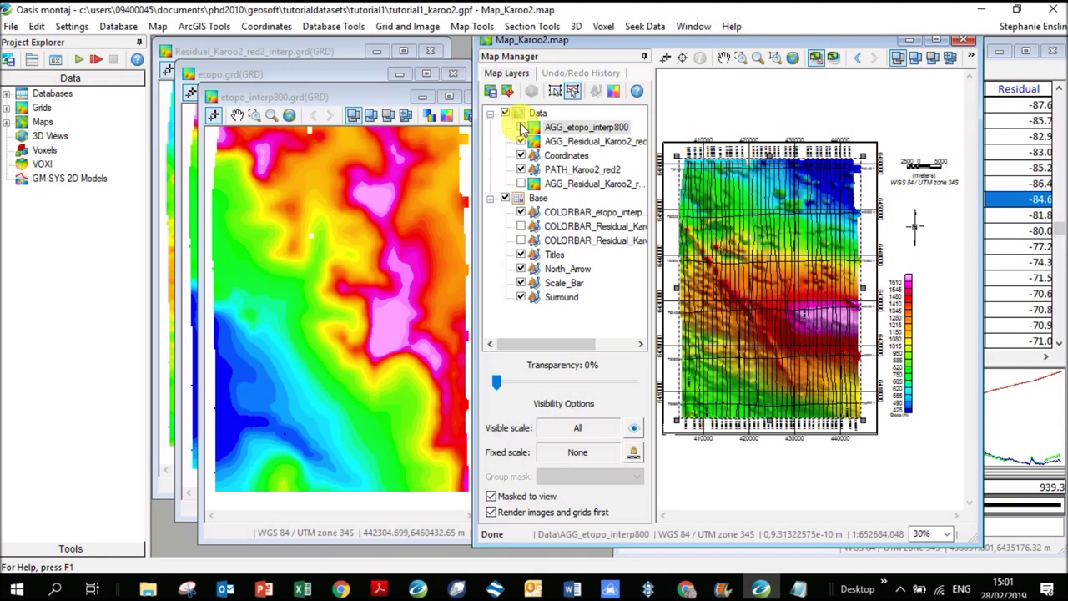
left_click(521, 127)
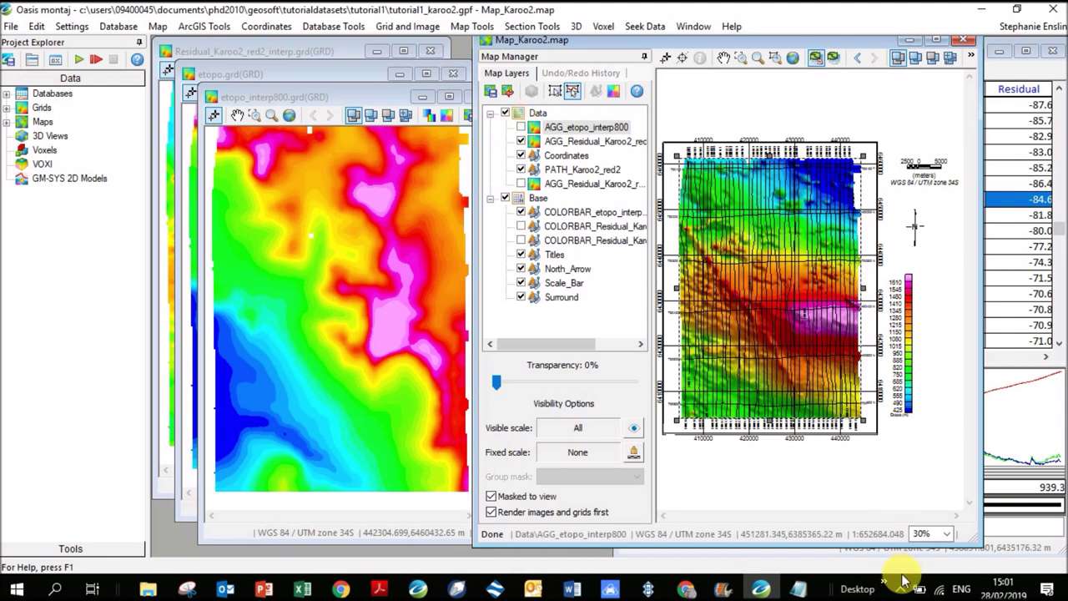